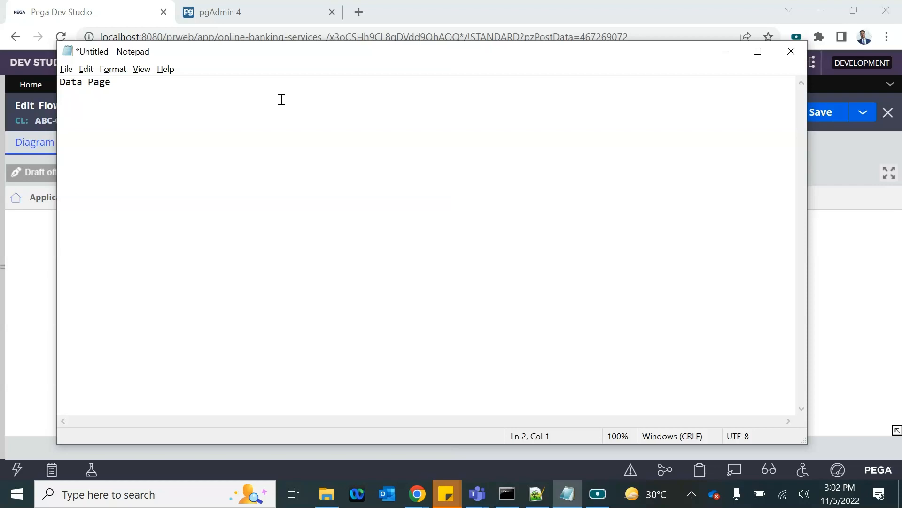
Step: Under Data Page, add an indented line: 'Data Placeholder which fetches the data from a source', listing DB Table, Integration, Rules (DT, Activity etc), Robotics etc
{"action": "key", "text": "Tab"}
{"action": "type", "text": "Data Placeholder"}
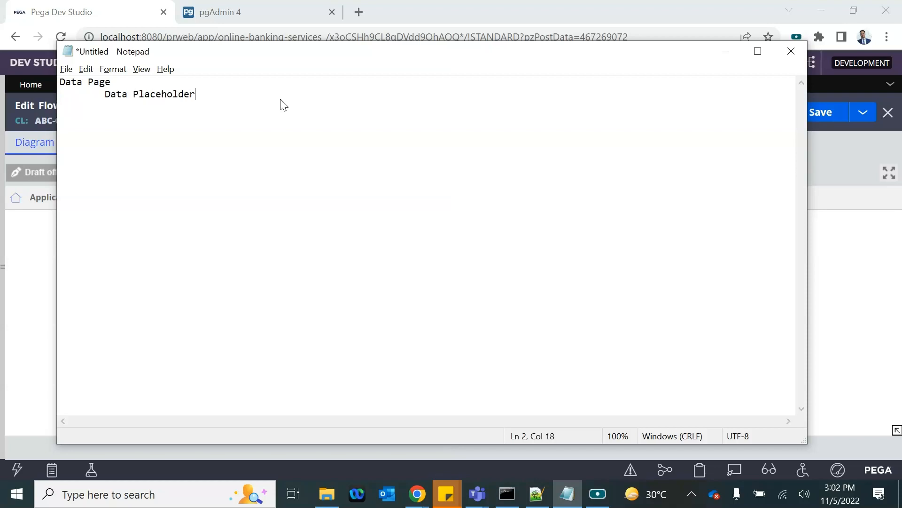
{"action": "type", "text": " which fetches the data from a source ----"}
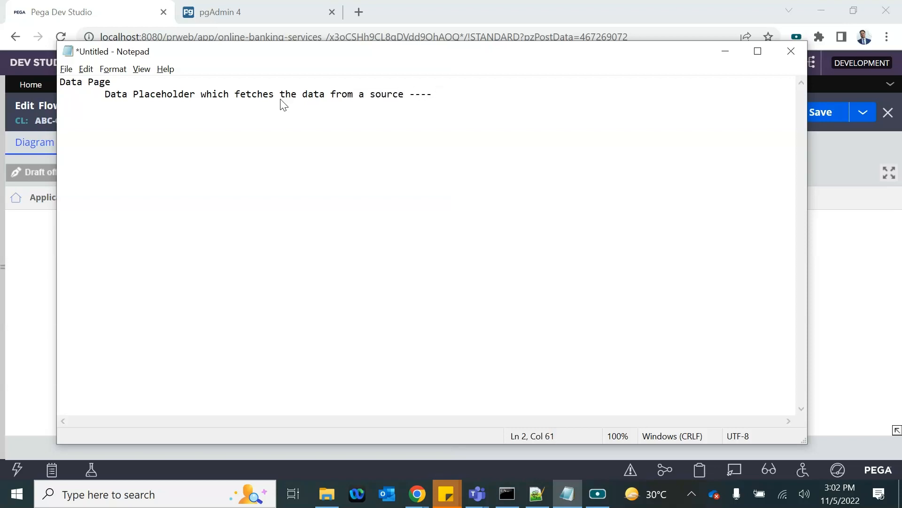
{"action": "type", "text": " DT"}
{"action": "key", "text": "BackSpace"}
{"action": "type", "text": "B Table, Integration, "}
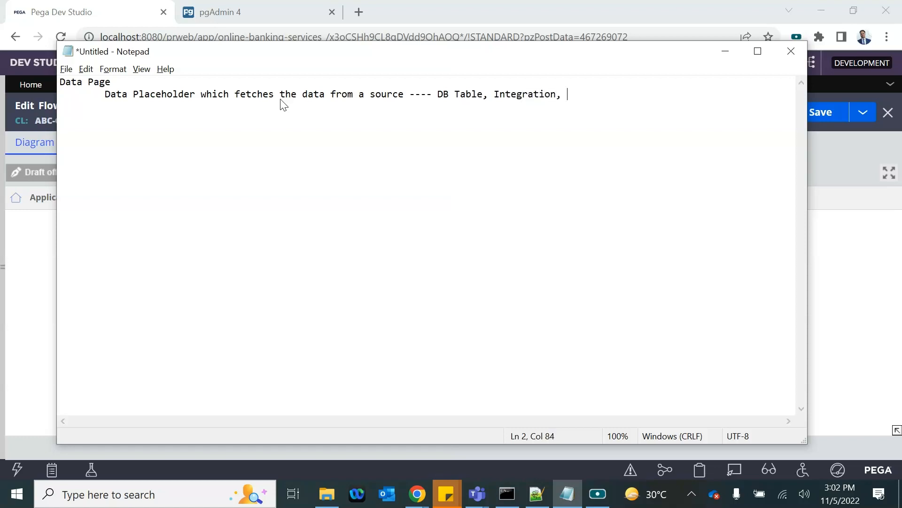
{"action": "type", "text": "Rules (DT, Ati"}
{"action": "key", "text": "BackSpace"}
{"action": "key", "text": "BackSpace"}
{"action": "type", "text": "ctivity e"}
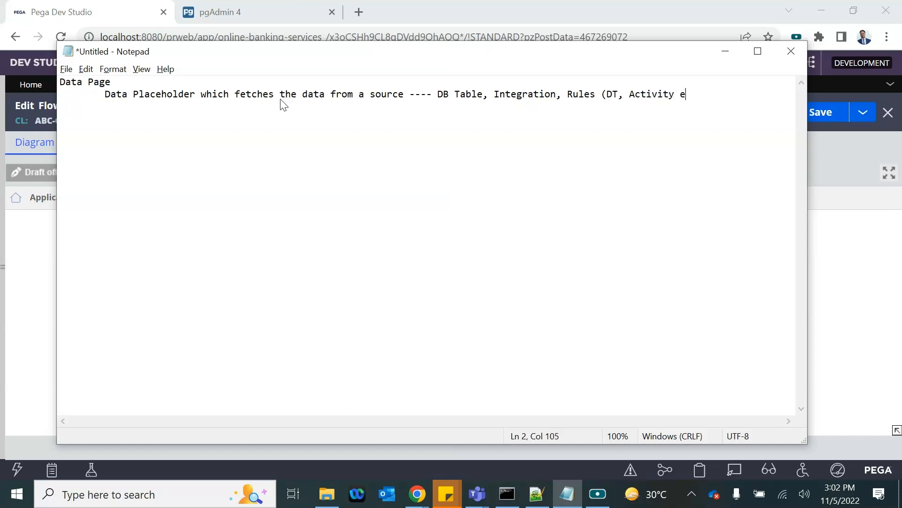
{"action": "type", "text": "tc), Robotics etc .."}
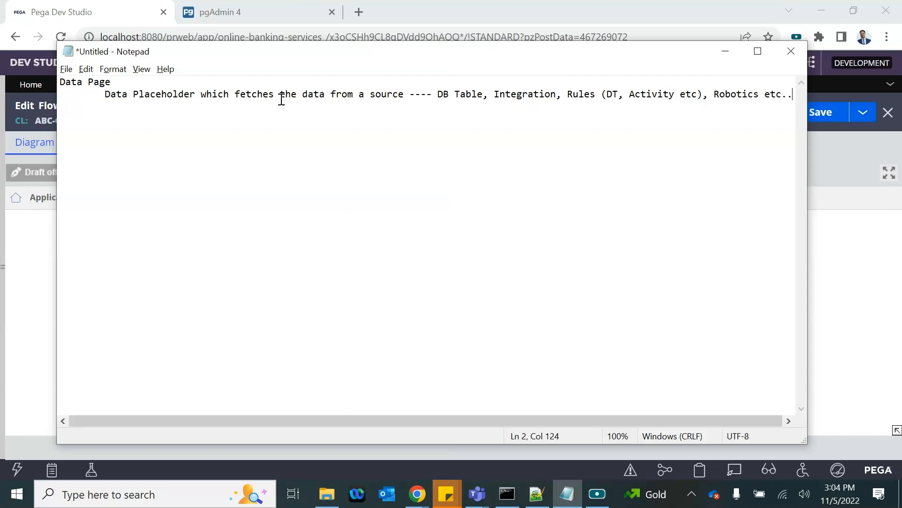
Step: Add a 'Structure:' heading with indented entries Page and List
{"action": "key", "text": "Return"}
{"action": "key", "text": "Return"}
{"action": "type", "text": "Structu"}
{"action": "type", "text": "re \\"}
{"action": "key", "text": "BackSpace"}
{"action": "key", "text": "BackSpace"}
{"action": "type", "text": ":"}
{"action": "key", "text": "Return"}
{"action": "key", "text": "Tab"}
{"action": "type", "text": "Page"}
{"action": "key", "text": "Return"}
{"action": "key", "text": "Tab"}
{"action": "type", "text": "List"}
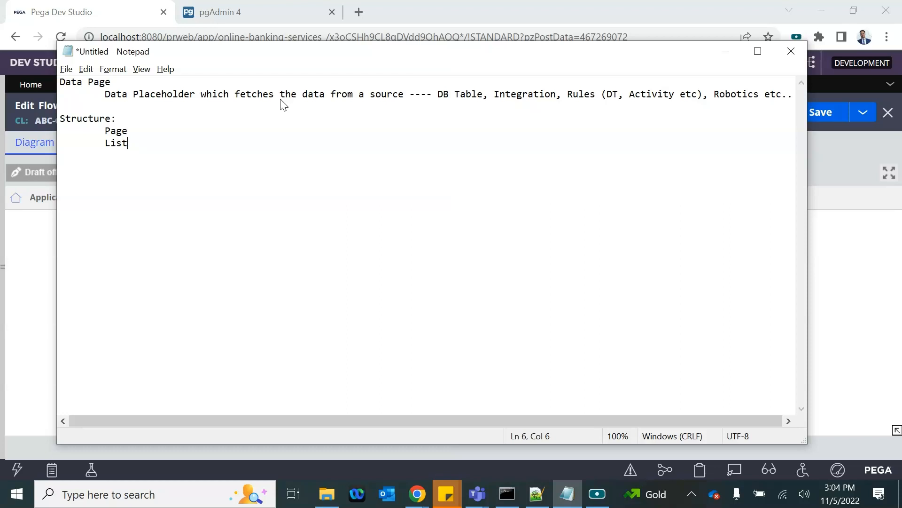
Step: Add a 'Type:' heading with the indented entry 'Read Ony'
{"action": "key", "text": "Return"}
{"action": "key", "text": "Return"}
{"action": "type", "text": "Type:"}
{"action": "key", "text": "Return"}
{"action": "key", "text": "Tab"}
{"action": "type", "text": "Read Ony"}
{"action": "key", "text": "alt+Tab"}
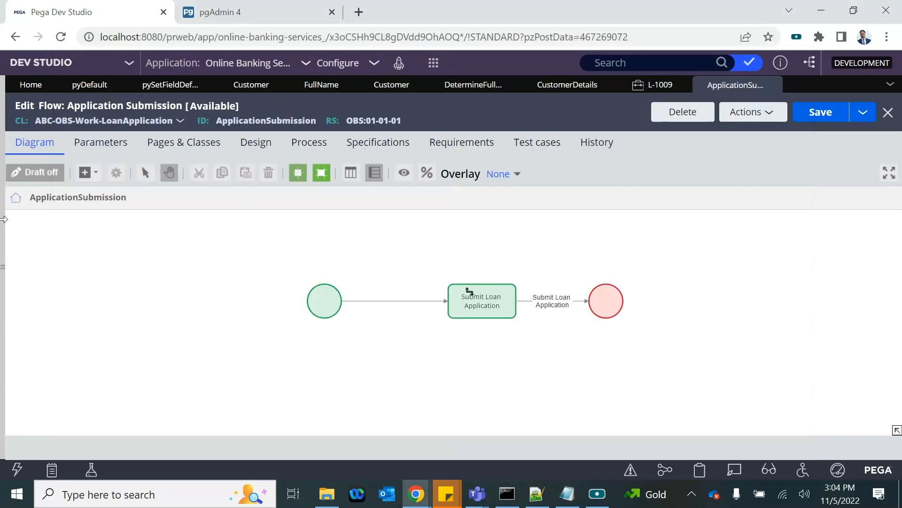
Step: Open D_LoanApplication from App Explorer's Data Model > Data Page and check its Structure and Mode options
{"action": "left_click", "coordinate": [26, 268]}
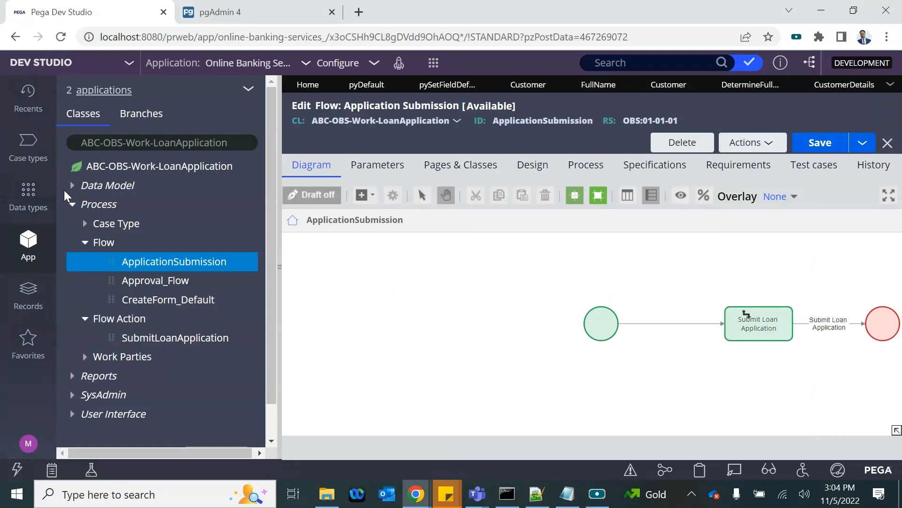
{"action": "left_click", "coordinate": [70, 186]}
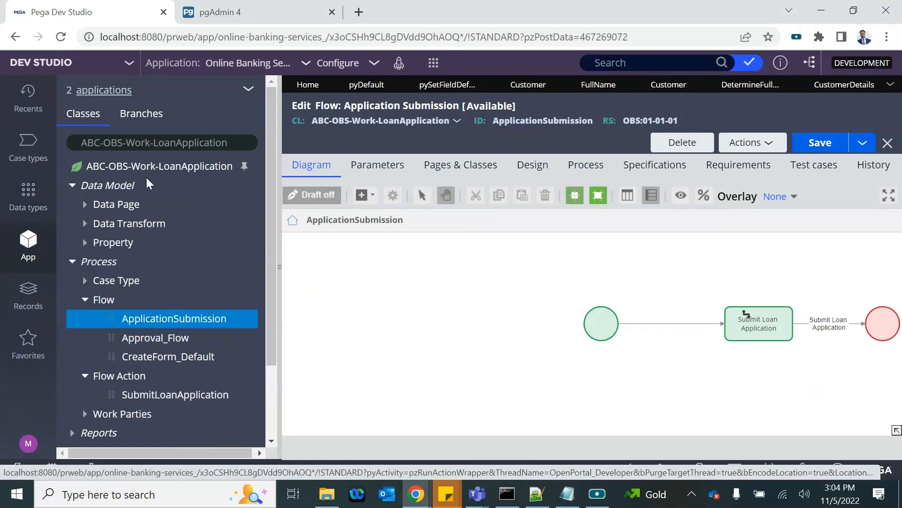
{"action": "left_click", "coordinate": [84, 205]}
{"action": "left_click", "coordinate": [167, 223]}
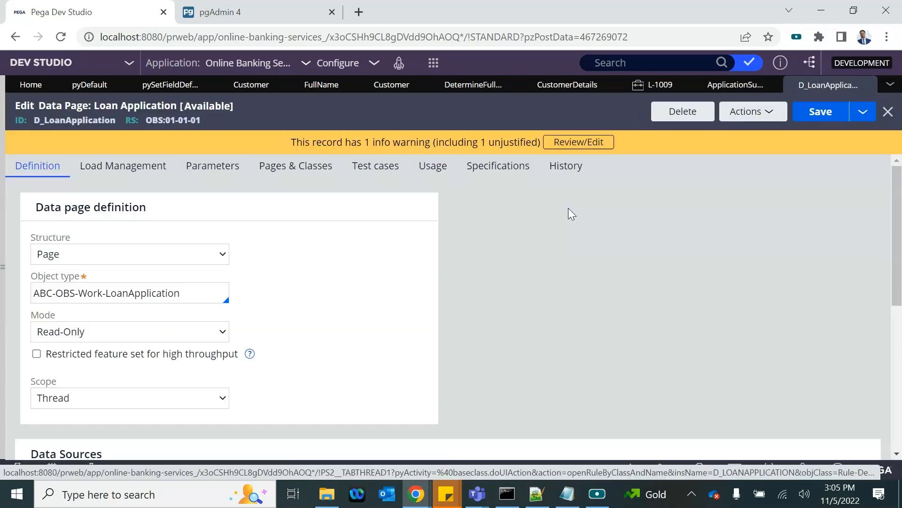
{"action": "left_click", "coordinate": [60, 258]}
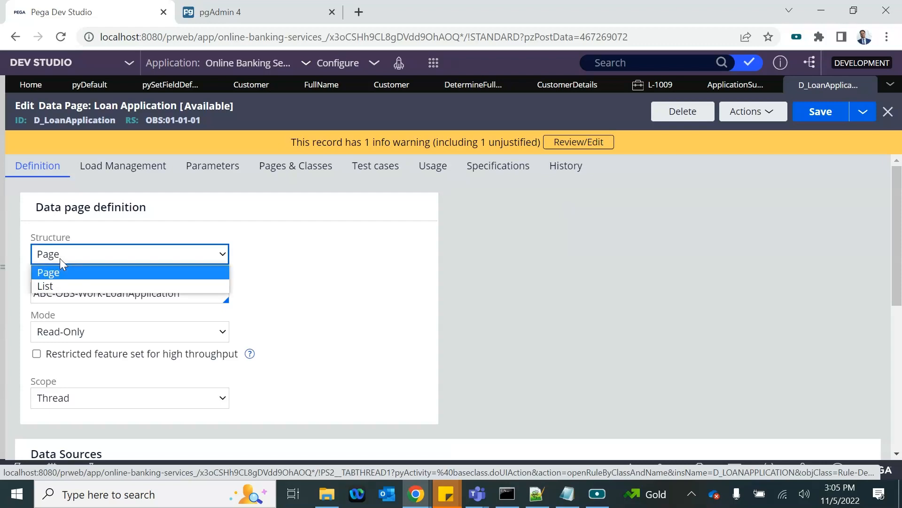
{"action": "left_click", "coordinate": [394, 275]}
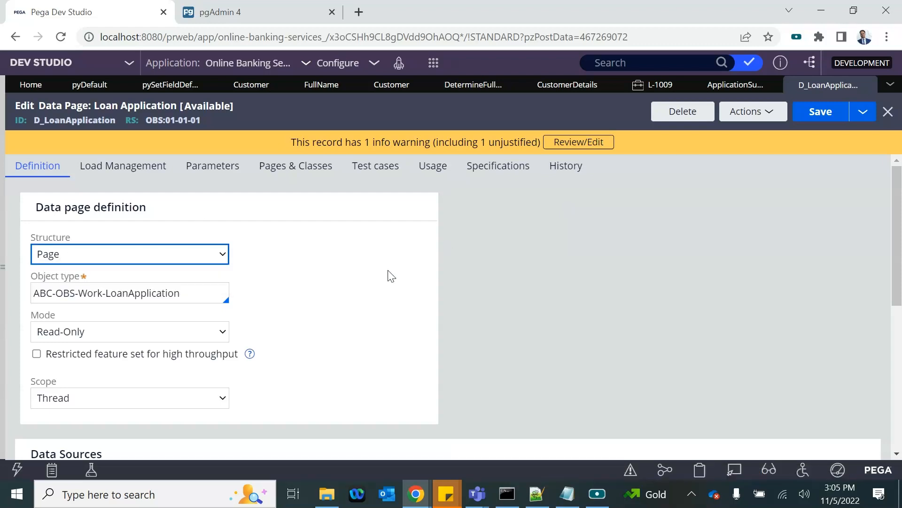
{"action": "left_click", "coordinate": [113, 339]}
{"action": "key", "text": "alt+Tab"}
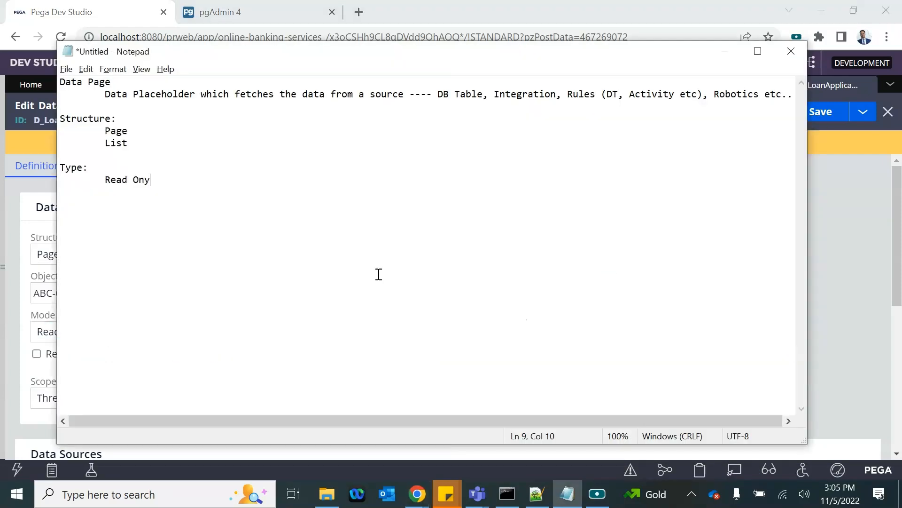
Step: Rename the 'Type:' heading to 'Mode:' and add 'Editable' beneath 'Read Ony'
{"action": "double_click", "coordinate": [68, 166]}
{"action": "type", "text": "Mode:"}
{"action": "left_click", "coordinate": [172, 183]}
{"action": "key", "text": "Return"}
{"action": "key", "text": "Tab"}
{"action": "type", "text": "Editabl"}
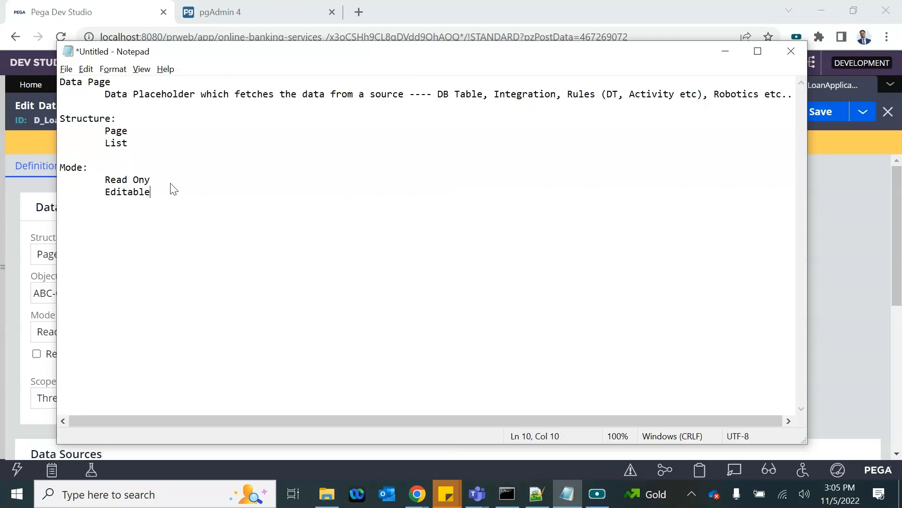
{"action": "type", "text": "e"}
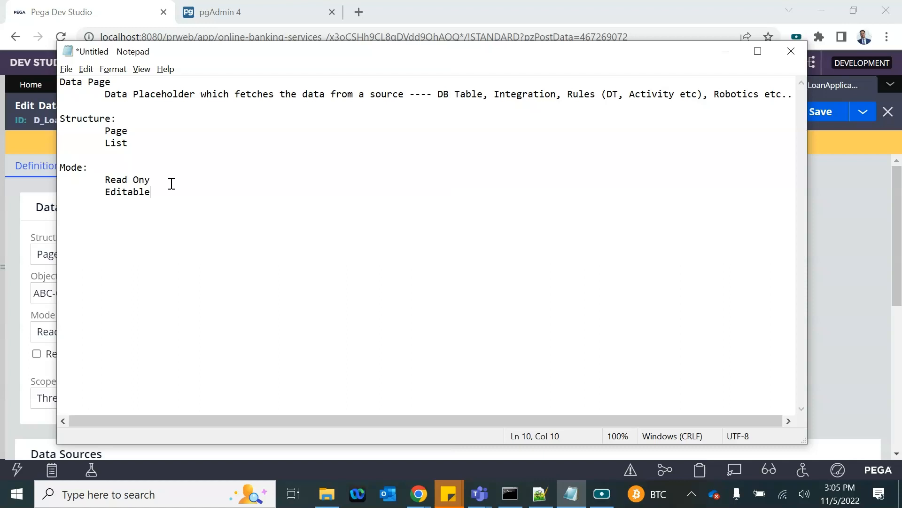
Step: Add a 'Savable--- Writ' entry below Editable
{"action": "key", "text": "Return"}
{"action": "key", "text": "Tab"}
{"action": "type", "text": "Savable"}
{"action": "type", "text": "---"}
{"action": "type", "text": "Write logic to save it back"}
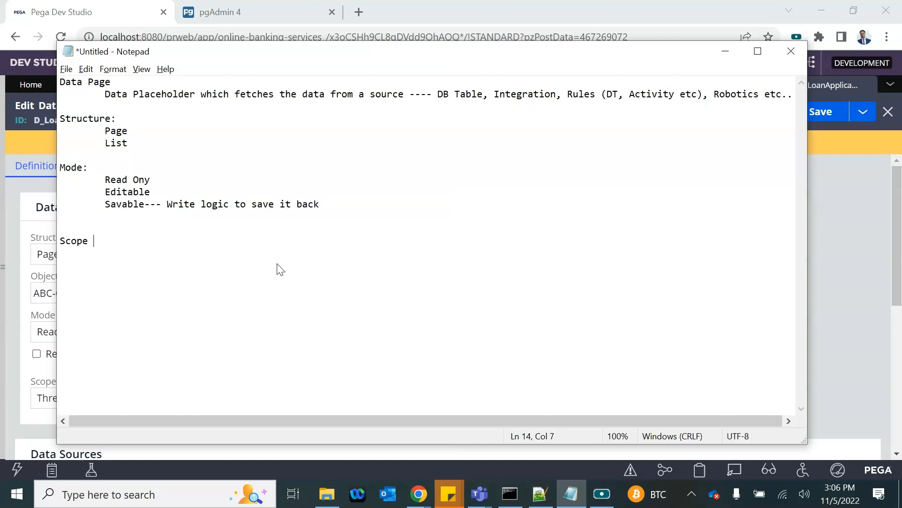
Step: Under Scope, list the indented options Thread, Requestor and Node
{"action": "key", "text": "Return"}
{"action": "key", "text": "Tab"}
{"action": "type", "text": "Thread"}
{"action": "key", "text": "Return"}
{"action": "key", "text": "Tab"}
{"action": "type", "text": "Requestor"}
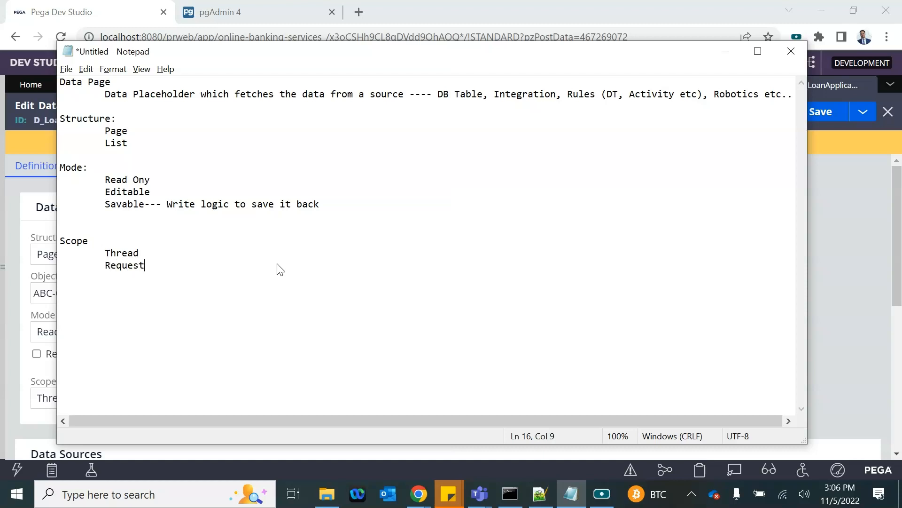
{"action": "key", "text": "Return"}
{"action": "key", "text": "Tab"}
{"action": "type", "text": "Node"}
Step: Add the double-indented note 'Relevent to one thread/case' under Thread
{"action": "left_click", "coordinate": [185, 251]}
{"action": "key", "text": "Return"}
{"action": "key", "text": "Tab"}
{"action": "key", "text": "Tab"}
{"action": "type", "text": "That"}
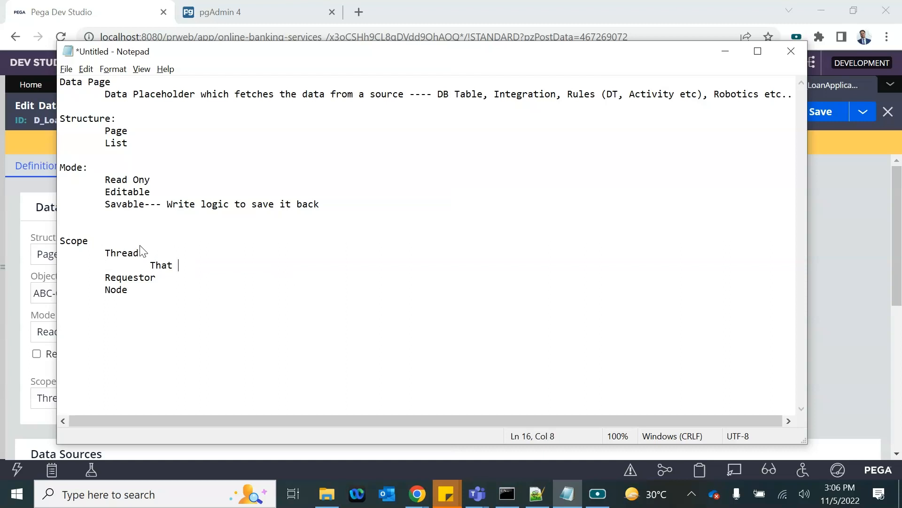
{"action": "key", "text": "BackSpace"}
{"action": "key", "text": "BackSpace"}
{"action": "key", "text": "BackSpace"}
{"action": "key", "text": "BackSpace"}
{"action": "key", "text": "BackSpace"}
{"action": "type", "text": "Relevent to one t"}
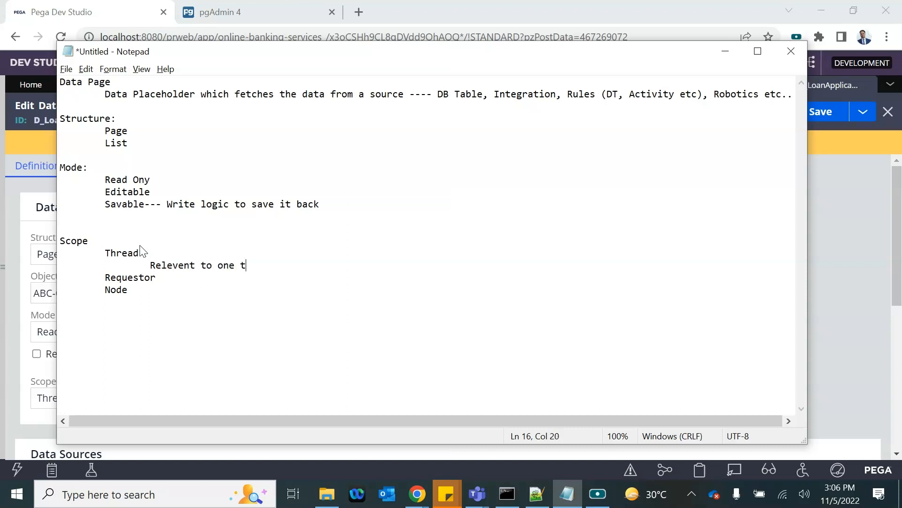
{"action": "type", "text": "hread.case"}
{"action": "key", "text": "BackSpace"}
{"action": "key", "text": "BackSpace"}
{"action": "key", "text": "BackSpace"}
{"action": "key", "text": "BackSpace"}
{"action": "key", "text": "BackSpace"}
{"action": "type", "text": "/case"}
Step: Add the indented note 'Relevent for the operator/requestor' under Requestor
{"action": "left_click", "coordinate": [181, 266]}
{"action": "left_click", "coordinate": [165, 278]}
{"action": "key", "text": "Tab"}
{"action": "key", "text": "Return"}
{"action": "key", "text": "Tab"}
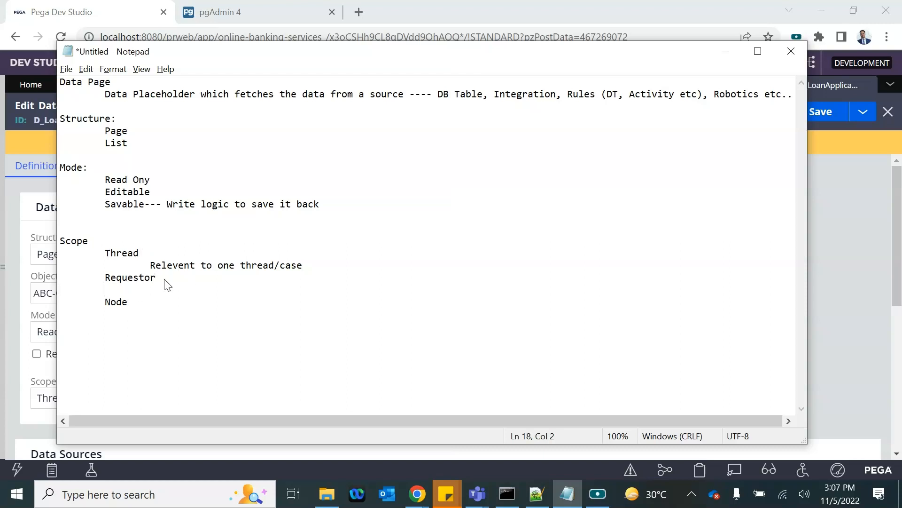
{"action": "type", "text": "Relevent for the operator"}
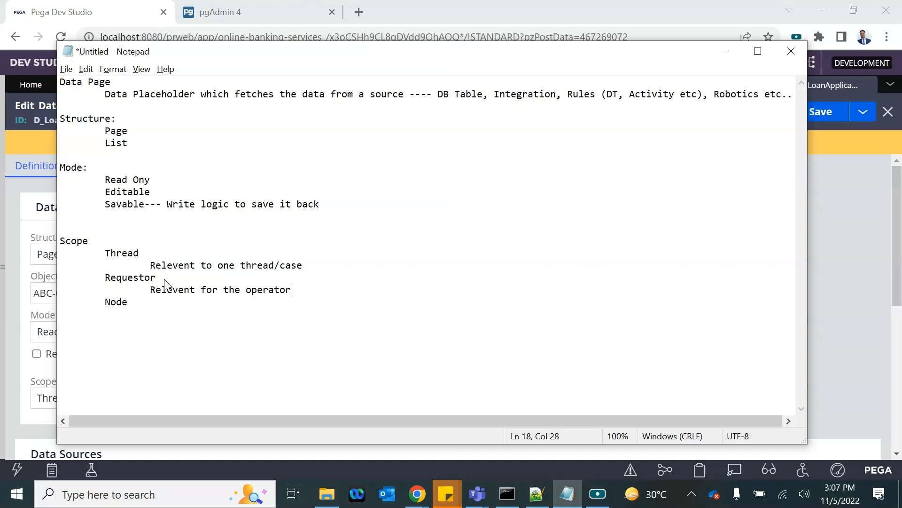
{"action": "type", "text": "/requestor"}
{"action": "key", "text": "alt+Tab"}
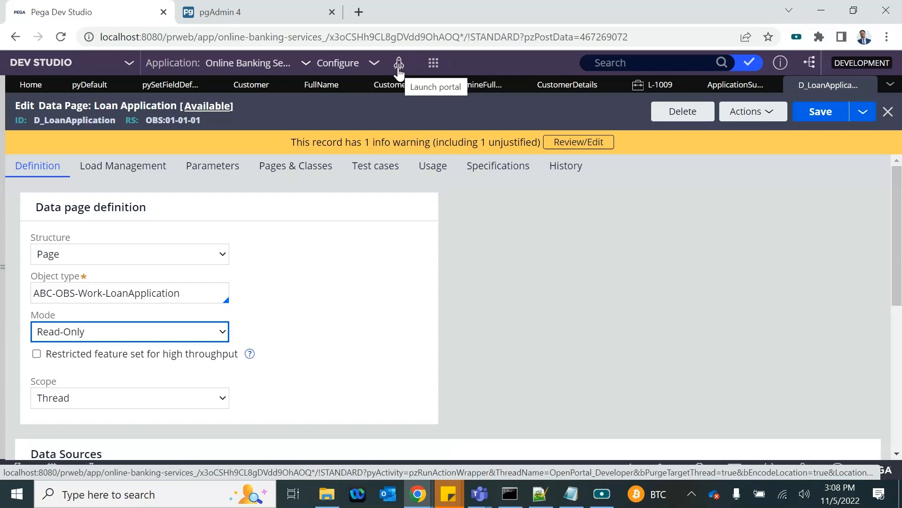
{"action": "key", "text": "alt+Tab"}
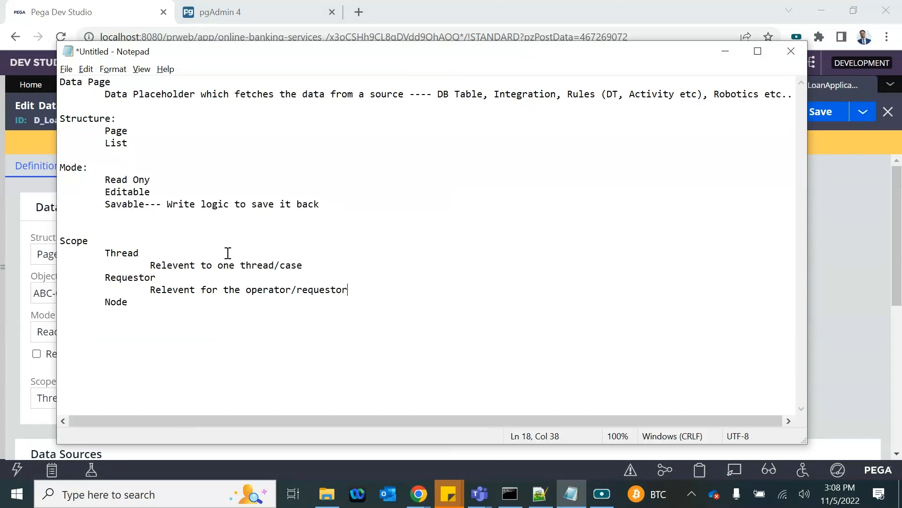
{"action": "left_click_drag", "start_coordinate": [105, 277], "coordinate": [159, 277]}
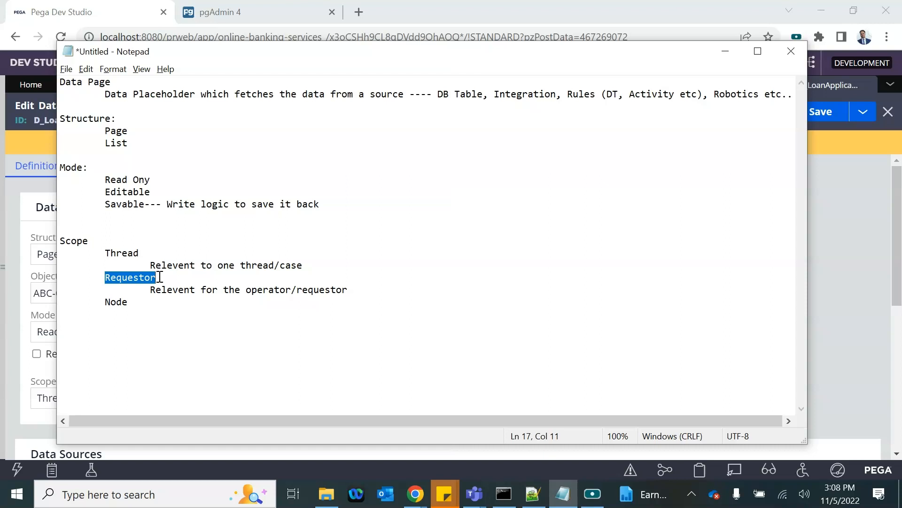
{"action": "left_click", "coordinate": [128, 252]}
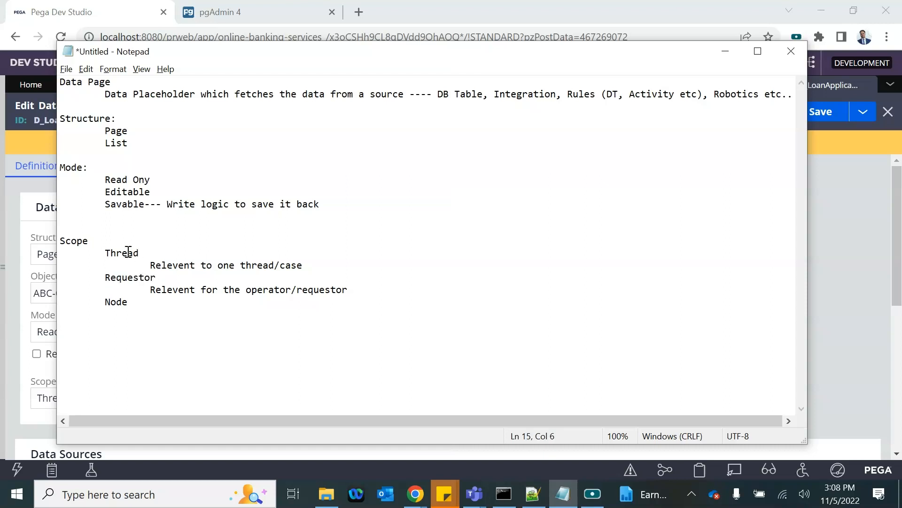
{"action": "left_click", "coordinate": [121, 265]}
{"action": "left_click", "coordinate": [123, 277]}
Step: Under Node, note 'Relevent for all users/cases/threads on the node' followed by '--- Read only'
{"action": "left_click", "coordinate": [151, 303]}
{"action": "key", "text": "Tab"}
{"action": "key", "text": "Return"}
{"action": "key", "text": "Tab"}
{"action": "type", "text": "Relevent for all "}
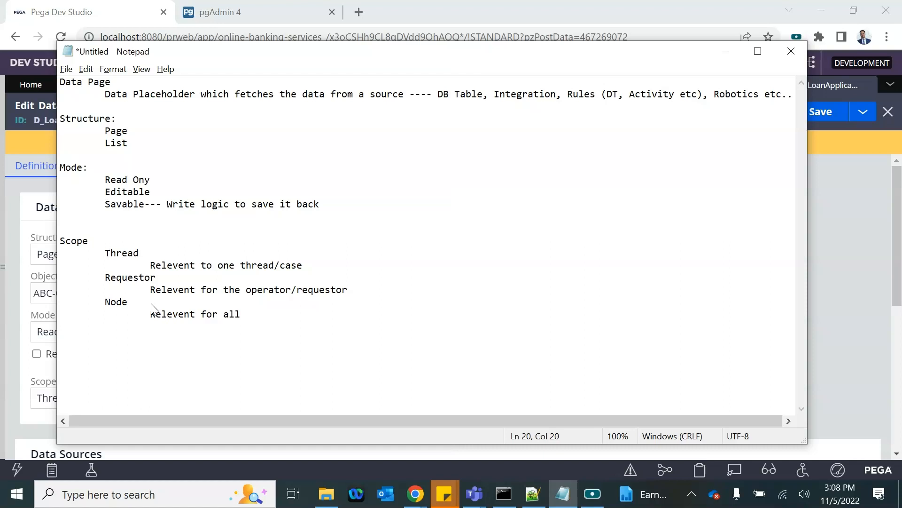
{"action": "type", "text": "users/cases/thread"}
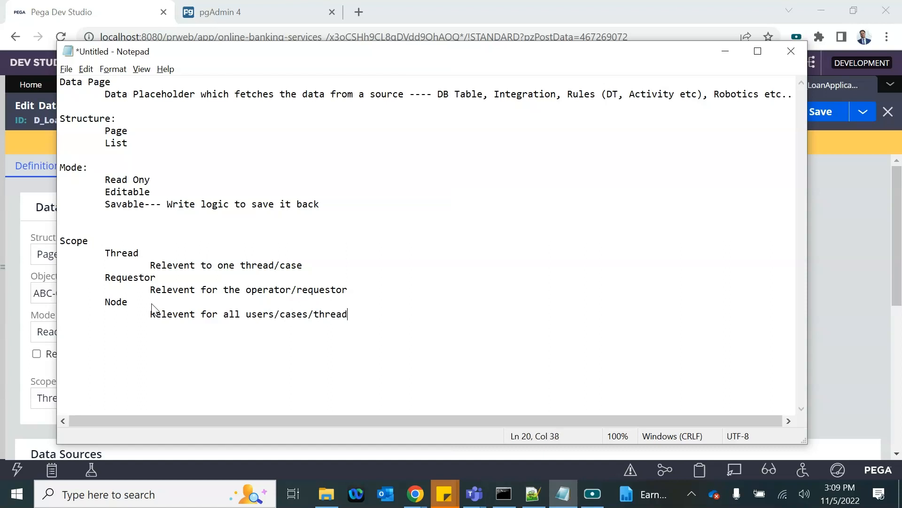
{"action": "type", "text": "s on the n"}
{"action": "key", "text": "BackSpace"}
{"action": "key", "text": "BackSpace"}
{"action": "type", "text": "n the node"}
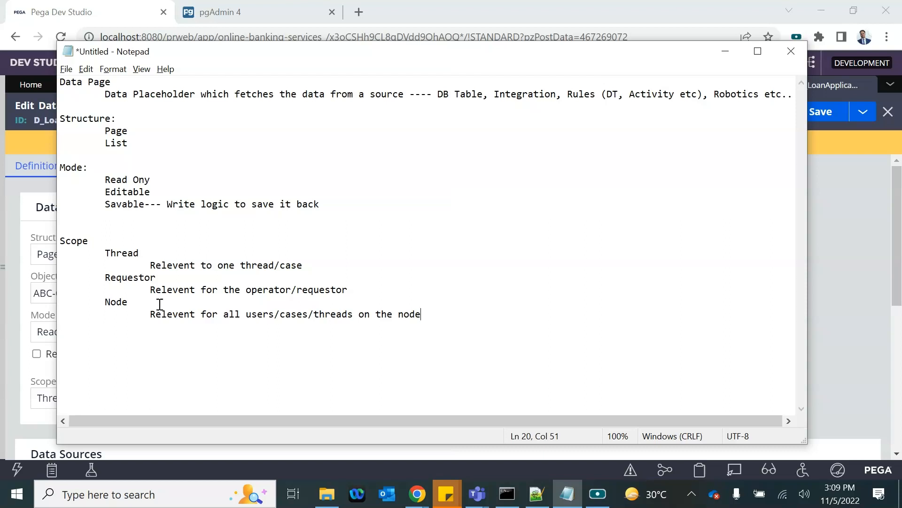
{"action": "key", "text": "Return"}
{"action": "key", "text": "Return"}
{"action": "key", "text": "Tab"}
{"action": "type", "text": "--- Read only"}
Step: Try the Scope options and Savable mode on the D_LoanApplication data page
{"action": "key", "text": "alt+Tab"}
{"action": "left_click", "coordinate": [53, 399]}
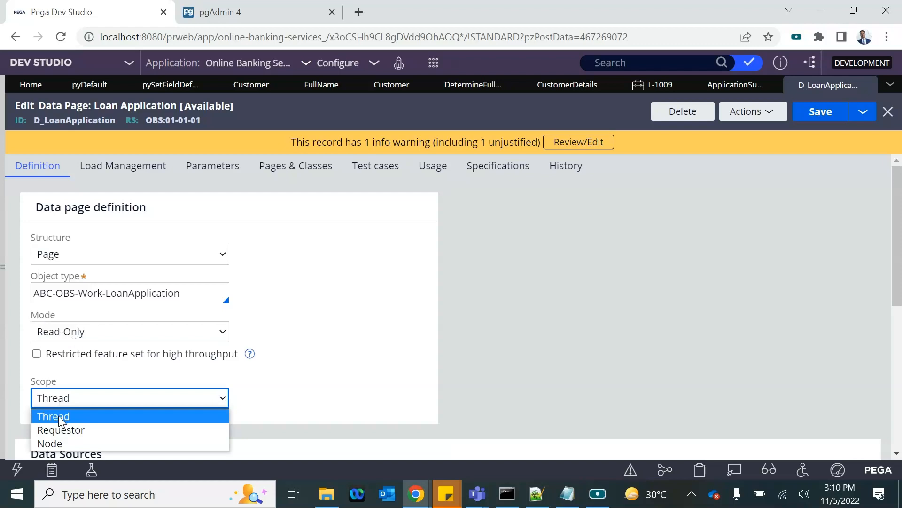
{"action": "left_click", "coordinate": [58, 442]}
{"action": "left_click", "coordinate": [94, 332]}
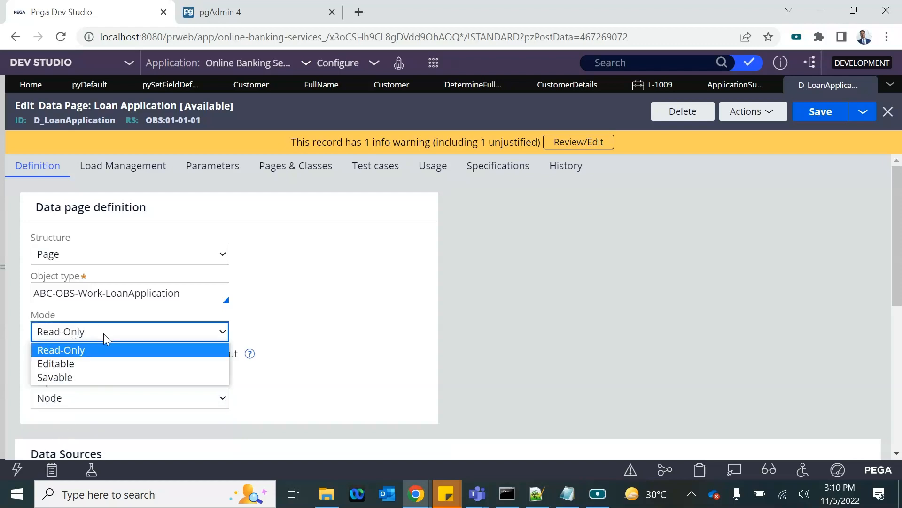
{"action": "left_click", "coordinate": [257, 329]}
{"action": "left_click", "coordinate": [128, 330]}
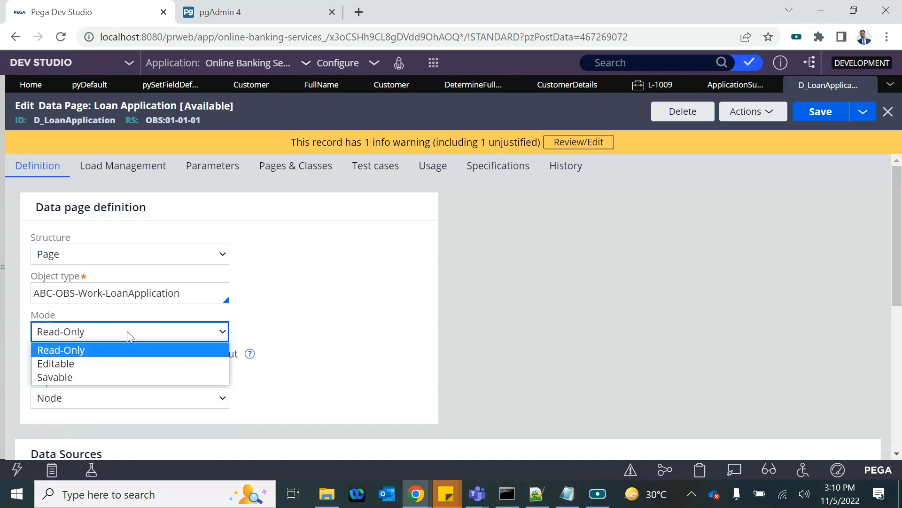
{"action": "left_click", "coordinate": [67, 377]}
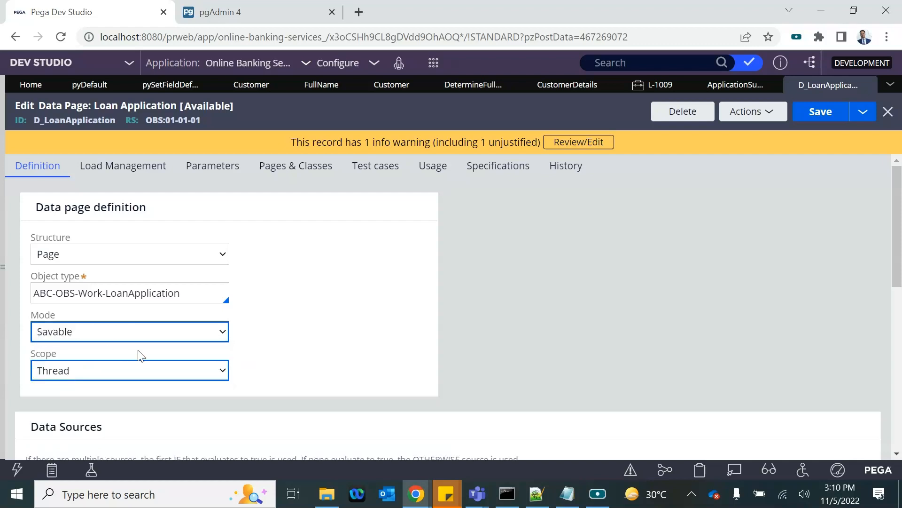
{"action": "left_click", "coordinate": [89, 334]}
{"action": "left_click", "coordinate": [304, 358]}
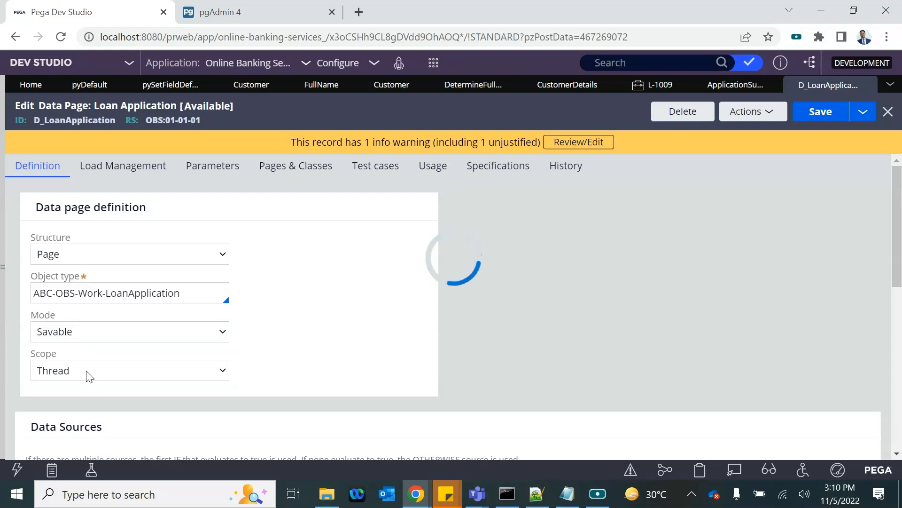
{"action": "left_click", "coordinate": [143, 369]}
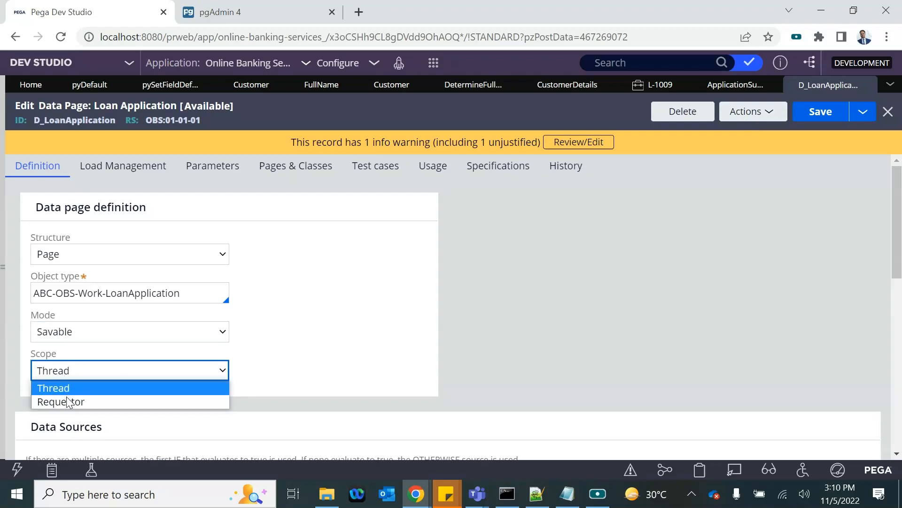
{"action": "left_click", "coordinate": [66, 335]}
Step: Try Editable mode, check its scope options, then set Mode back to Read-Only
{"action": "left_click", "coordinate": [66, 365]}
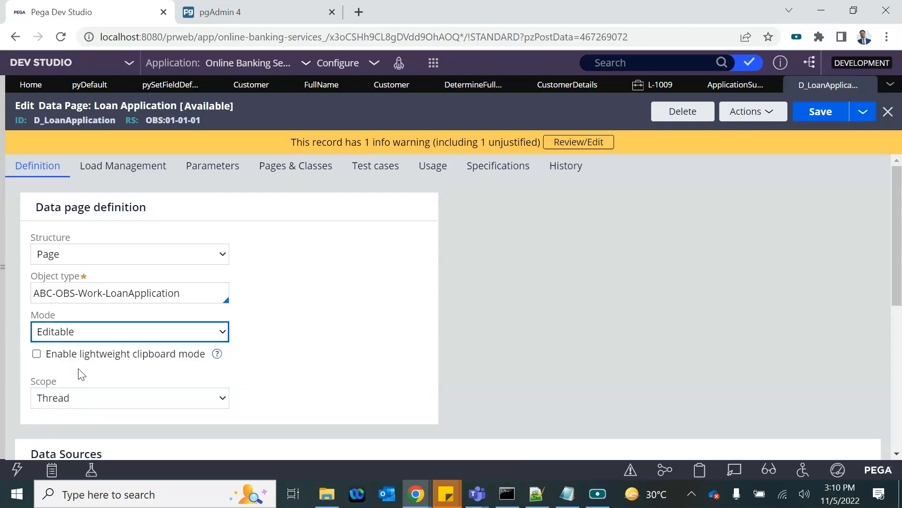
{"action": "left_click", "coordinate": [84, 400]}
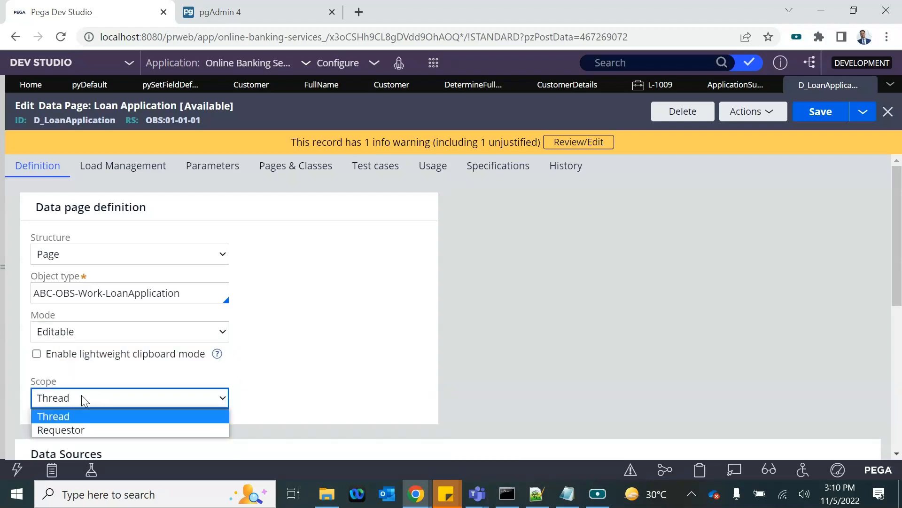
{"action": "left_click", "coordinate": [74, 328]}
{"action": "left_click", "coordinate": [74, 328]}
{"action": "left_click", "coordinate": [64, 347]}
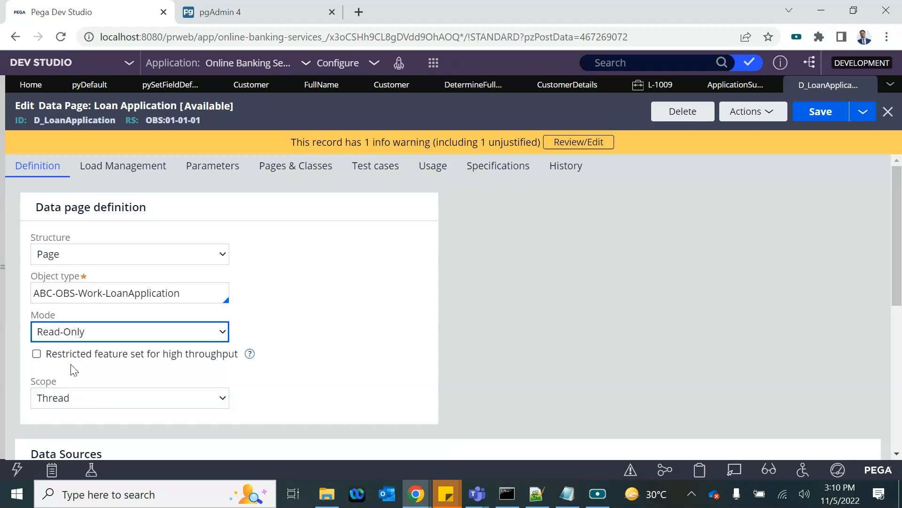
{"action": "left_click", "coordinate": [76, 395]}
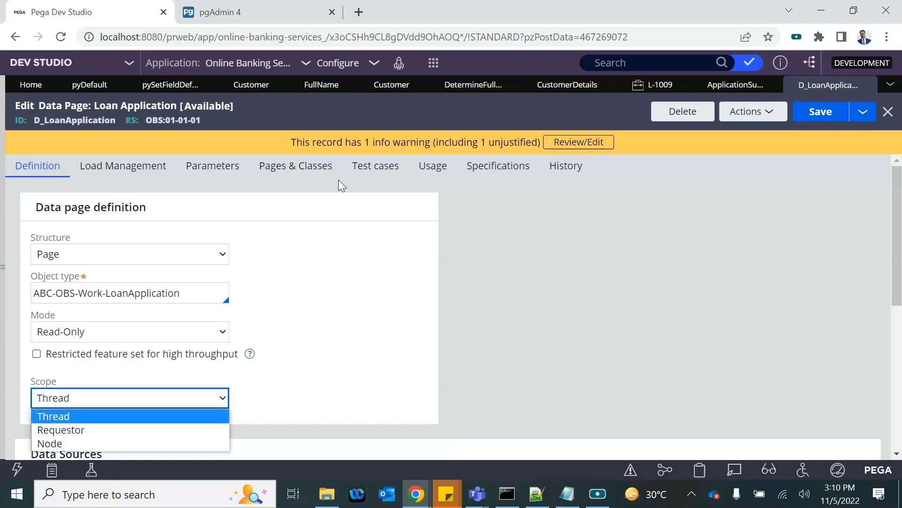
Step: Compare with the '--- Read only' note under Node in Notepad
{"action": "key", "text": "alt+Tab"}
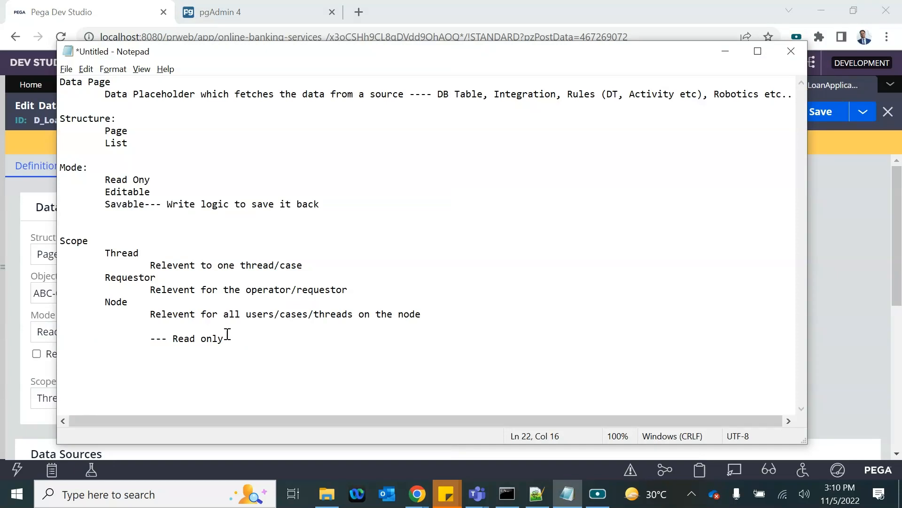
{"action": "left_click_drag", "start_coordinate": [149, 337], "coordinate": [271, 334]}
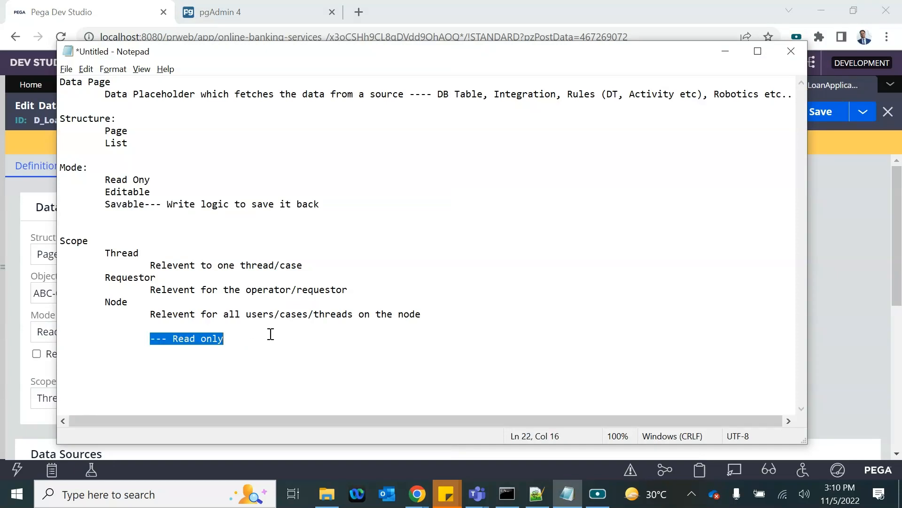
{"action": "key", "text": "alt+Tab"}
{"action": "scroll", "coordinate": [188, 270], "scroll_direction": "down", "scroll_amount": 4}
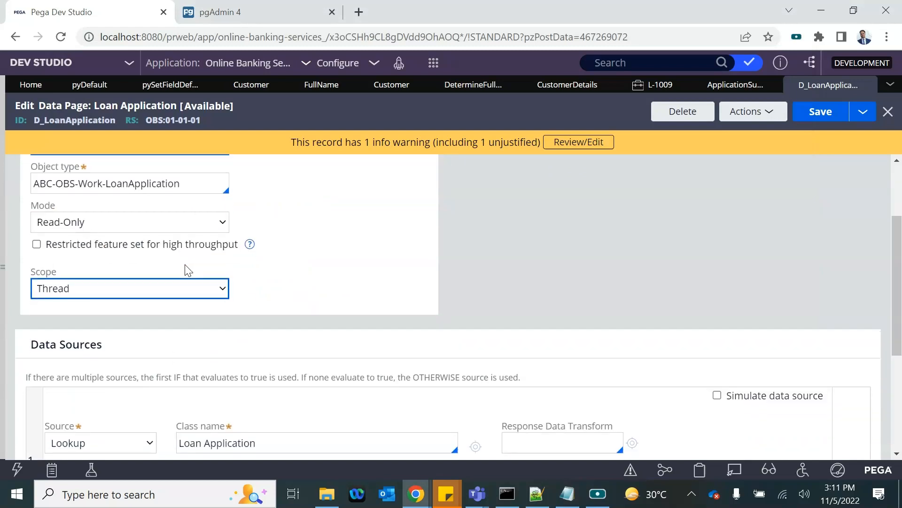
Step: View the Lookup source's parameters without changing them, then list the Source types
{"action": "key", "text": "alt+Tab"}
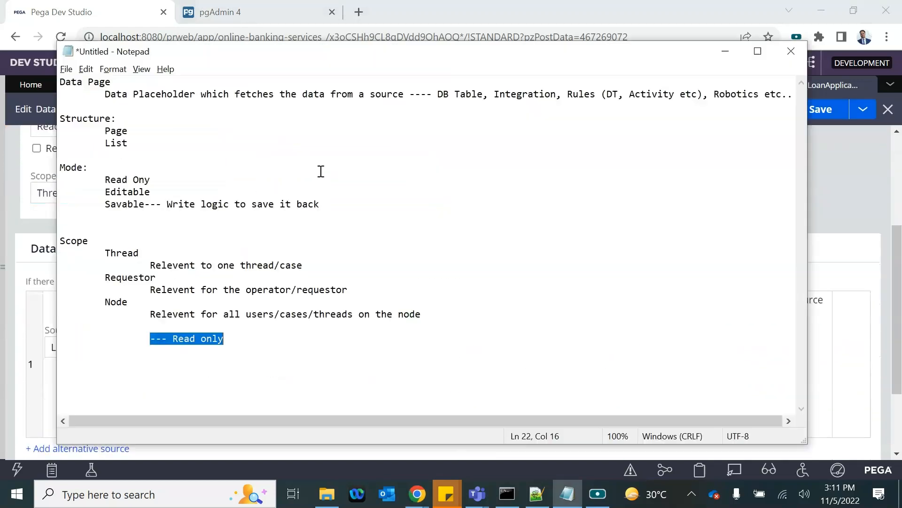
{"action": "key", "text": "alt+Tab"}
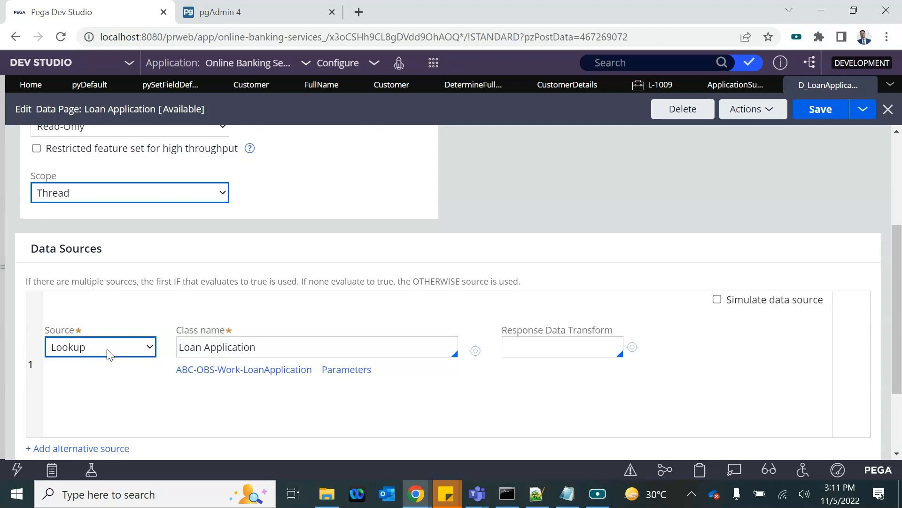
{"action": "left_click", "coordinate": [335, 370]}
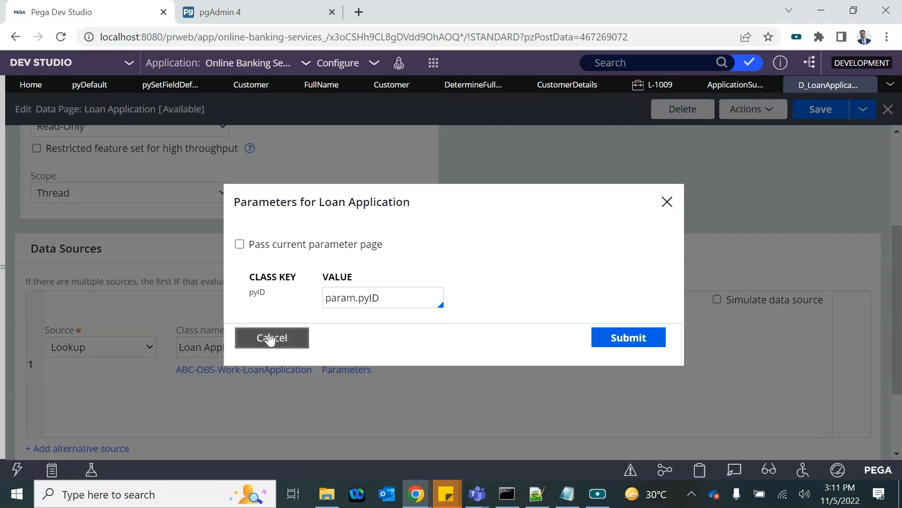
{"action": "left_click", "coordinate": [269, 338]}
{"action": "left_click", "coordinate": [105, 350]}
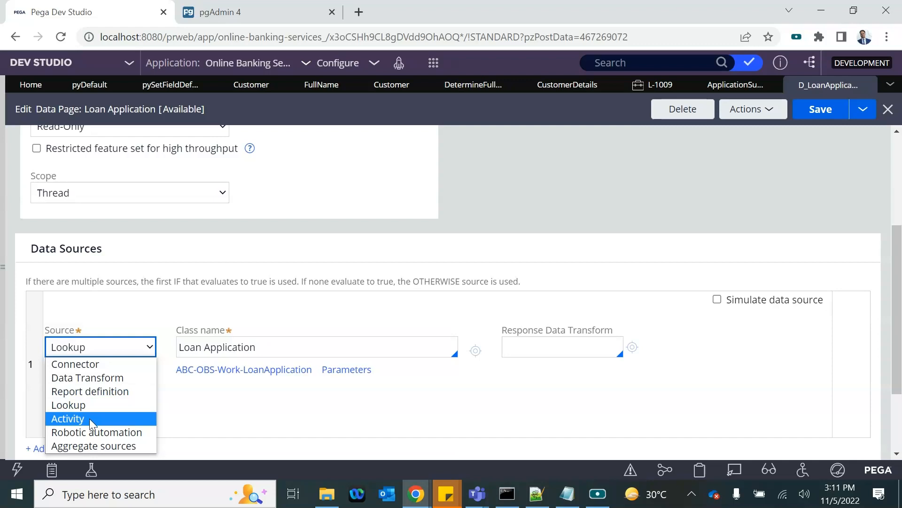
Step: Change the primary data source from Lookup to a REST Connector, briefly trying Aggregate sources
{"action": "left_click", "coordinate": [90, 445]}
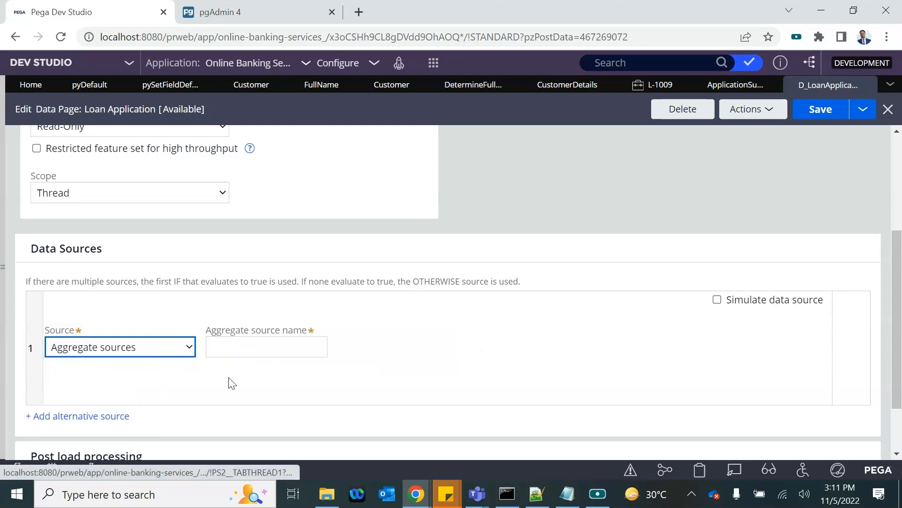
{"action": "scroll", "coordinate": [204, 362], "scroll_direction": "down", "scroll_amount": 2}
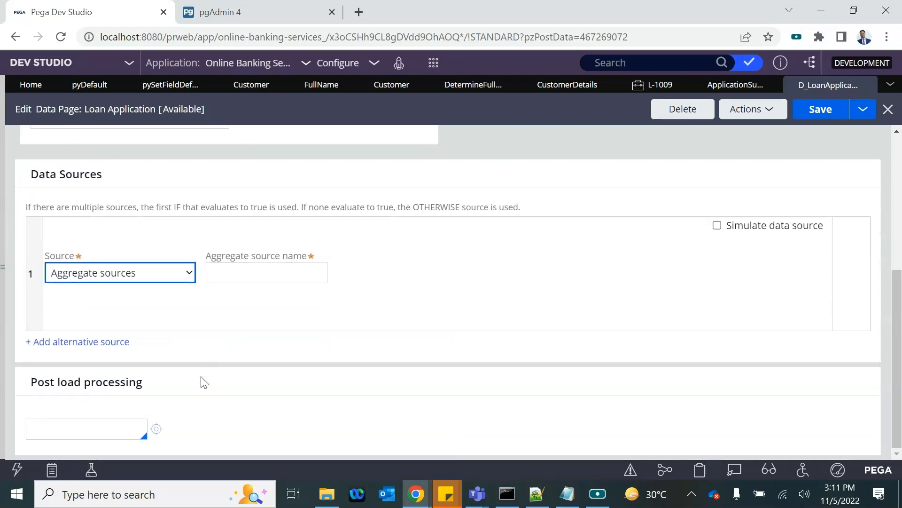
{"action": "scroll", "coordinate": [197, 349], "scroll_direction": "down", "scroll_amount": 3}
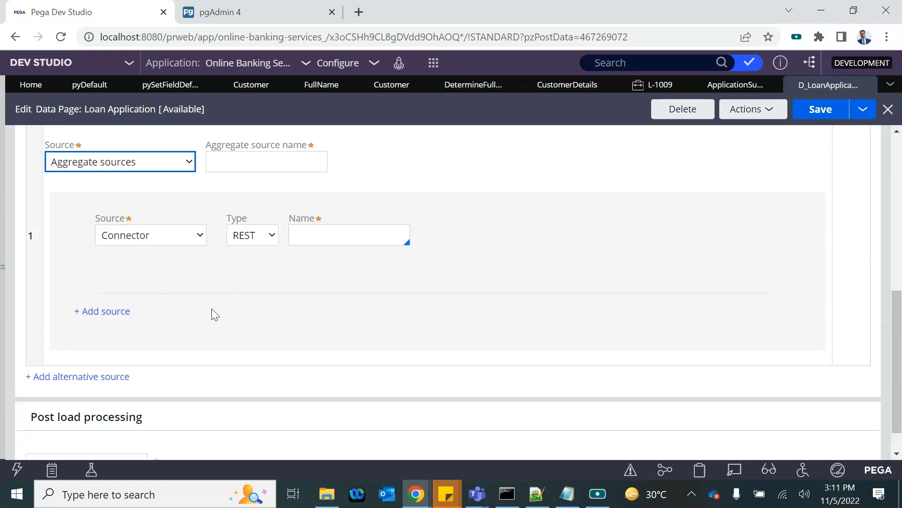
{"action": "left_click", "coordinate": [128, 169]}
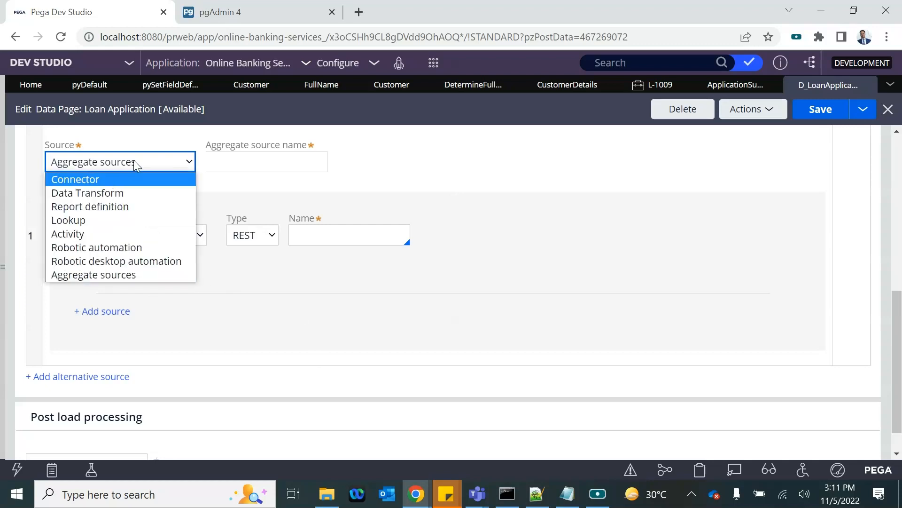
{"action": "left_click", "coordinate": [111, 179]}
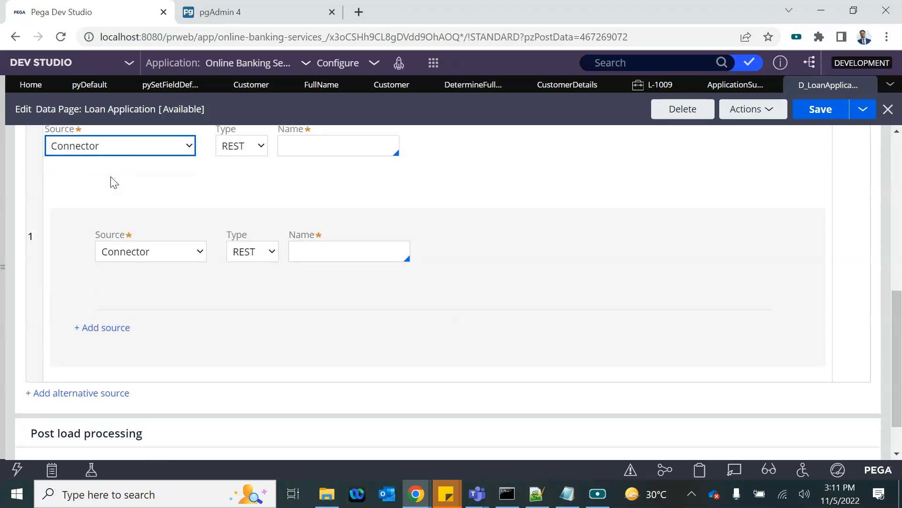
{"action": "left_click", "coordinate": [827, 111]}
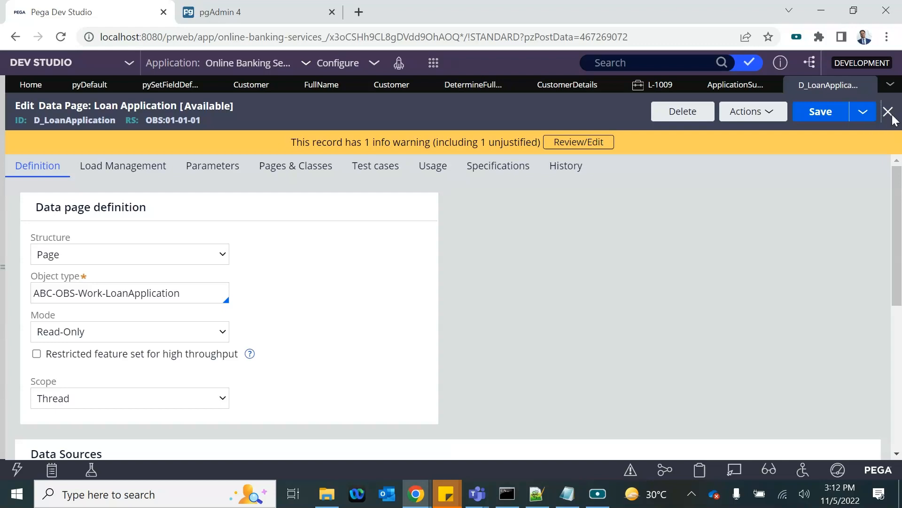
Step: Close the open rule tabs, discarding the data page's unsaved changes, and return to case L-1009
{"action": "left_click", "coordinate": [890, 115]}
{"action": "left_click", "coordinate": [641, 310]}
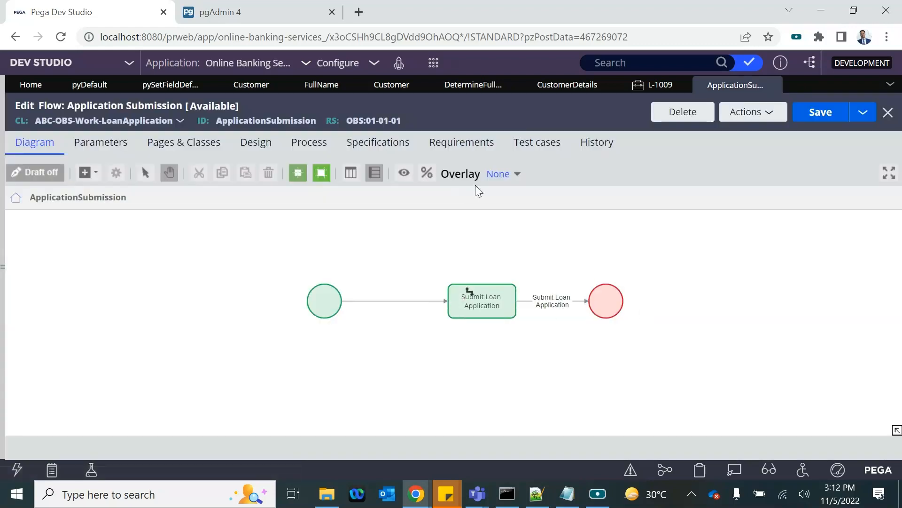
{"action": "left_click", "coordinate": [773, 85]}
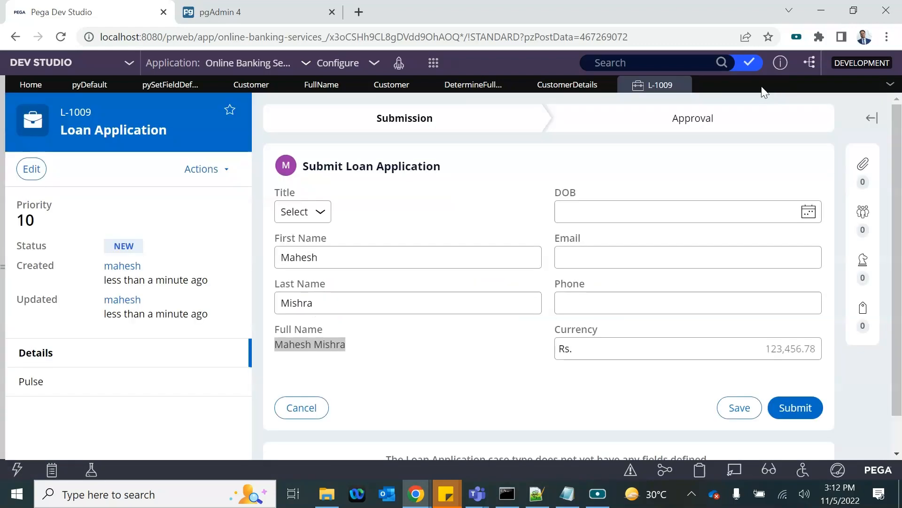
{"action": "left_click", "coordinate": [572, 86]}
{"action": "left_click", "coordinate": [607, 86]}
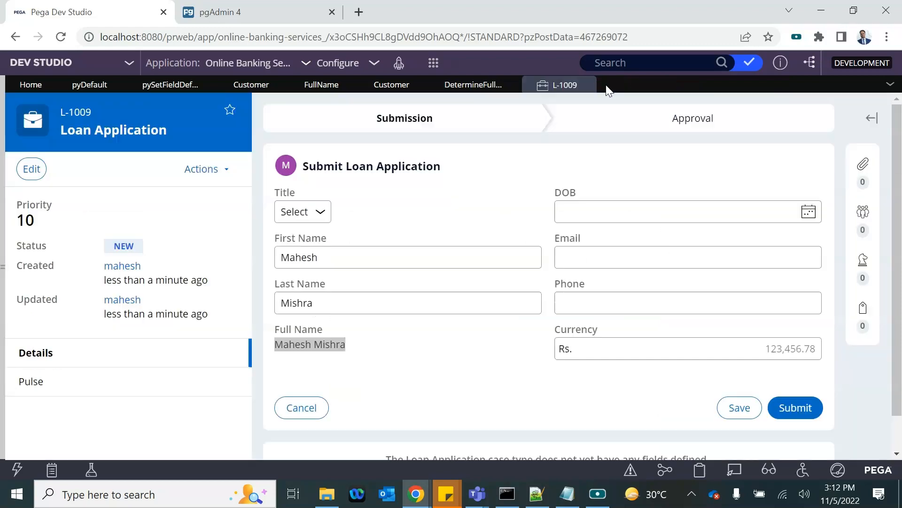
{"action": "left_click", "coordinate": [499, 89]}
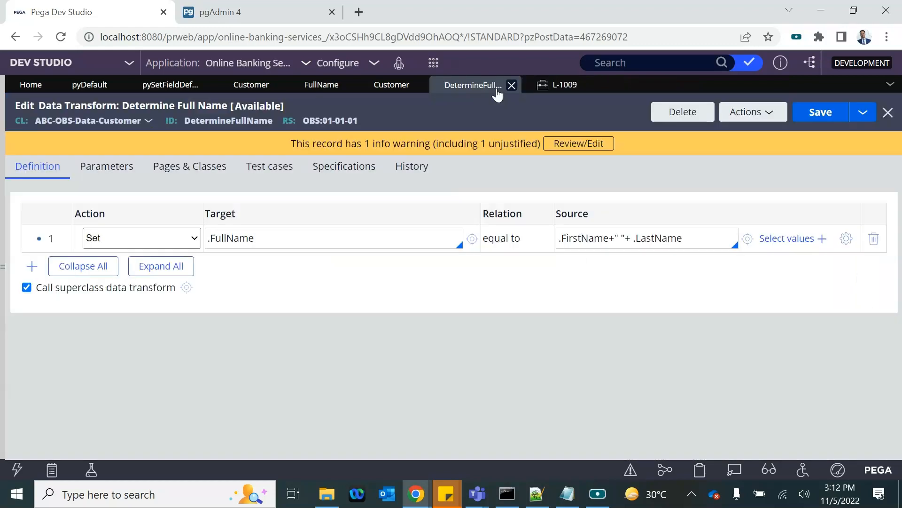
{"action": "left_click", "coordinate": [387, 88]}
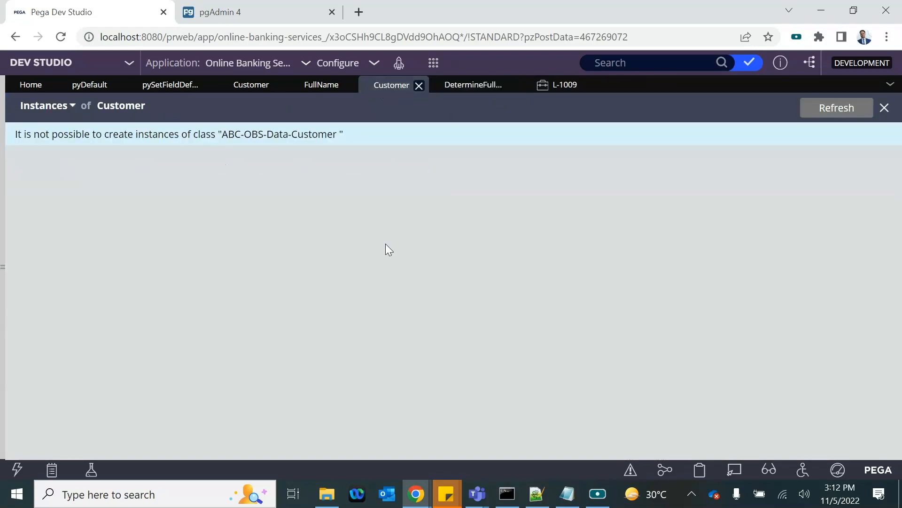
{"action": "left_click", "coordinate": [418, 85]}
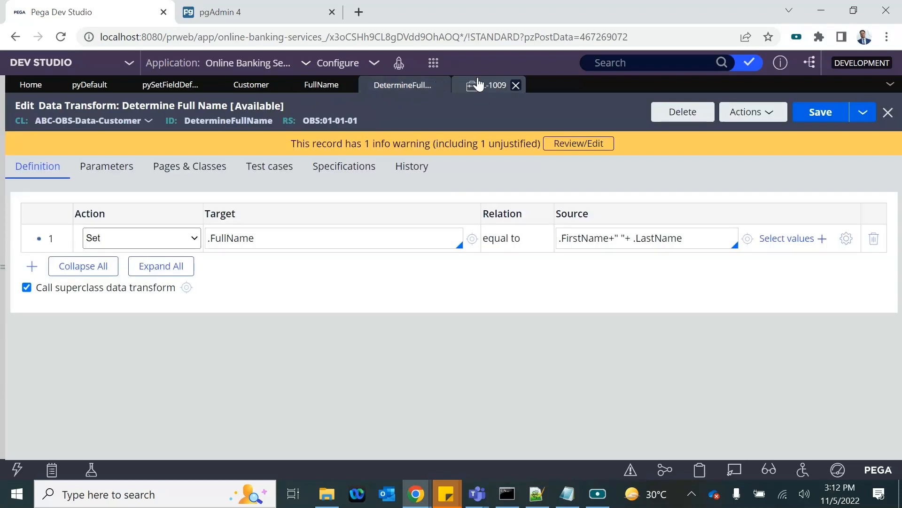
{"action": "left_click", "coordinate": [480, 85]}
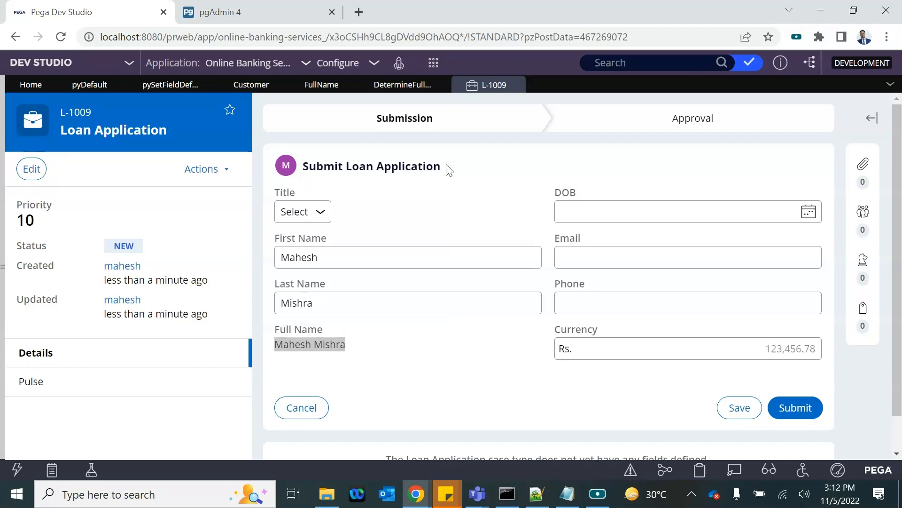
Step: Inspect the Submit Loan Application heading and its derived Full Name on the case form
{"action": "left_click_drag", "start_coordinate": [314, 170], "coordinate": [433, 164]}
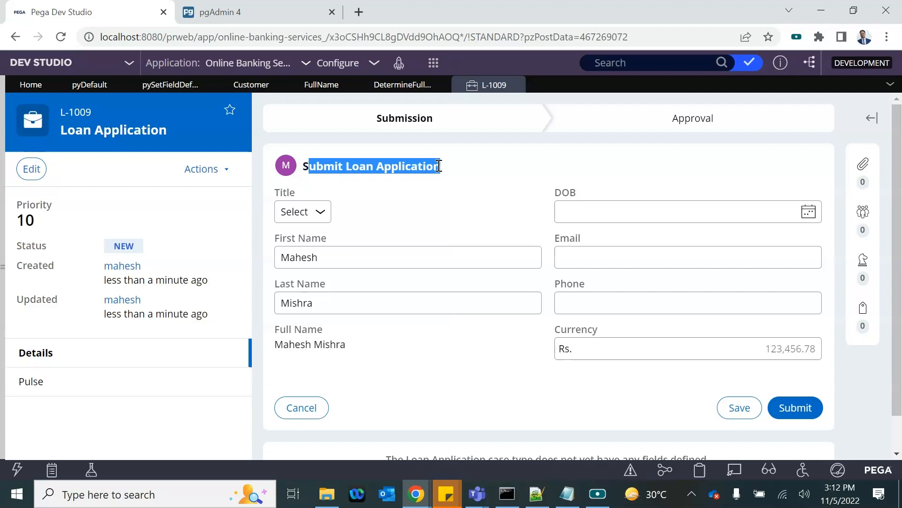
{"action": "left_click_drag", "start_coordinate": [439, 166], "coordinate": [460, 167]}
{"action": "left_click", "coordinate": [453, 165]}
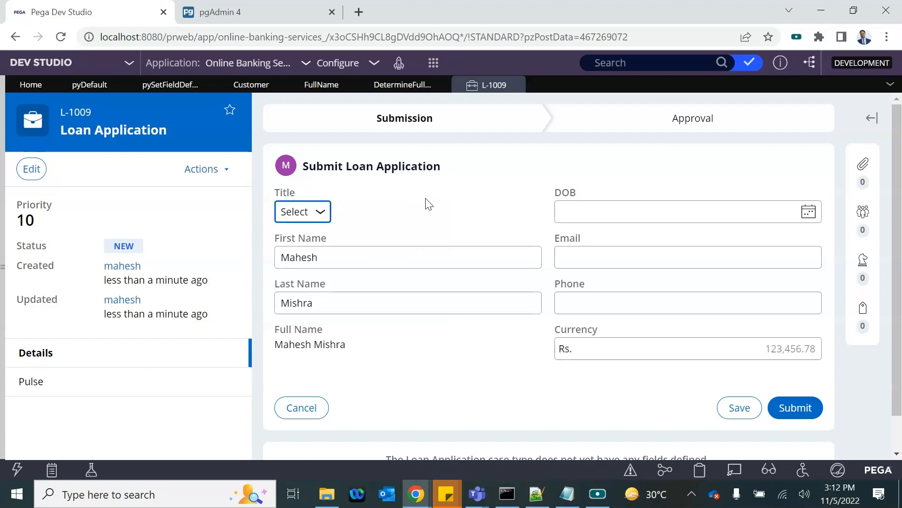
Step: Open the Customer data type and close the FullName rules and case L-1009, discarding its changes
{"action": "left_click", "coordinate": [5, 280]}
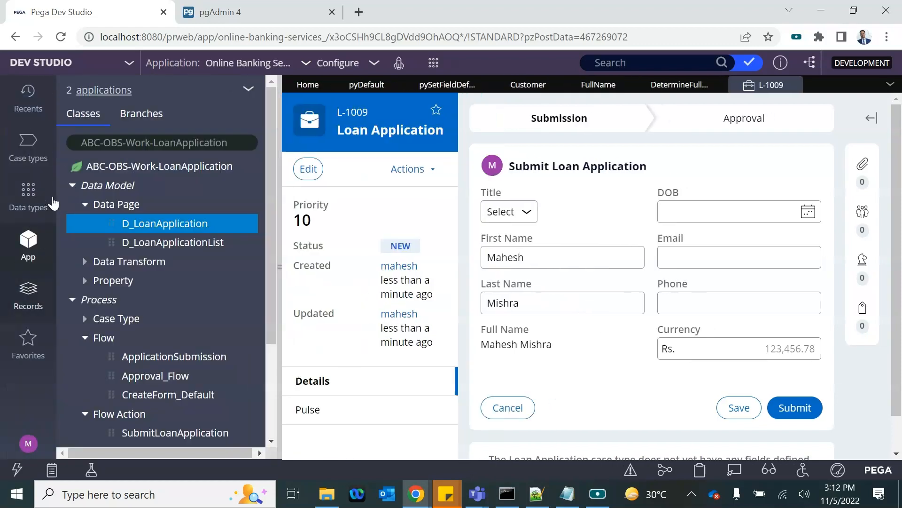
{"action": "left_click", "coordinate": [29, 150]}
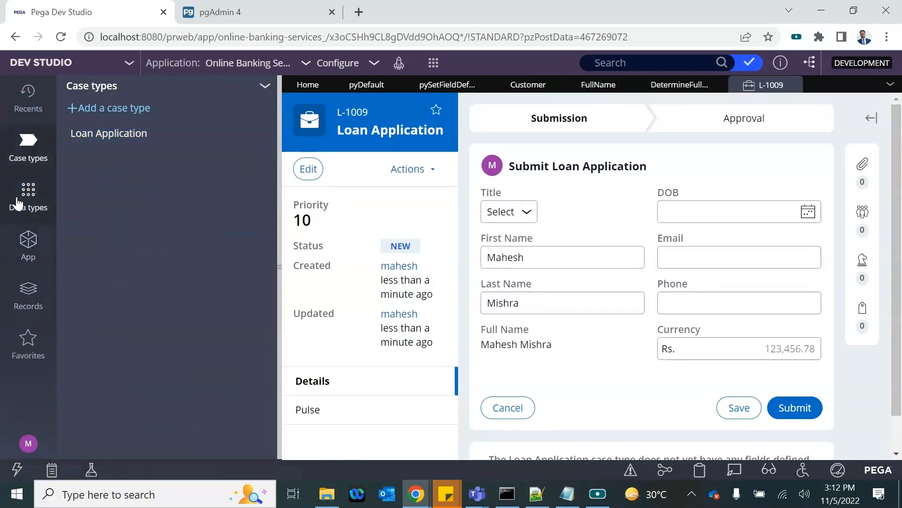
{"action": "left_click", "coordinate": [16, 196]}
{"action": "left_click", "coordinate": [107, 140]}
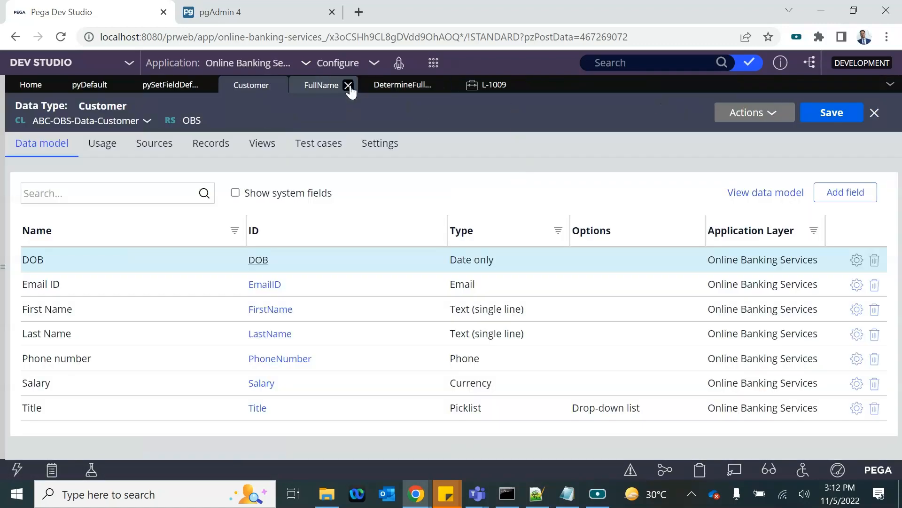
{"action": "left_click", "coordinate": [349, 85]}
{"action": "left_click", "coordinate": [371, 85]}
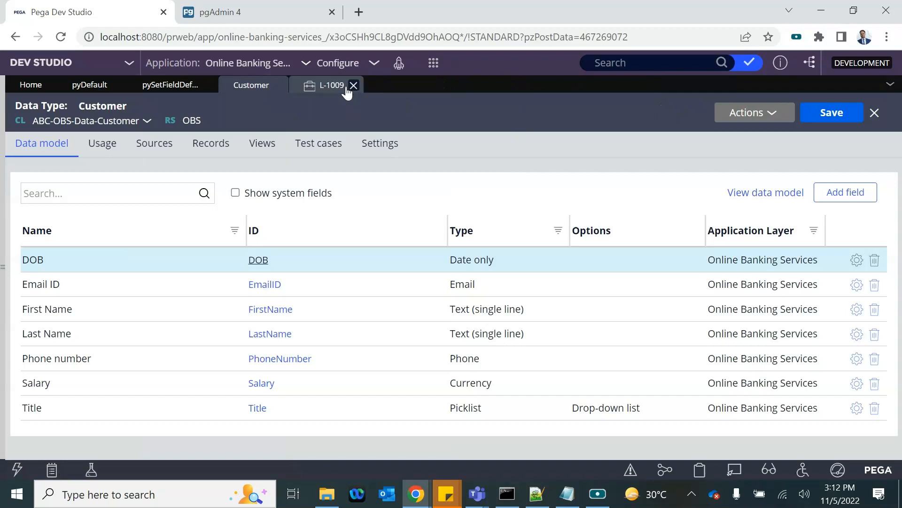
{"action": "left_click", "coordinate": [353, 85]}
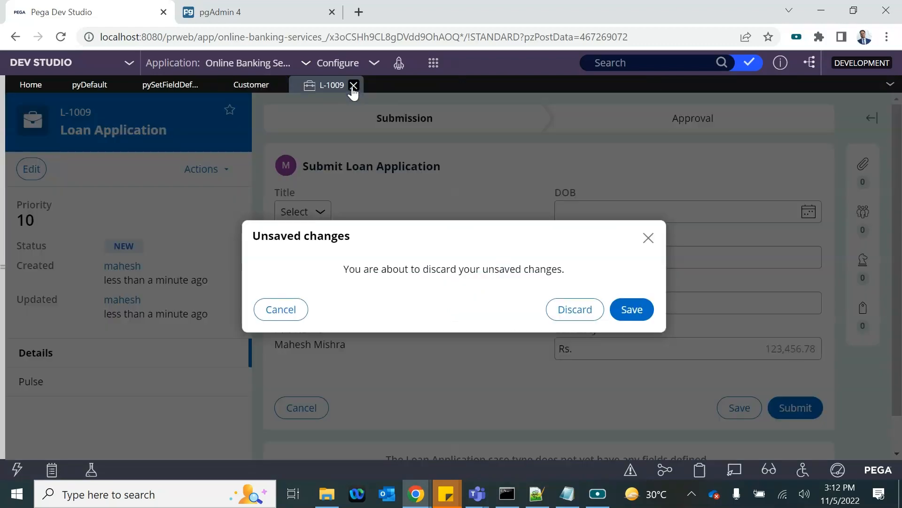
{"action": "left_click", "coordinate": [583, 312]}
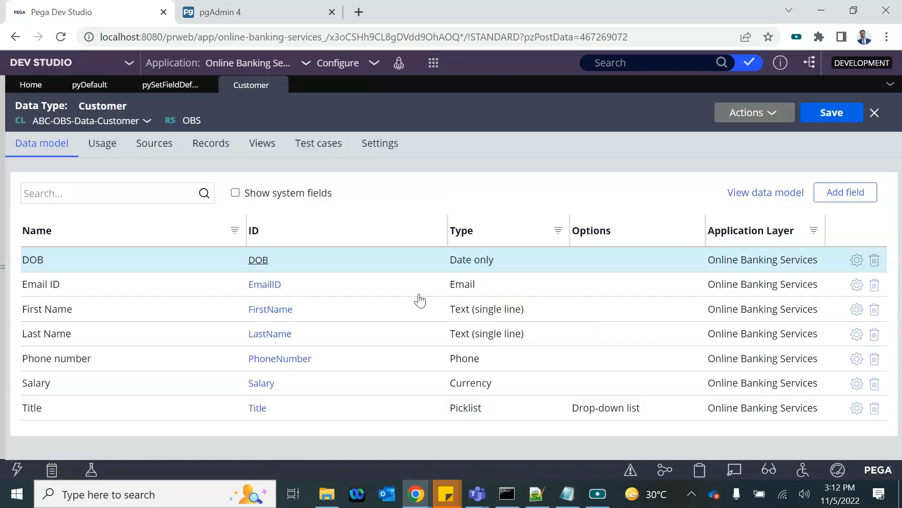
Step: Add a single-line text field CID to Customer and save the data type
{"action": "left_click", "coordinate": [839, 200]}
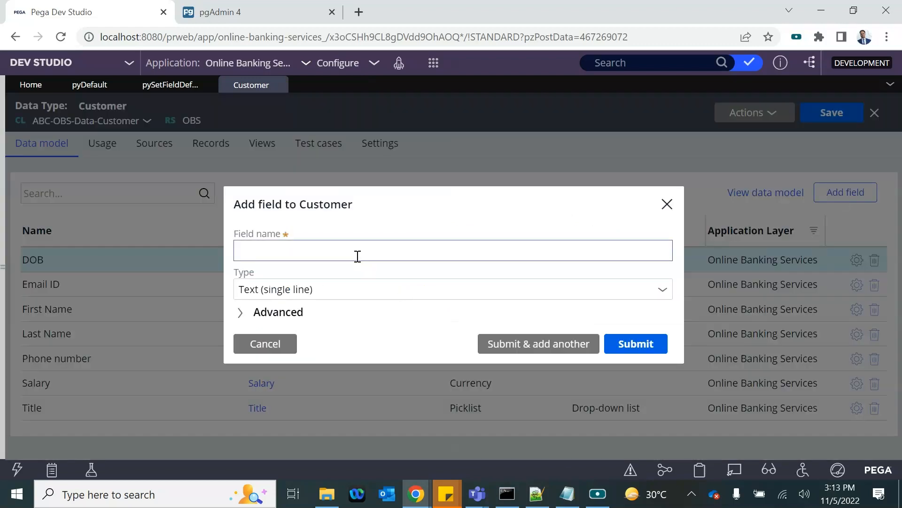
{"action": "left_click", "coordinate": [348, 253]}
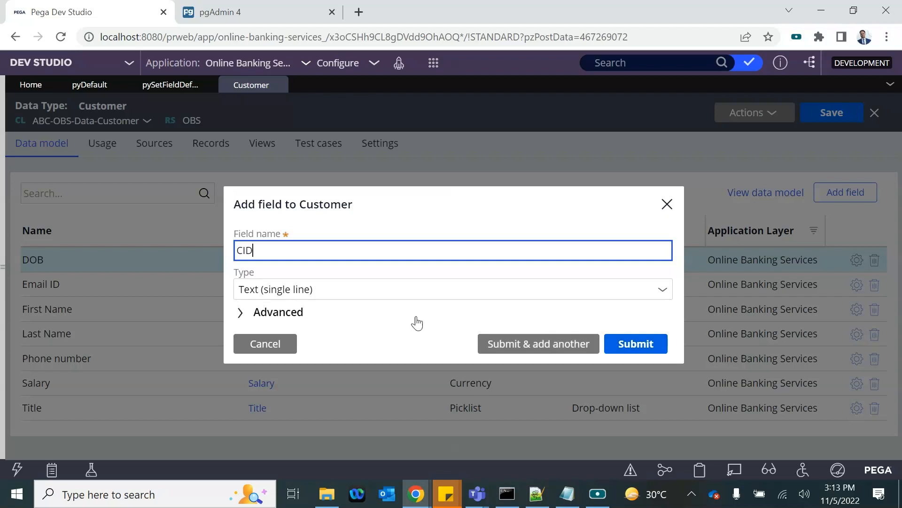
{"action": "left_click", "coordinate": [636, 345]}
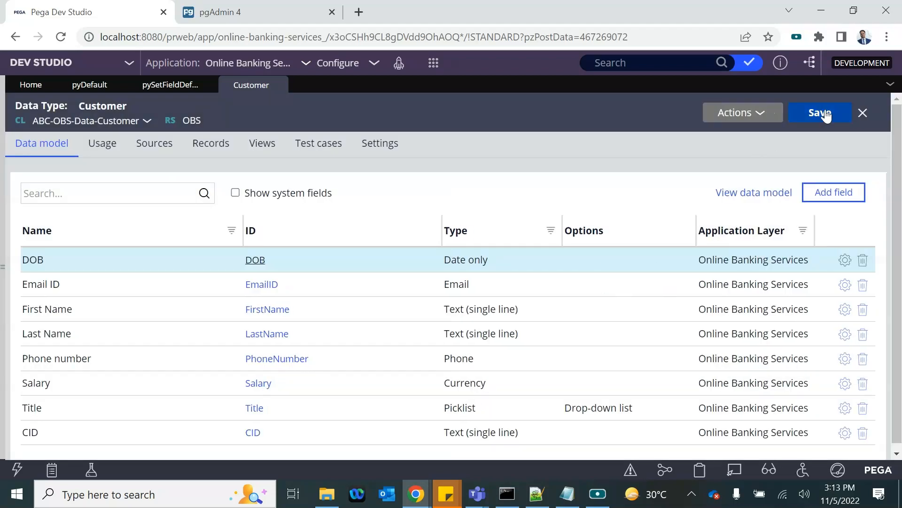
{"action": "left_click", "coordinate": [826, 115]}
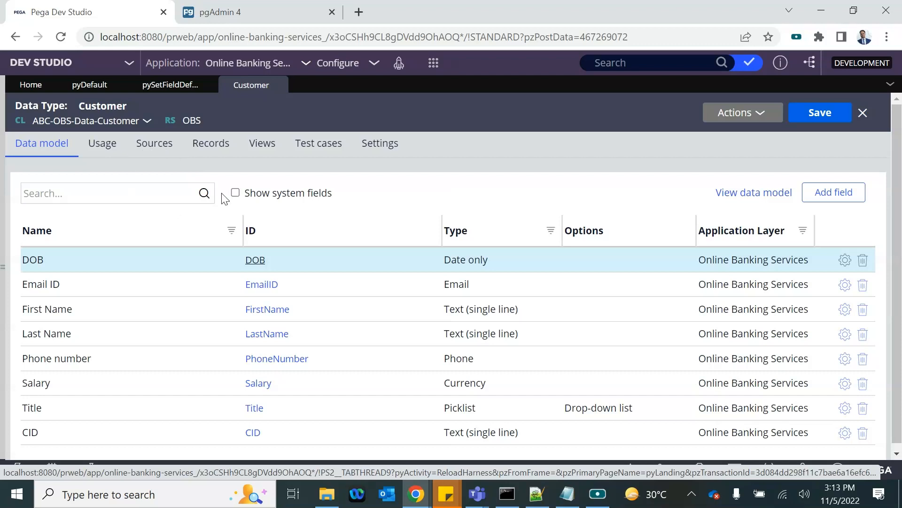
Step: Start a local data source for Customer and mark CID as its key
{"action": "left_click", "coordinate": [155, 156]}
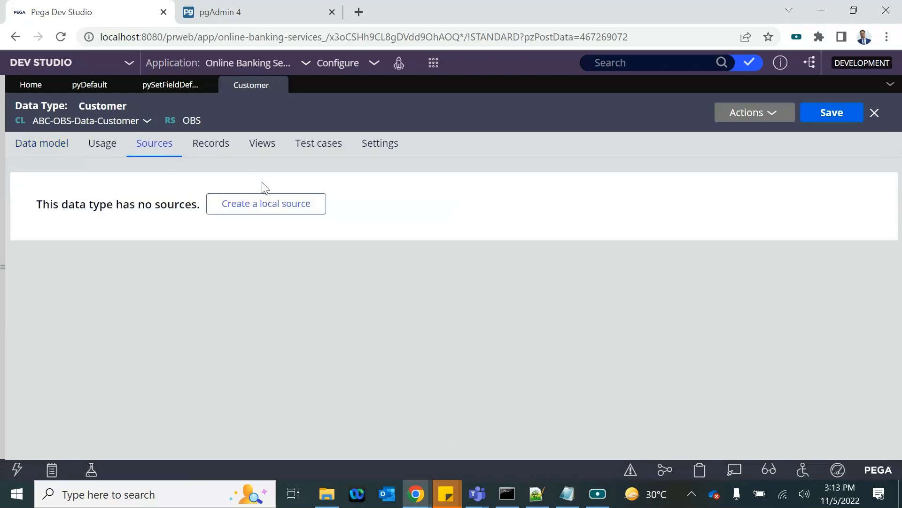
{"action": "left_click", "coordinate": [232, 207]}
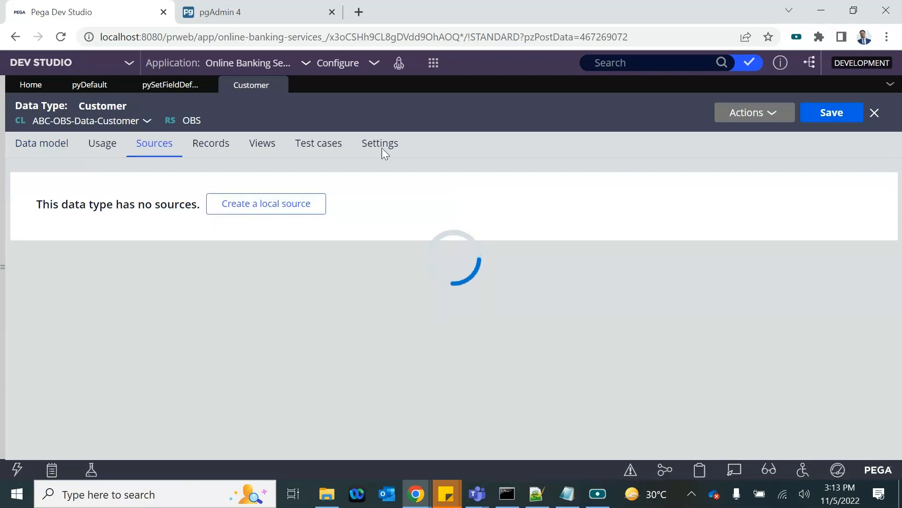
{"action": "left_click", "coordinate": [236, 202]}
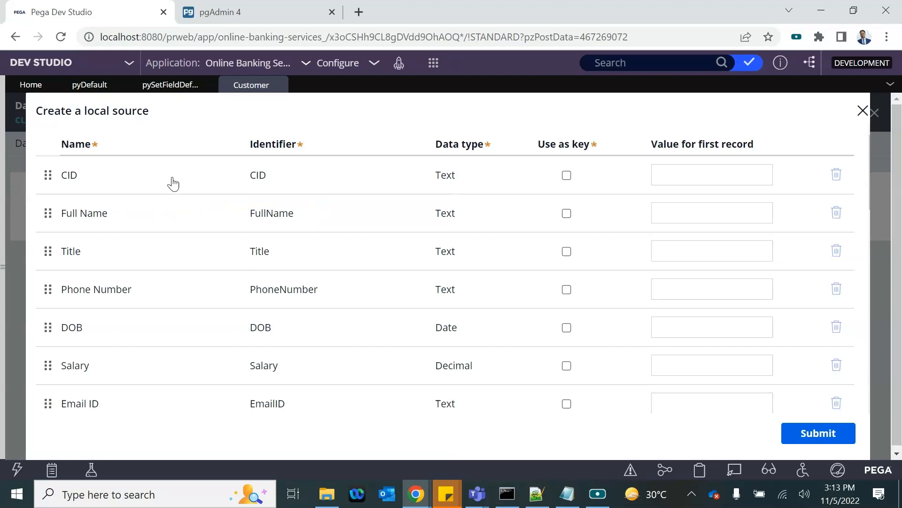
{"action": "scroll", "coordinate": [322, 310], "scroll_direction": "down", "scroll_amount": 6}
{"action": "scroll", "coordinate": [322, 318], "scroll_direction": "down", "scroll_amount": 5}
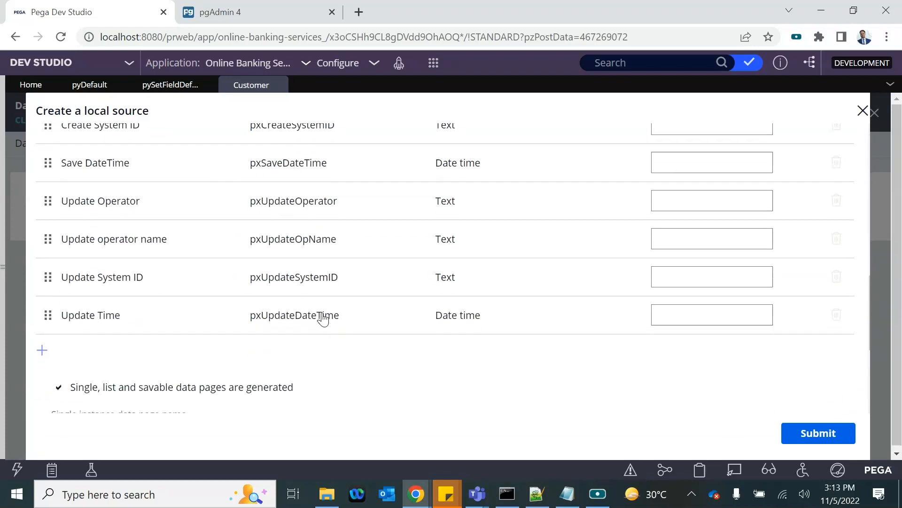
{"action": "scroll", "coordinate": [322, 318], "scroll_direction": "up", "scroll_amount": 15}
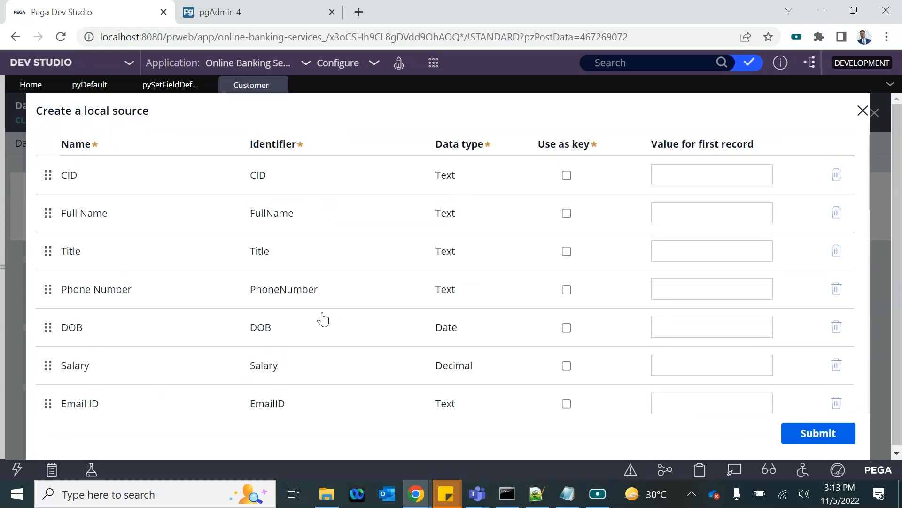
{"action": "left_click", "coordinate": [567, 175]}
{"action": "scroll", "coordinate": [489, 337], "scroll_direction": "down", "scroll_amount": 15}
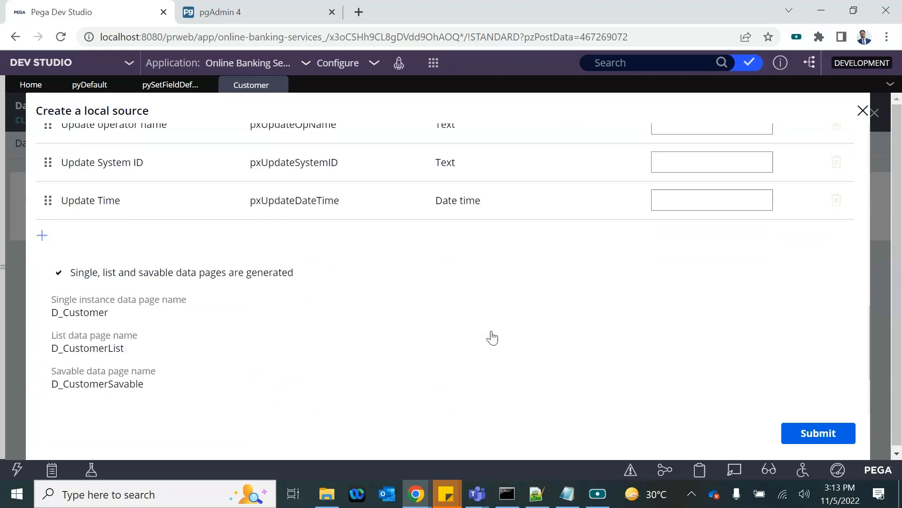
{"action": "scroll", "coordinate": [118, 273], "scroll_direction": "up", "scroll_amount": 1}
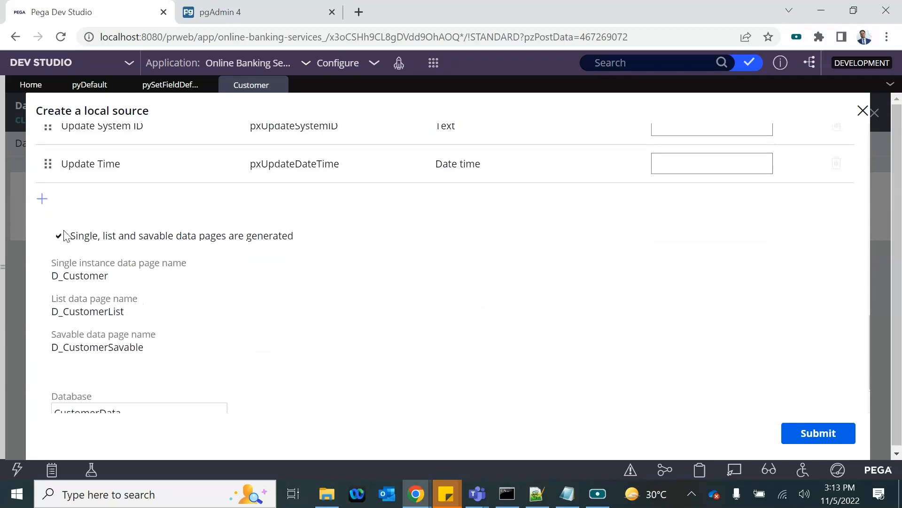
{"action": "scroll", "coordinate": [98, 329], "scroll_direction": "down", "scroll_amount": 1}
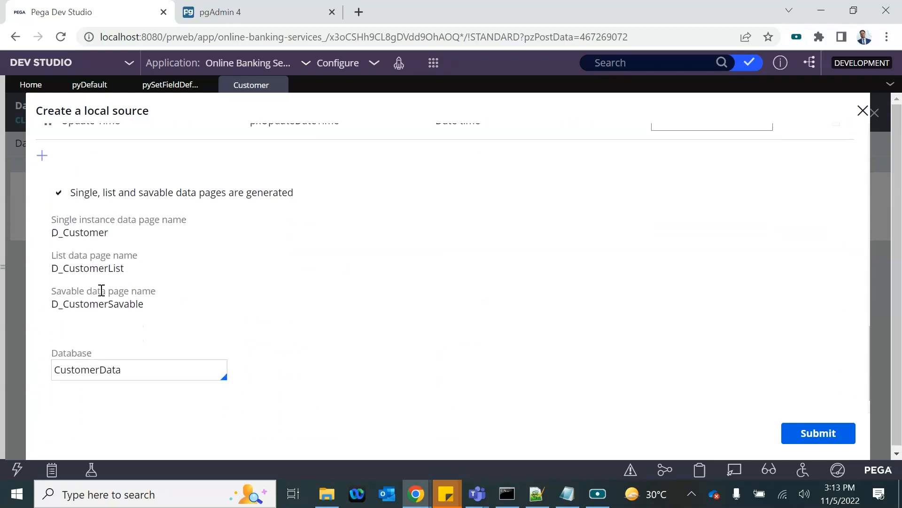
Step: Keep the CustomerData database, submit the local source, and close the review of created properties
{"action": "left_click_drag", "start_coordinate": [54, 231], "coordinate": [121, 291]}
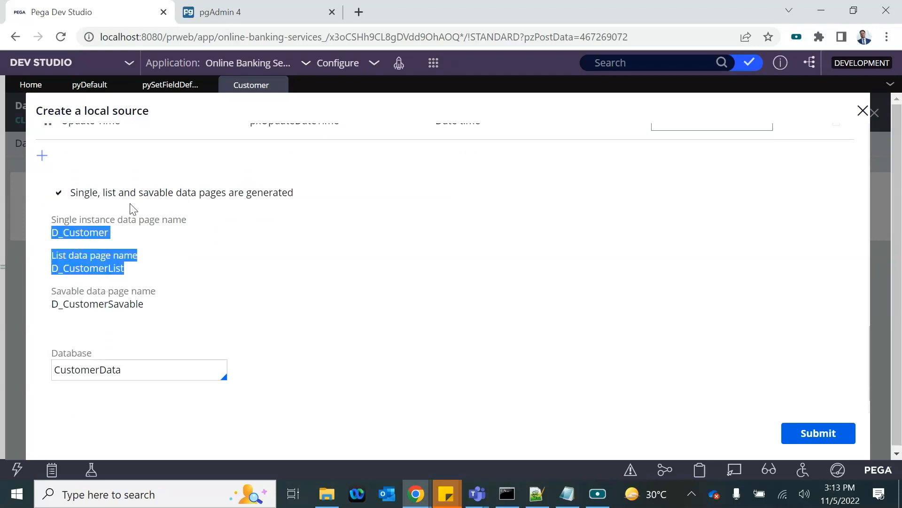
{"action": "double_click", "coordinate": [81, 371]}
{"action": "scroll", "coordinate": [126, 287], "scroll_direction": "up", "scroll_amount": 10}
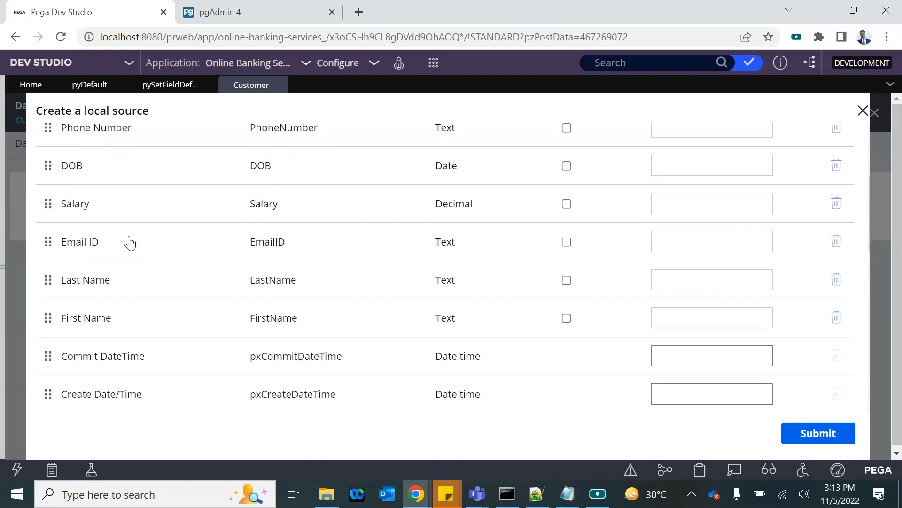
{"action": "scroll", "coordinate": [146, 325], "scroll_direction": "down", "scroll_amount": 10}
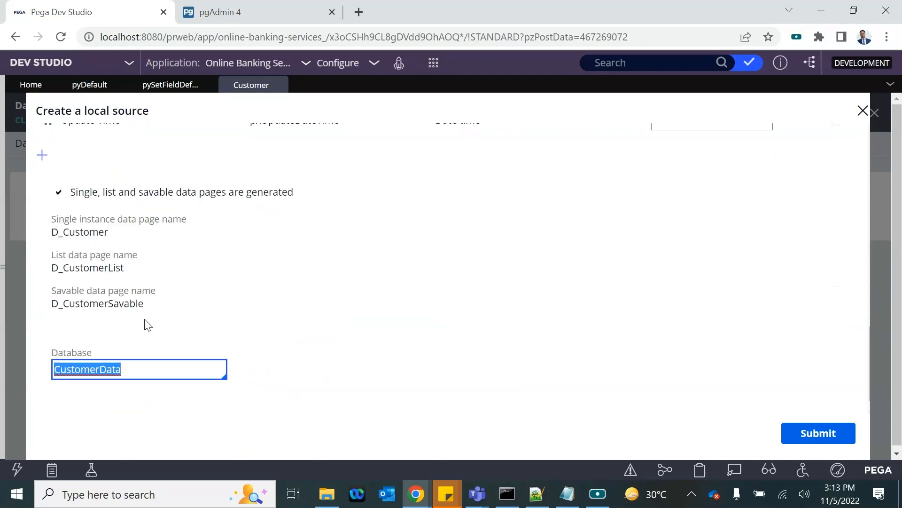
{"action": "left_click", "coordinate": [81, 372]}
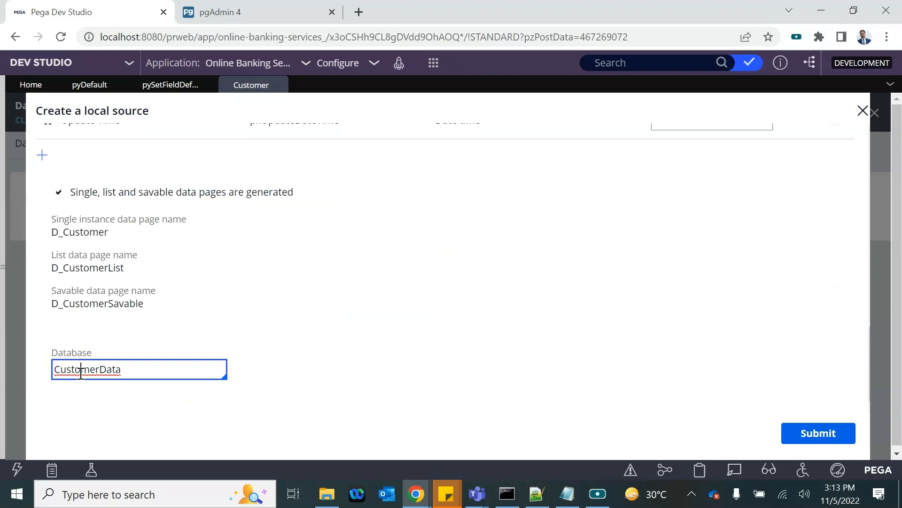
{"action": "double_click", "coordinate": [106, 369]}
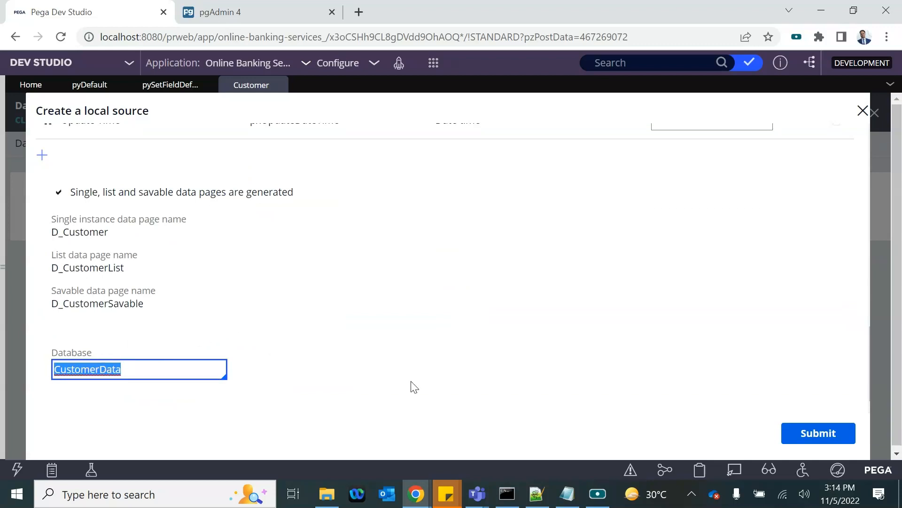
{"action": "left_click", "coordinate": [818, 433]}
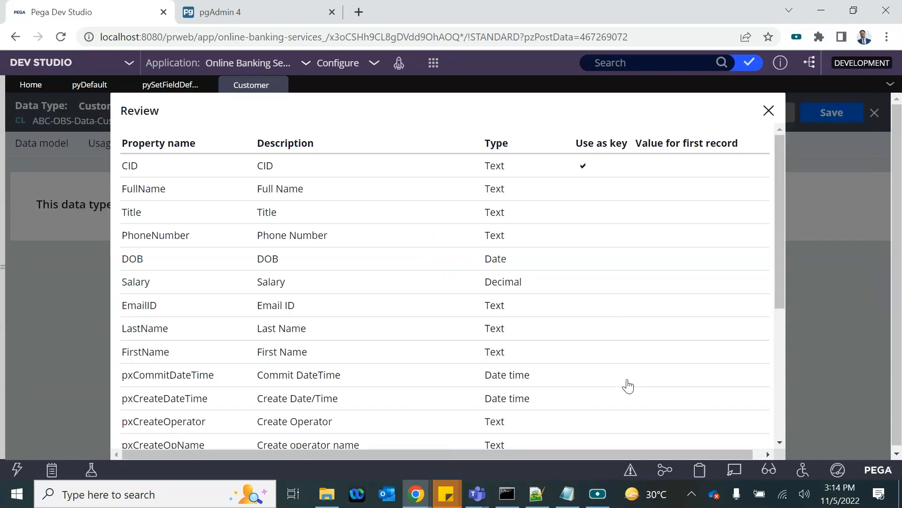
{"action": "scroll", "coordinate": [507, 233], "scroll_direction": "down", "scroll_amount": 5}
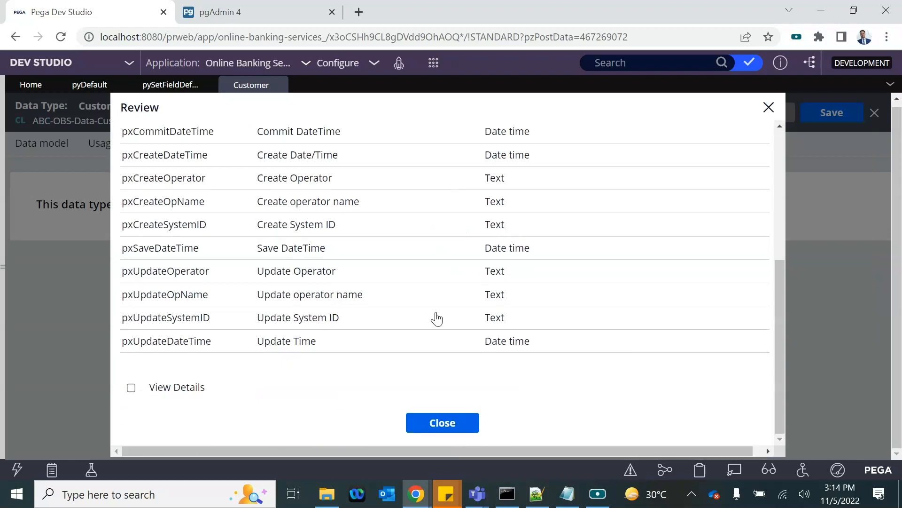
{"action": "left_click", "coordinate": [440, 422]}
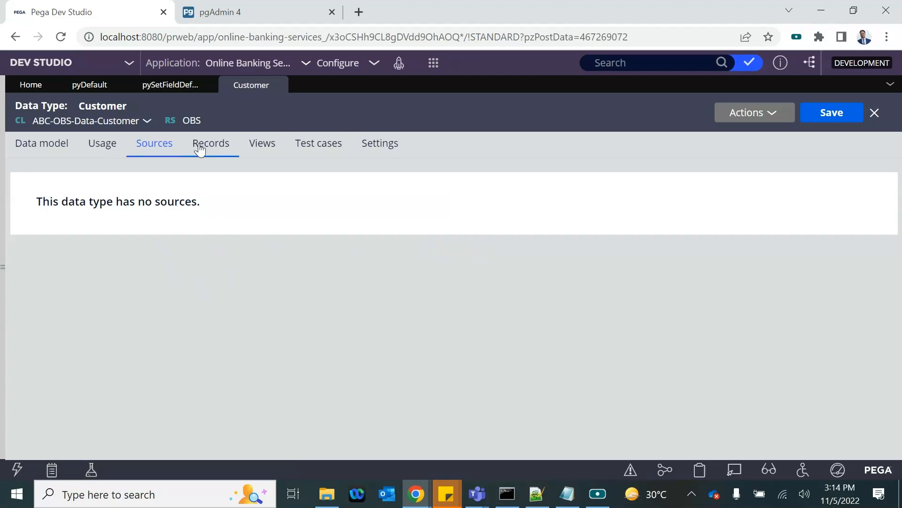
Step: Refresh Customer, view its empty records, and open the ABC-OBS-Data-Customer class record
{"action": "left_click", "coordinate": [762, 125]}
{"action": "left_click", "coordinate": [753, 133]}
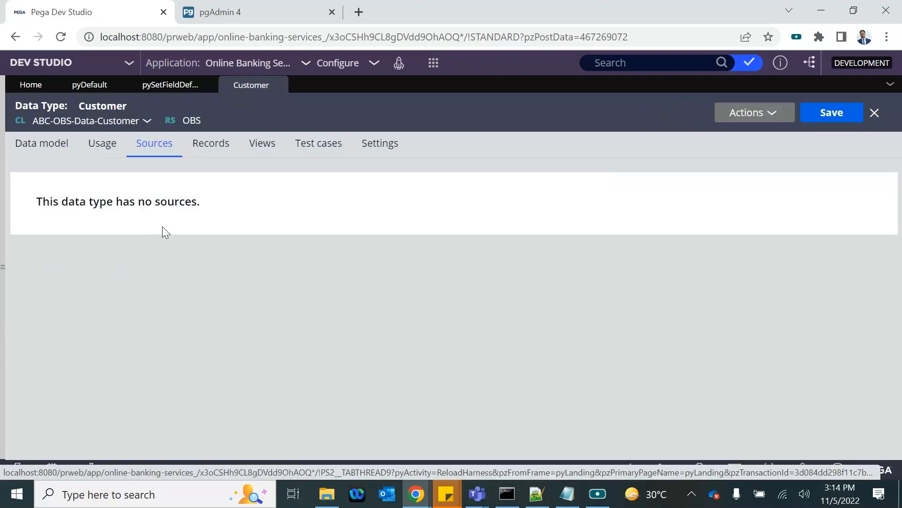
{"action": "left_click", "coordinate": [225, 158]}
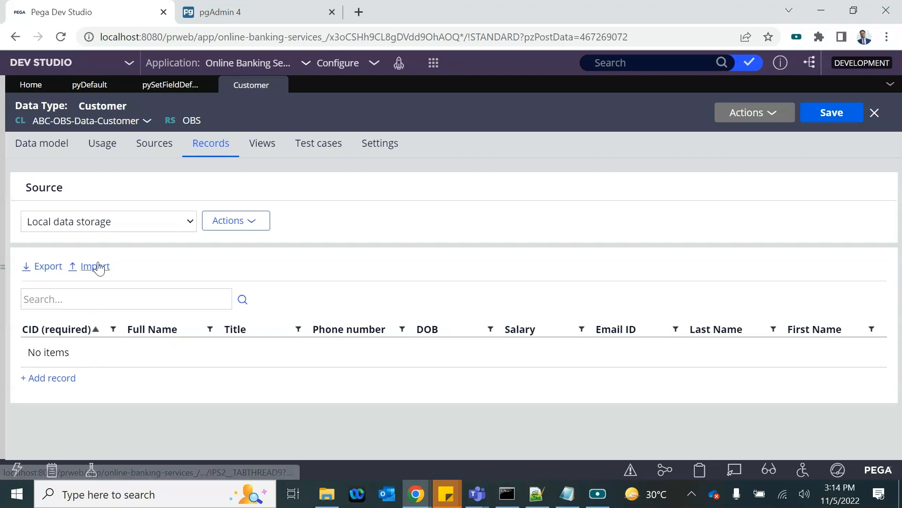
{"action": "left_click", "coordinate": [131, 123]}
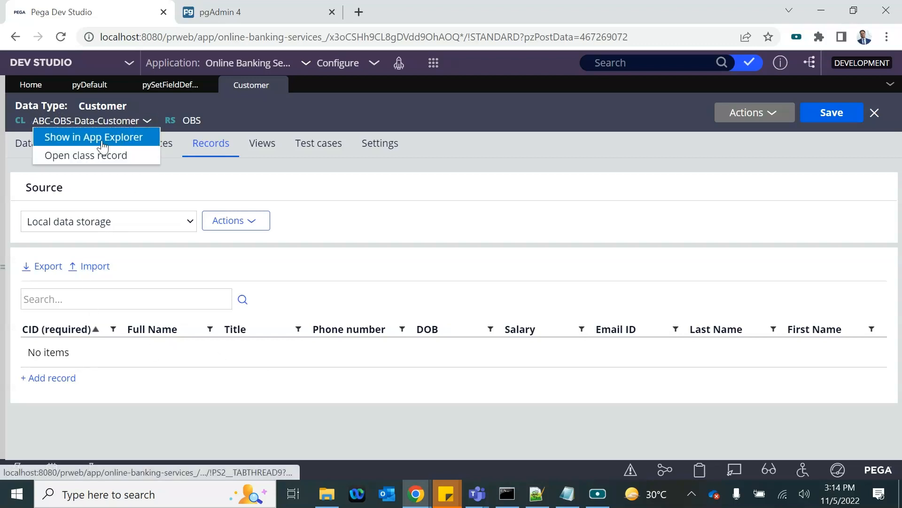
{"action": "left_click", "coordinate": [91, 156]}
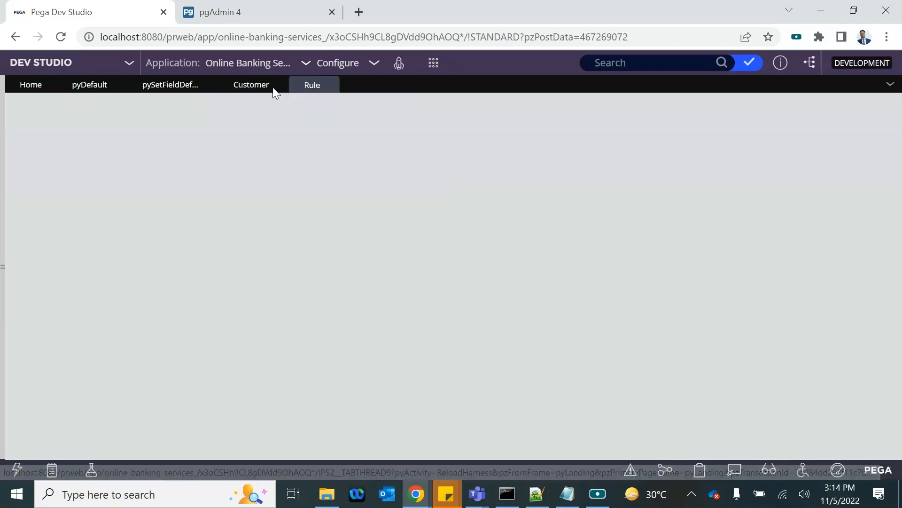
{"action": "scroll", "coordinate": [228, 376], "scroll_direction": "down", "scroll_amount": 10}
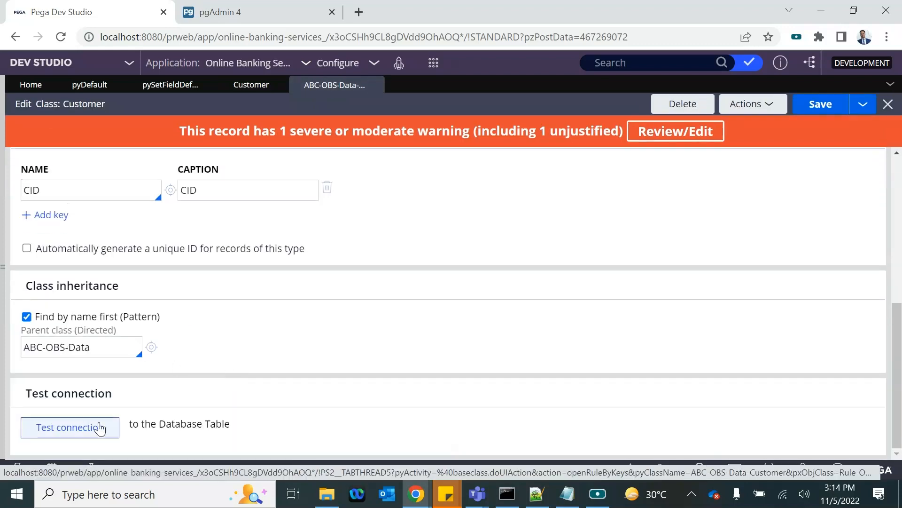
Step: Run Test connection on ABC-OBS-Data-Customer, check the mapped table, then close the class record
{"action": "left_click", "coordinate": [96, 428]}
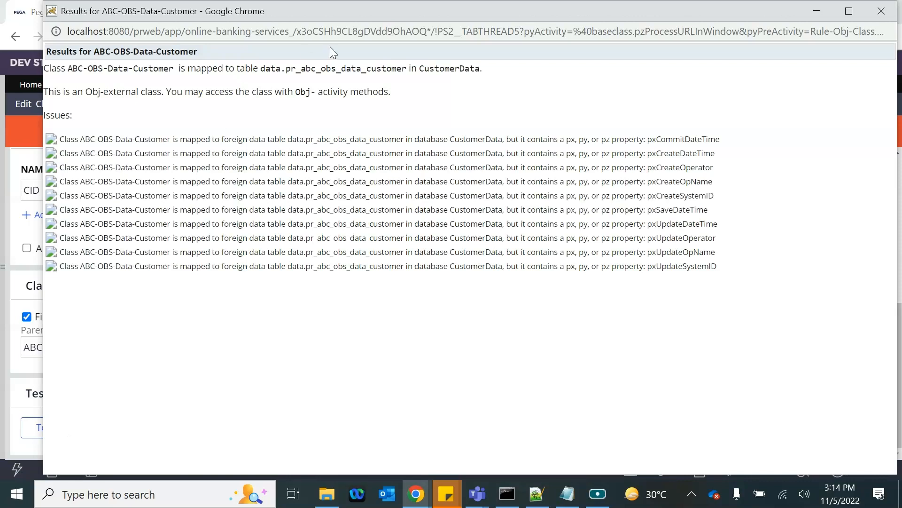
{"action": "left_click_drag", "start_coordinate": [288, 70], "coordinate": [411, 71]}
{"action": "left_click", "coordinate": [881, 11]}
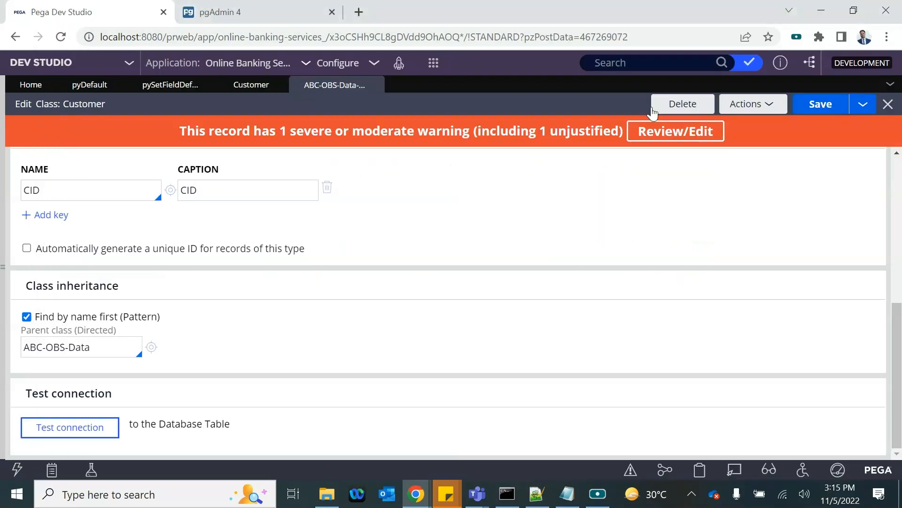
{"action": "scroll", "coordinate": [103, 202], "scroll_direction": "up", "scroll_amount": 2}
{"action": "scroll", "coordinate": [96, 193], "scroll_direction": "up", "scroll_amount": 1}
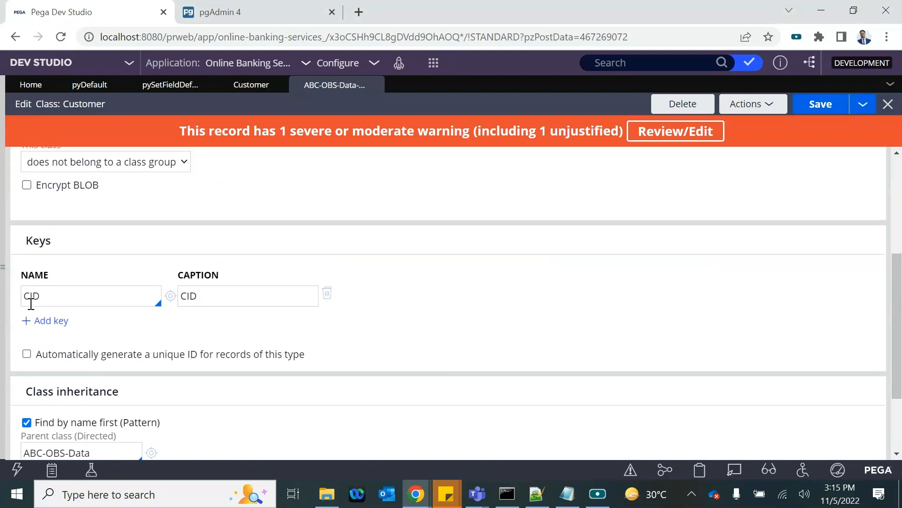
{"action": "scroll", "coordinate": [115, 265], "scroll_direction": "up", "scroll_amount": 5}
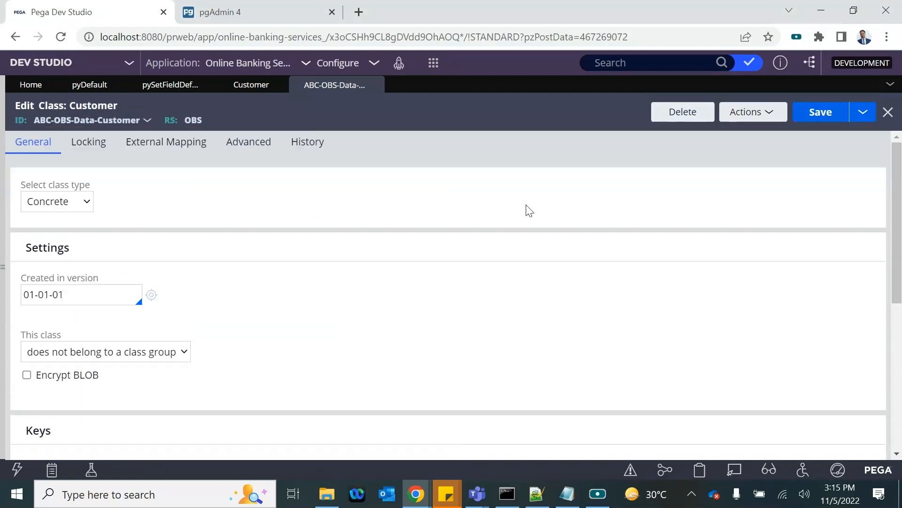
{"action": "scroll", "coordinate": [303, 272], "scroll_direction": "down", "scroll_amount": 5}
{"action": "scroll", "coordinate": [167, 208], "scroll_direction": "up", "scroll_amount": 2}
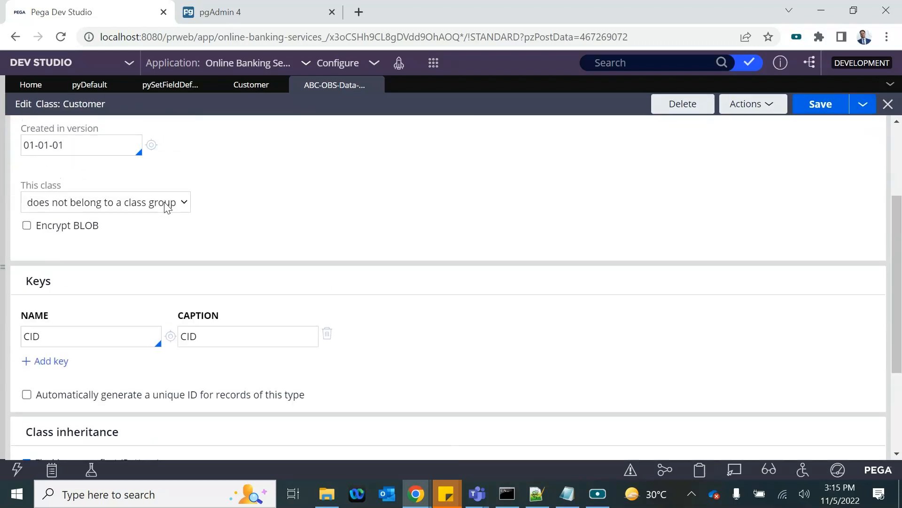
{"action": "scroll", "coordinate": [167, 208], "scroll_direction": "down", "scroll_amount": 3}
{"action": "left_click", "coordinate": [370, 86]}
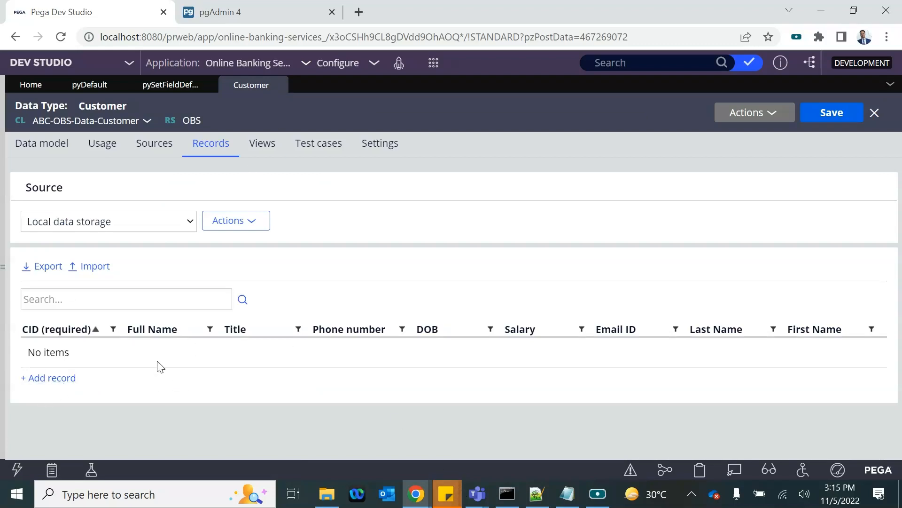
Step: Show Customer's database information, copy table pr_abc_obs_data_customer, and select the old table name in pgAdmin's query
{"action": "left_click", "coordinate": [232, 224]}
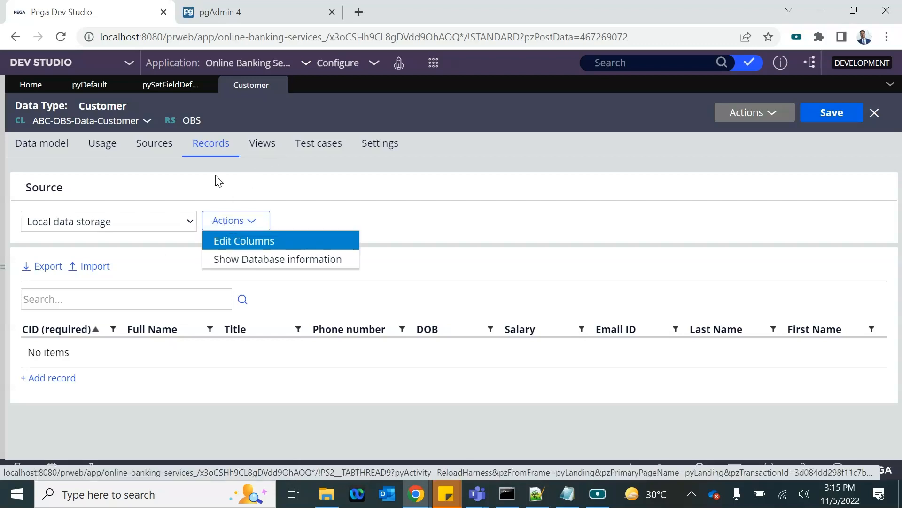
{"action": "left_click", "coordinate": [236, 261]}
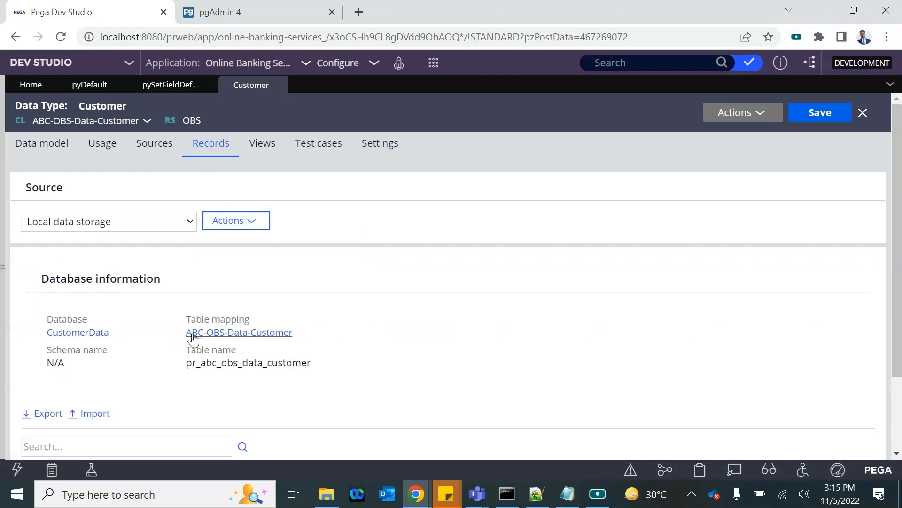
{"action": "double_click", "coordinate": [203, 364]}
{"action": "key", "text": "ctrl+c"}
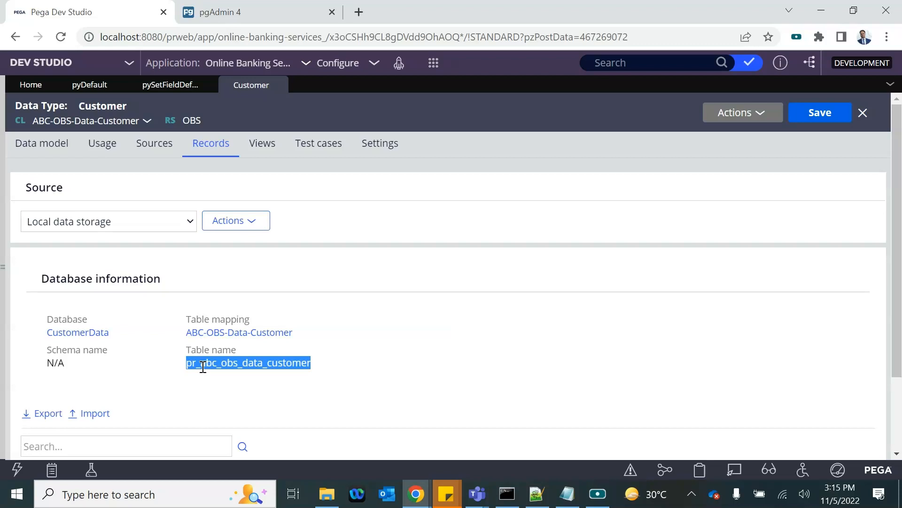
{"action": "left_click", "coordinate": [217, 8]}
{"action": "double_click", "coordinate": [314, 160]}
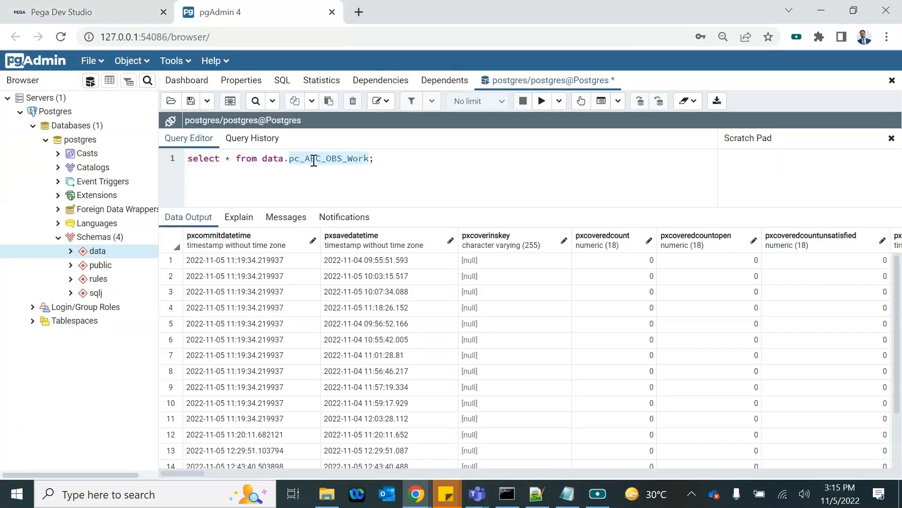
Step: Query data.pr_abc_obs_data_customer in pgAdmin, finding columns cid through emailid but no rows
{"action": "key", "text": "ctrl+v"}
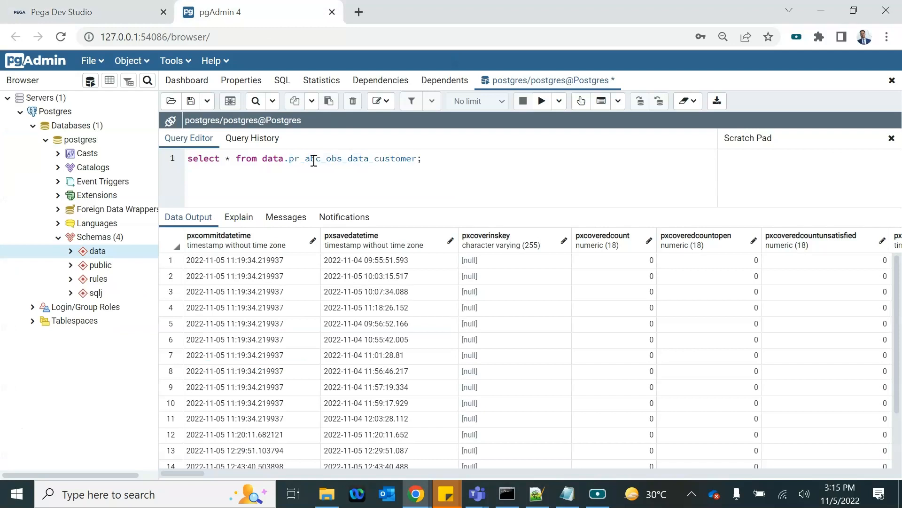
{"action": "left_click", "coordinate": [541, 100]}
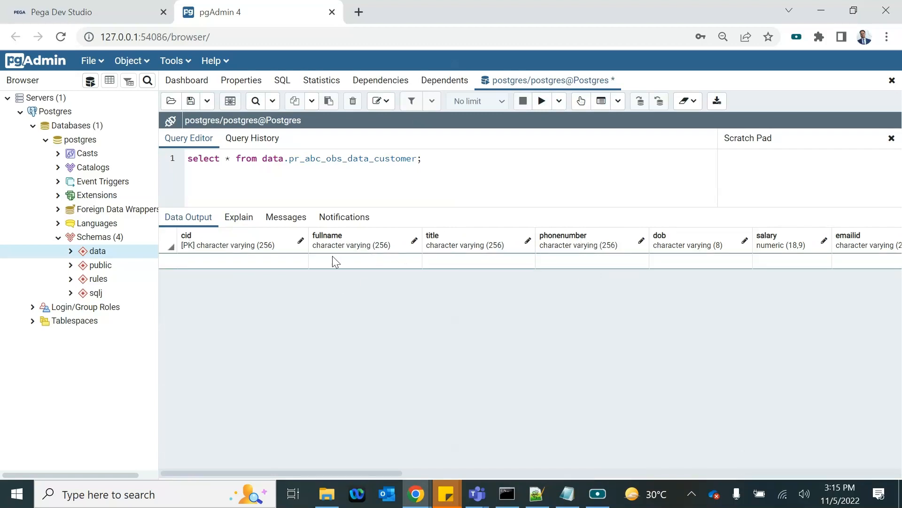
{"action": "double_click", "coordinate": [255, 261]}
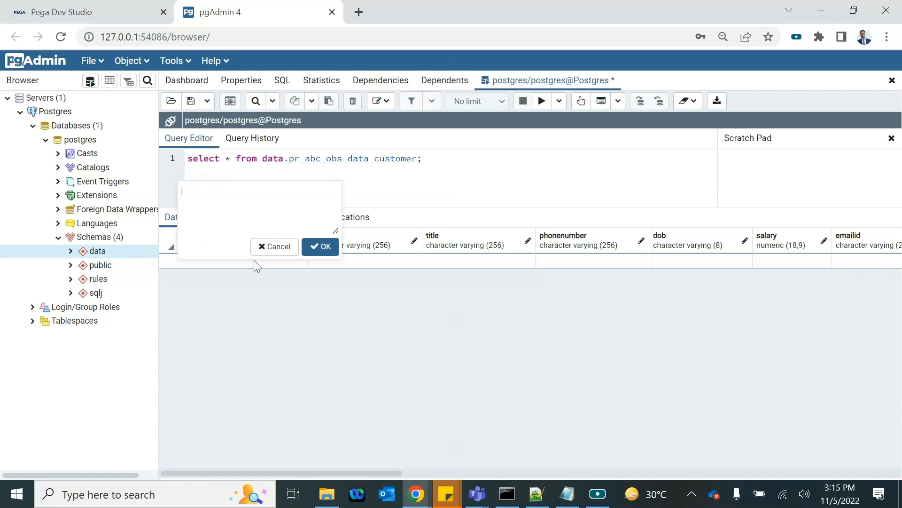
{"action": "left_click", "coordinate": [279, 248]}
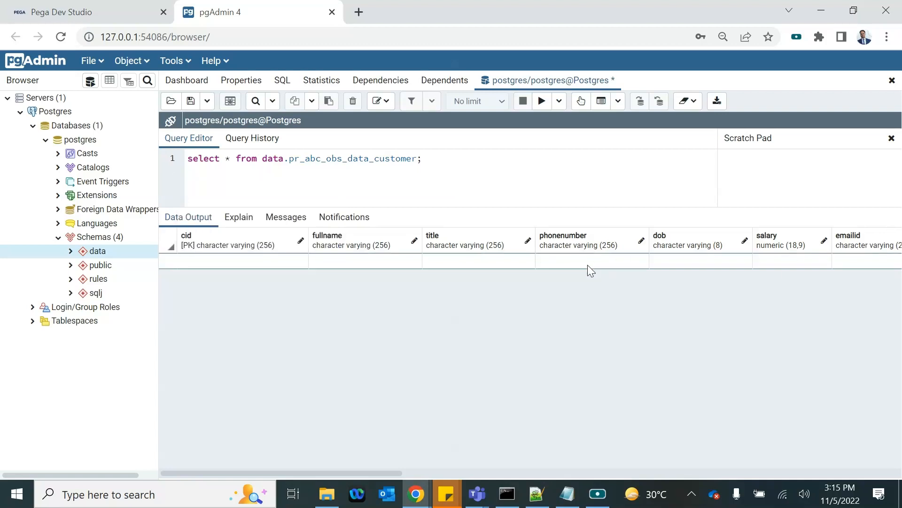
Step: Switch windows back to the Pega Dev Studio tab
{"action": "key", "text": "alt+Tab"}
{"action": "key", "text": "alt+Tab"}
{"action": "key", "text": "alt+Tab"}
{"action": "key", "text": "Tab"}
{"action": "key", "text": "Tab"}
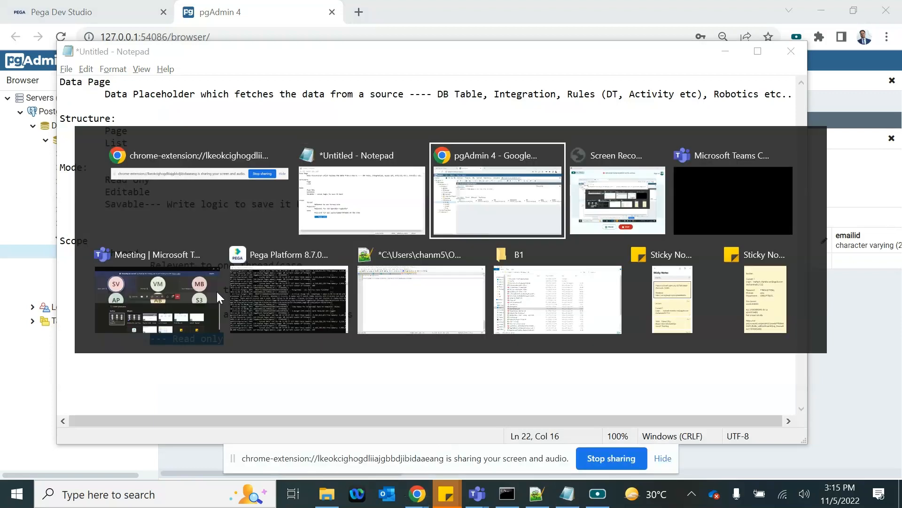
{"action": "key", "text": "alt+Tab"}
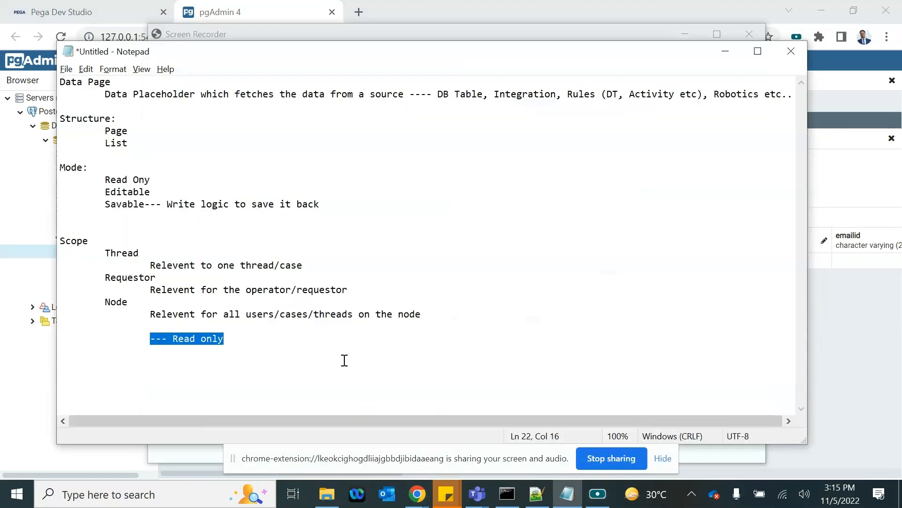
{"action": "left_click", "coordinate": [417, 493]}
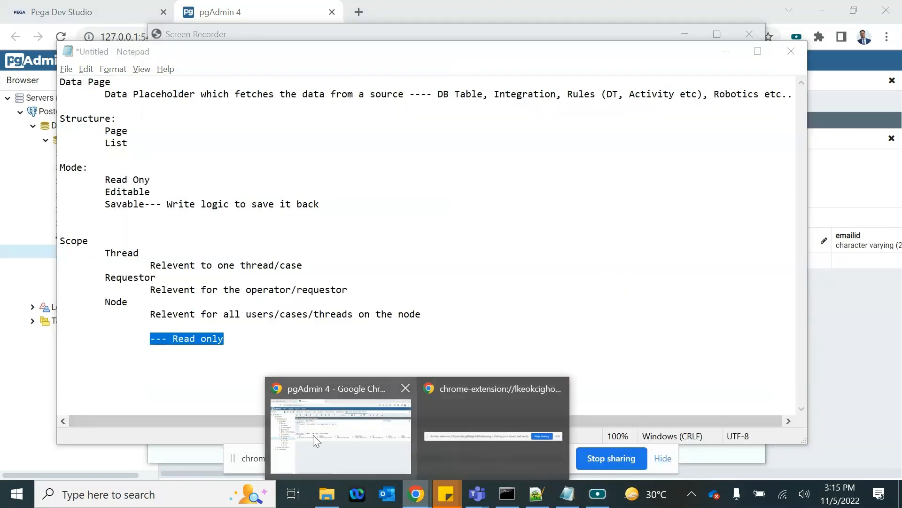
{"action": "left_click", "coordinate": [313, 435]}
{"action": "left_click", "coordinate": [92, 14]}
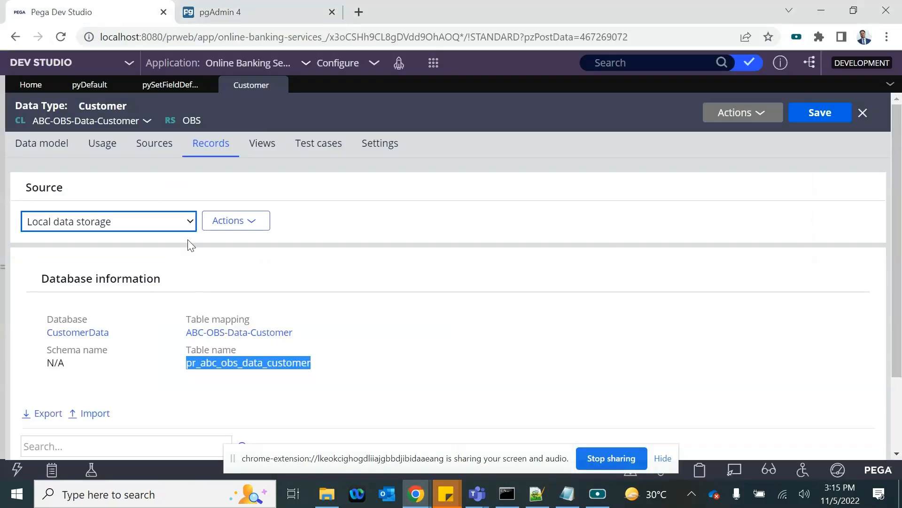
Step: Add Customer record C1 with name, title, phone, salary, e-mail and birth date 1 November 2022
{"action": "scroll", "coordinate": [192, 318], "scroll_direction": "down", "scroll_amount": 2}
{"action": "left_click", "coordinate": [45, 430]}
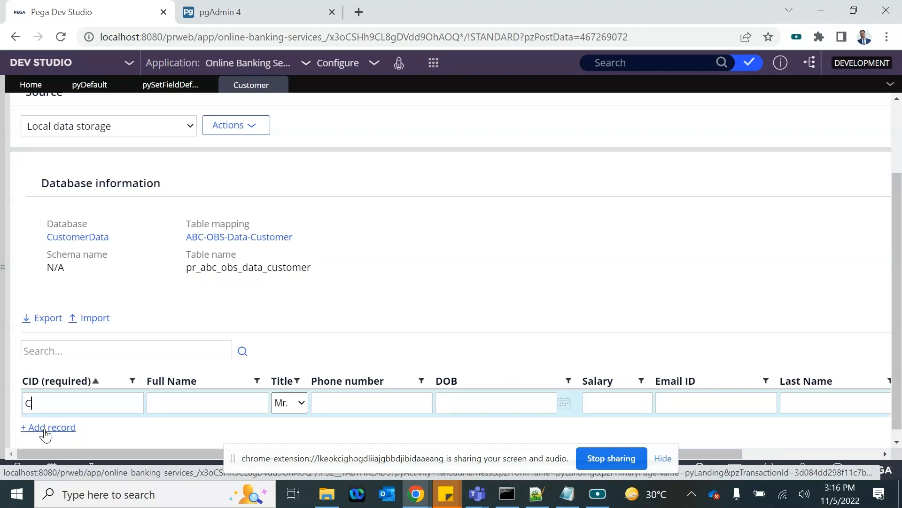
{"action": "left_click", "coordinate": [195, 405]}
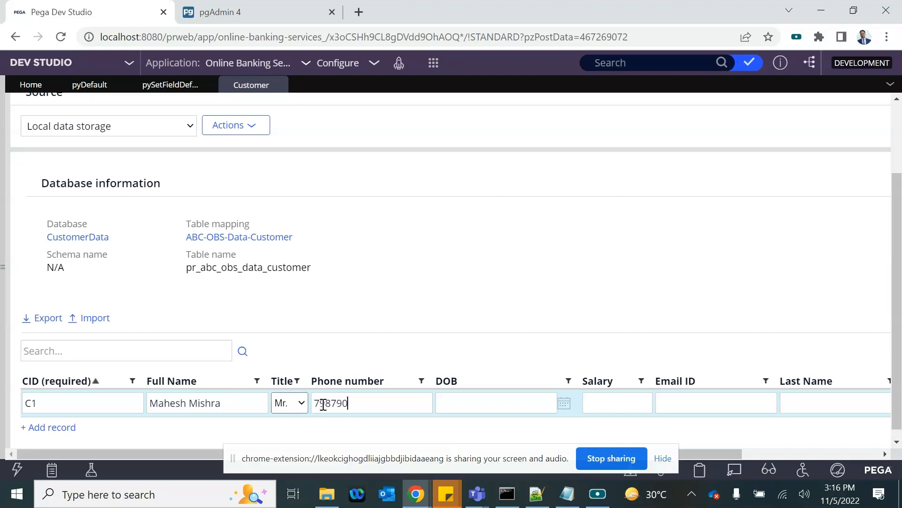
{"action": "left_click", "coordinate": [565, 403]}
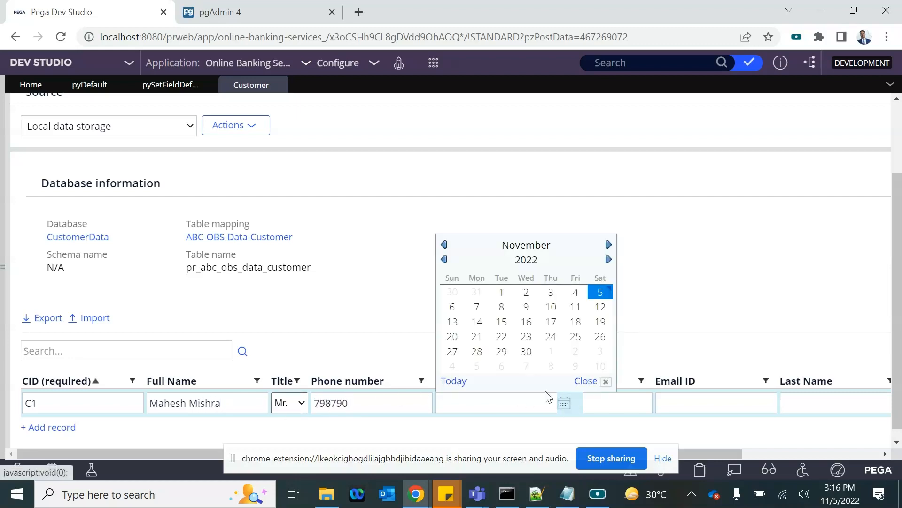
{"action": "left_click", "coordinate": [512, 289]}
{"action": "type", "text": "45346"}
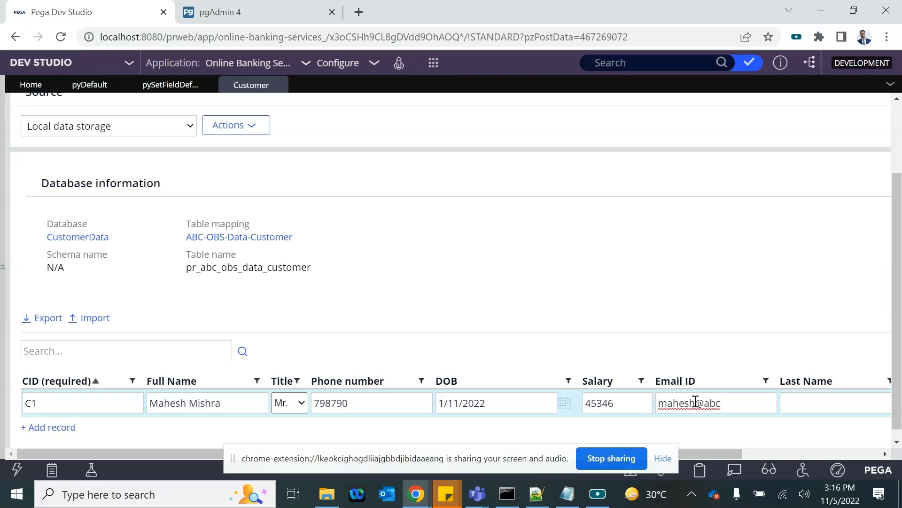
{"action": "key", "text": "Tab"}
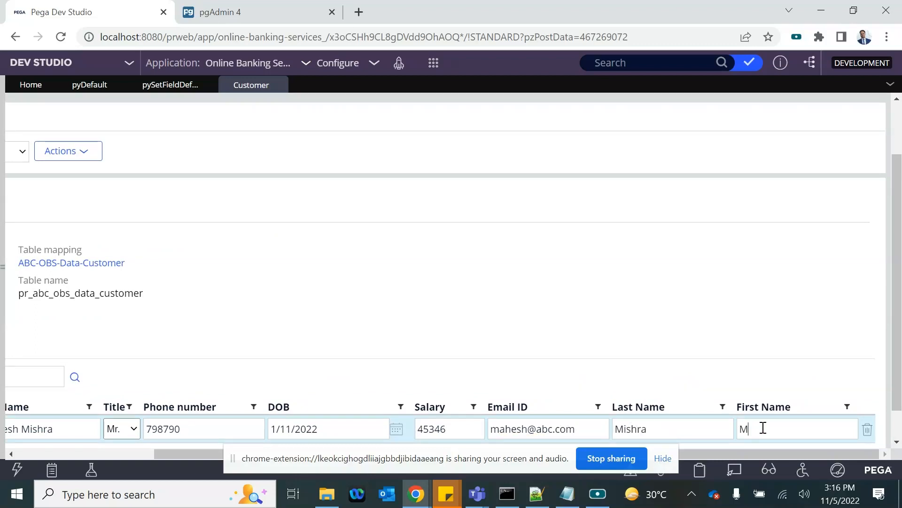
{"action": "left_click", "coordinate": [621, 333]}
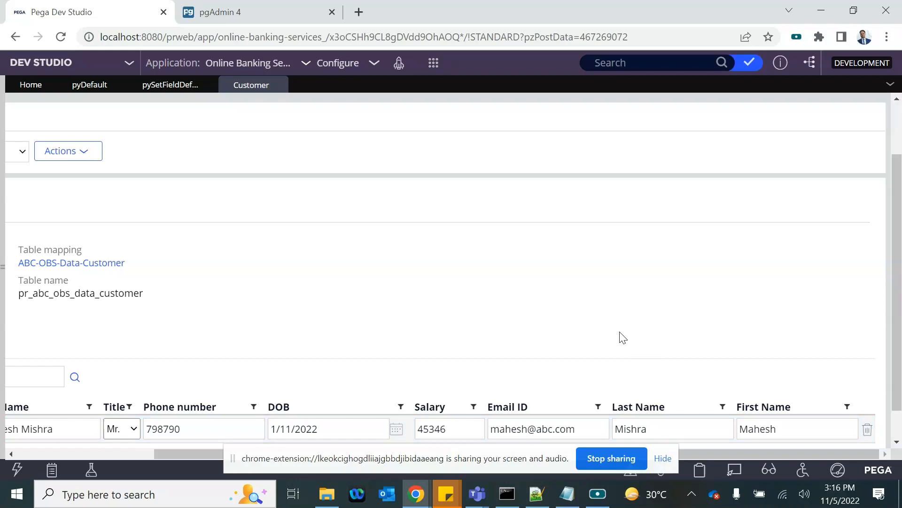
Step: Dismiss the screen-sharing bar and switch to pgAdmin to check the table
{"action": "scroll", "coordinate": [622, 338], "scroll_direction": "down", "scroll_amount": 1}
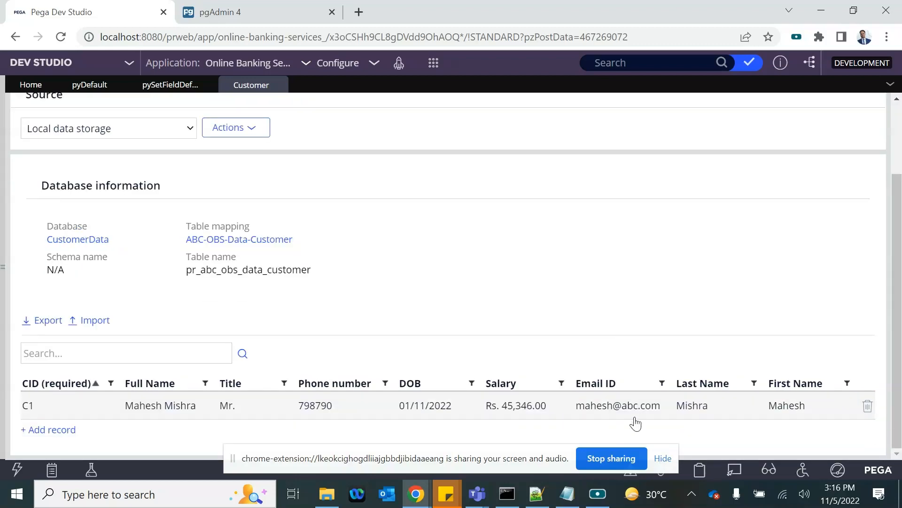
{"action": "left_click", "coordinate": [662, 458]}
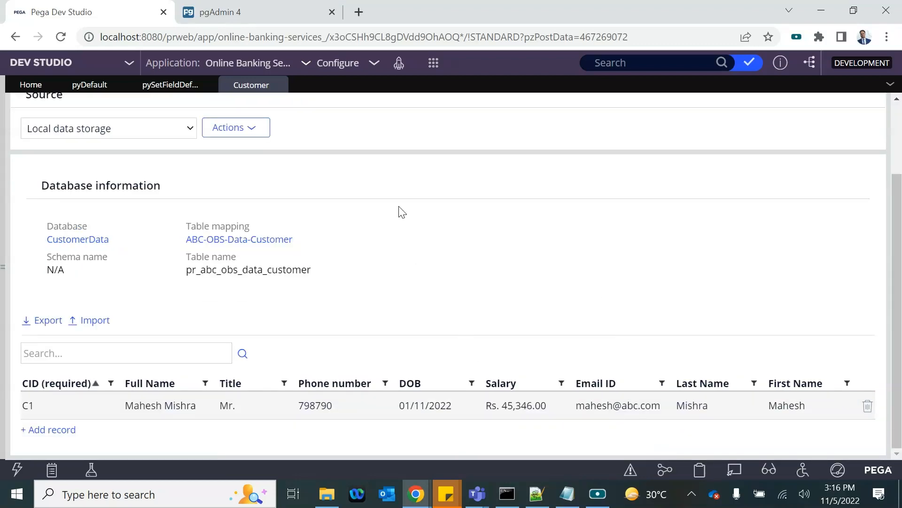
{"action": "left_click", "coordinate": [268, 7]}
Step: Rerun the customer table query, scroll across the returned row C1, then return to Pega
{"action": "left_click", "coordinate": [334, 157]}
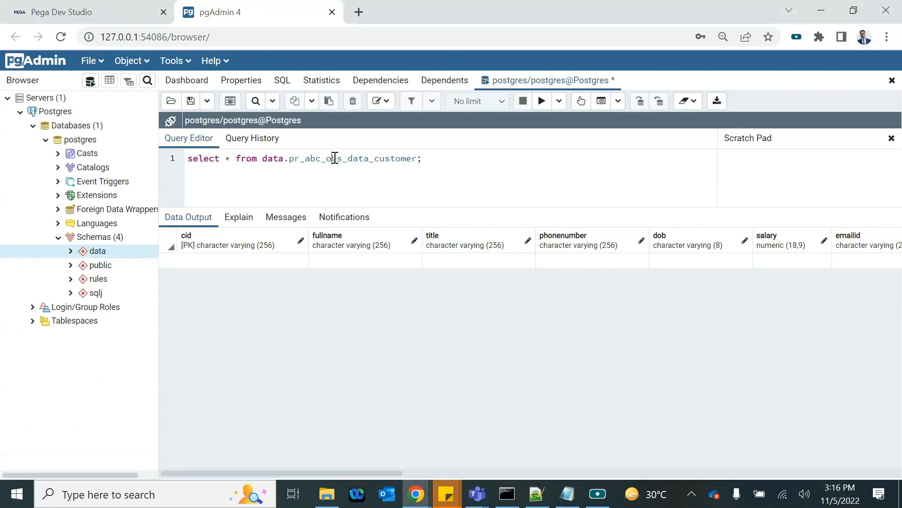
{"action": "left_click", "coordinate": [543, 101]}
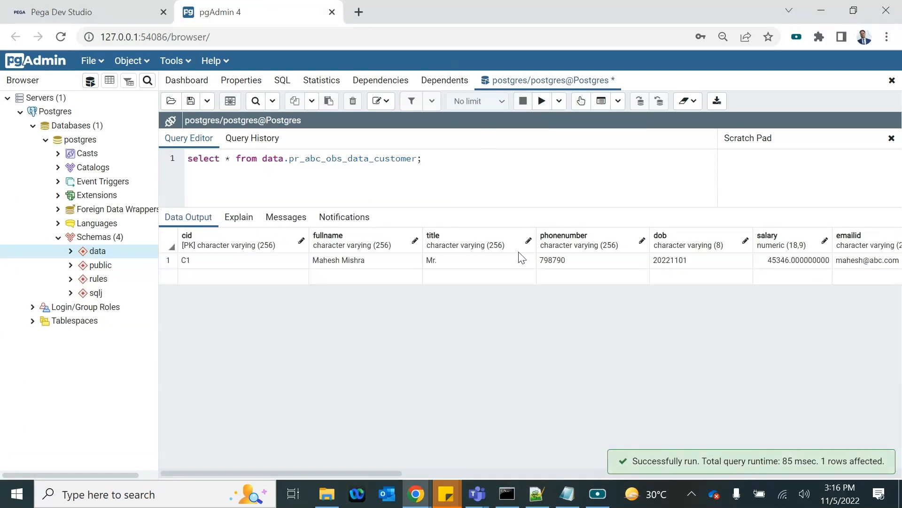
{"action": "scroll", "coordinate": [470, 272], "scroll_direction": "right", "scroll_amount": 5}
{"action": "scroll", "coordinate": [472, 273], "scroll_direction": "right", "scroll_amount": 5}
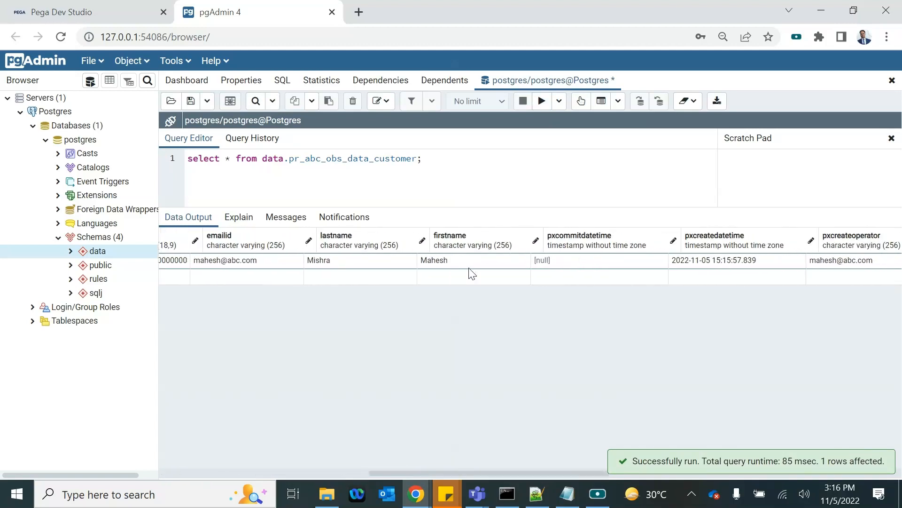
{"action": "scroll", "coordinate": [472, 273], "scroll_direction": "left", "scroll_amount": 10}
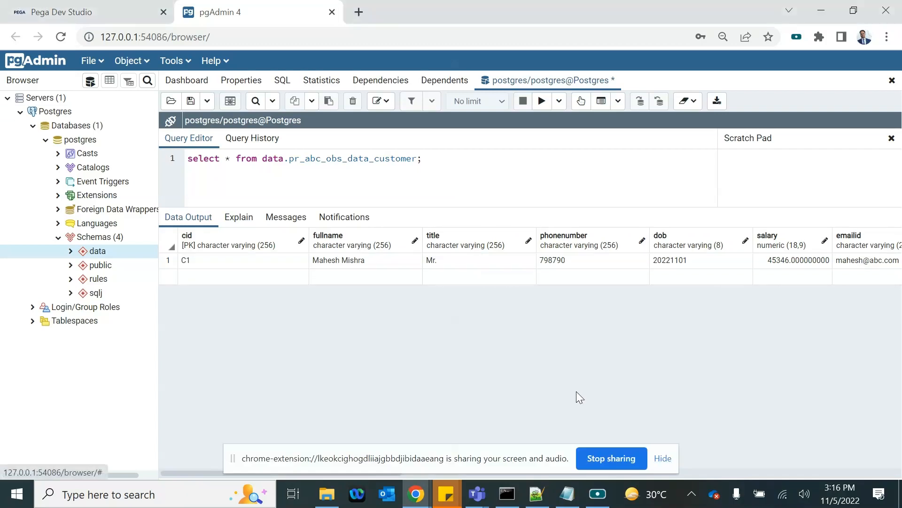
{"action": "left_click", "coordinate": [663, 458]}
{"action": "left_click", "coordinate": [46, 6]}
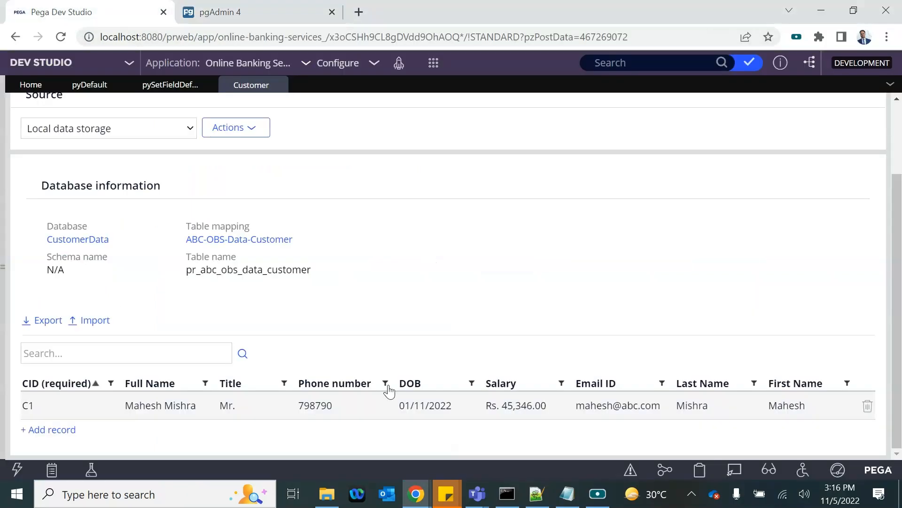
Step: Start record C2 with the customer's full name, phone number and birth date 2 November 2022
{"action": "left_click", "coordinate": [46, 428]}
{"action": "type", "text": "C2"}
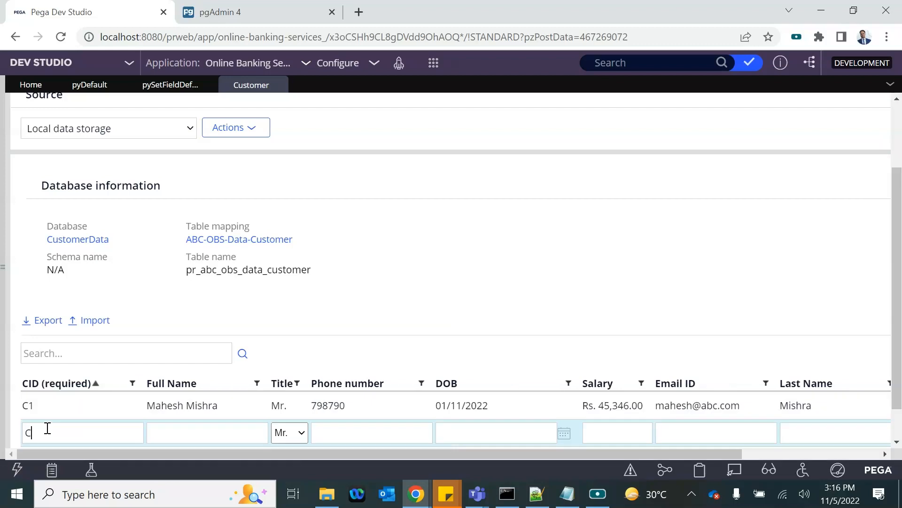
{"action": "left_click", "coordinate": [159, 433]}
{"action": "scroll", "coordinate": [159, 433], "scroll_direction": "down", "scroll_amount": 1}
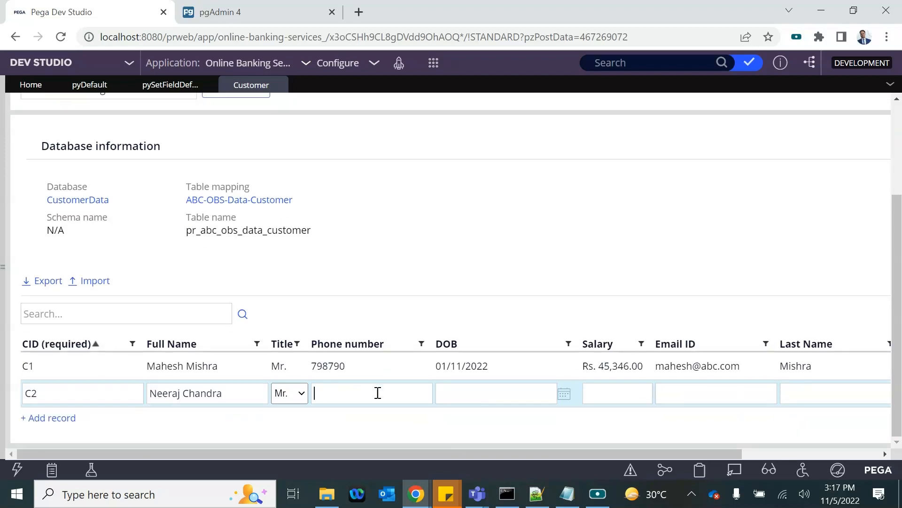
{"action": "left_click", "coordinate": [377, 393]}
{"action": "type", "text": "32442"}
{"action": "left_click", "coordinate": [564, 394]}
{"action": "left_click", "coordinate": [526, 282]}
Step: Enter salary 432 and the customer's e-mail address for record C2
{"action": "left_click", "coordinate": [620, 396]}
{"action": "key", "text": "XF86MonBrightnessDown"}
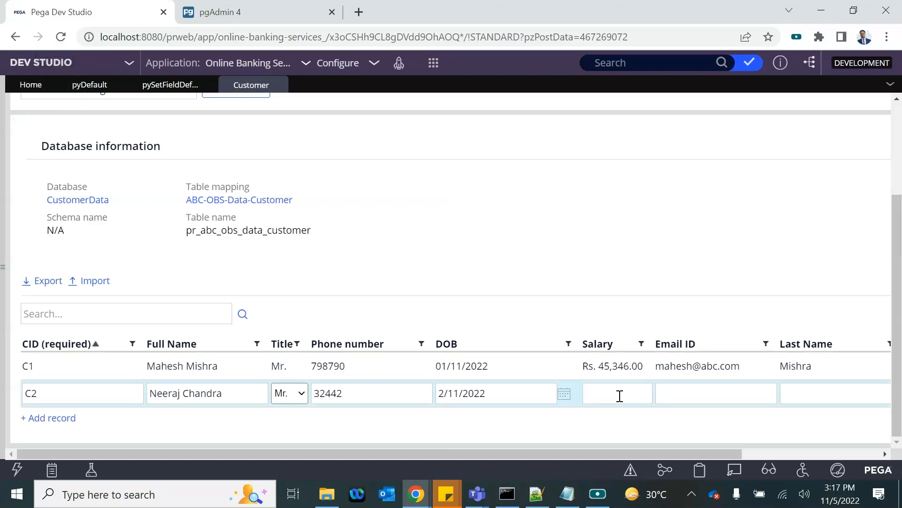
{"action": "key", "text": "XF86MonBrightnessDown"}
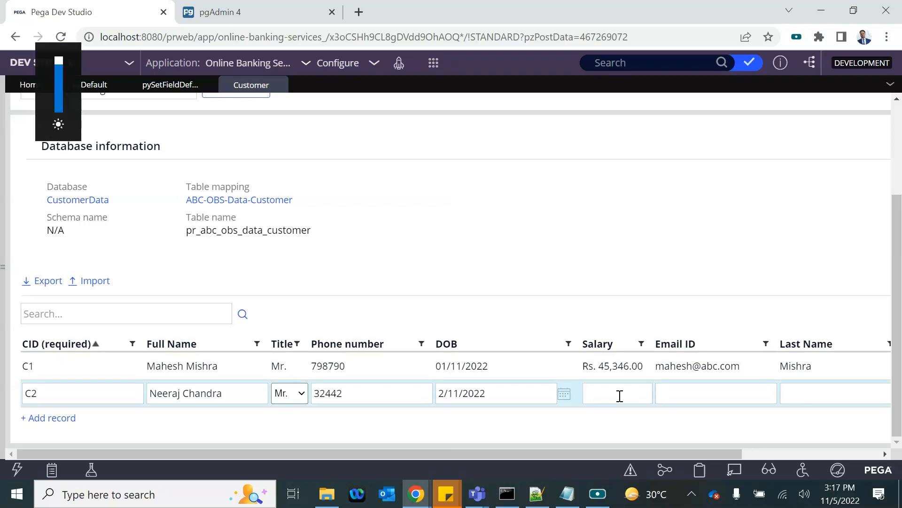
{"action": "type", "text": "432432"}
{"action": "left_click", "coordinate": [687, 395]}
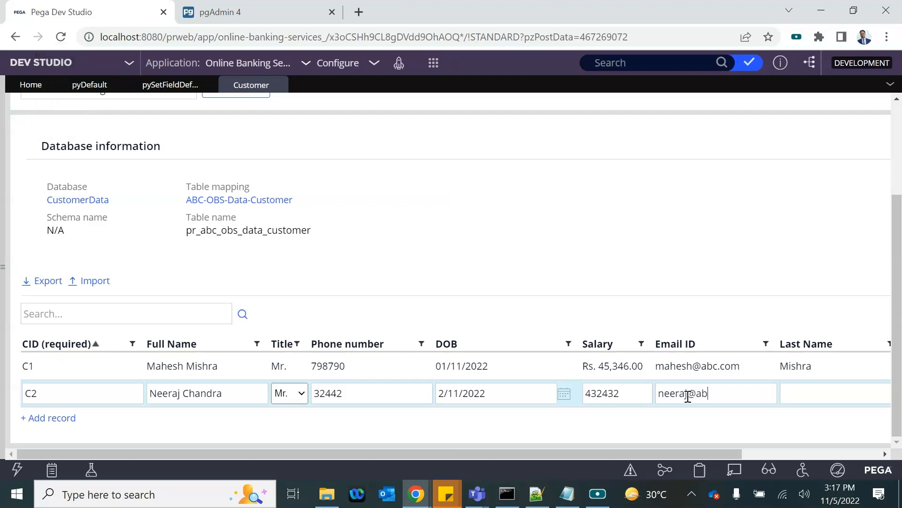
{"action": "key", "text": "Tab"}
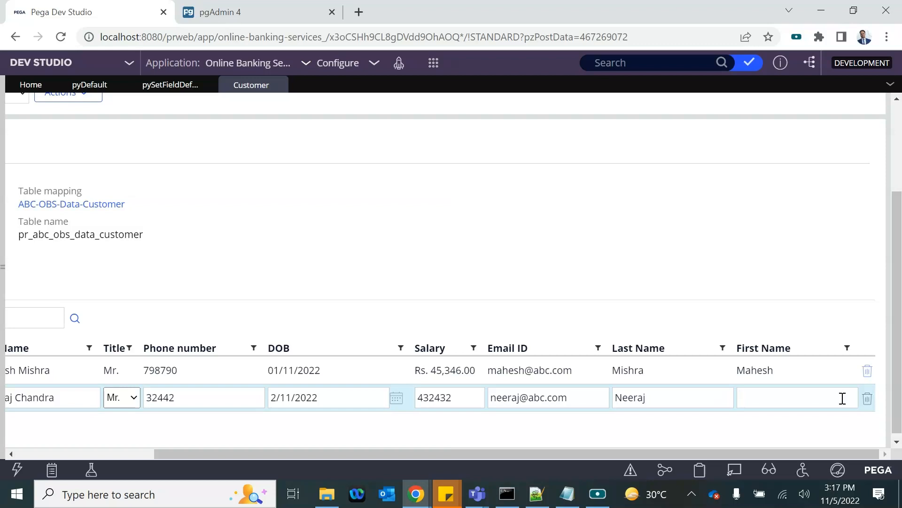
Step: Correct C2's last name, fill the first name, and save the record
{"action": "double_click", "coordinate": [633, 398]}
{"action": "type", "text": "Chandra"}
{"action": "left_click", "coordinate": [784, 382]}
{"action": "left_click", "coordinate": [770, 414]}
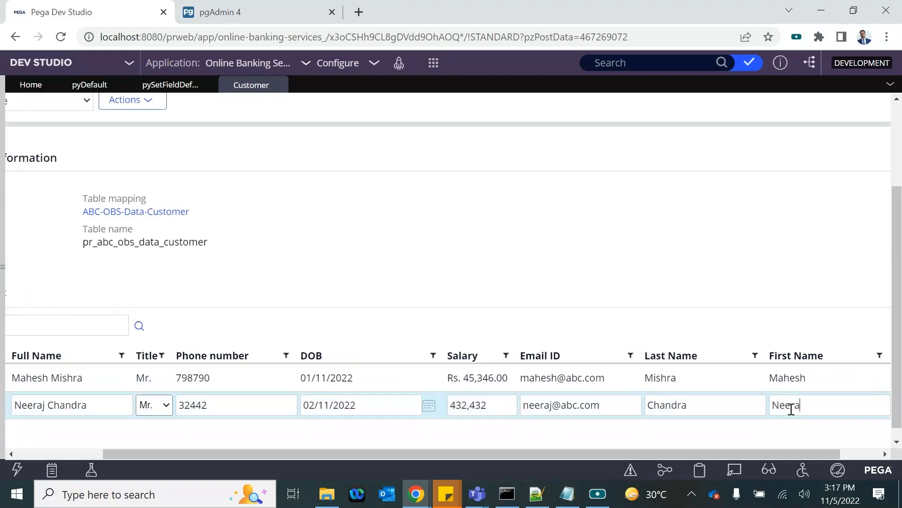
{"action": "left_click", "coordinate": [685, 256]}
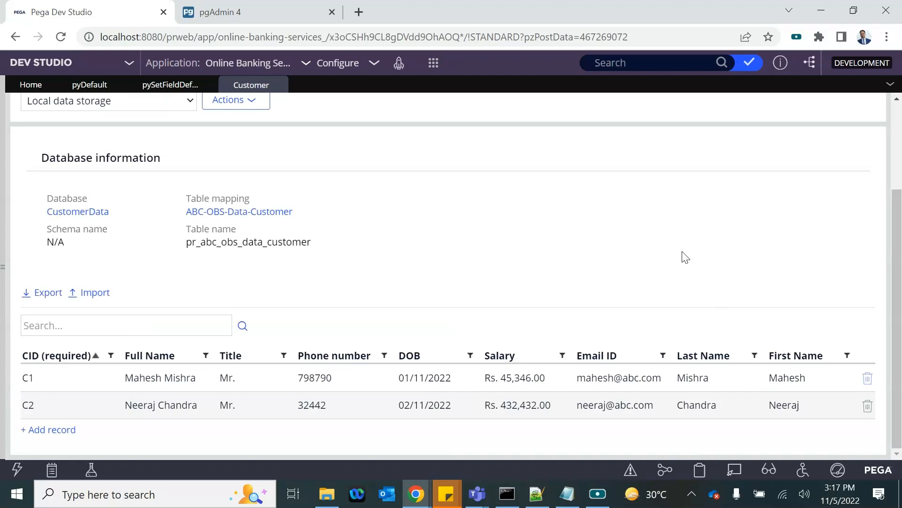
{"action": "left_click", "coordinate": [247, 14]}
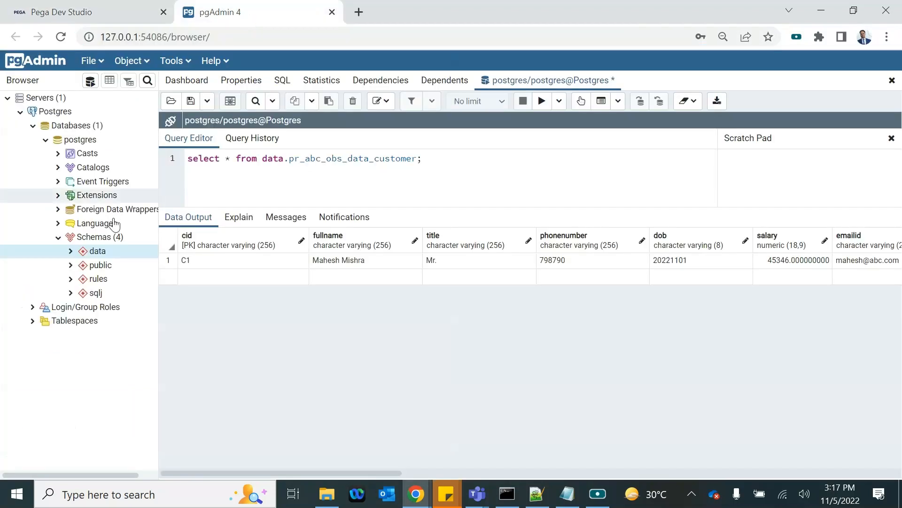
Step: Re-execute the pr_abc_obs_data_customer query, check its two returned rows, and return to Dev Studio
{"action": "left_click", "coordinate": [536, 103]}
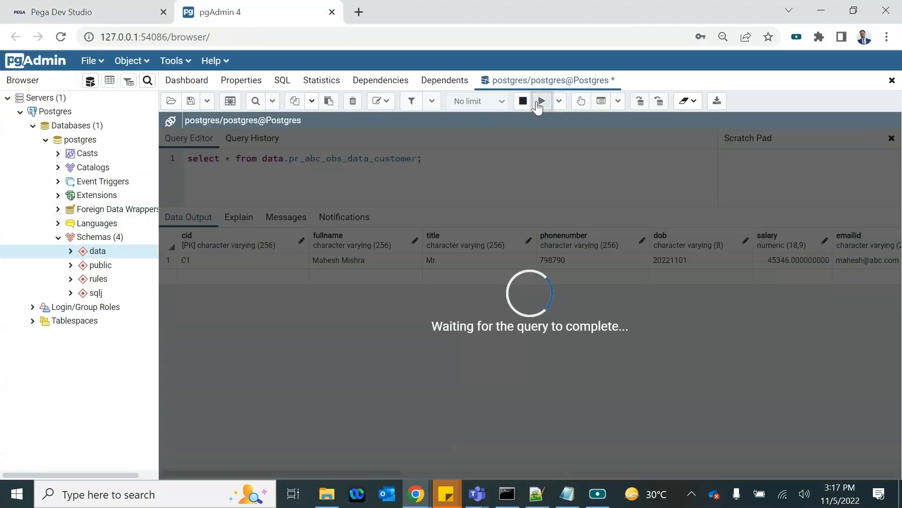
{"action": "scroll", "coordinate": [670, 272], "scroll_direction": "right", "scroll_amount": 4}
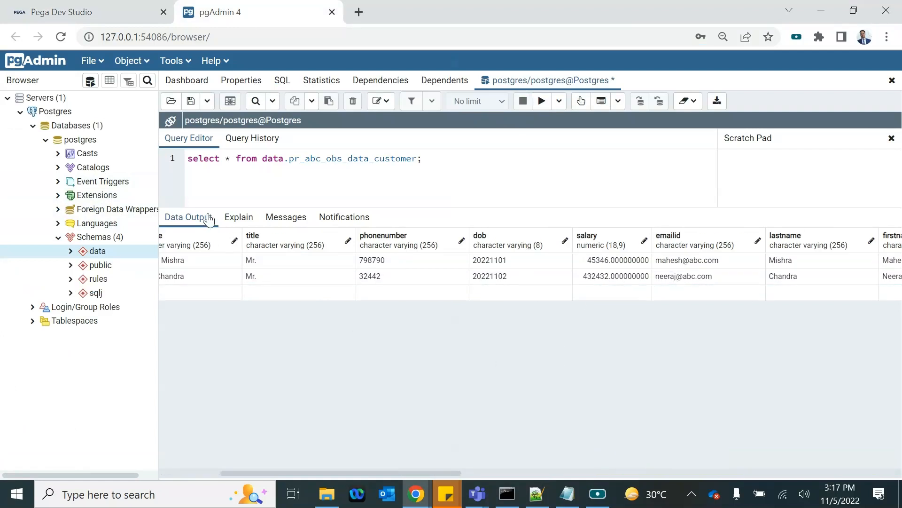
{"action": "left_click", "coordinate": [87, 10]}
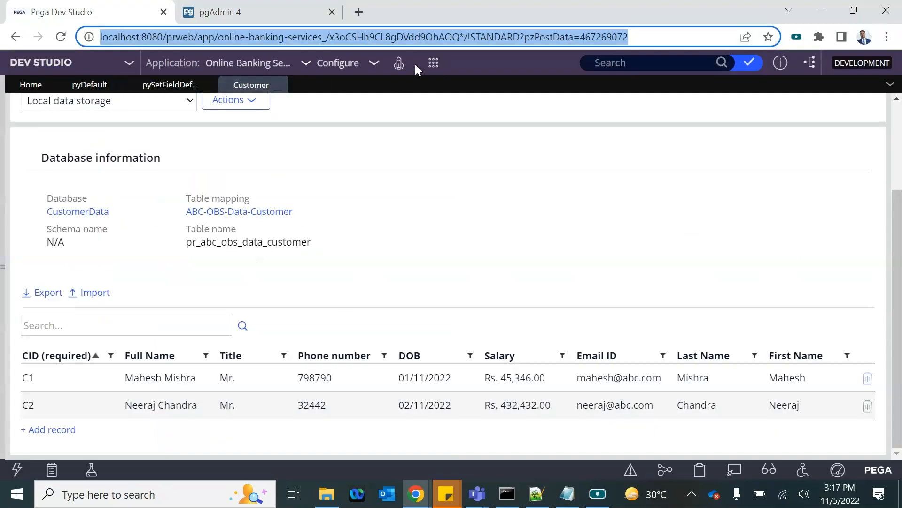
Step: Open the SubmitLoanApplication section from App Explorer's User Interface > Section branch
{"action": "left_click", "coordinate": [2, 291]}
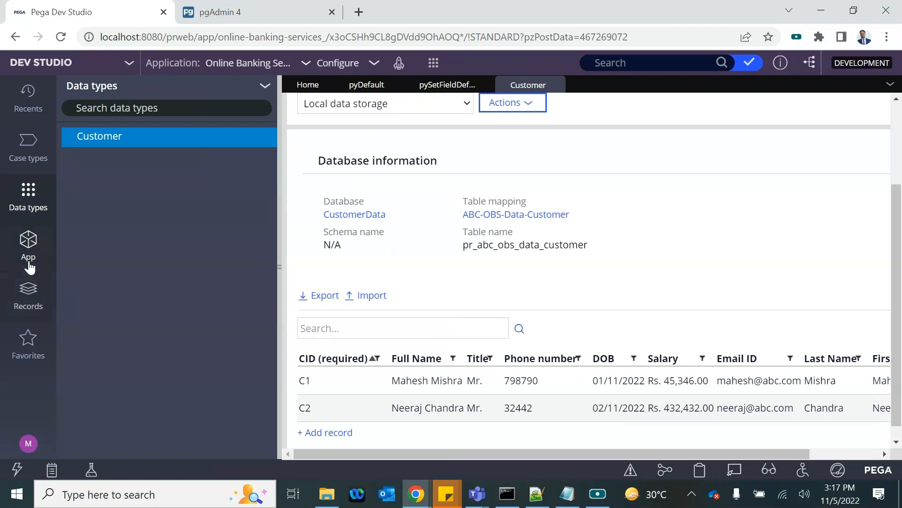
{"action": "left_click", "coordinate": [28, 257]}
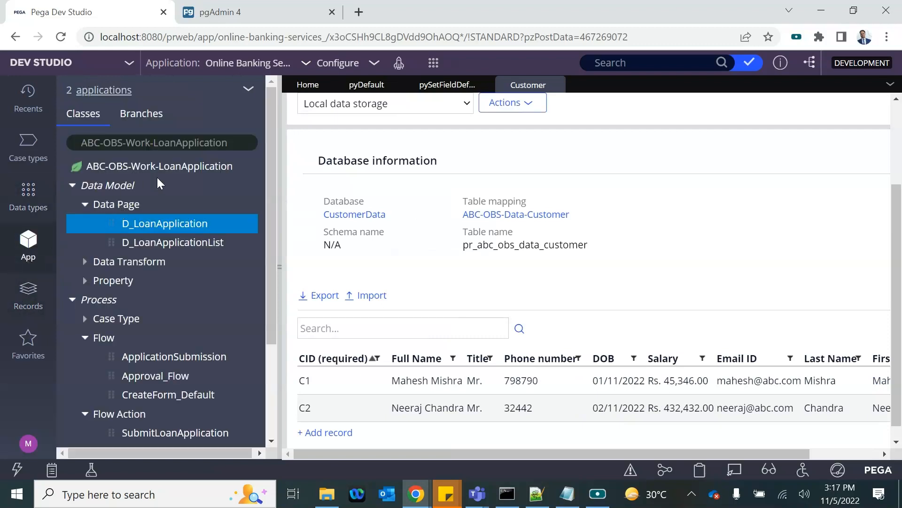
{"action": "left_click", "coordinate": [72, 186]}
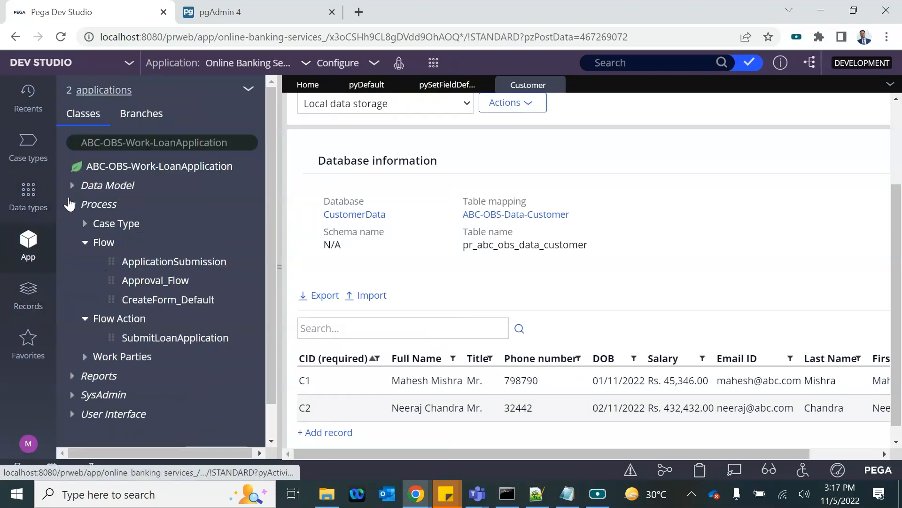
{"action": "left_click", "coordinate": [72, 203]}
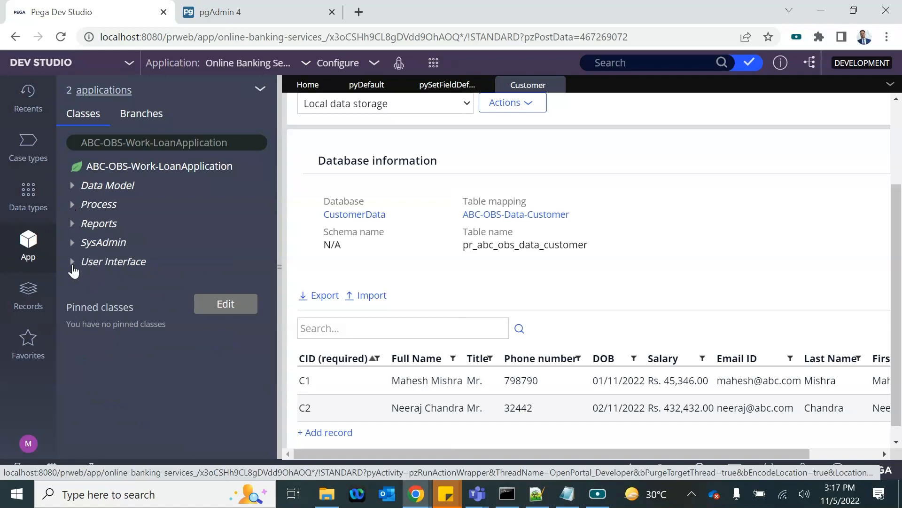
{"action": "left_click", "coordinate": [109, 283]}
{"action": "left_click", "coordinate": [143, 301]}
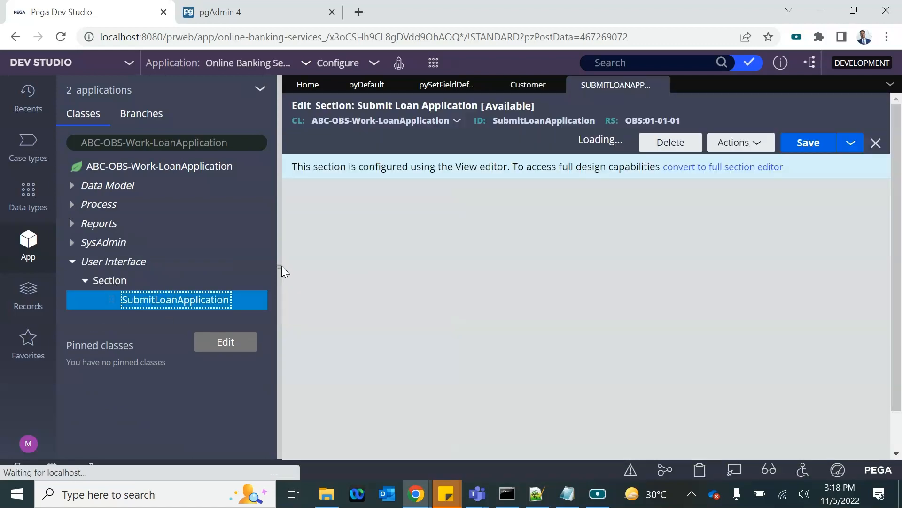
{"action": "left_click", "coordinate": [279, 265]}
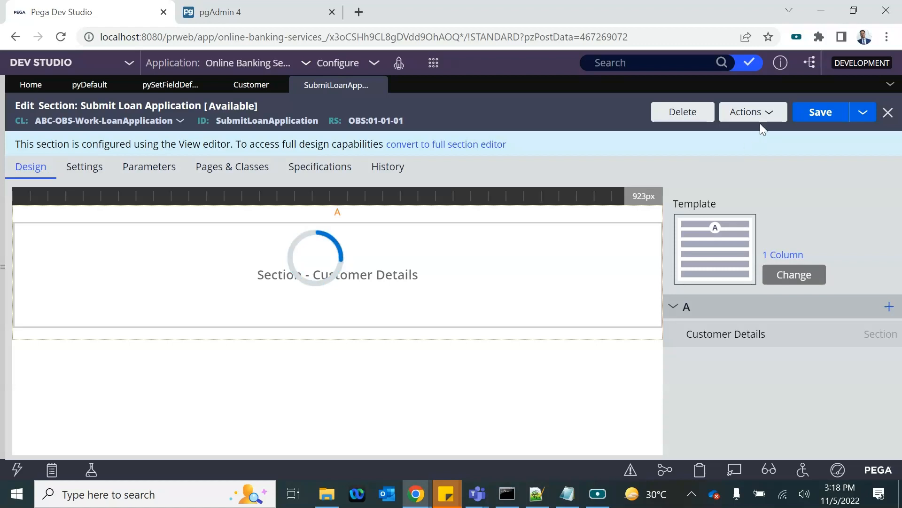
Step: Refresh the section, then bring up options for the ABC-OBS-Work-LoanApplication class in the explorer
{"action": "left_click", "coordinate": [740, 117]}
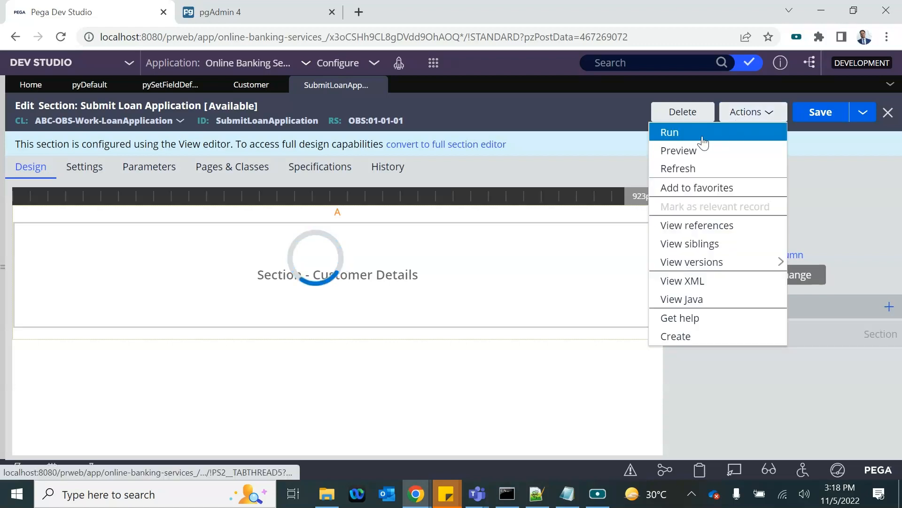
{"action": "left_click", "coordinate": [674, 170]}
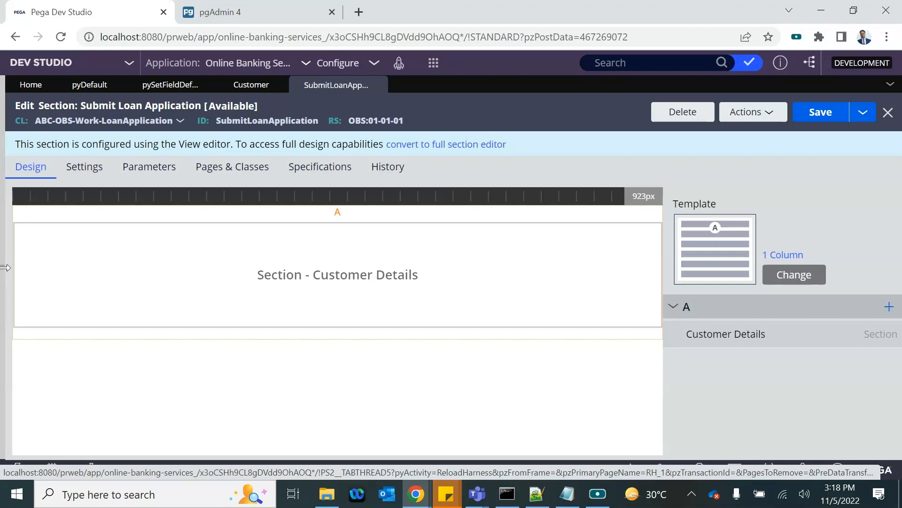
{"action": "left_click", "coordinate": [5, 267]}
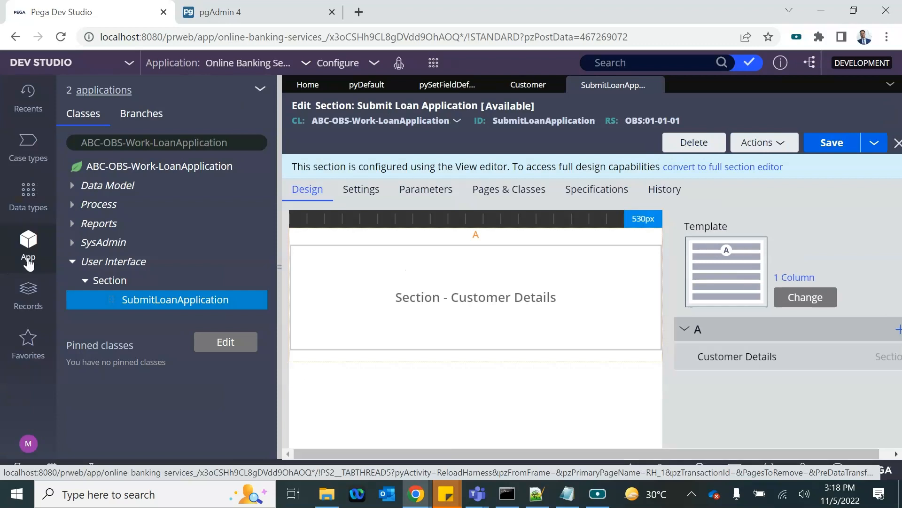
{"action": "left_click", "coordinate": [122, 169]}
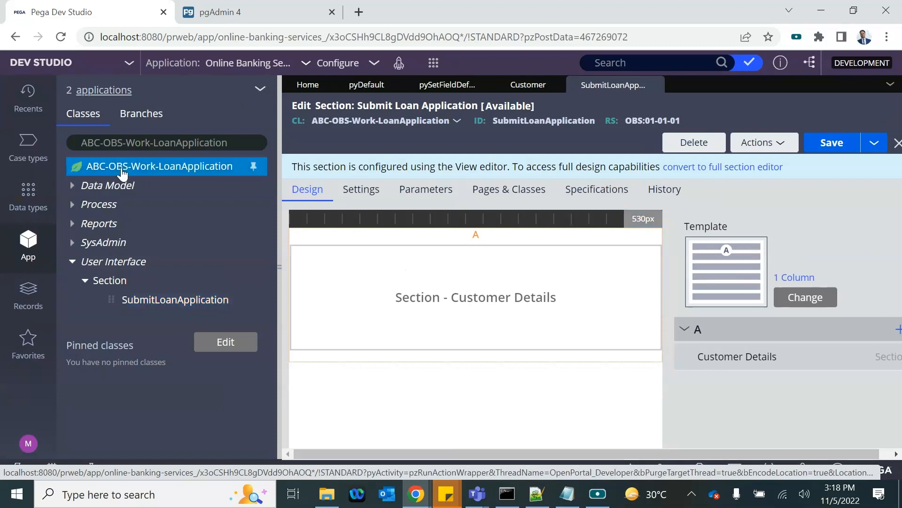
{"action": "right_click", "coordinate": [122, 169]}
Step: Create a new property labelled 'Is New Cust' (IsNewCust) on the loan application class and open it
{"action": "mouse_move", "coordinate": [97, 185]}
{"action": "mouse_move", "coordinate": [327, 210]}
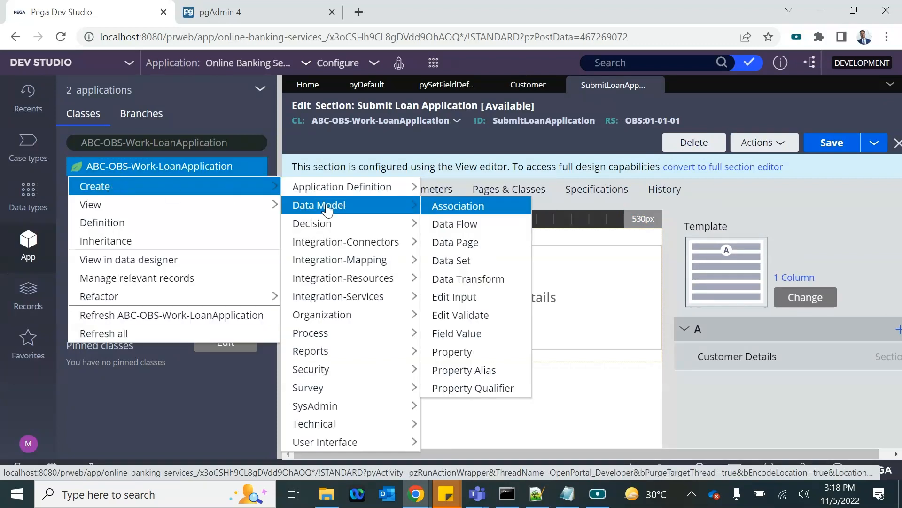
{"action": "left_click", "coordinate": [458, 352]}
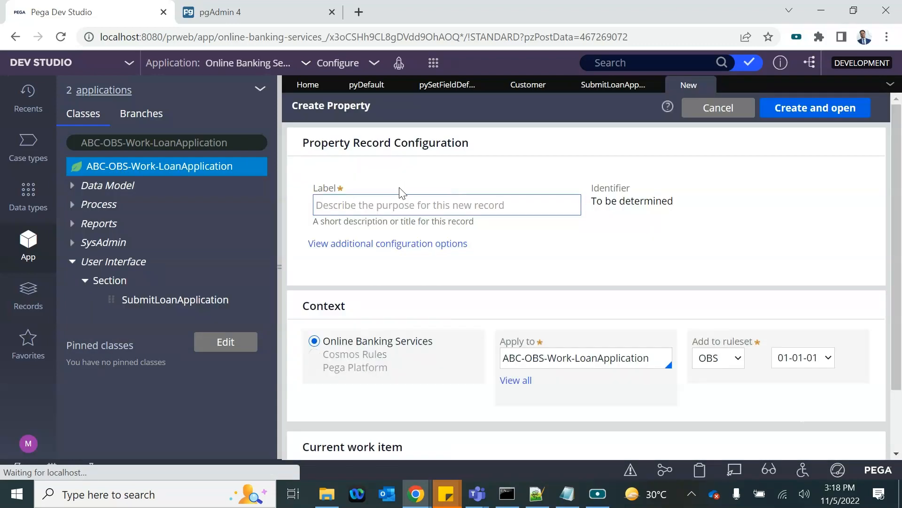
{"action": "left_click", "coordinate": [362, 205]}
{"action": "type", "text": "IsNewC"}
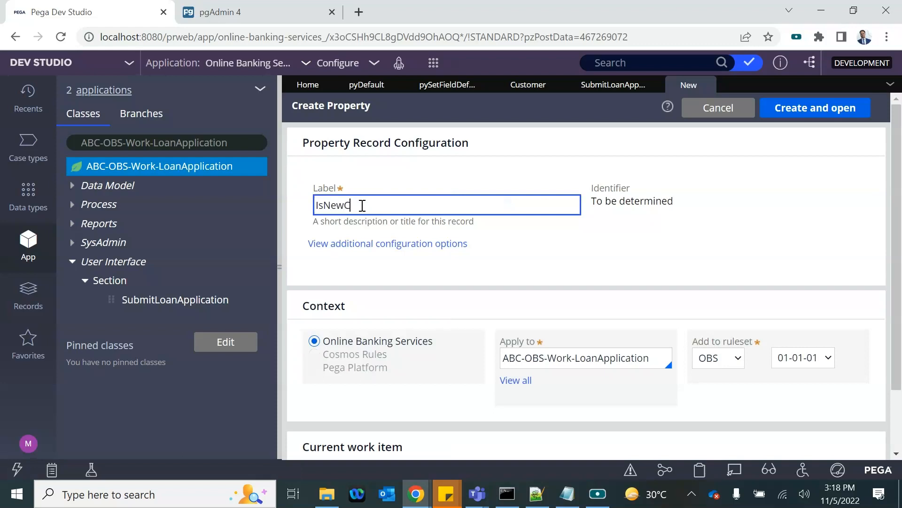
{"action": "type", "text": "ust"}
{"action": "left_click", "coordinate": [635, 284]}
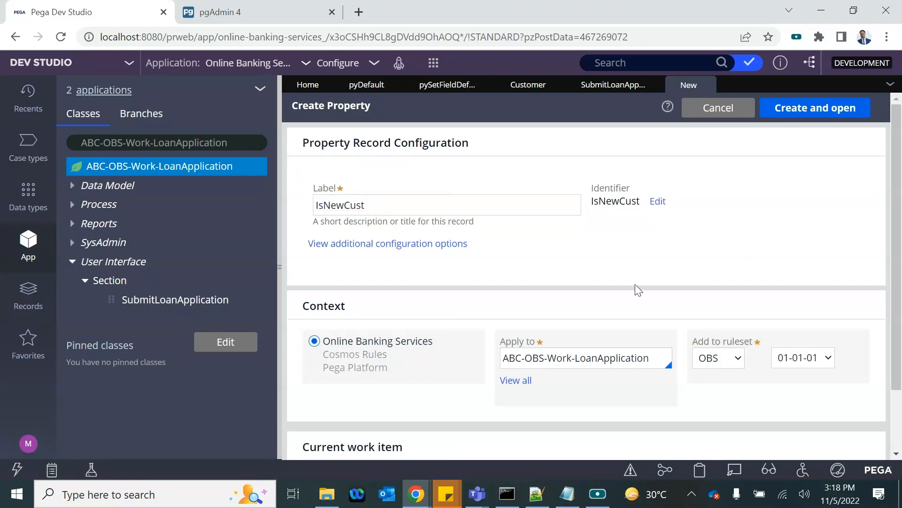
{"action": "left_click", "coordinate": [324, 207]}
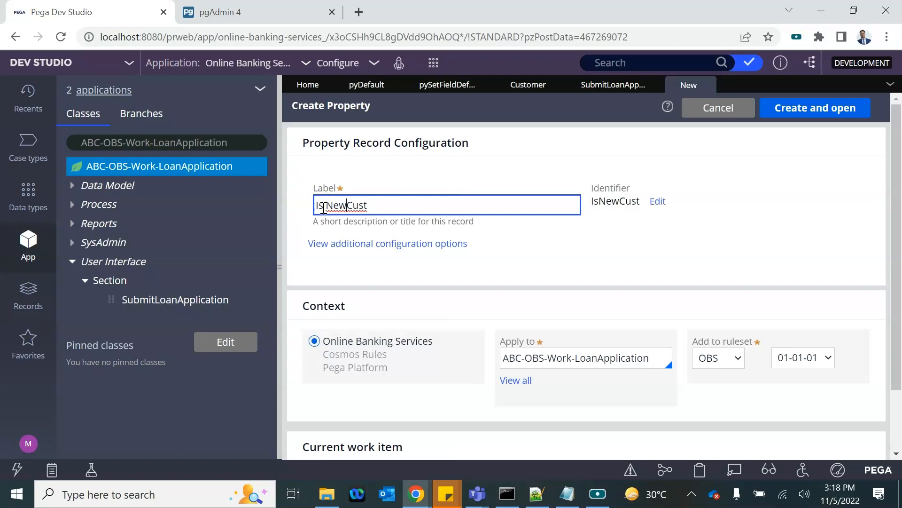
{"action": "left_click", "coordinate": [583, 269]}
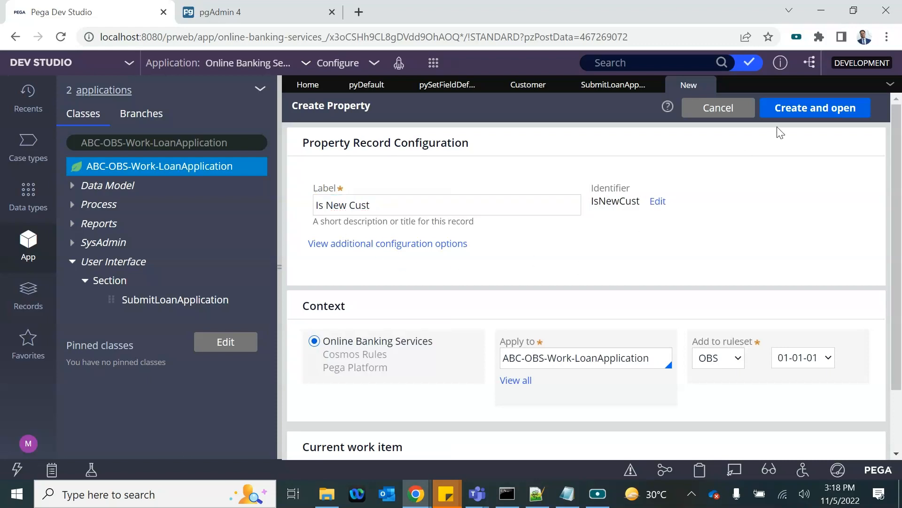
{"action": "left_click", "coordinate": [805, 110]}
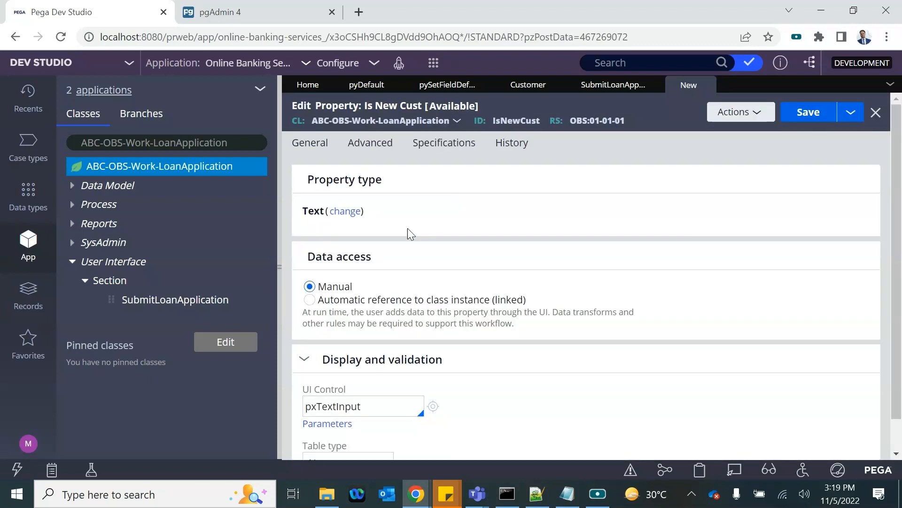
Step: Change the IsNewCust property type to TrueFalse and save it
{"action": "left_click", "coordinate": [345, 212]}
{"action": "scroll", "coordinate": [347, 373], "scroll_direction": "down", "scroll_amount": 3}
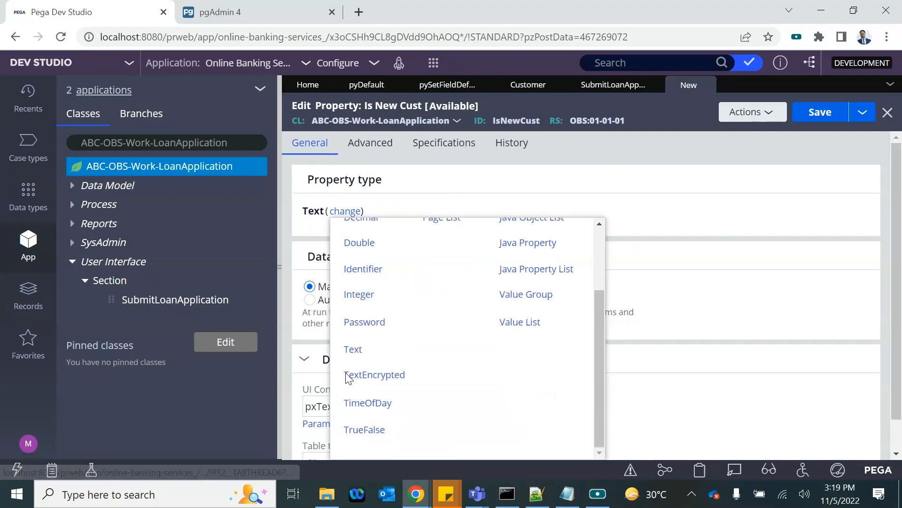
{"action": "scroll", "coordinate": [365, 311], "scroll_direction": "up", "scroll_amount": 1}
{"action": "scroll", "coordinate": [365, 311], "scroll_direction": "up", "scroll_amount": 2}
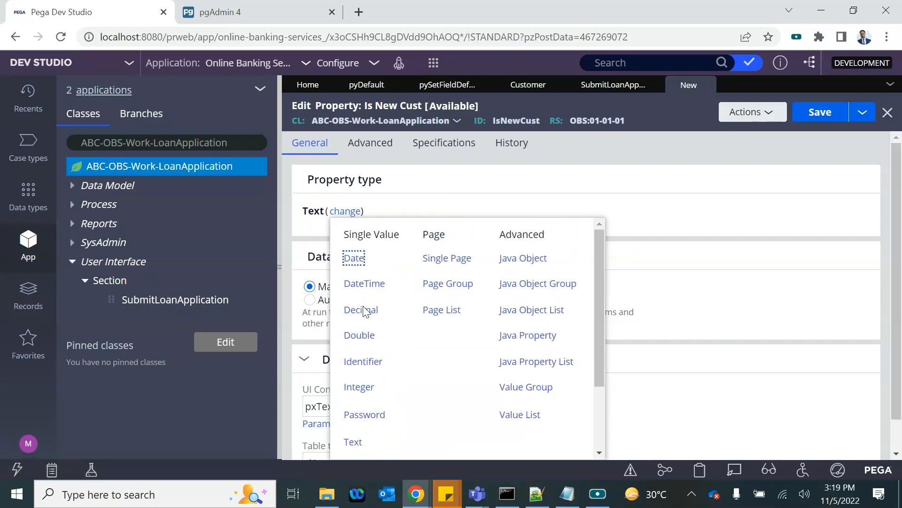
{"action": "scroll", "coordinate": [365, 311], "scroll_direction": "down", "scroll_amount": 4}
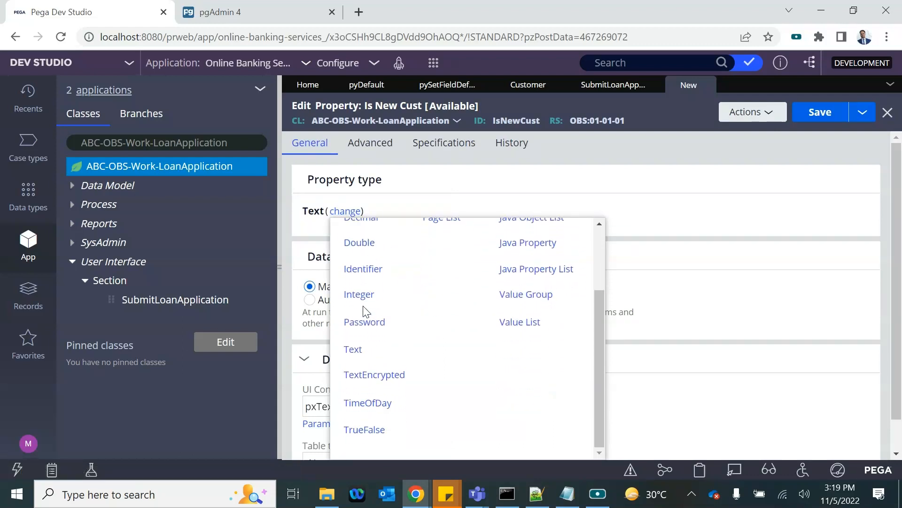
{"action": "left_click", "coordinate": [358, 429]}
{"action": "left_click", "coordinate": [820, 117]}
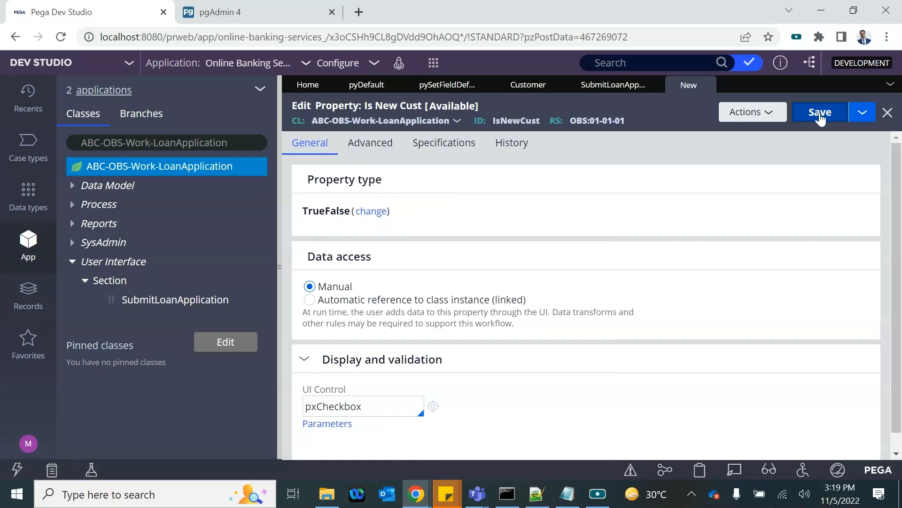
{"action": "left_click", "coordinate": [605, 88]}
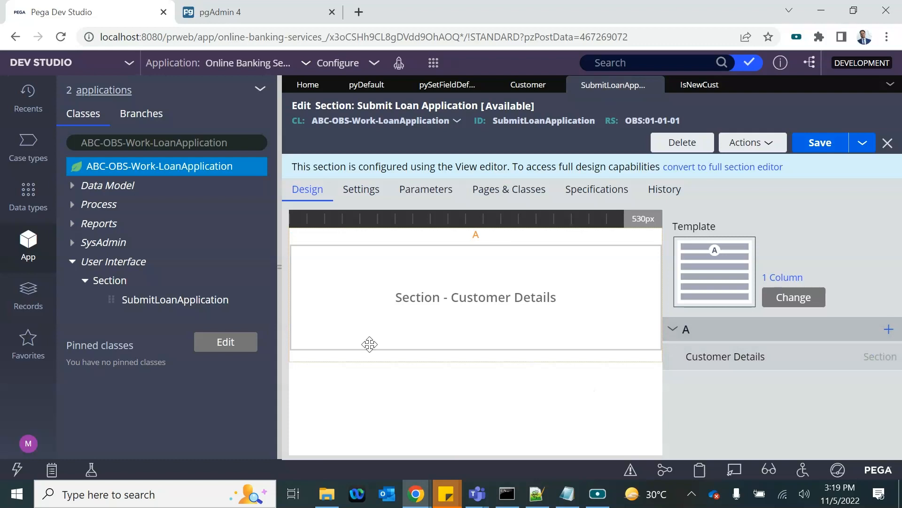
Step: Add a Radio buttons field from Pickers to region A and drag it above Customer Details
{"action": "left_click_drag", "start_coordinate": [278, 274], "coordinate": [128, 274]}
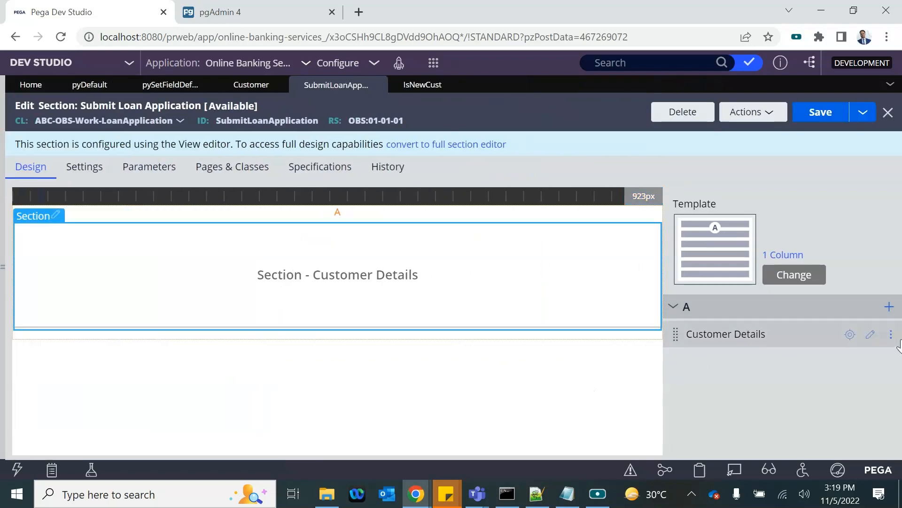
{"action": "left_click", "coordinate": [889, 307]}
{"action": "scroll", "coordinate": [816, 252], "scroll_direction": "down", "scroll_amount": 5}
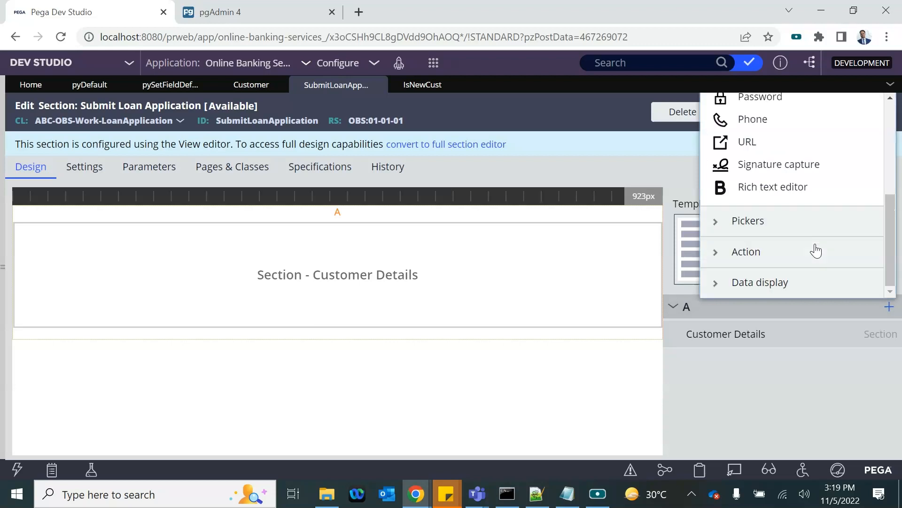
{"action": "left_click", "coordinate": [719, 233]}
{"action": "scroll", "coordinate": [793, 195], "scroll_direction": "up", "scroll_amount": 2}
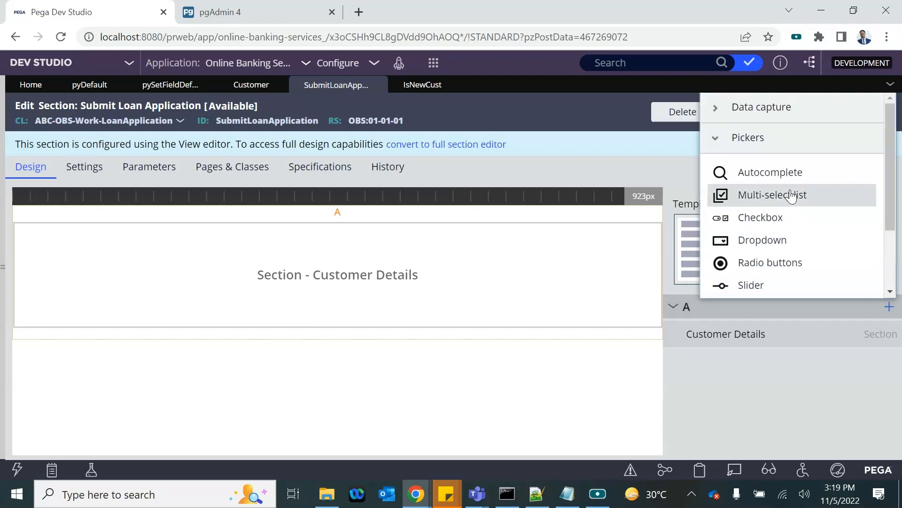
{"action": "left_click", "coordinate": [738, 262]}
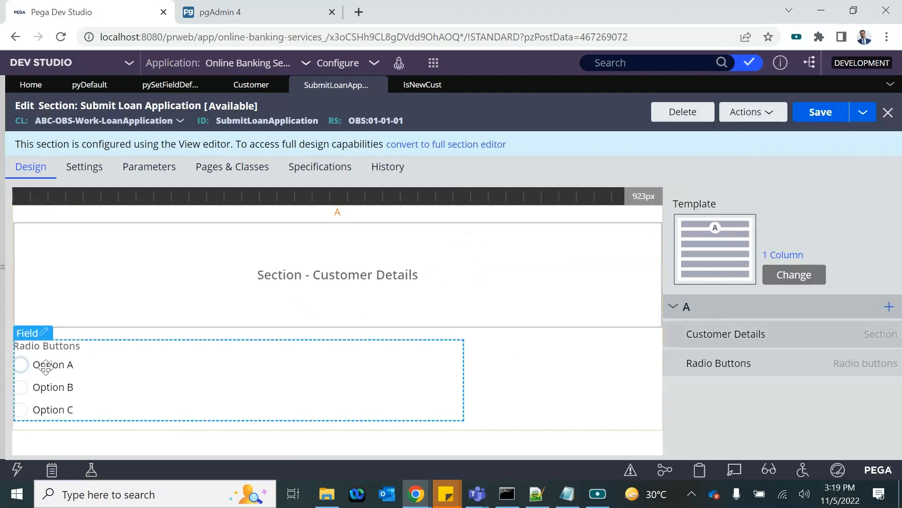
{"action": "left_click_drag", "start_coordinate": [117, 376], "coordinate": [119, 258]}
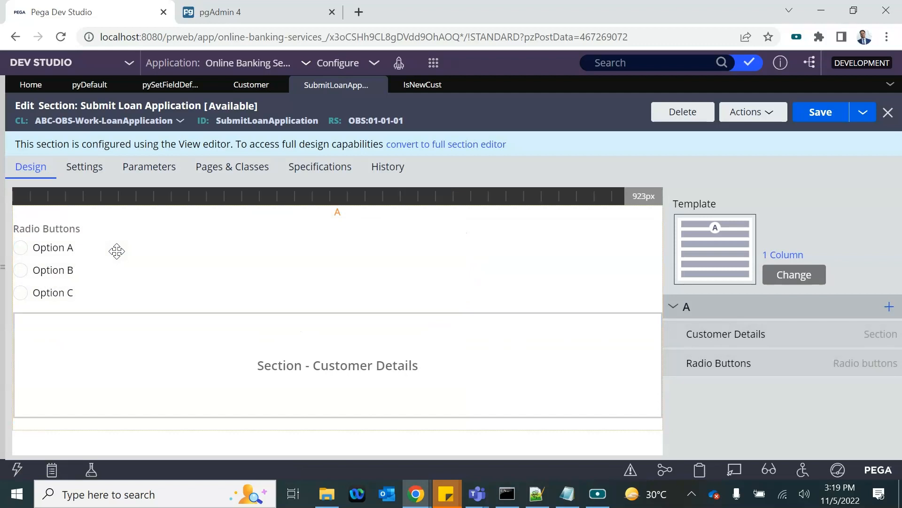
Step: Bind the radio buttons field to the .IsNewCust property
{"action": "double_click", "coordinate": [59, 238]}
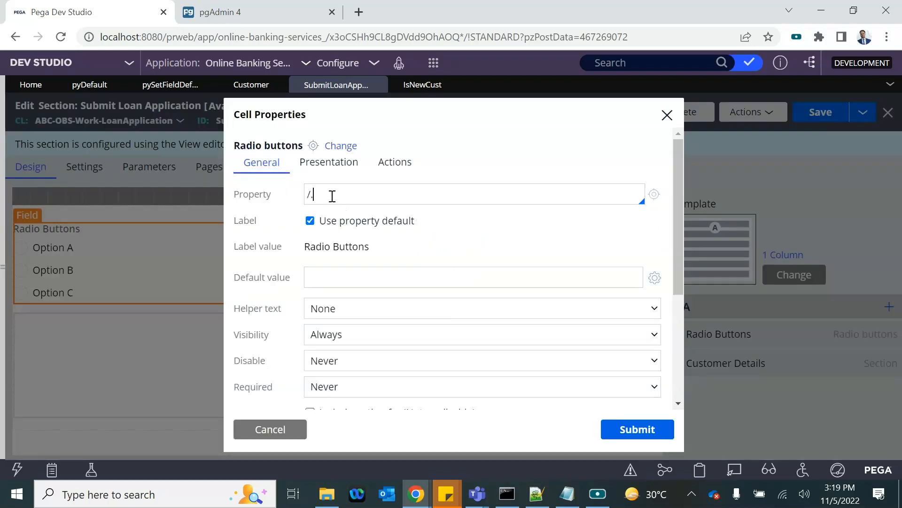
{"action": "type", "text": "."}
{"action": "key", "text": "Down"}
{"action": "key", "text": "Down"}
{"action": "key", "text": "Down"}
{"action": "key", "text": "Down"}
{"action": "key", "text": "Up"}
{"action": "key", "text": "Return"}
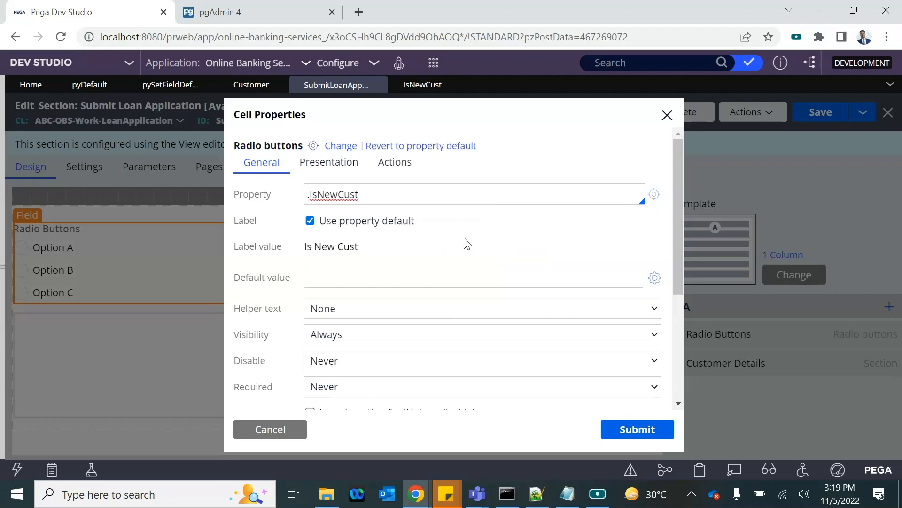
{"action": "scroll", "coordinate": [432, 252], "scroll_direction": "down", "scroll_amount": 4}
{"action": "scroll", "coordinate": [430, 251], "scroll_direction": "up", "scroll_amount": 5}
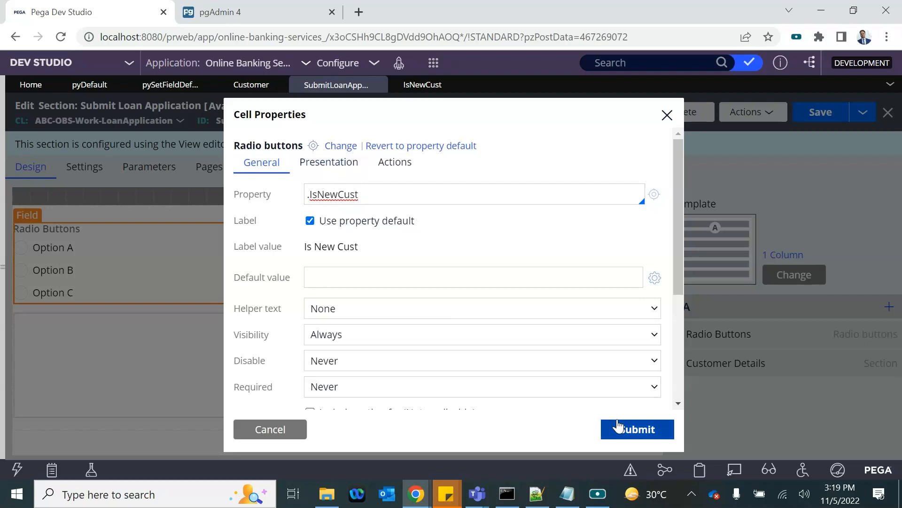
{"action": "left_click", "coordinate": [312, 222]}
Step: Replace the default label with 'Are you new customer for us?', submit, and save the section
{"action": "left_click", "coordinate": [310, 221]}
{"action": "triple_click", "coordinate": [340, 248]}
{"action": "type", "text": "Ar"}
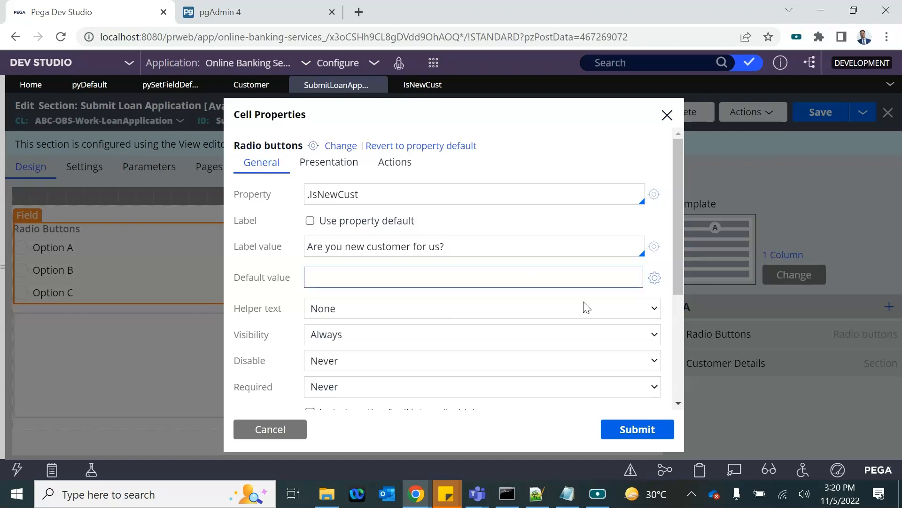
{"action": "left_click", "coordinate": [611, 428]}
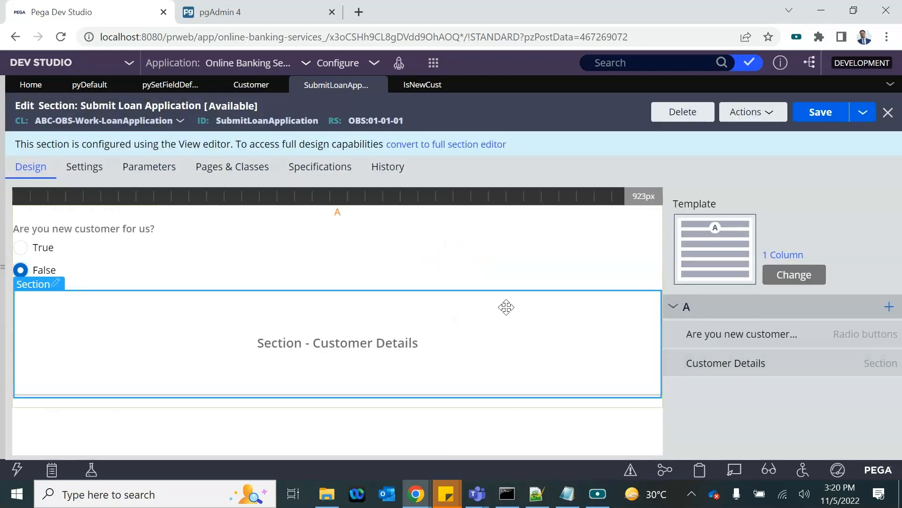
{"action": "left_click", "coordinate": [823, 115]}
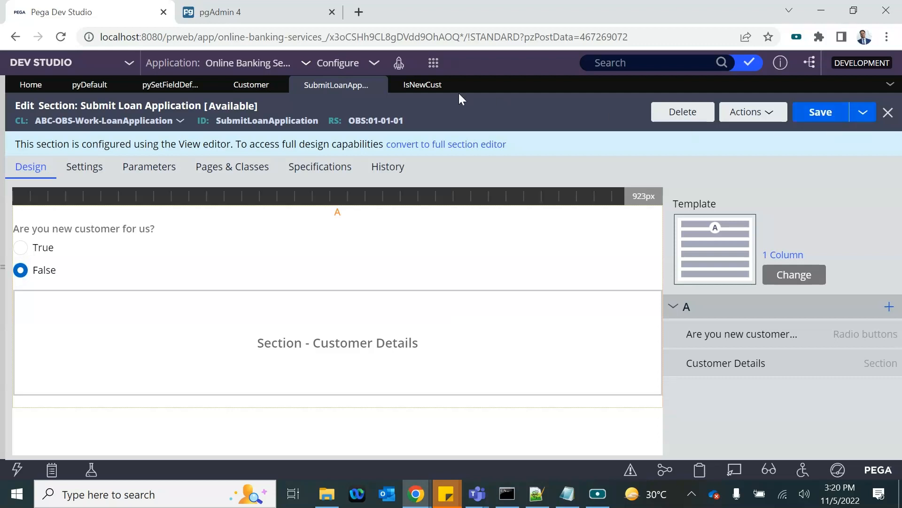
{"action": "left_click", "coordinate": [747, 121]}
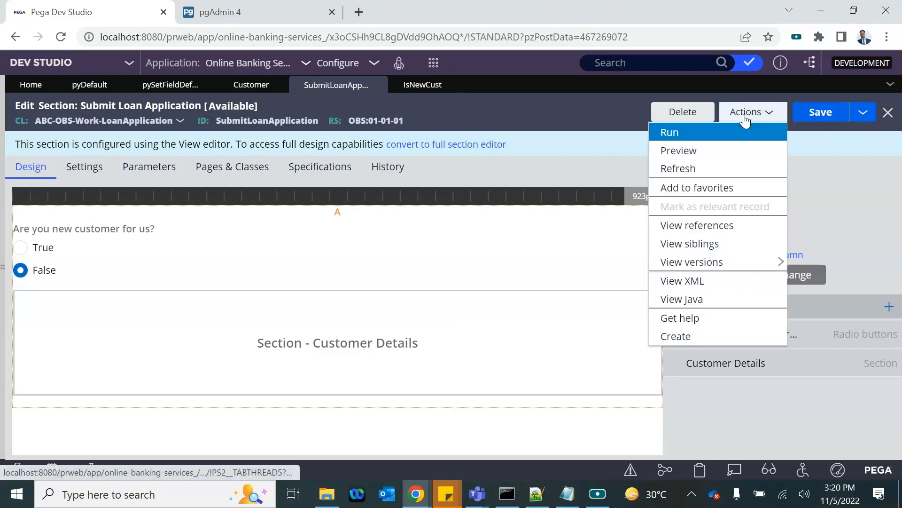
{"action": "left_click", "coordinate": [678, 150]}
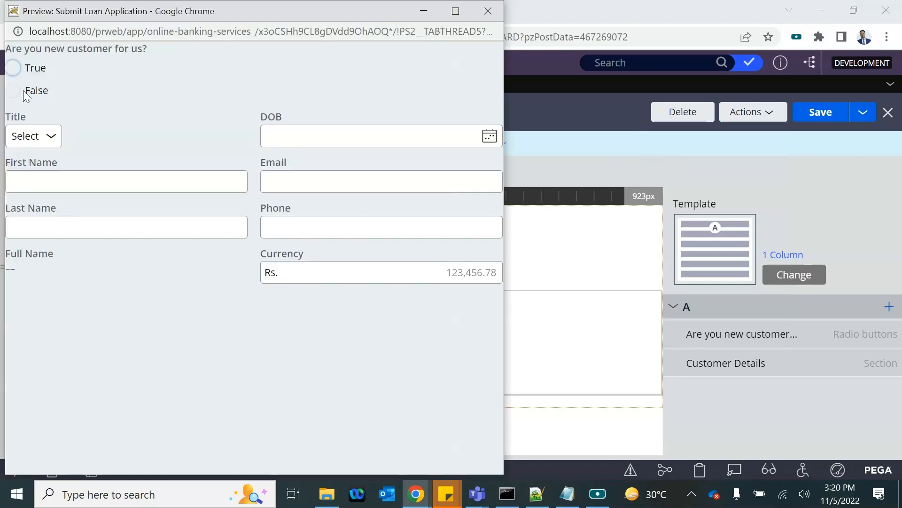
{"action": "left_click", "coordinate": [18, 91]}
{"action": "left_click", "coordinate": [13, 69]}
{"action": "left_click", "coordinate": [13, 90]}
{"action": "left_click", "coordinate": [17, 71]}
{"action": "left_click", "coordinate": [14, 91]}
{"action": "left_click", "coordinate": [488, 11]}
{"action": "double_click", "coordinate": [270, 240]}
{"action": "left_click", "coordinate": [306, 172]}
{"action": "scroll", "coordinate": [365, 309], "scroll_direction": "down", "scroll_amount": 5}
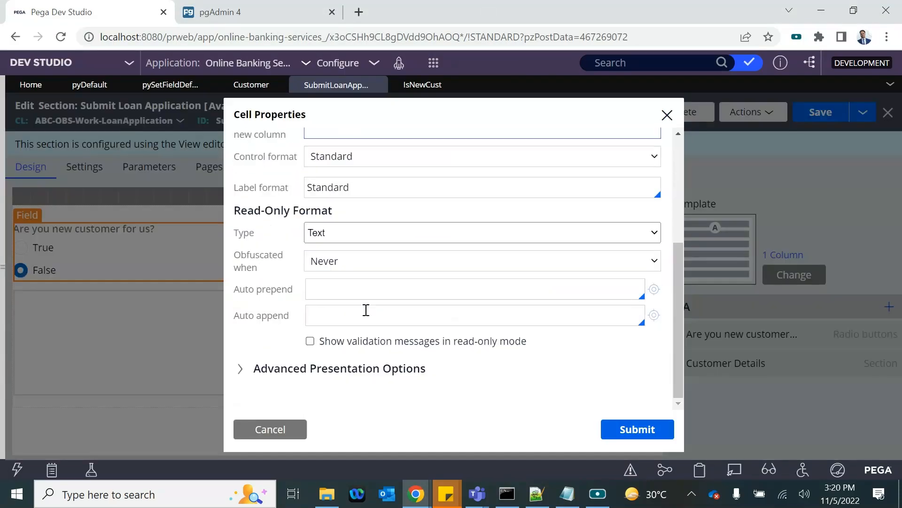
{"action": "scroll", "coordinate": [329, 256], "scroll_direction": "up", "scroll_amount": 5}
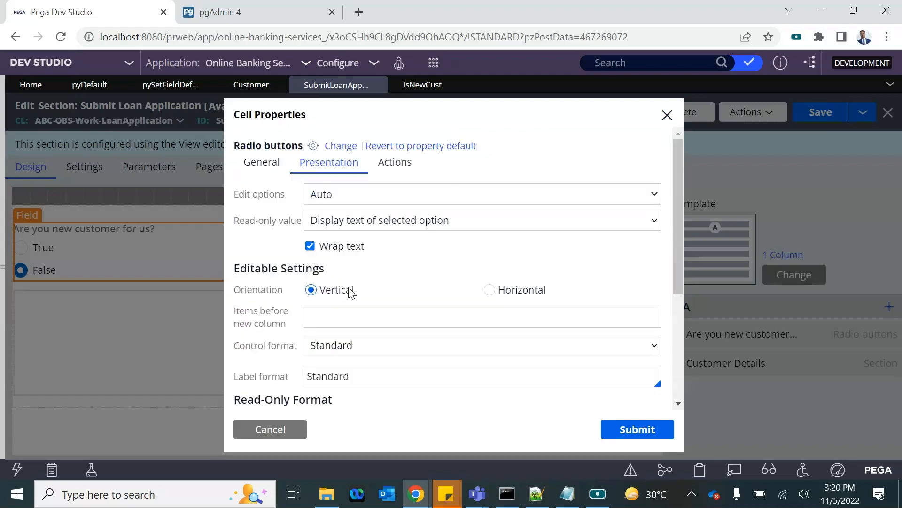
{"action": "scroll", "coordinate": [350, 291], "scroll_direction": "down", "scroll_amount": 3}
{"action": "scroll", "coordinate": [350, 291], "scroll_direction": "up", "scroll_amount": 3}
{"action": "left_click", "coordinate": [394, 162]}
{"action": "left_click", "coordinate": [263, 165]}
{"action": "scroll", "coordinate": [396, 318], "scroll_direction": "down", "scroll_amount": 5}
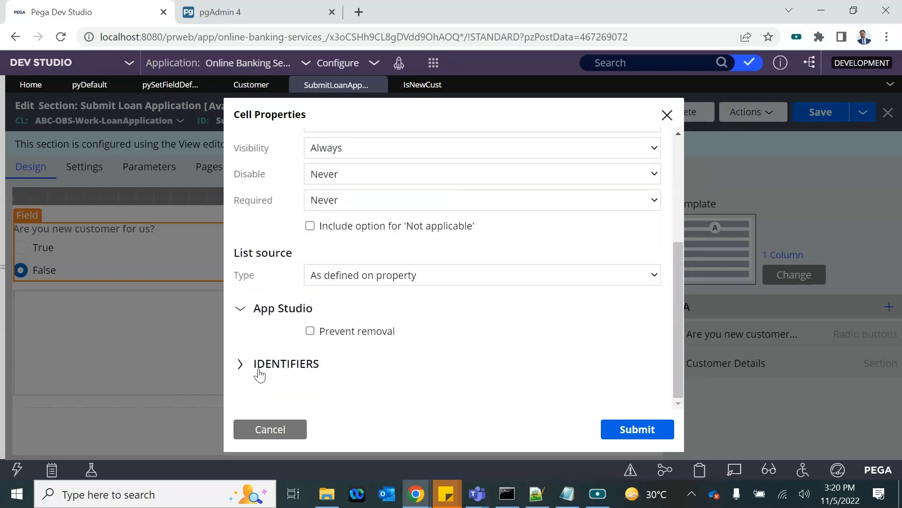
{"action": "left_click", "coordinate": [259, 374]}
{"action": "left_click", "coordinate": [263, 428]}
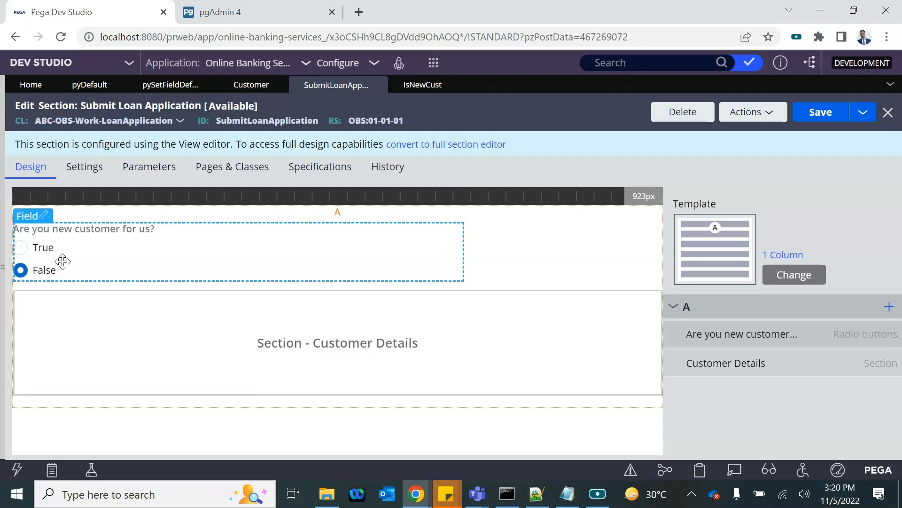
Step: Create a 'Cust ID' (CustID) property on ABC-OBS-Work-LoanApplication and open it
{"action": "left_click", "coordinate": [4, 272]}
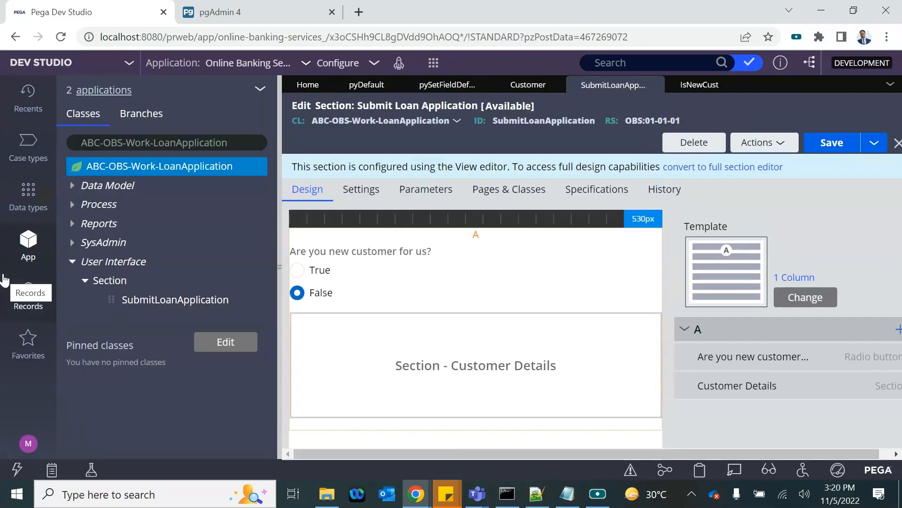
{"action": "right_click", "coordinate": [142, 171]}
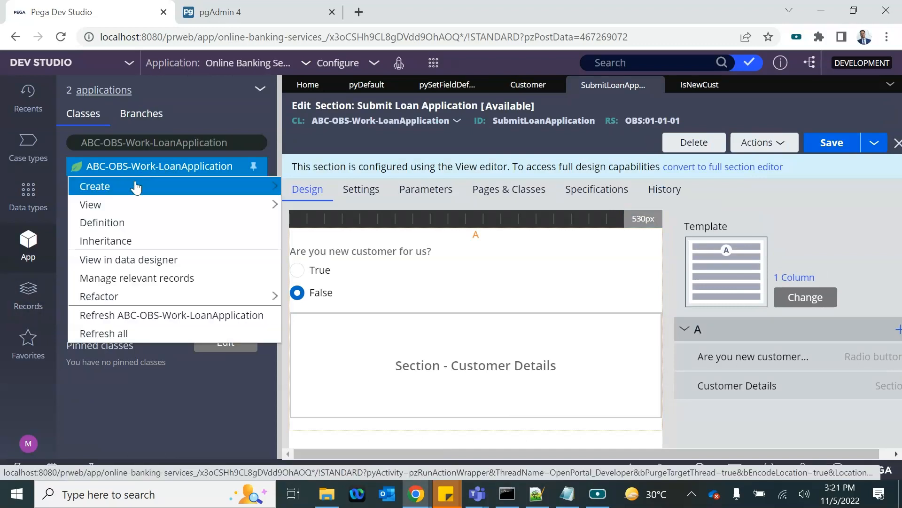
{"action": "mouse_move", "coordinate": [135, 186]}
{"action": "mouse_move", "coordinate": [337, 262]}
{"action": "mouse_move", "coordinate": [306, 207]}
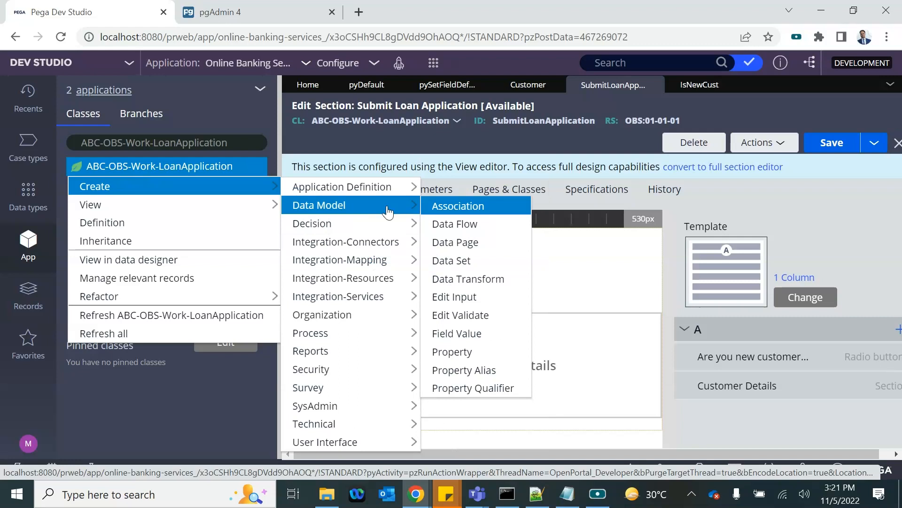
{"action": "left_click", "coordinate": [459, 356]}
{"action": "left_click", "coordinate": [345, 205]}
{"action": "type", "text": "Cust ID"}
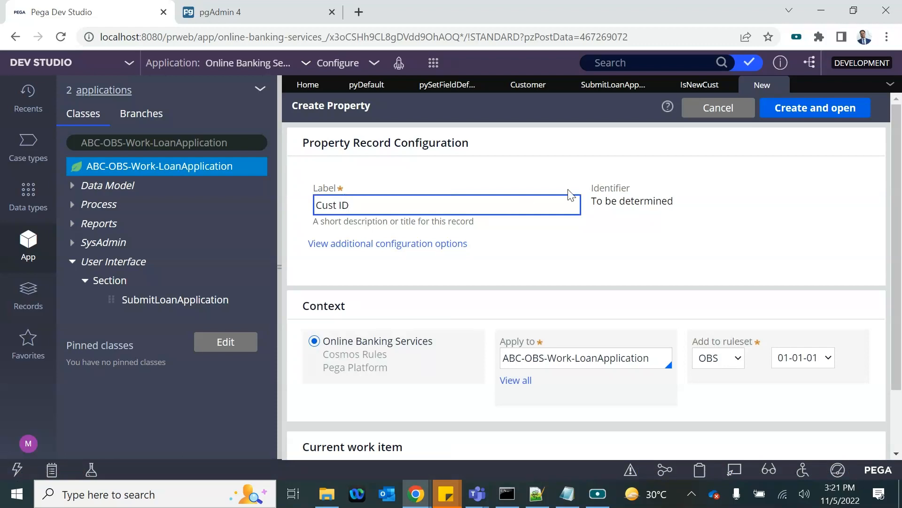
{"action": "left_click", "coordinate": [674, 258]}
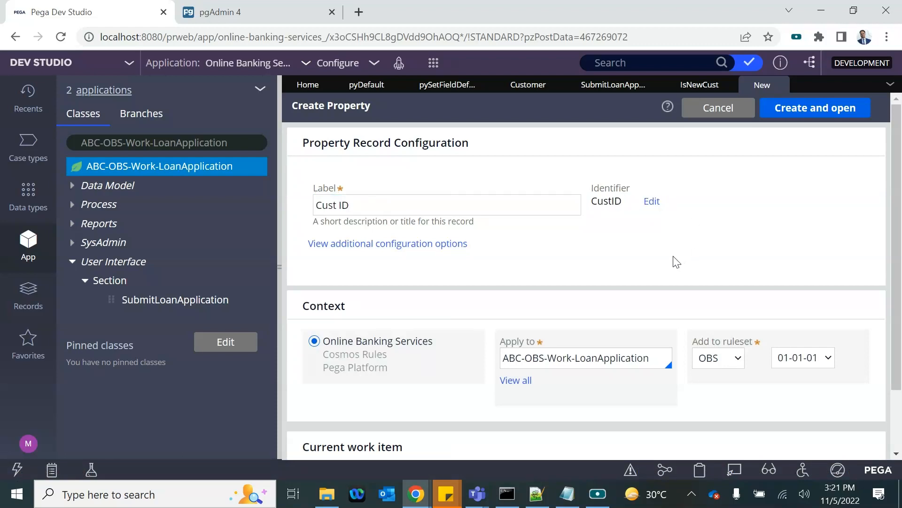
{"action": "left_click", "coordinate": [825, 106]}
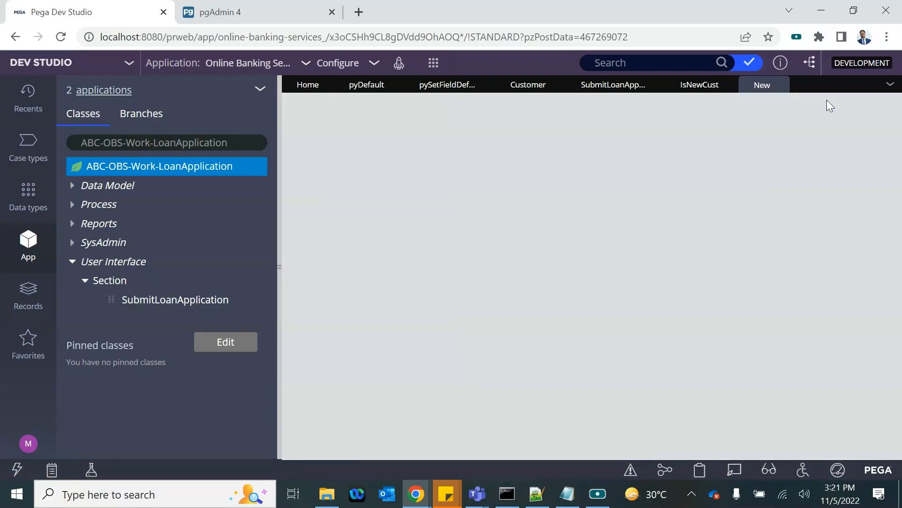
Step: Save Cust ID, then add a Text Input field between the new-customer question and Customer Details
{"action": "left_click", "coordinate": [815, 118]}
{"action": "left_click", "coordinate": [585, 86]}
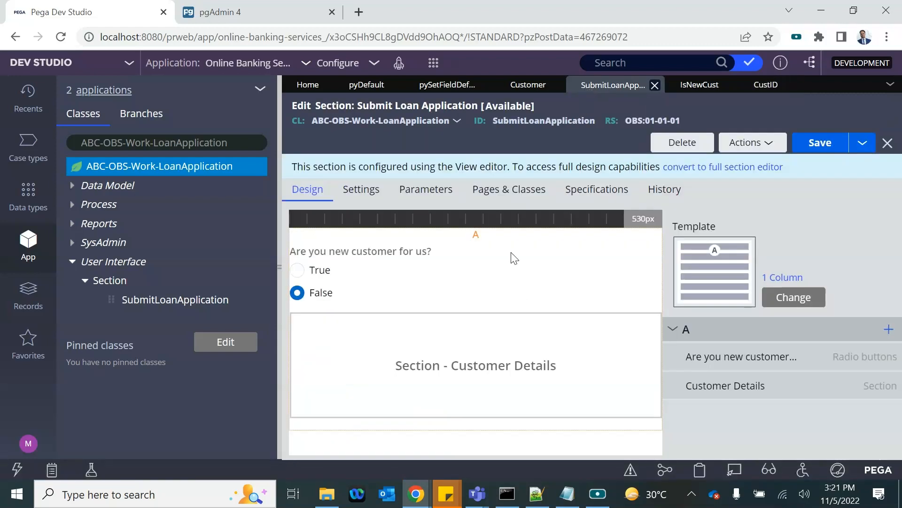
{"action": "left_click", "coordinate": [888, 329]}
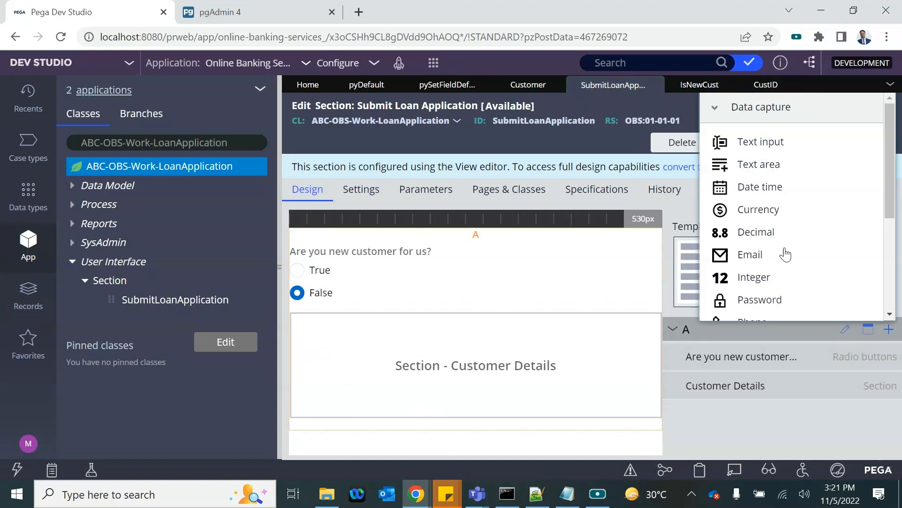
{"action": "left_click", "coordinate": [741, 147]}
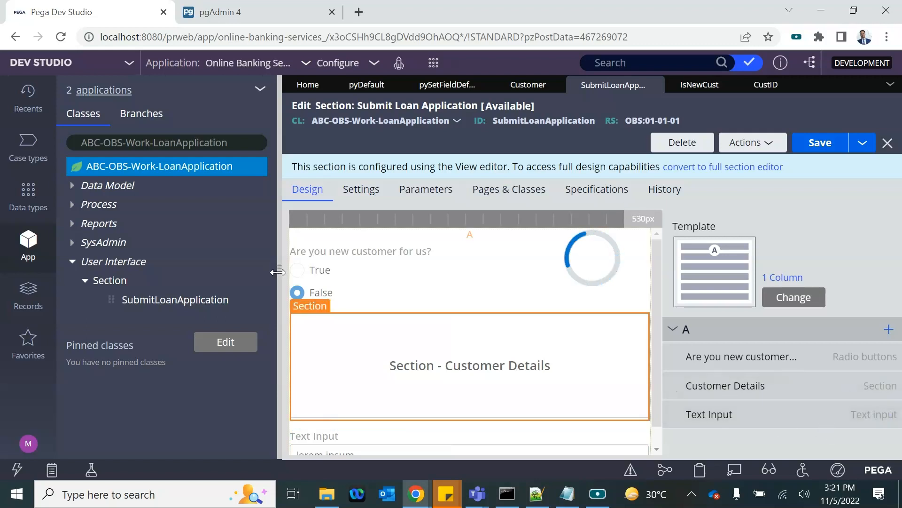
{"action": "left_click_drag", "start_coordinate": [277, 269], "coordinate": [234, 269]}
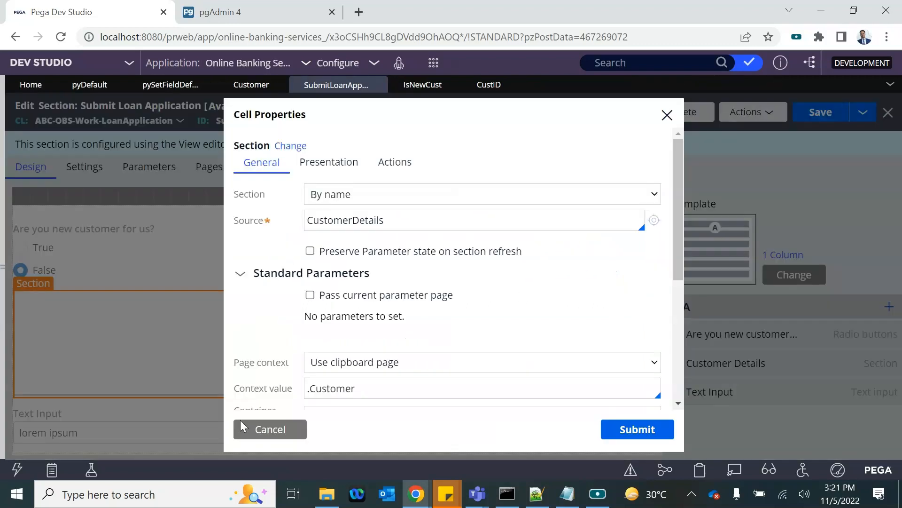
{"action": "left_click", "coordinate": [242, 426]}
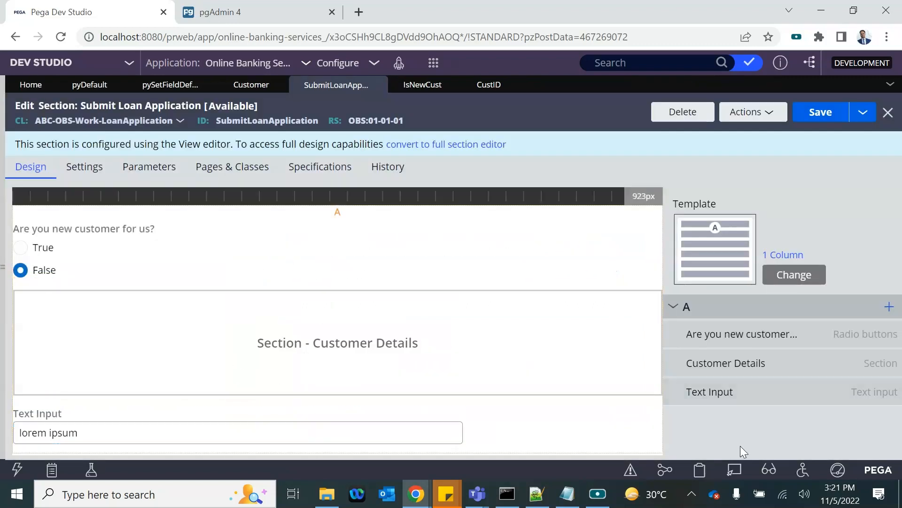
{"action": "mouse_move", "coordinate": [679, 392]}
{"action": "left_mouse_down"}
{"action": "mouse_move", "coordinate": [673, 345]}
{"action": "mouse_move", "coordinate": [672, 362]}
{"action": "left_mouse_up"}
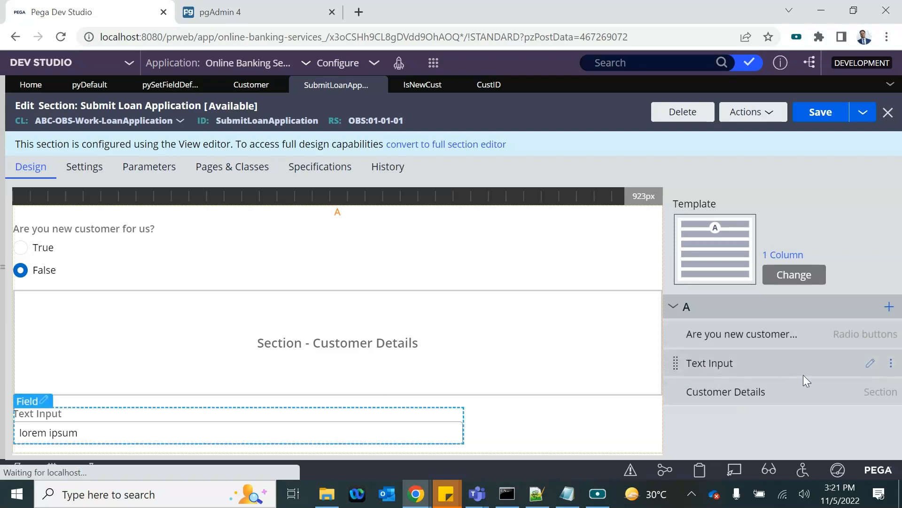
Step: Bind the Text Input to .CustID and label it 'Please help us with your customer id'
{"action": "left_click", "coordinate": [870, 364]}
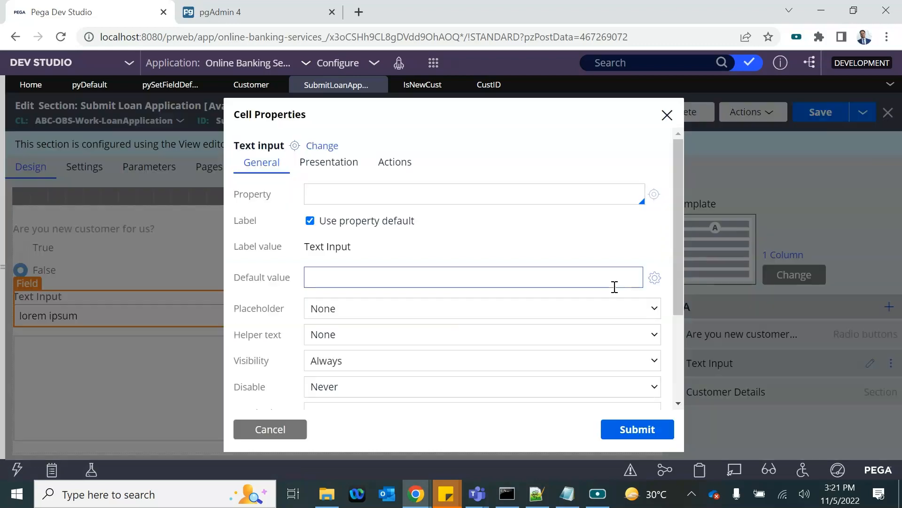
{"action": "left_click", "coordinate": [331, 202]}
{"action": "type", "text": "."}
{"action": "key", "text": "Up"}
{"action": "key", "text": "Up"}
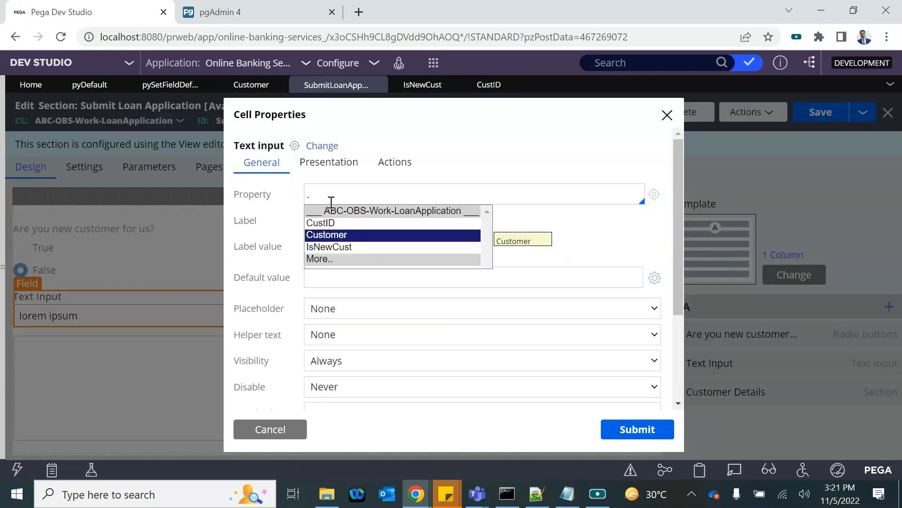
{"action": "key", "text": "Return"}
{"action": "left_click", "coordinate": [310, 220]}
{"action": "triple_click", "coordinate": [349, 248]}
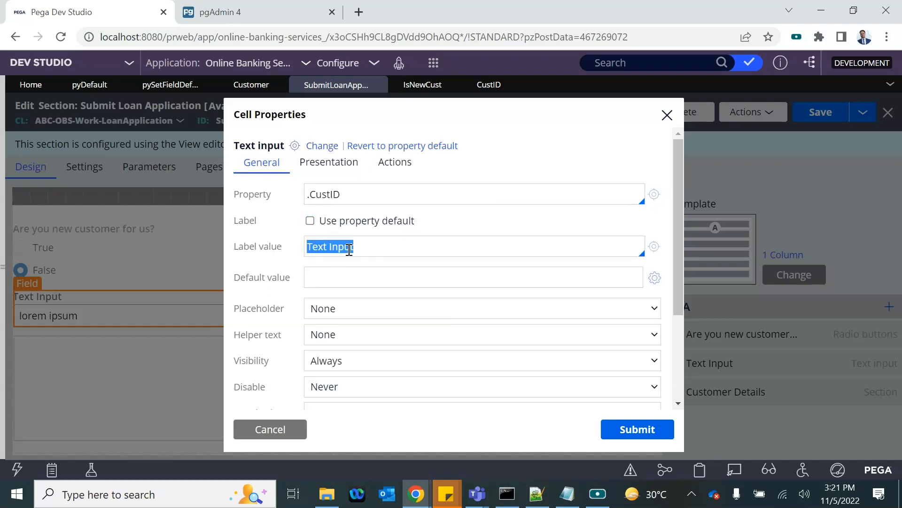
{"action": "type", "text": "Please help us with your cu"}
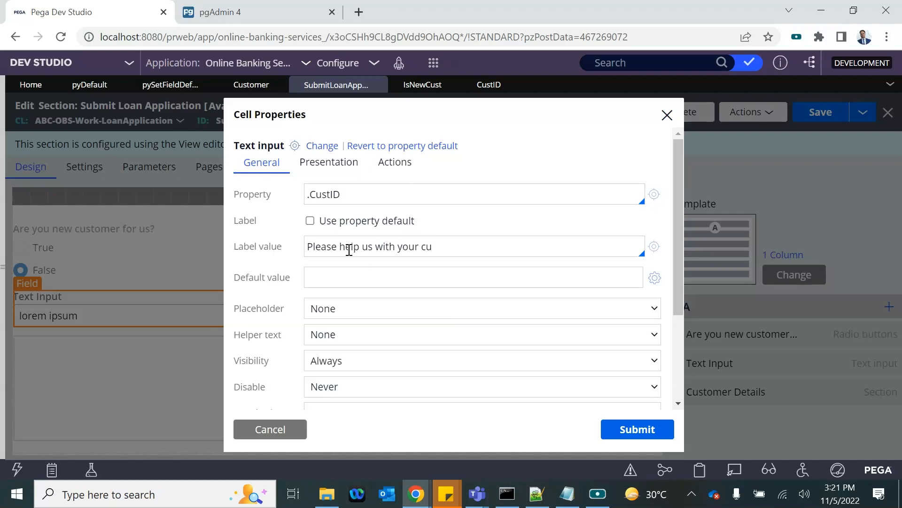
{"action": "type", "text": "tomer id"}
{"action": "left_click", "coordinate": [635, 429]}
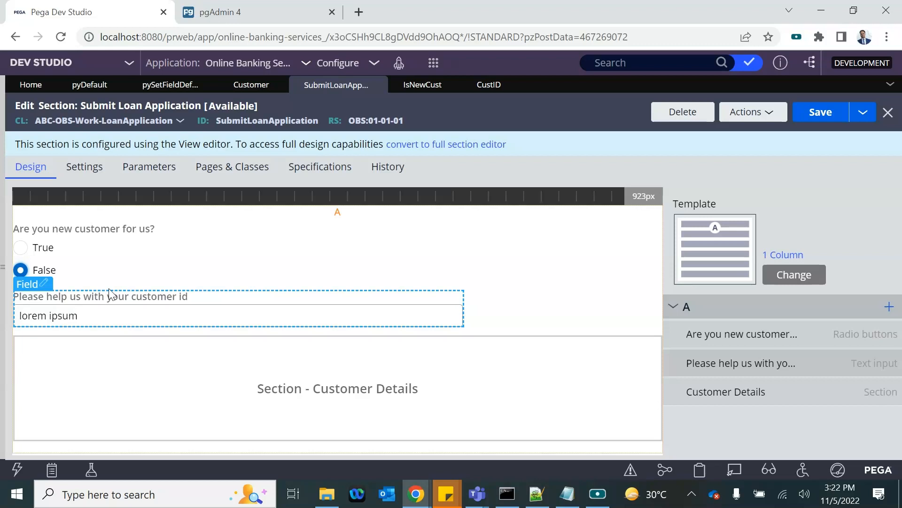
Step: Set the customer id field's visibility to the condition .IsNewCust=="false", evaluated on the client
{"action": "left_click", "coordinate": [54, 306]}
{"action": "double_click", "coordinate": [54, 306]}
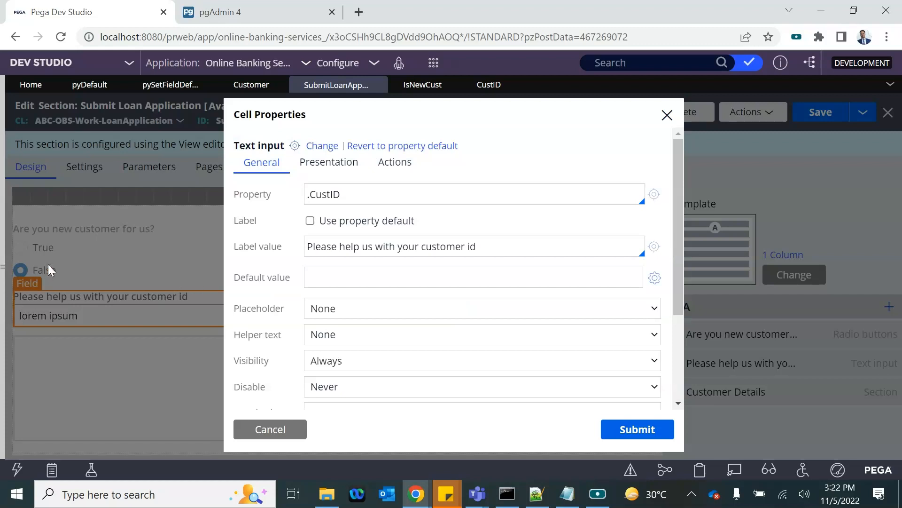
{"action": "scroll", "coordinate": [319, 341], "scroll_direction": "down", "scroll_amount": 3}
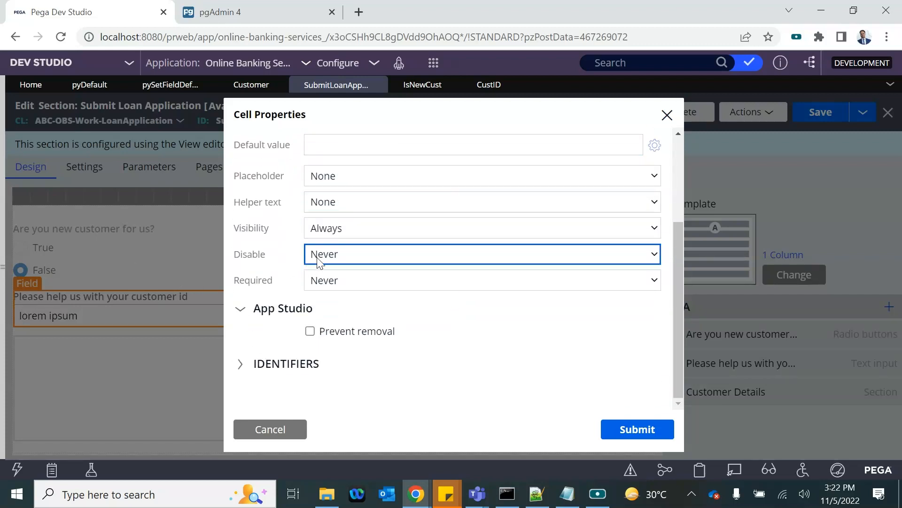
{"action": "left_click", "coordinate": [329, 228]}
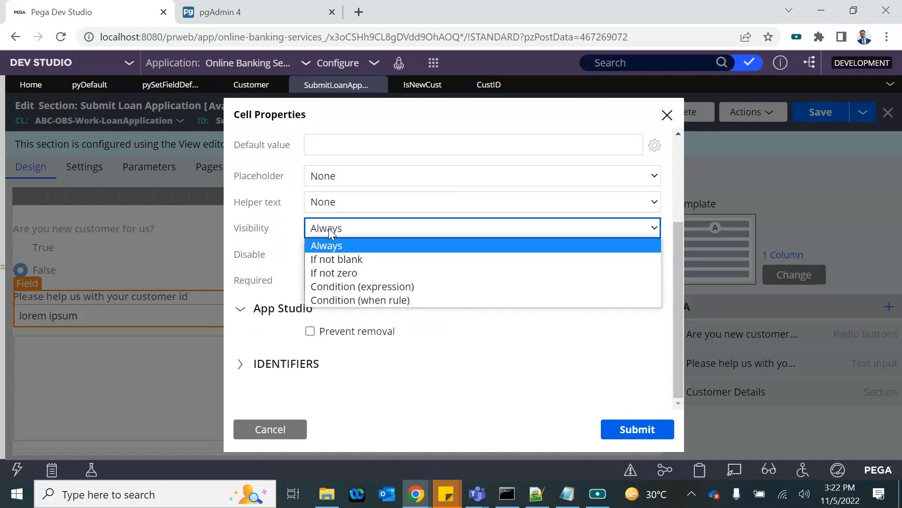
{"action": "left_click", "coordinate": [330, 286]}
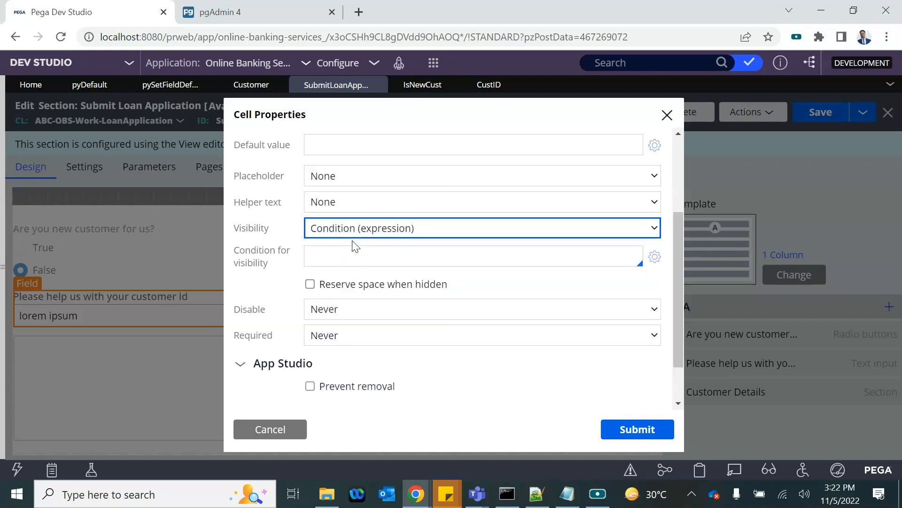
{"action": "left_click", "coordinate": [339, 230]}
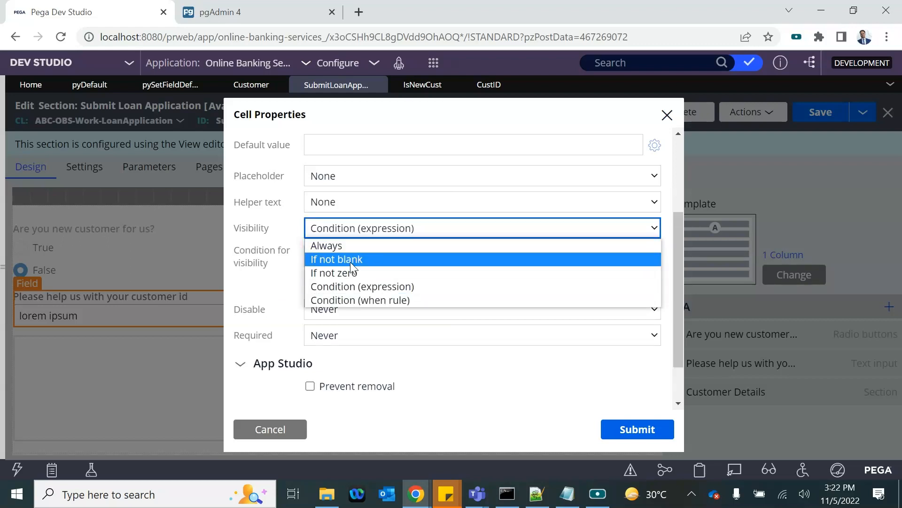
{"action": "left_click", "coordinate": [339, 286]}
{"action": "left_click", "coordinate": [323, 255]}
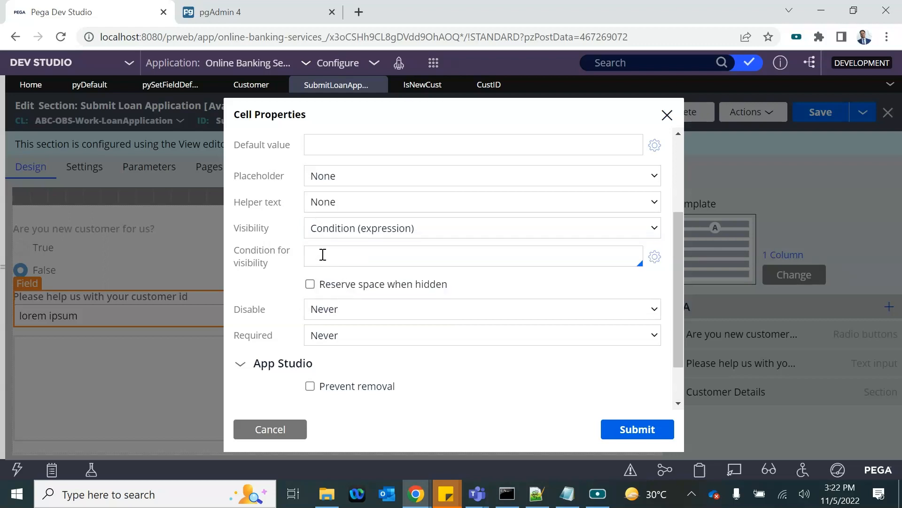
{"action": "type", "text": "."}
{"action": "key", "text": "Down"}
{"action": "key", "text": "Down"}
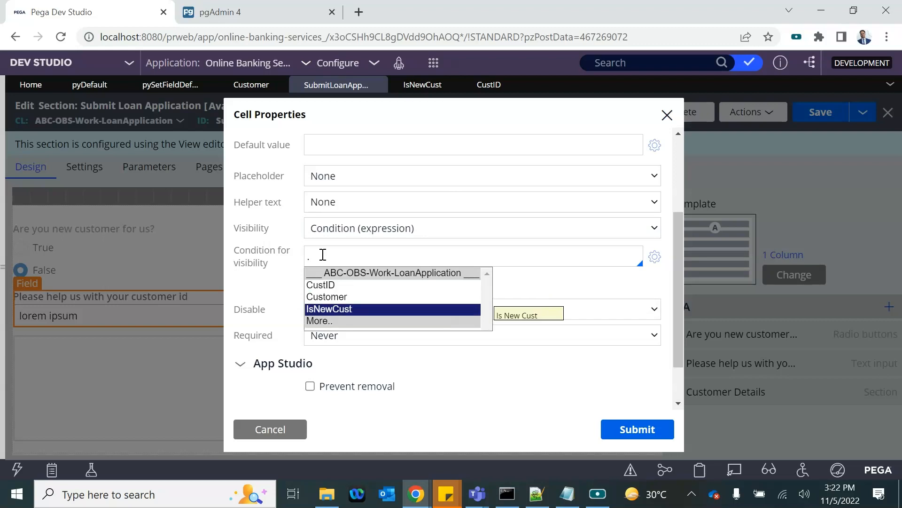
{"action": "key", "text": "Return"}
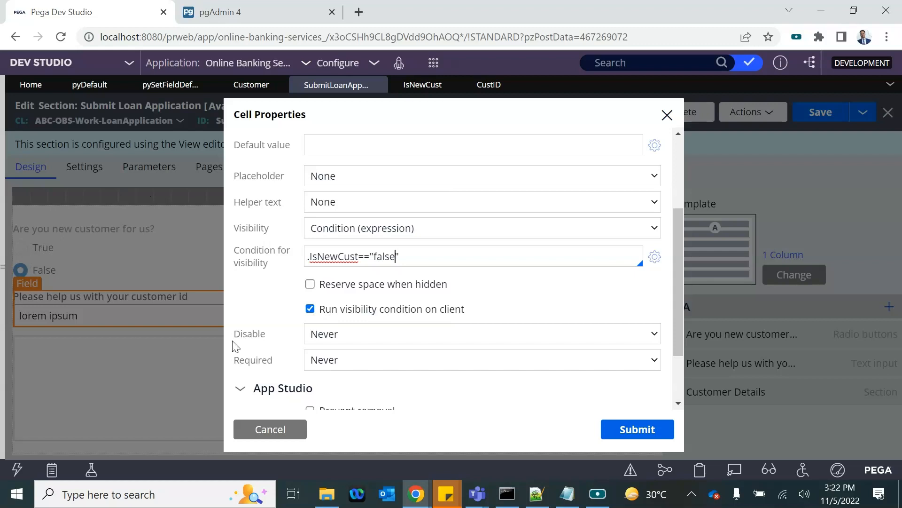
{"action": "left_click", "coordinate": [632, 432]}
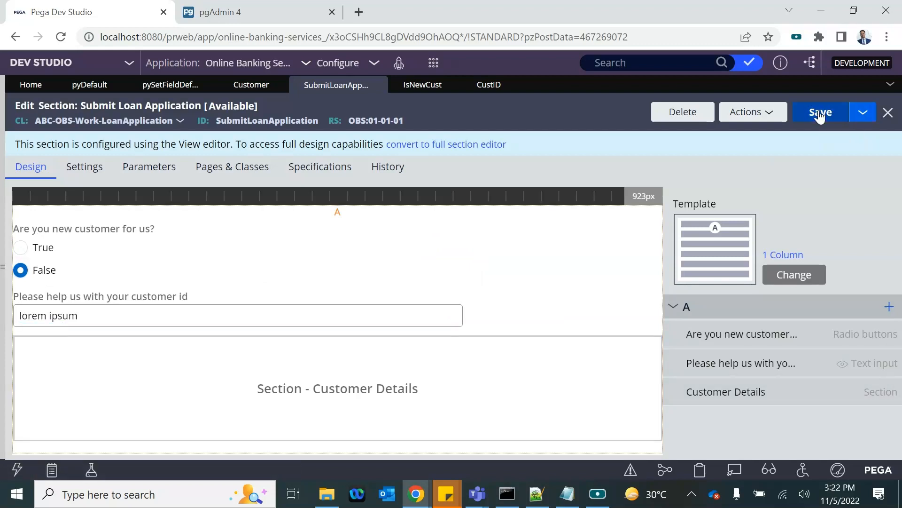
{"action": "left_click", "coordinate": [761, 118]}
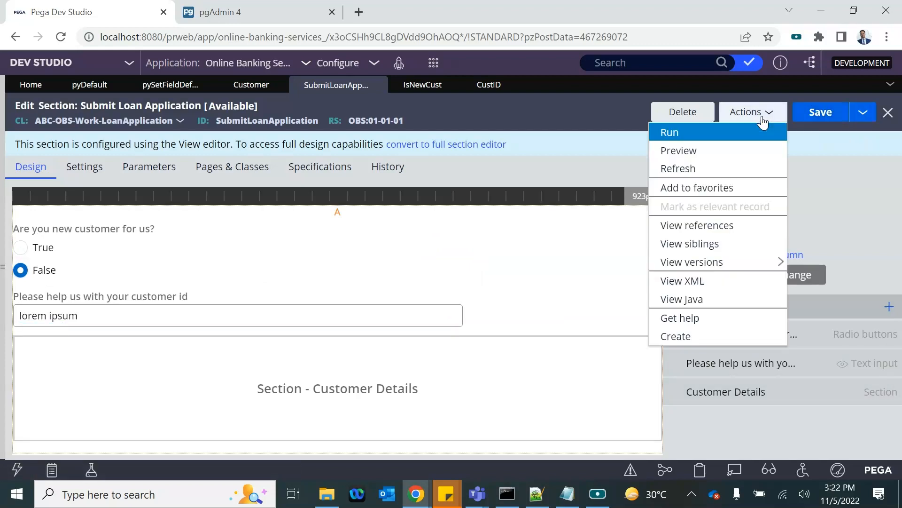
{"action": "left_click", "coordinate": [689, 152]}
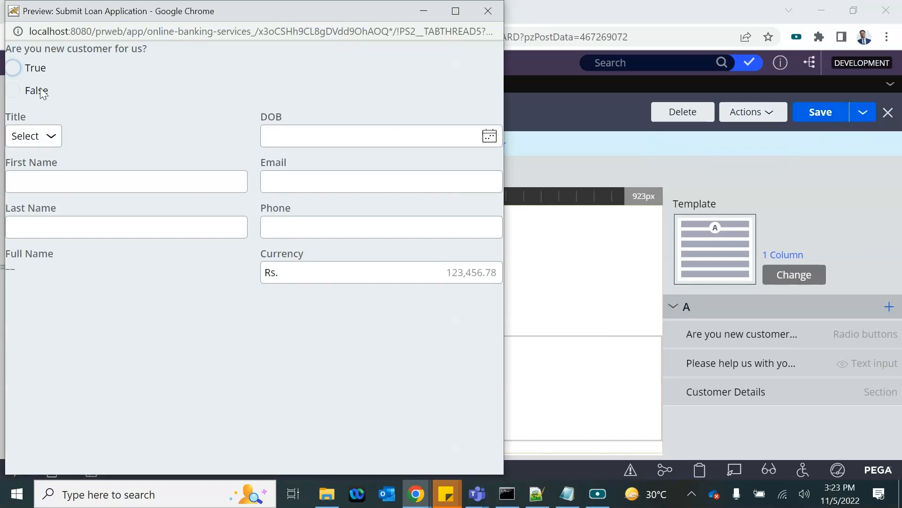
{"action": "key", "text": "Tab"}
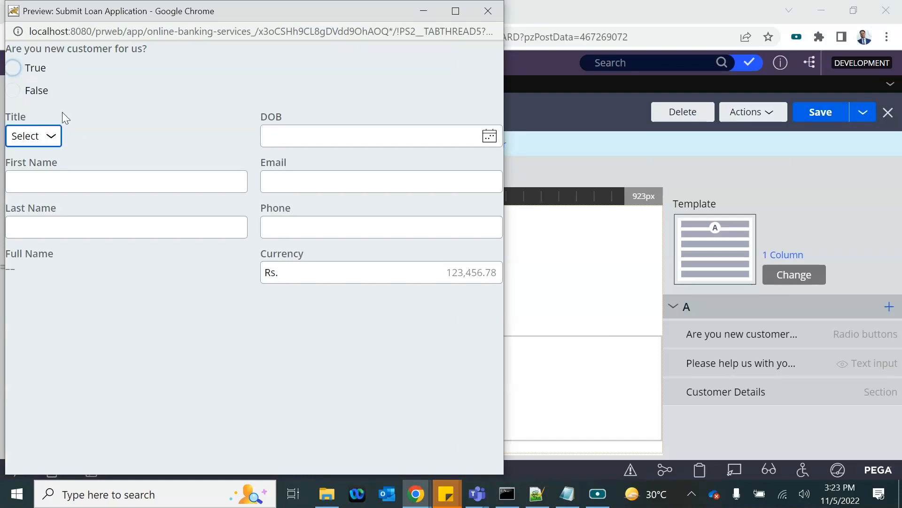
{"action": "left_click", "coordinate": [14, 93]}
{"action": "left_click", "coordinate": [21, 136]}
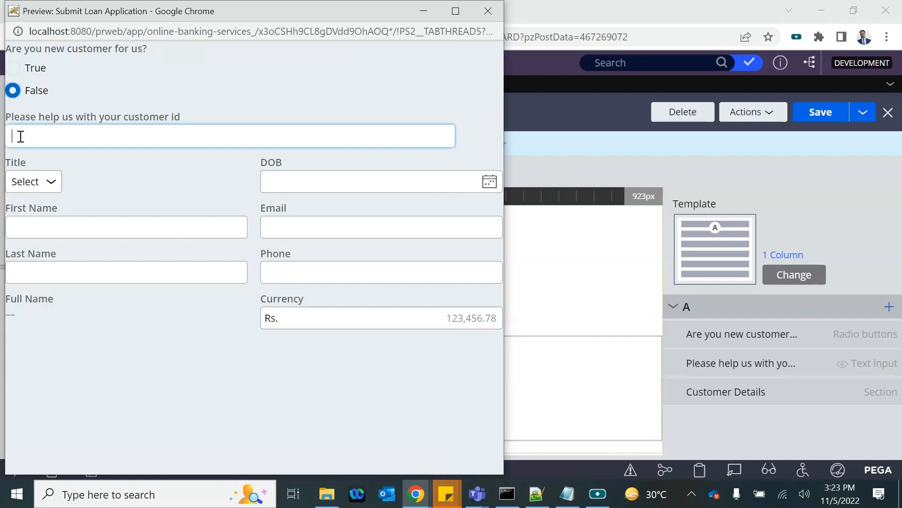
{"action": "left_click", "coordinate": [14, 70]}
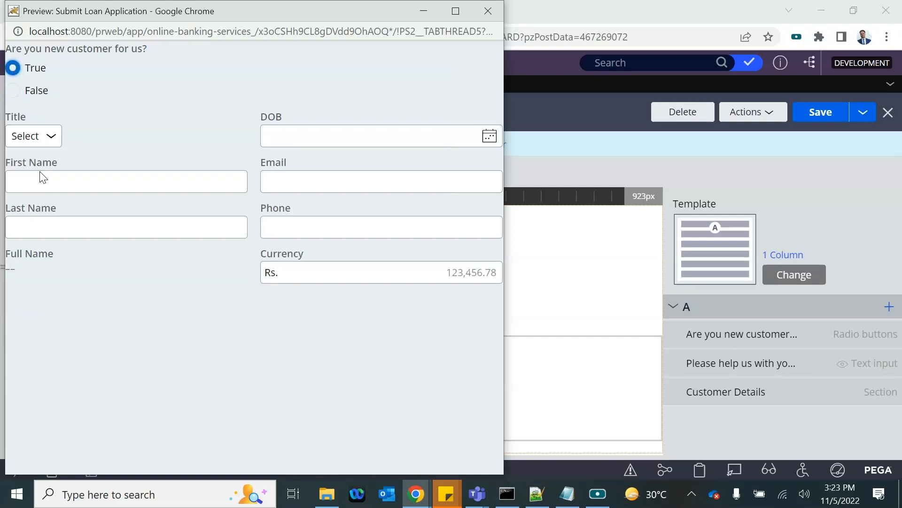
{"action": "left_click", "coordinate": [12, 92]}
{"action": "left_click", "coordinate": [15, 70]}
{"action": "left_click", "coordinate": [14, 92]}
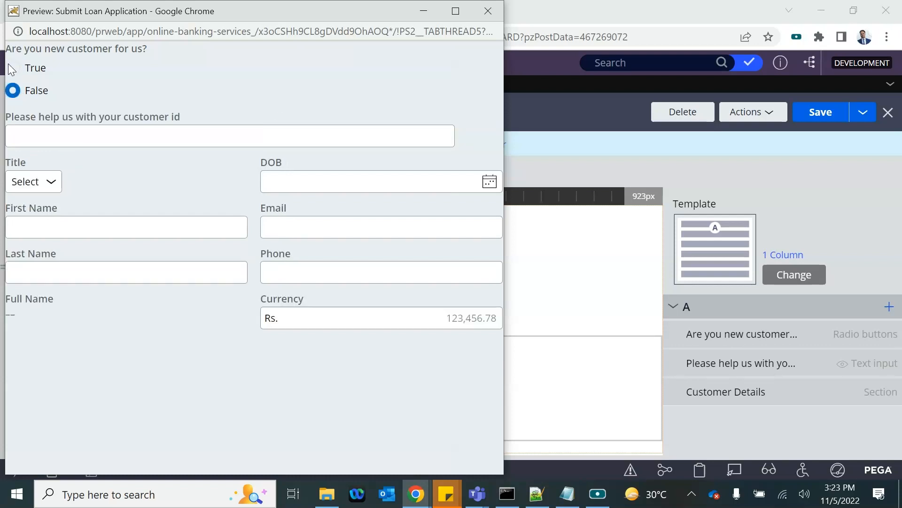
{"action": "left_click", "coordinate": [12, 70]}
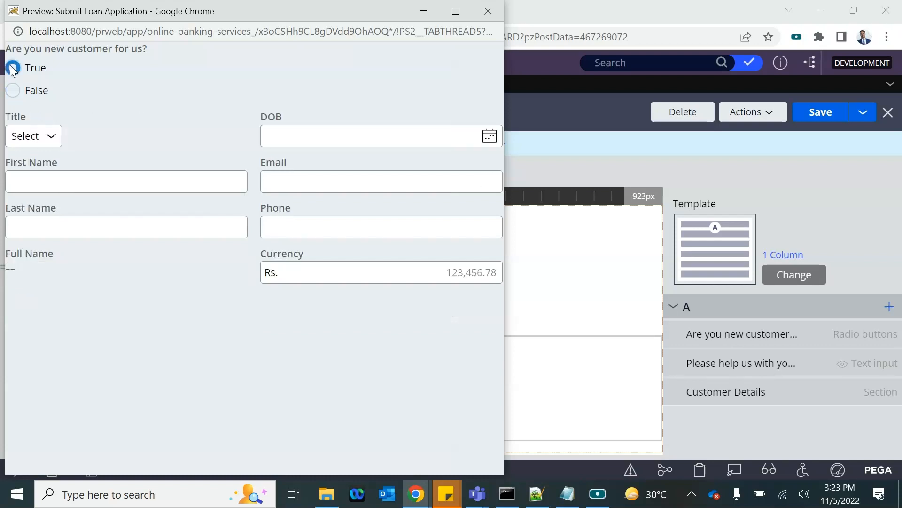
{"action": "left_click", "coordinate": [486, 21]}
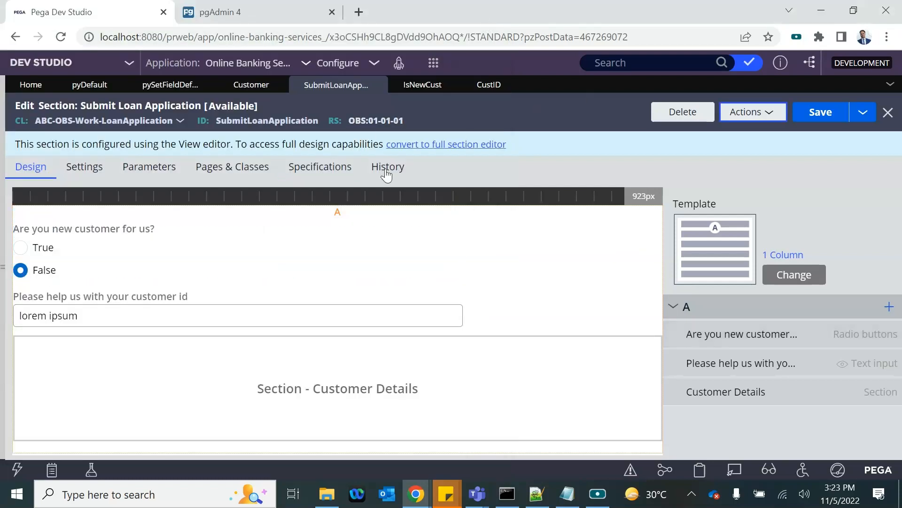
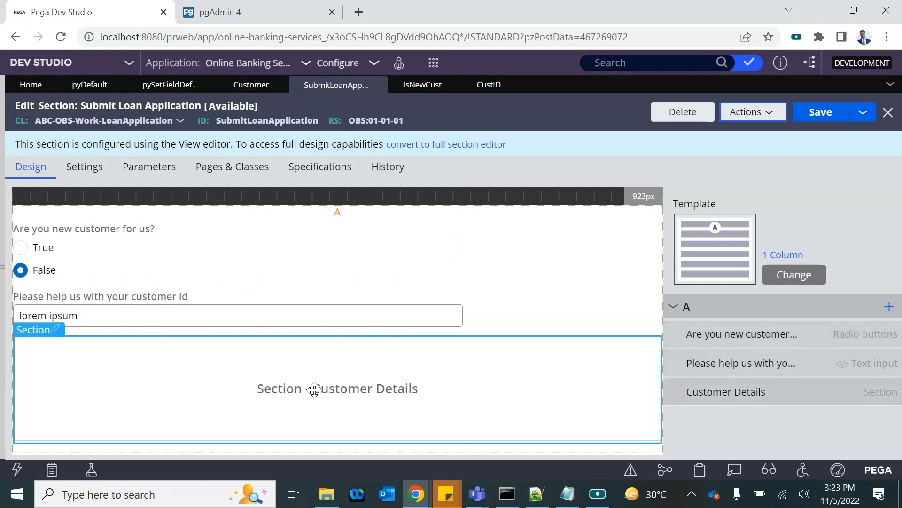
Step: Show the App explorer beside the section and look at the loan class's Process and SysAdmin rules
{"action": "left_click", "coordinate": [6, 271]}
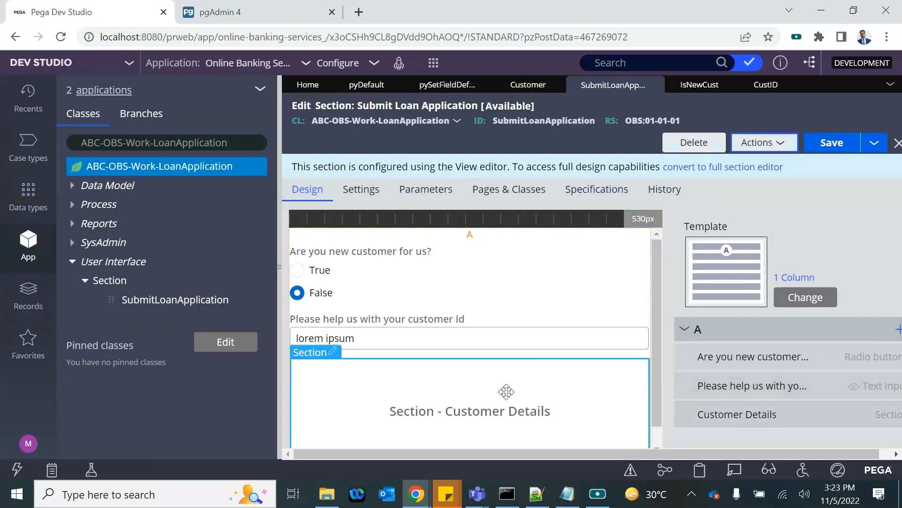
{"action": "scroll", "coordinate": [488, 368], "scroll_direction": "down", "scroll_amount": 1}
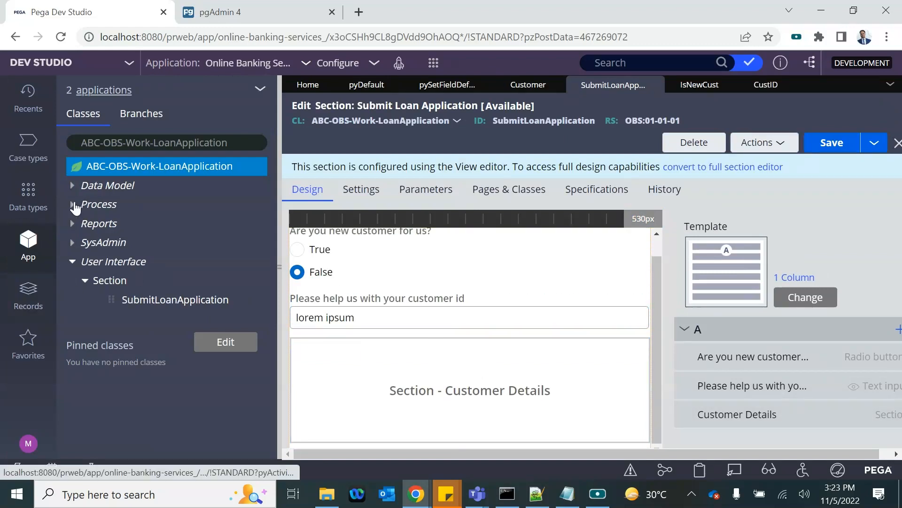
{"action": "left_click", "coordinate": [74, 204]}
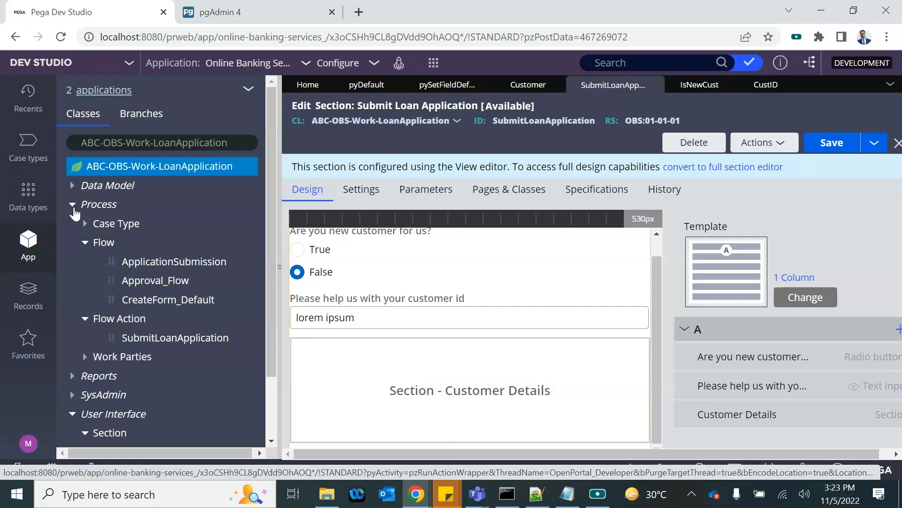
{"action": "left_click", "coordinate": [74, 210]}
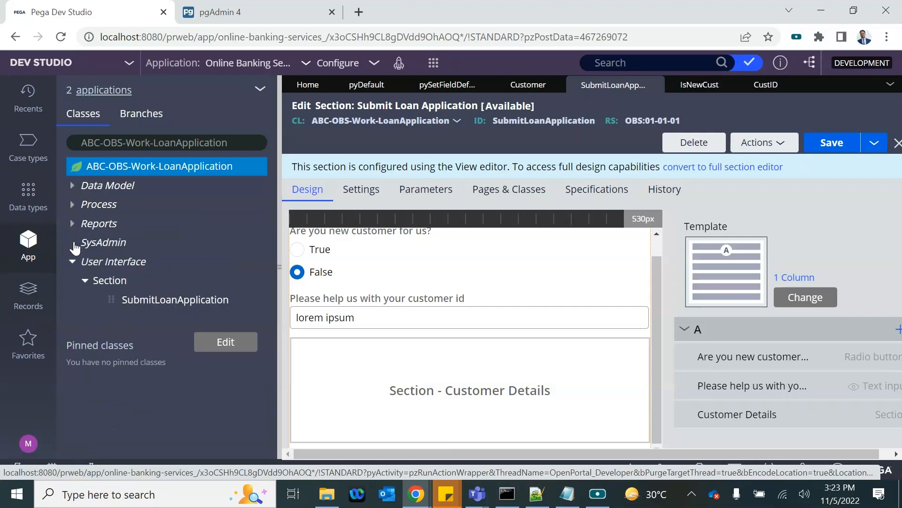
{"action": "left_click", "coordinate": [74, 244]}
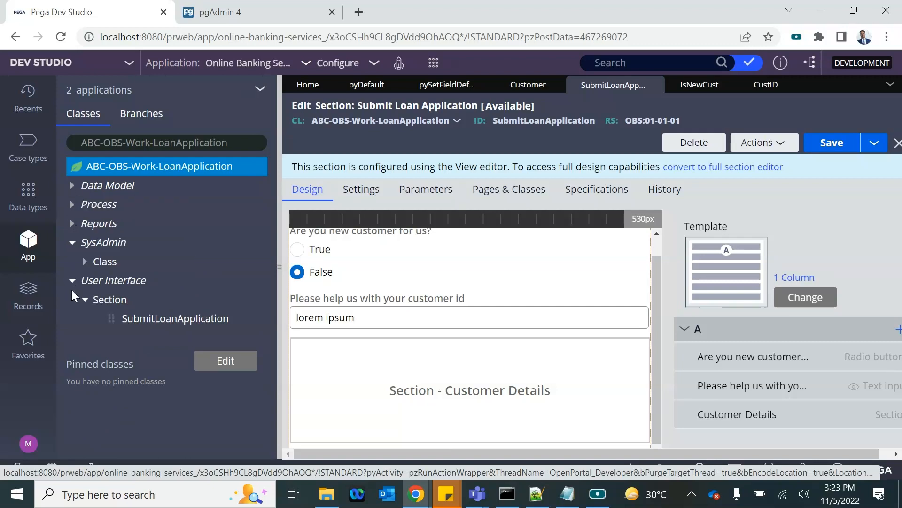
Step: Expand Data Model > Property to list CustID, Customer and IsNewCust, briefly checking Data types
{"action": "left_click", "coordinate": [73, 186]}
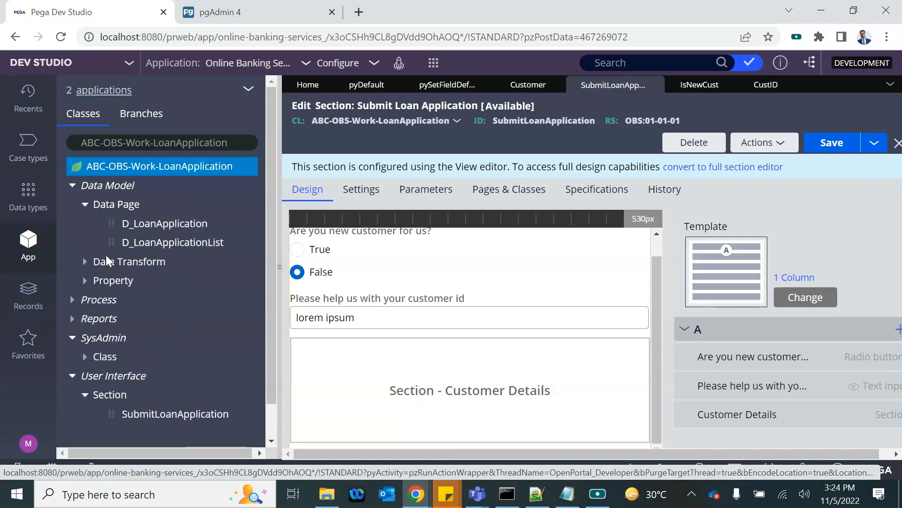
{"action": "left_click", "coordinate": [86, 281]}
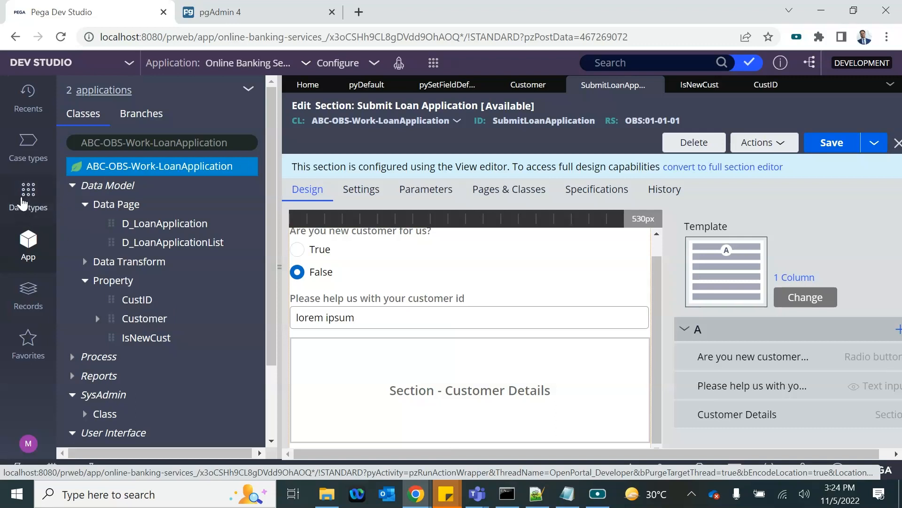
{"action": "left_click", "coordinate": [28, 200]}
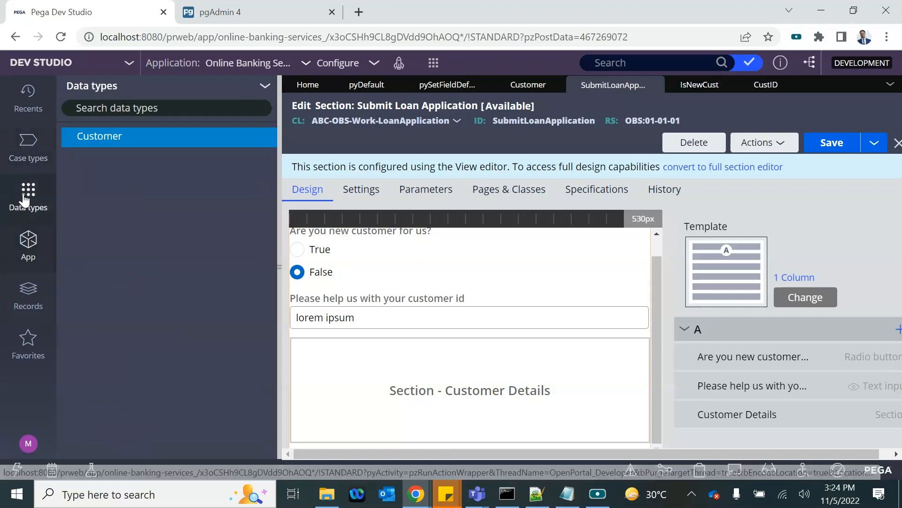
{"action": "left_click", "coordinate": [29, 239]}
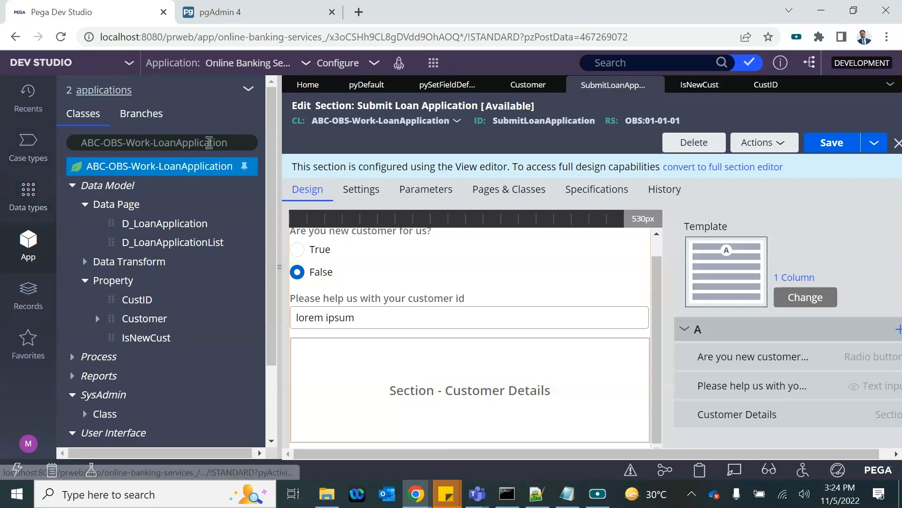
Step: Switch the App explorer to the ABC-OBS-Data-Customer class
{"action": "left_click_drag", "start_coordinate": [129, 141], "coordinate": [374, 154]}
{"action": "key", "text": "BackSpace"}
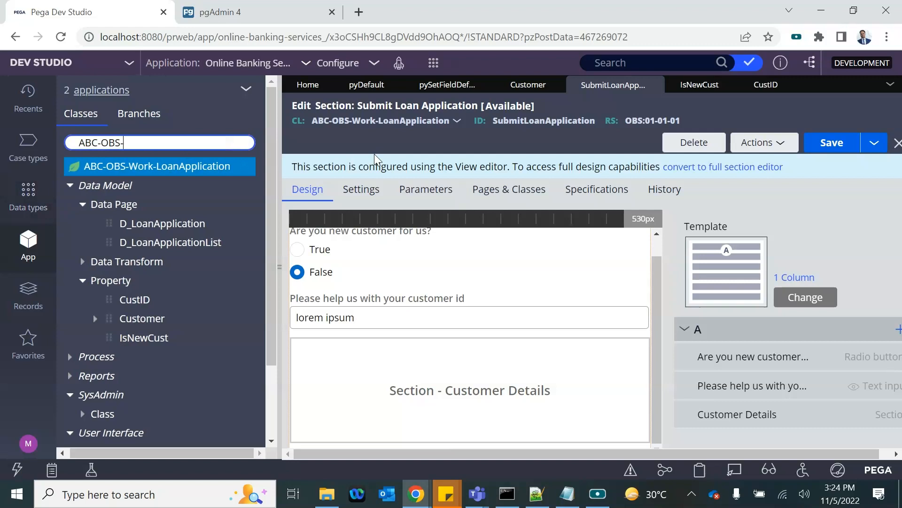
{"action": "type", "text": "Data"}
{"action": "key", "text": "Down"}
{"action": "key", "text": "Return"}
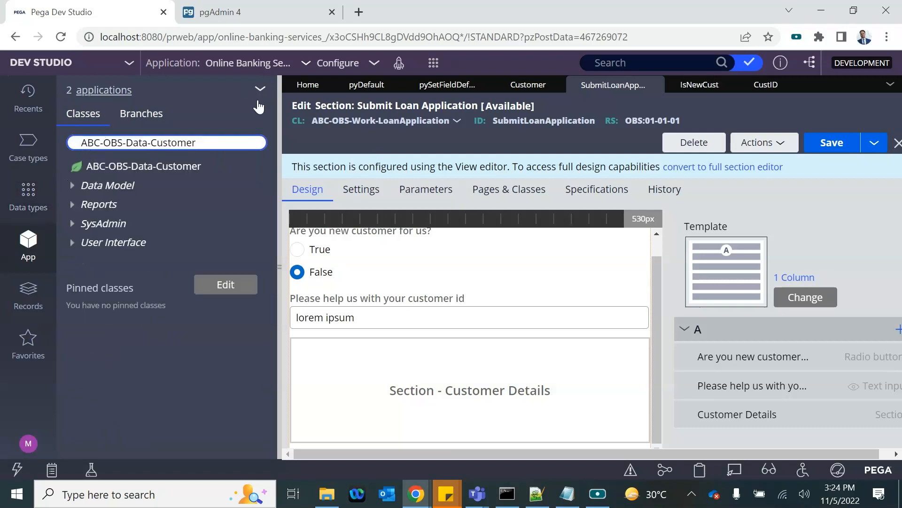
Step: Inspect the customer id field's properties and close them unchanged
{"action": "left_click", "coordinate": [368, 318]}
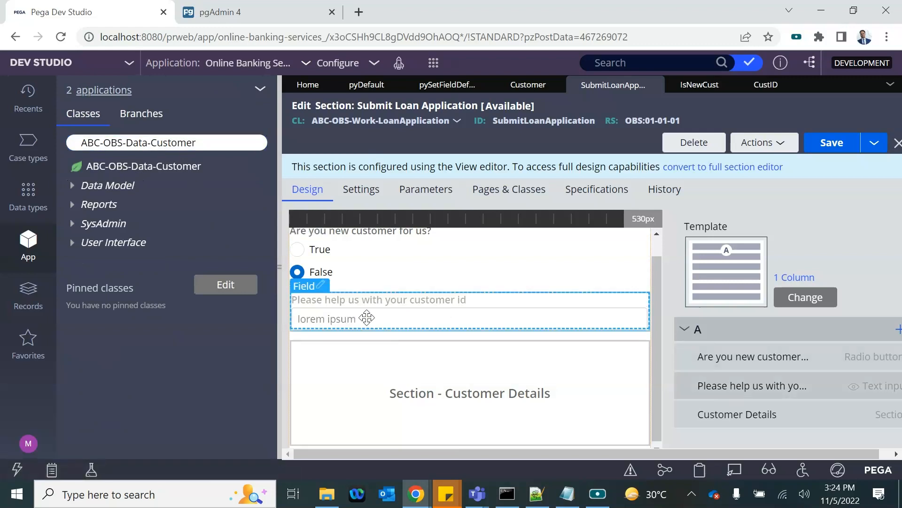
{"action": "double_click", "coordinate": [367, 319]}
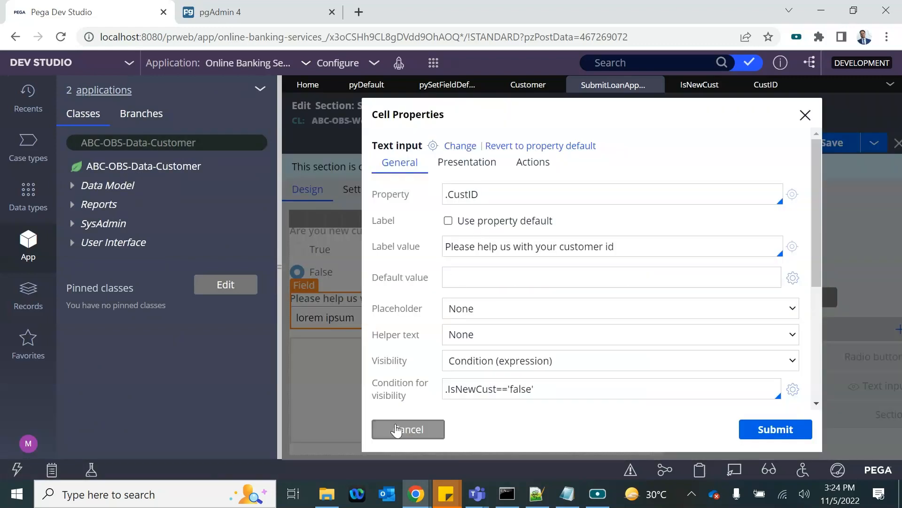
{"action": "left_click", "coordinate": [396, 430]}
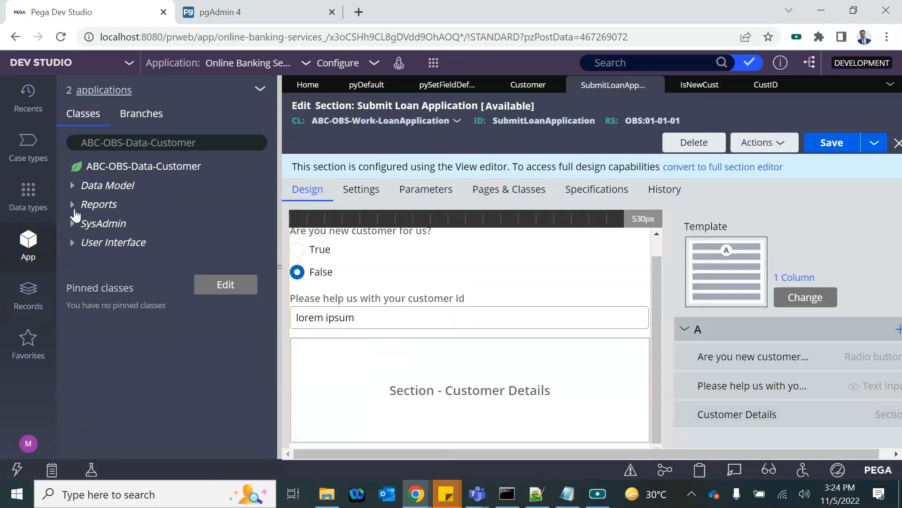
Step: Start a new data page labelled 'Get Customer Record', giving identifier D_GetCustomerRecord
{"action": "right_click", "coordinate": [83, 188]}
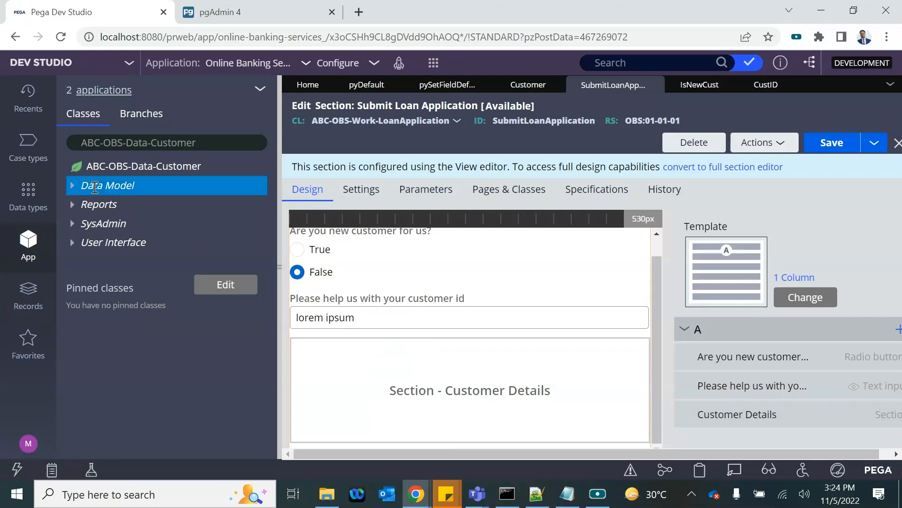
{"action": "mouse_move", "coordinate": [120, 201]}
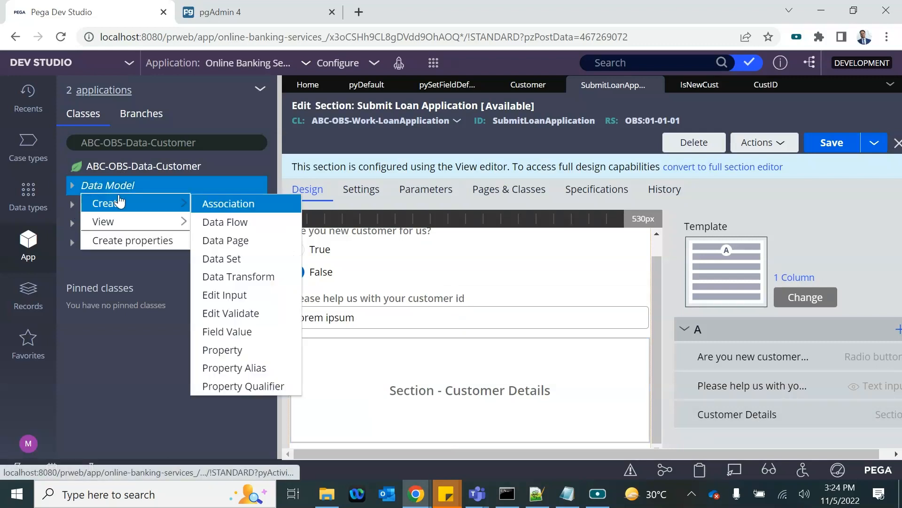
{"action": "left_click", "coordinate": [218, 241]}
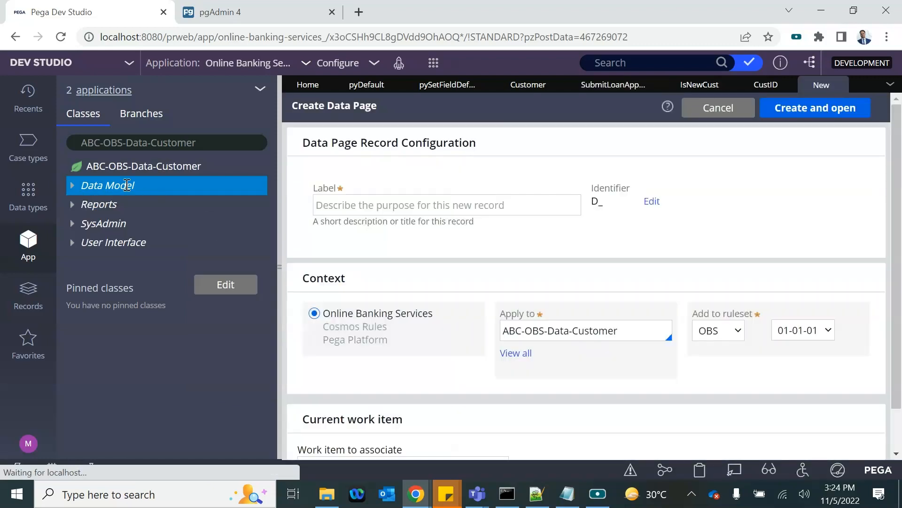
{"action": "left_click", "coordinate": [345, 210]}
{"action": "type", "text": "get Customer Record"}
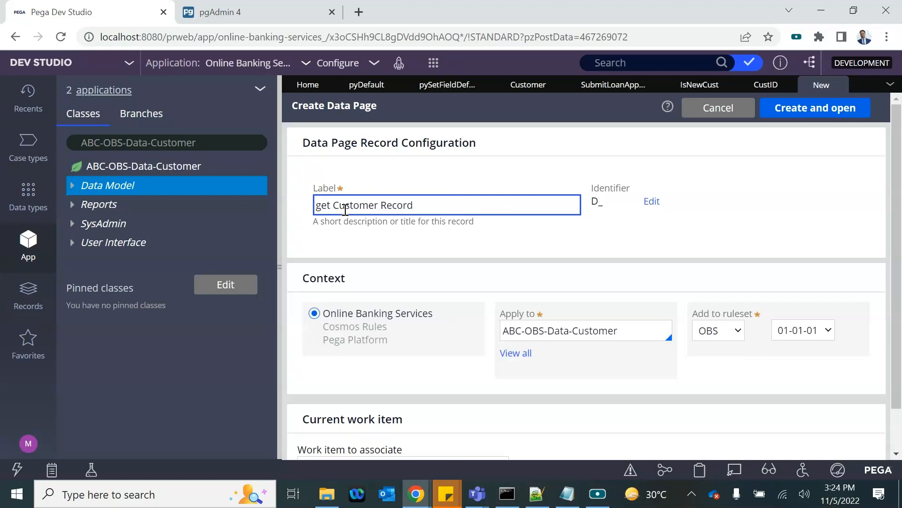
{"action": "left_click", "coordinate": [437, 257]}
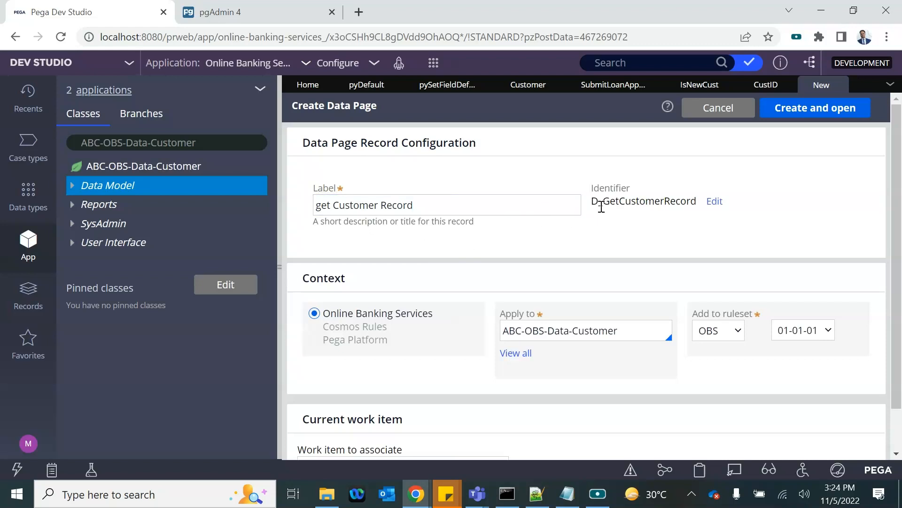
{"action": "left_click_drag", "start_coordinate": [598, 205], "coordinate": [595, 202]}
{"action": "left_click", "coordinate": [321, 207]}
{"action": "type", "text": "G"}
{"action": "key", "text": "BackSpace"}
{"action": "key", "text": "BackSpace"}
{"action": "type", "text": "G"}
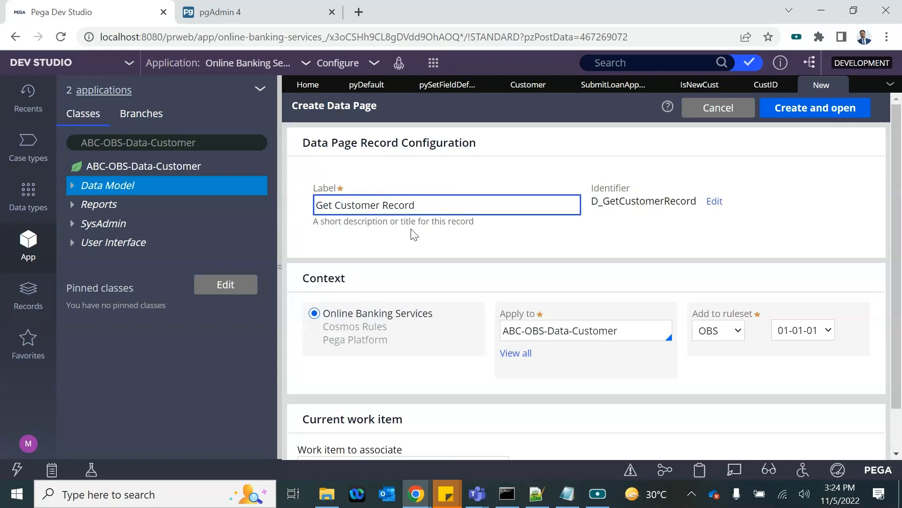
Step: Create and open the data page, then add a String parameter named CUSTID
{"action": "left_click", "coordinate": [841, 109]}
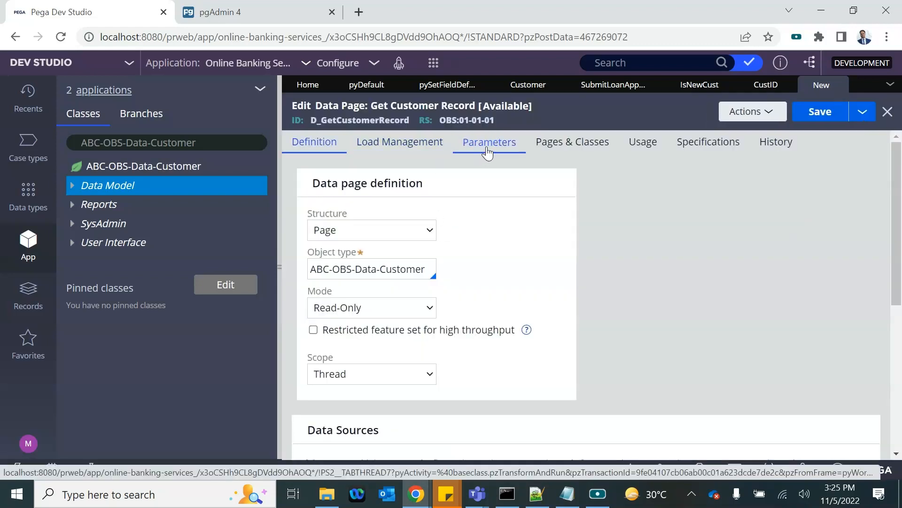
{"action": "left_click", "coordinate": [487, 150]}
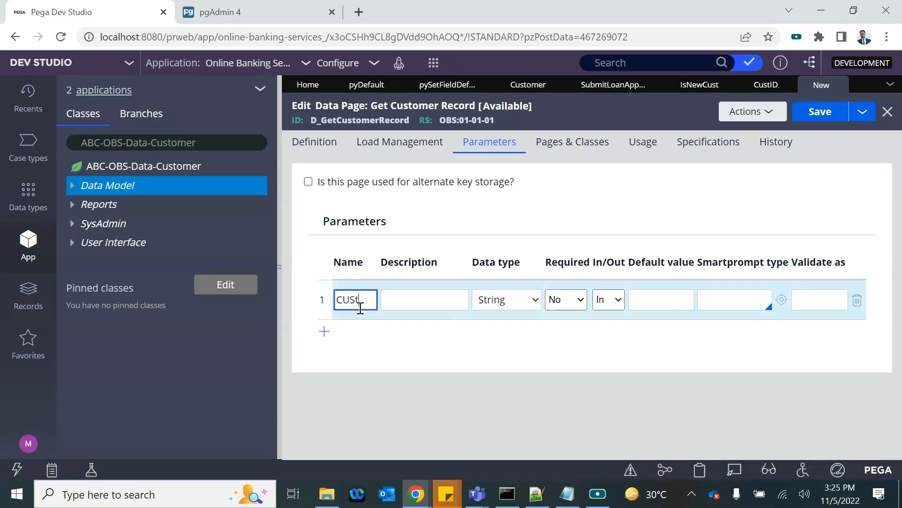
{"action": "key", "text": "BackSpace"}
{"action": "left_click", "coordinate": [276, 267]}
Step: Mark CUSTID as required and return to the Definition tab
{"action": "left_click", "coordinate": [277, 267]}
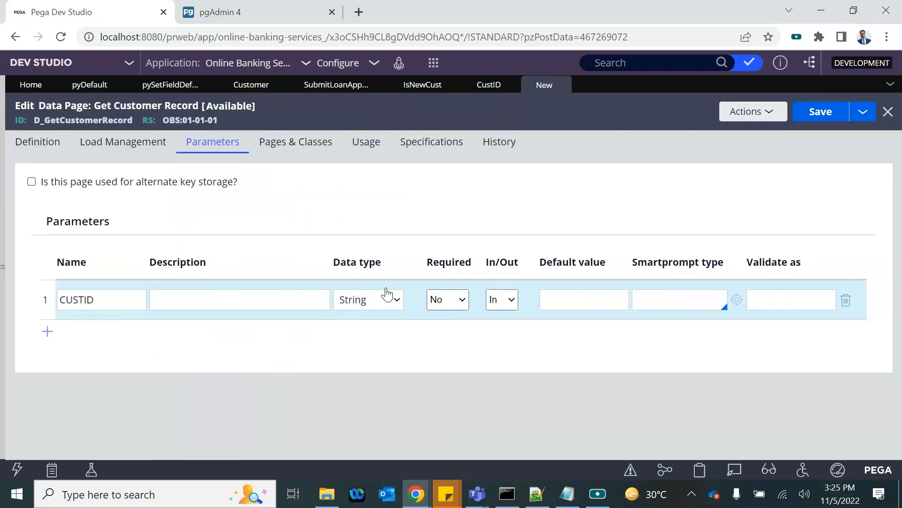
{"action": "left_click", "coordinate": [468, 302]}
{"action": "left_click", "coordinate": [442, 314]}
{"action": "left_click", "coordinate": [171, 296]}
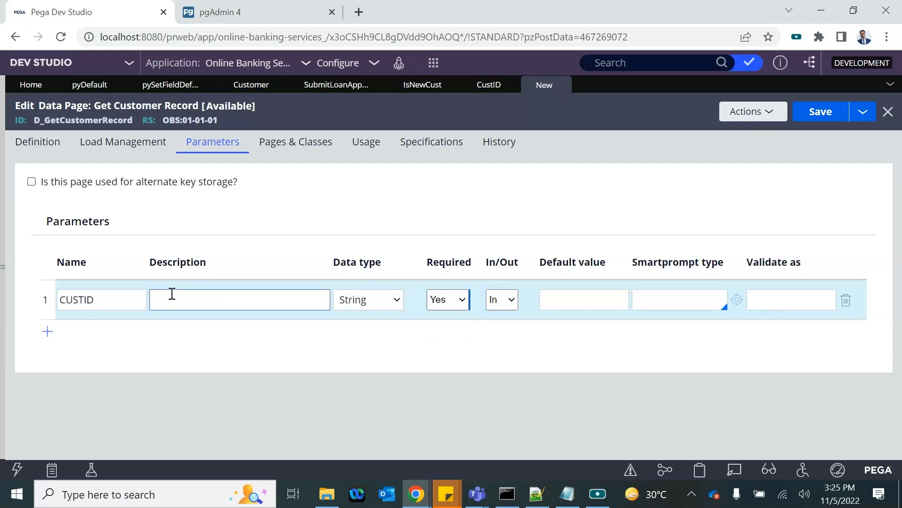
{"action": "double_click", "coordinate": [86, 305]}
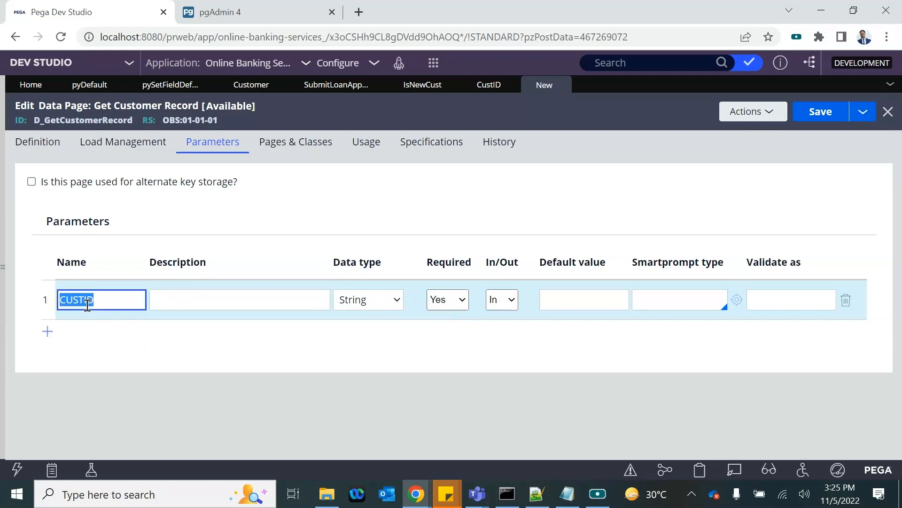
{"action": "left_click", "coordinate": [32, 144]}
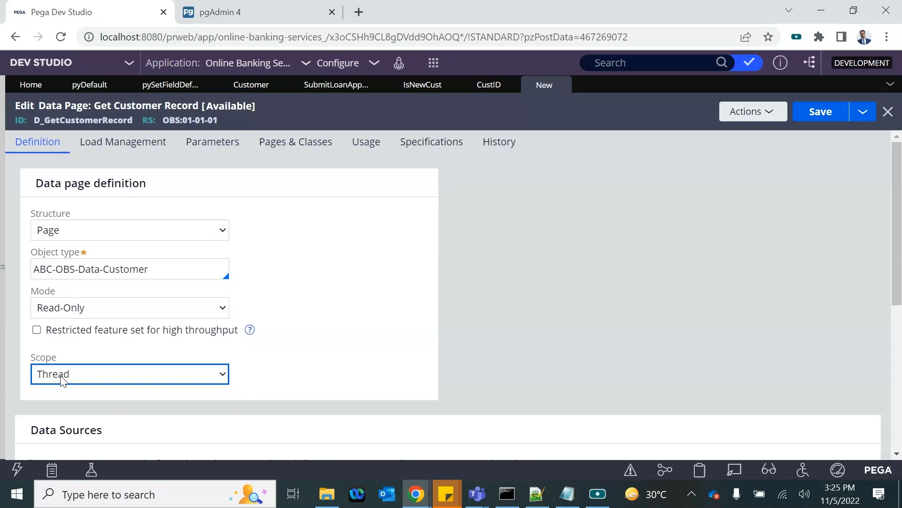
Step: Set the data source to a Lookup on the Customer class
{"action": "scroll", "coordinate": [90, 312], "scroll_direction": "down", "scroll_amount": 3}
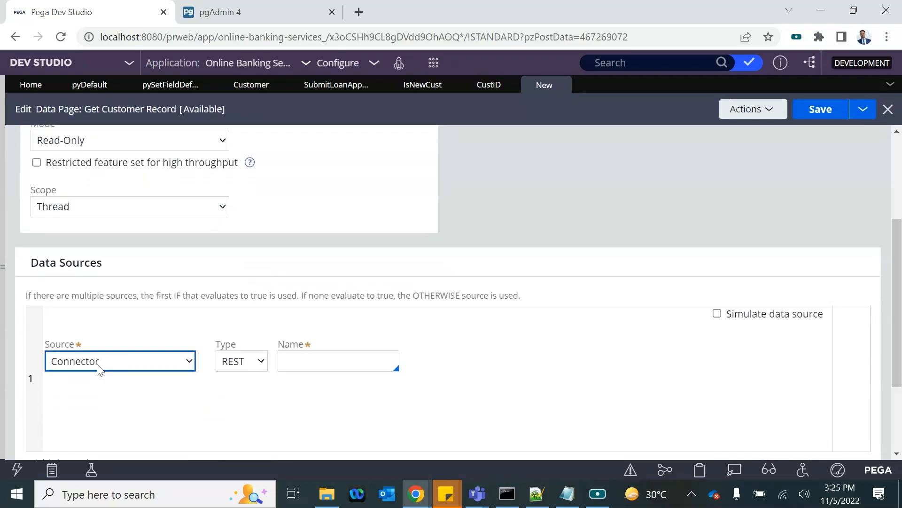
{"action": "left_click", "coordinate": [99, 368]}
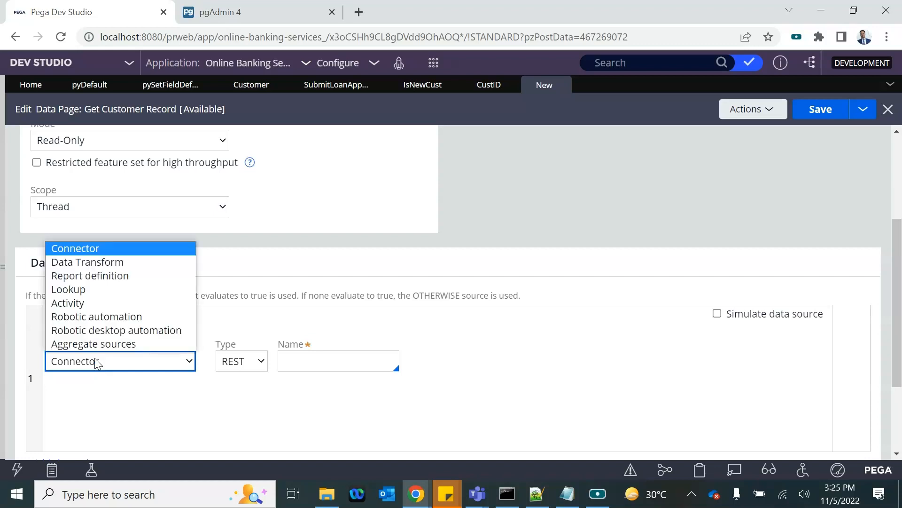
{"action": "left_click", "coordinate": [75, 289]}
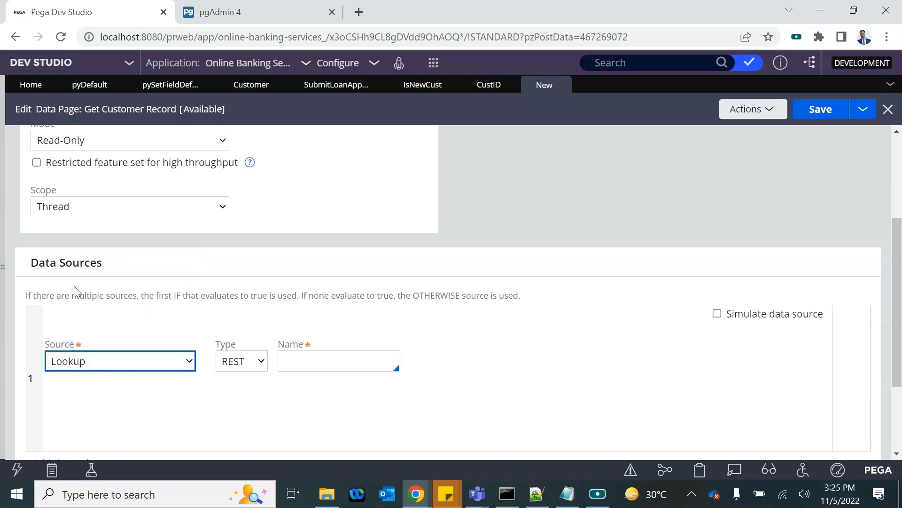
{"action": "left_click", "coordinate": [275, 360]}
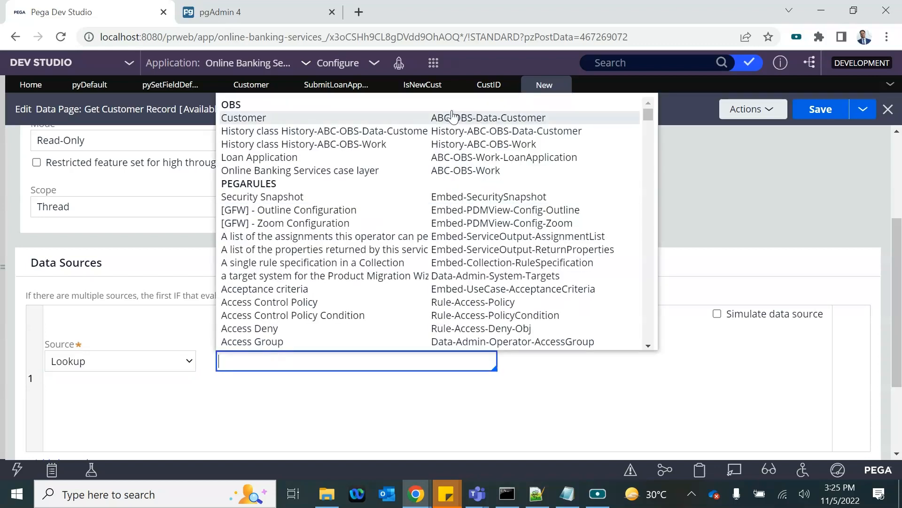
{"action": "left_click", "coordinate": [430, 117]}
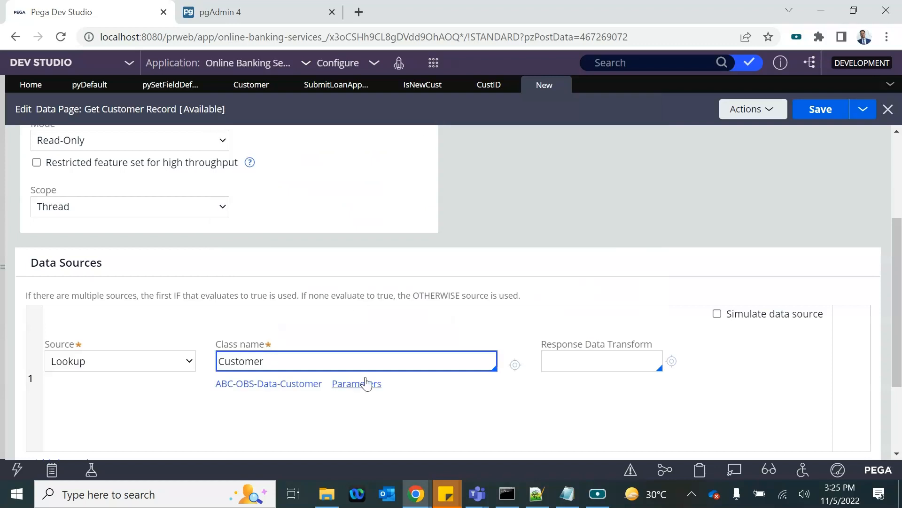
Step: Map the lookup's CID key to param.CUSTID and submit the parameters
{"action": "left_click", "coordinate": [357, 385]}
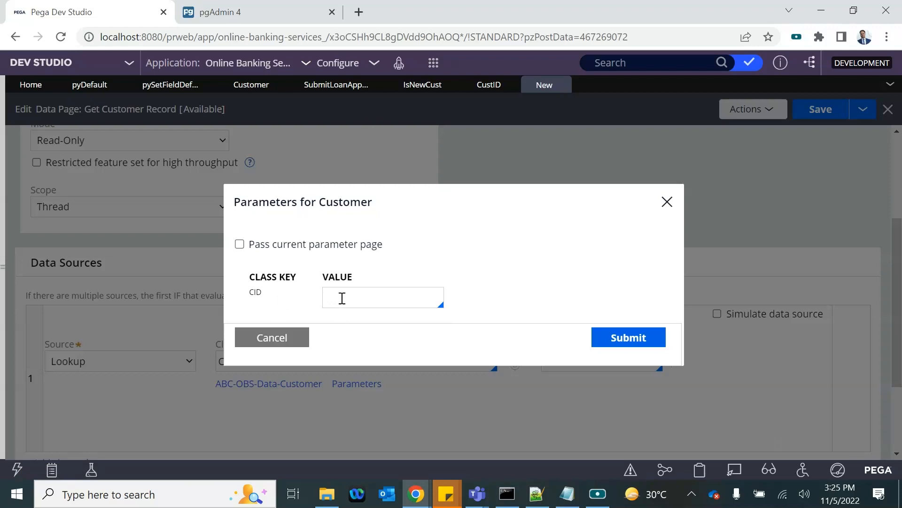
{"action": "type", "text": "ar"}
{"action": "type", "text": "."}
{"action": "key", "text": "Down"}
{"action": "key", "text": "Return"}
{"action": "double_click", "coordinate": [368, 299]}
{"action": "left_click", "coordinate": [348, 302]}
{"action": "left_click", "coordinate": [612, 338]}
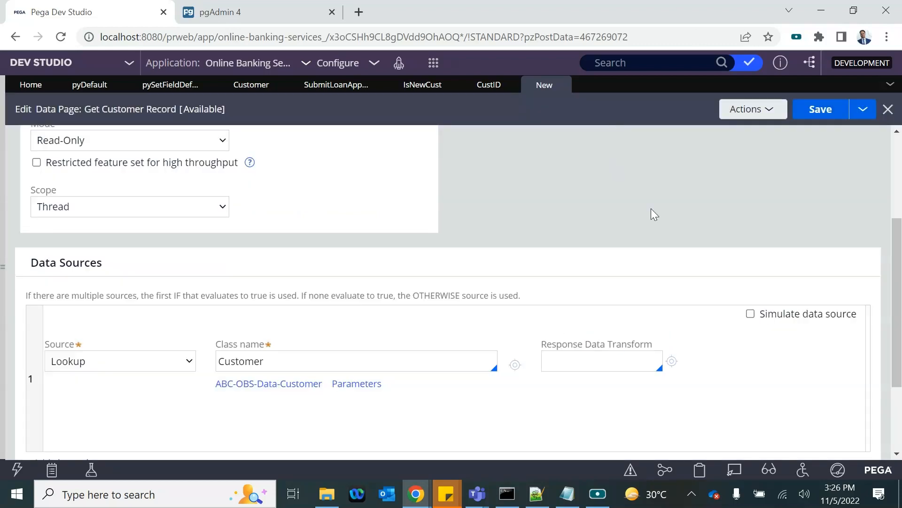
Step: Save the Get Customer Record data page and launch a test run
{"action": "left_click", "coordinate": [812, 106]}
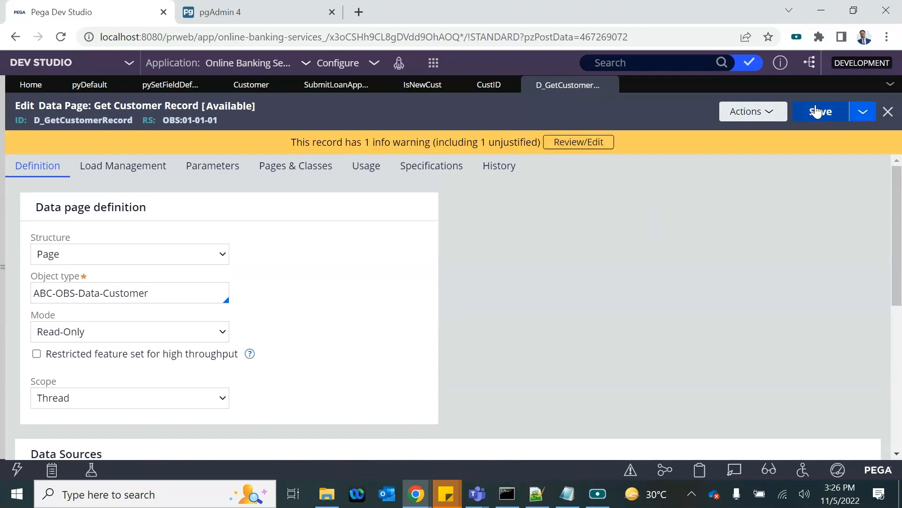
{"action": "left_click", "coordinate": [758, 115]}
{"action": "left_click", "coordinate": [737, 133]}
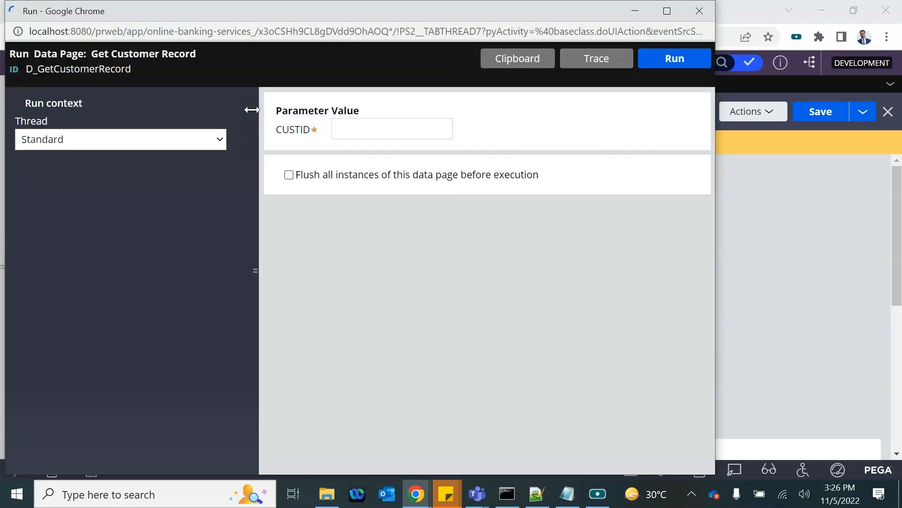
Step: Run it with CUSTID C1, review the returned customer details such as PhoneNumber, then close
{"action": "left_click", "coordinate": [356, 136]}
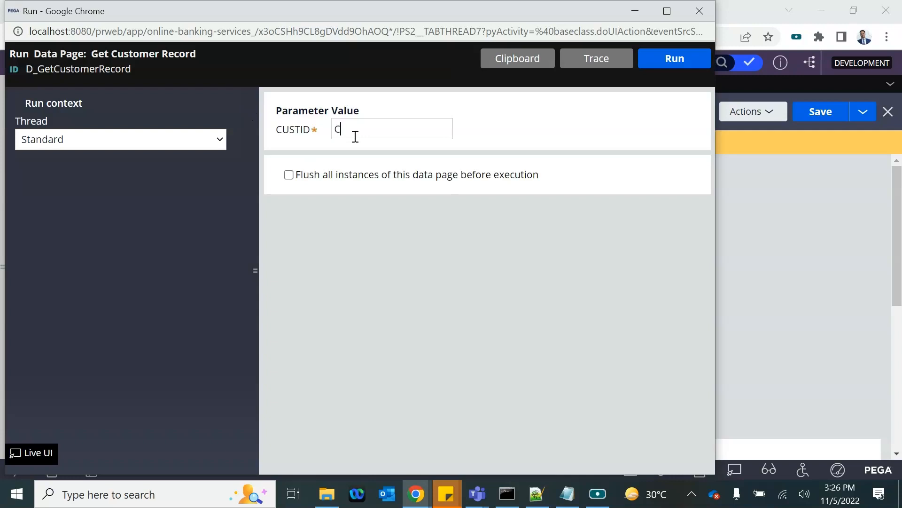
{"action": "left_click", "coordinate": [676, 67]}
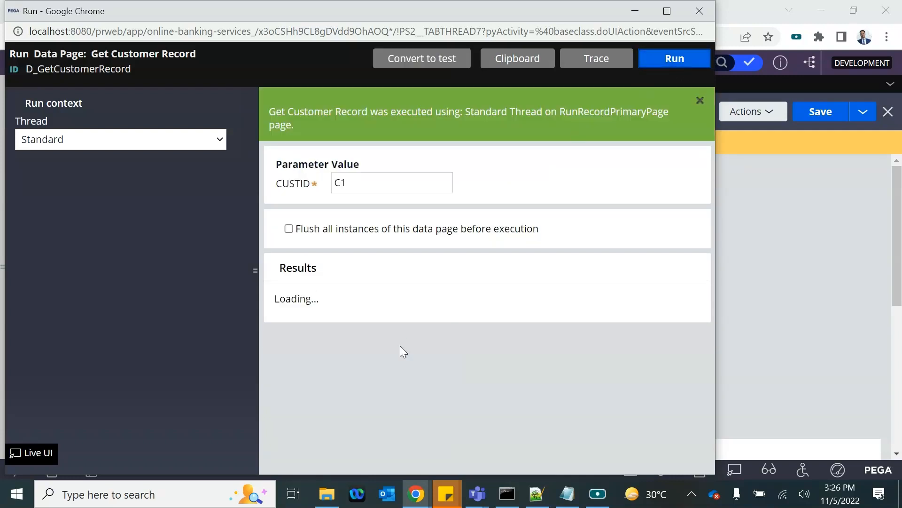
{"action": "scroll", "coordinate": [403, 351], "scroll_direction": "down", "scroll_amount": 1}
{"action": "scroll", "coordinate": [400, 348], "scroll_direction": "down", "scroll_amount": 2}
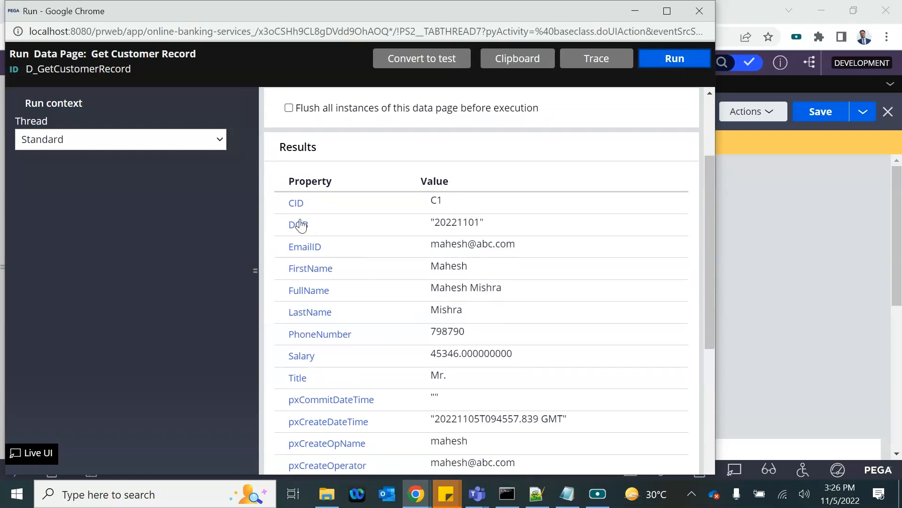
{"action": "scroll", "coordinate": [413, 333], "scroll_direction": "down", "scroll_amount": 7}
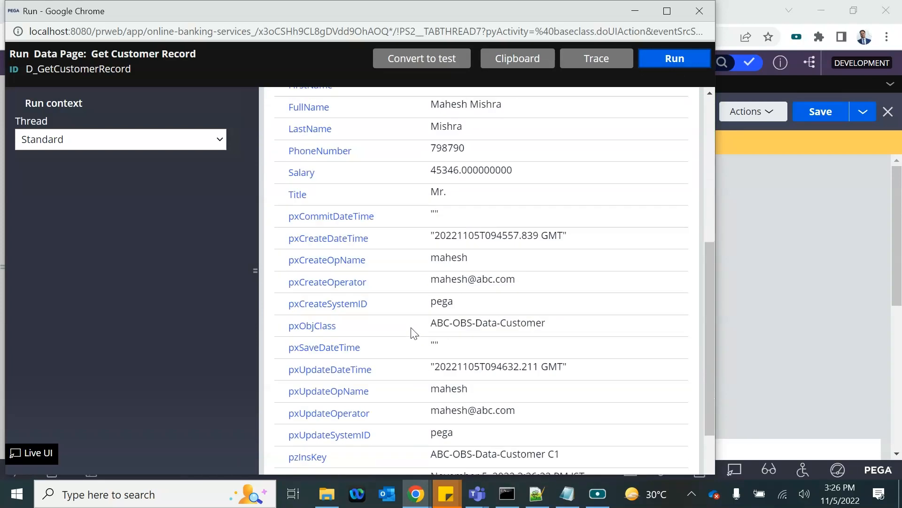
{"action": "scroll", "coordinate": [413, 332], "scroll_direction": "up", "scroll_amount": 9}
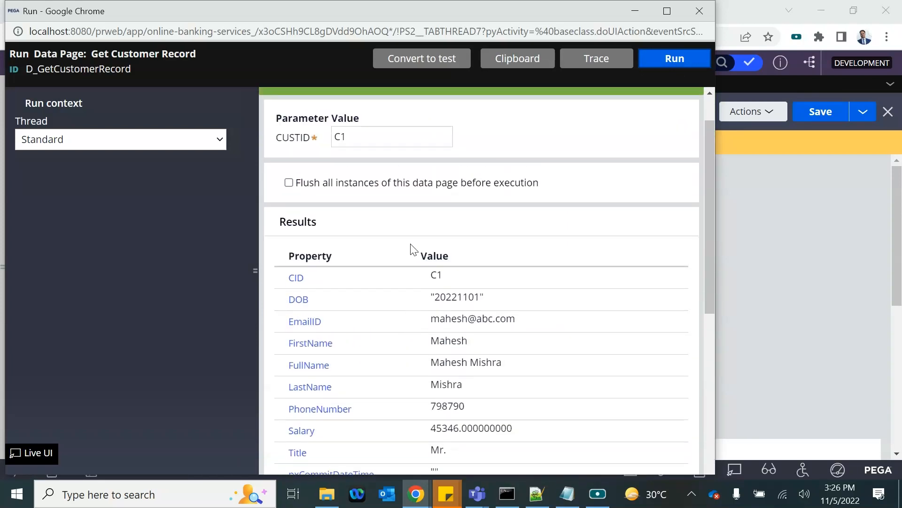
{"action": "left_click", "coordinate": [329, 408]}
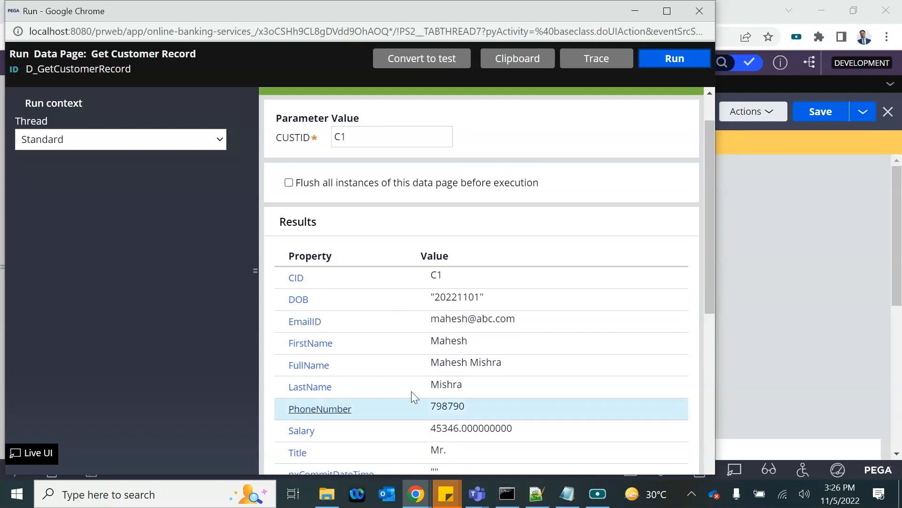
{"action": "scroll", "coordinate": [411, 355], "scroll_direction": "down", "scroll_amount": 4}
{"action": "scroll", "coordinate": [411, 355], "scroll_direction": "up", "scroll_amount": 5}
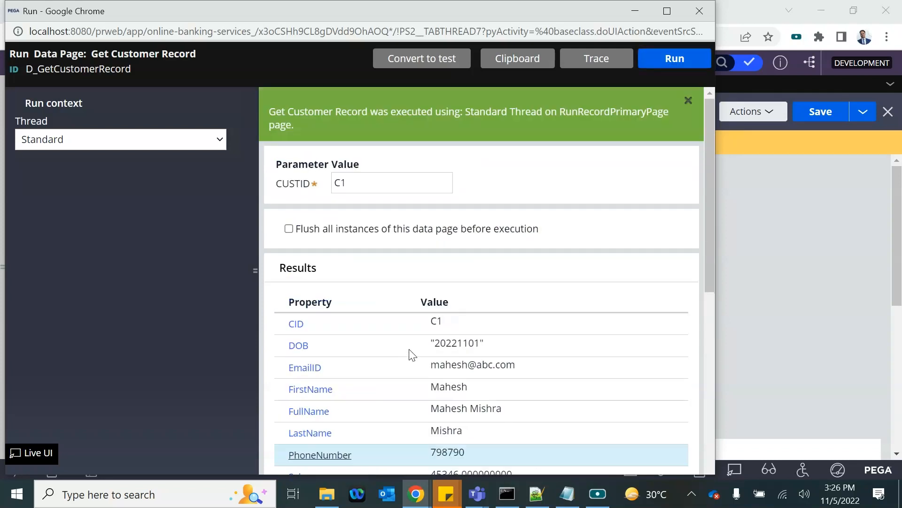
{"action": "scroll", "coordinate": [411, 355], "scroll_direction": "down", "scroll_amount": 10}
{"action": "scroll", "coordinate": [520, 188], "scroll_direction": "up", "scroll_amount": 10}
{"action": "left_click", "coordinate": [700, 11]}
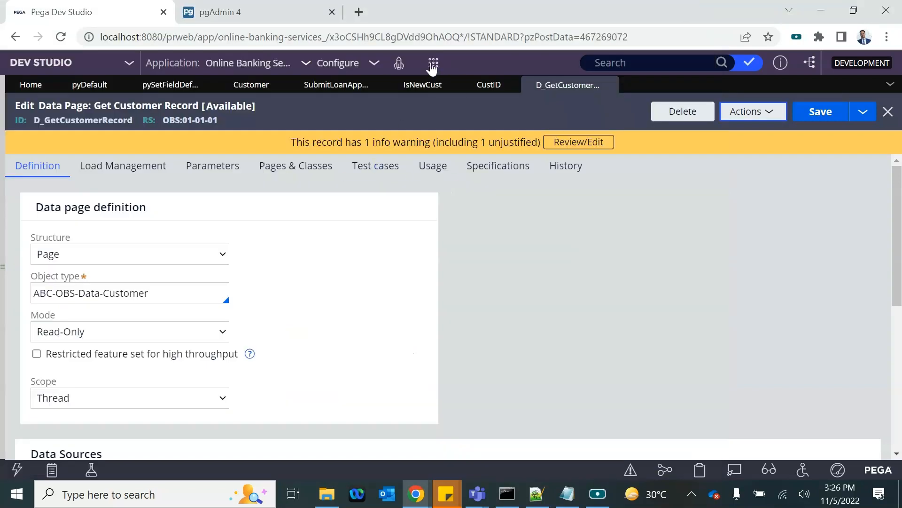
Step: Start a new Loan Application case and toggle the new-customer answer False, True, then False
{"action": "left_click", "coordinate": [434, 62]}
{"action": "left_click", "coordinate": [608, 76]}
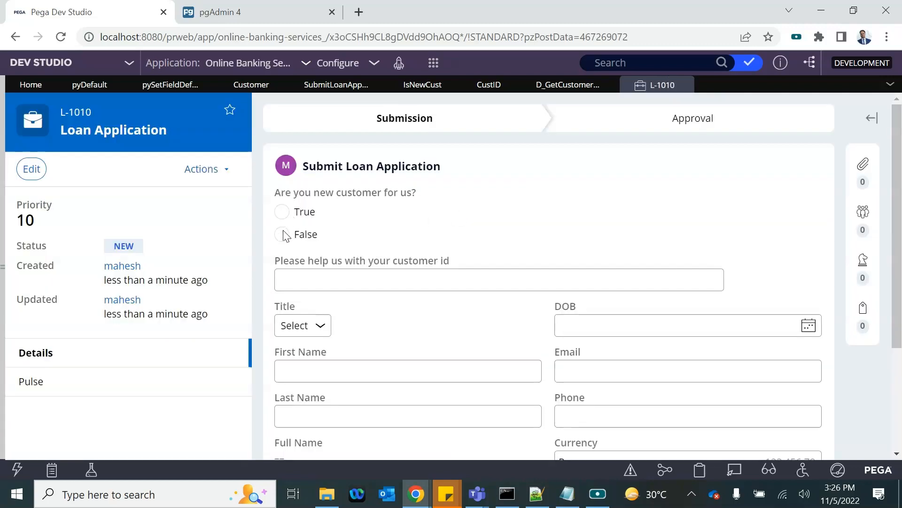
{"action": "left_click", "coordinate": [282, 235]}
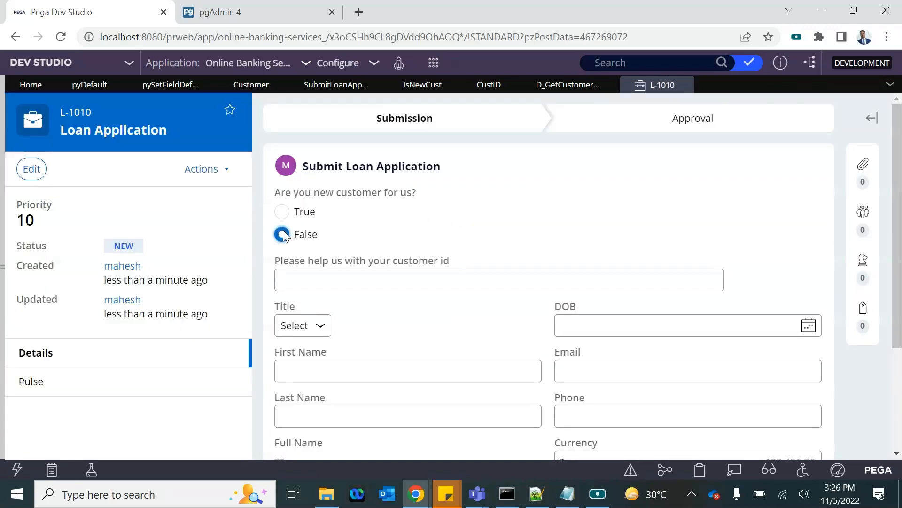
{"action": "left_click", "coordinate": [282, 215]}
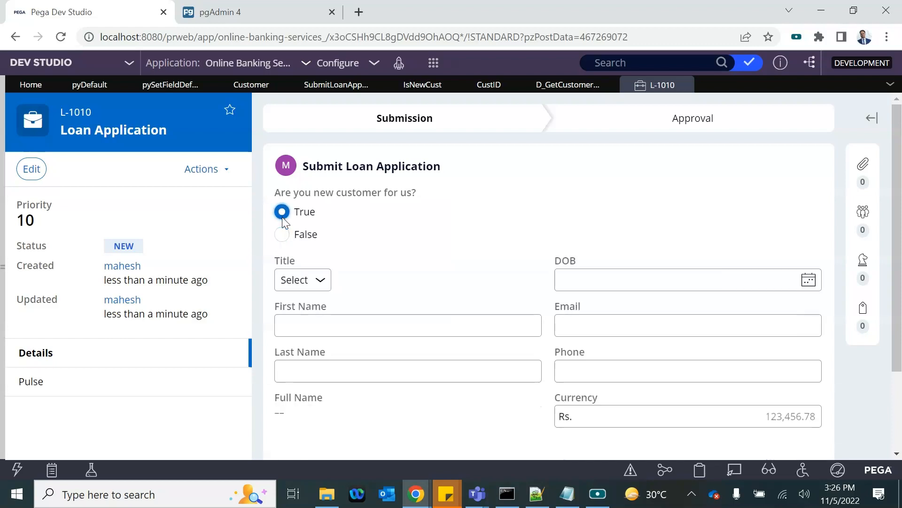
{"action": "left_click", "coordinate": [290, 240]}
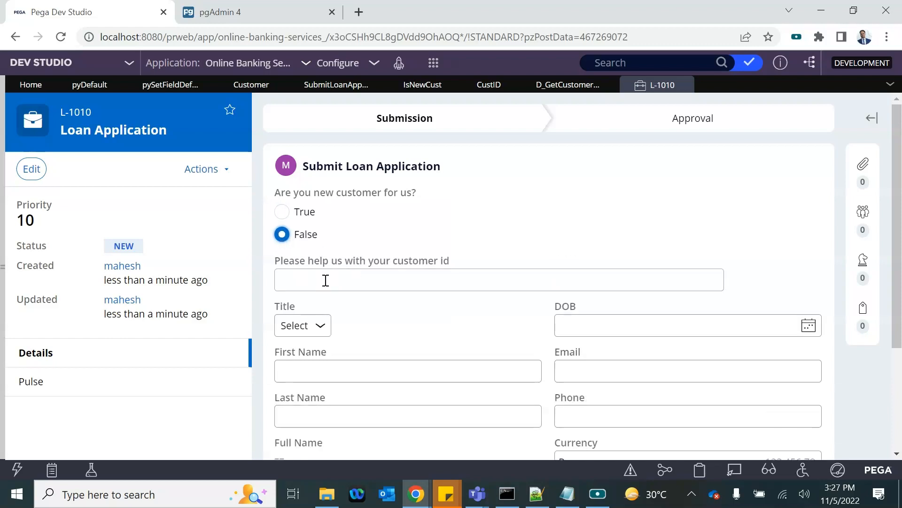
Step: Type CUS into the visible customer id field, then clear it again
{"action": "scroll", "coordinate": [326, 280], "scroll_direction": "down", "scroll_amount": 1}
{"action": "left_click", "coordinate": [326, 253]}
{"action": "type", "text": "CUST"}
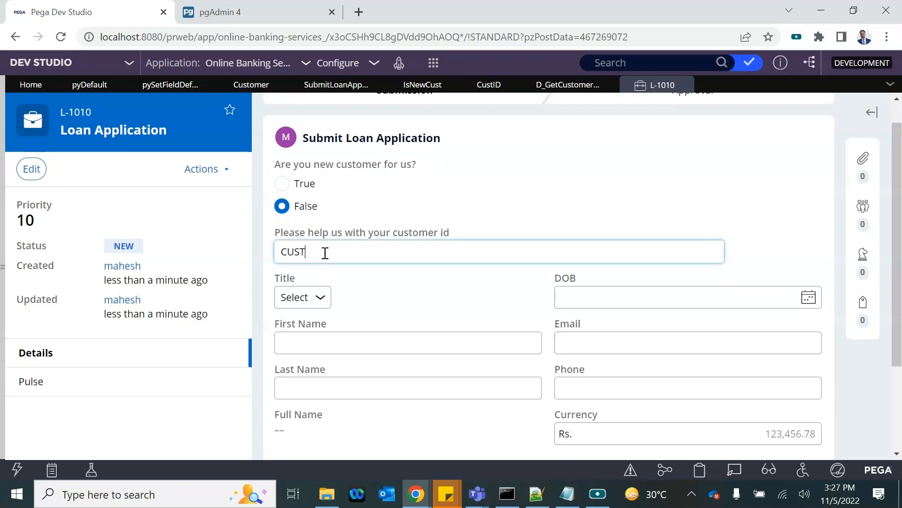
{"action": "left_click", "coordinate": [363, 297]}
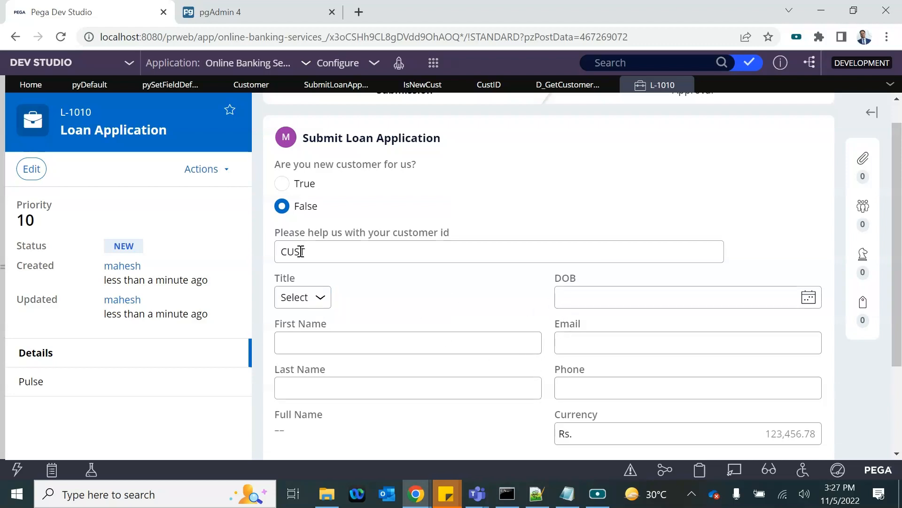
{"action": "left_click_drag", "start_coordinate": [320, 252], "coordinate": [268, 267]}
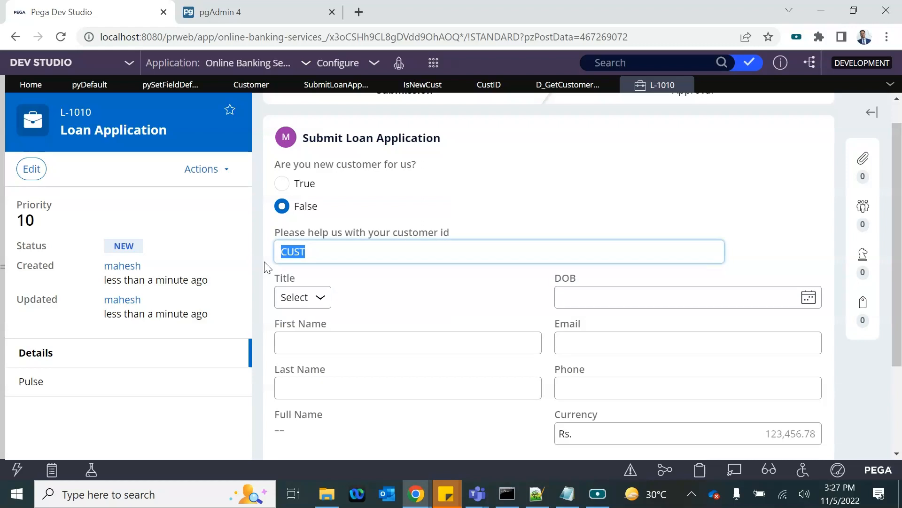
{"action": "key", "text": "BackSpace"}
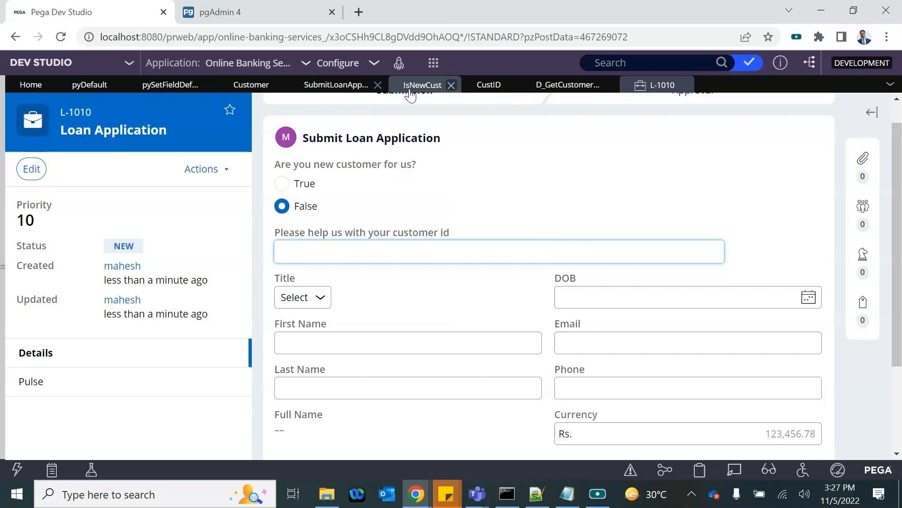
Step: In the customer id field's properties, create an action set triggered on Change
{"action": "left_click", "coordinate": [278, 85]}
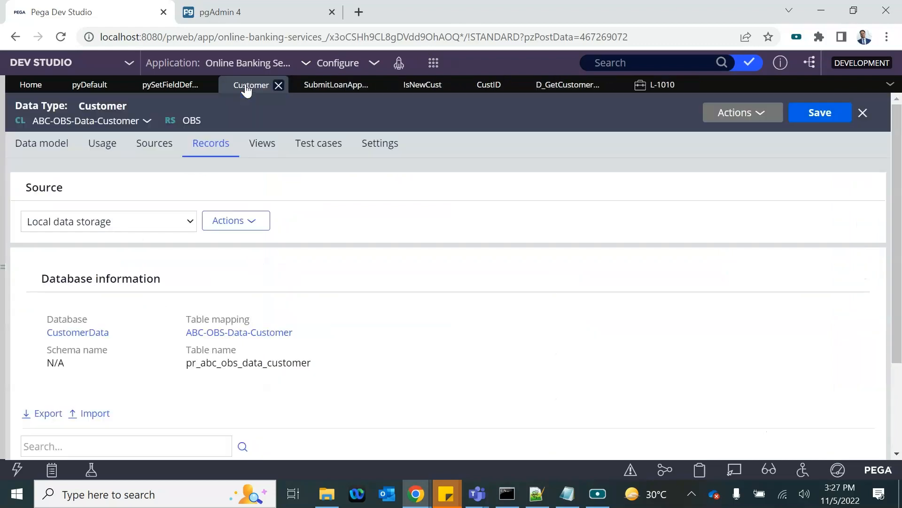
{"action": "left_click", "coordinate": [314, 87]}
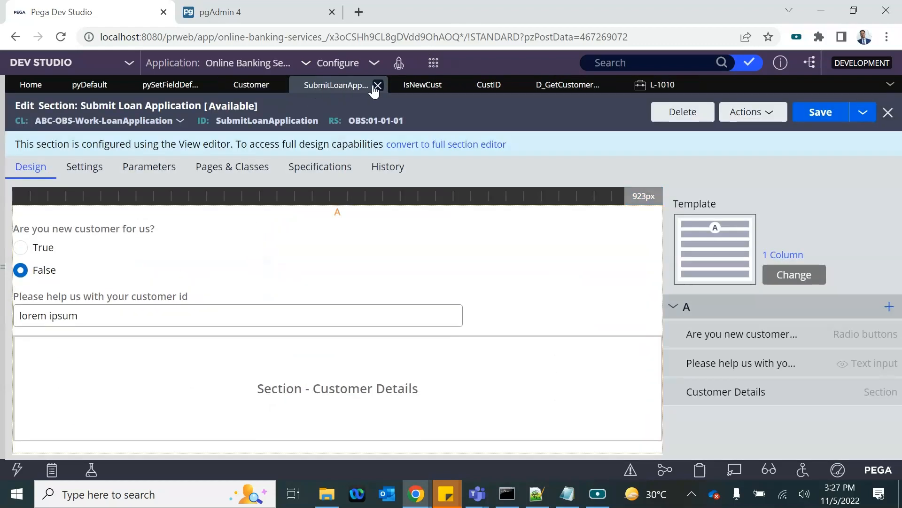
{"action": "double_click", "coordinate": [48, 310]}
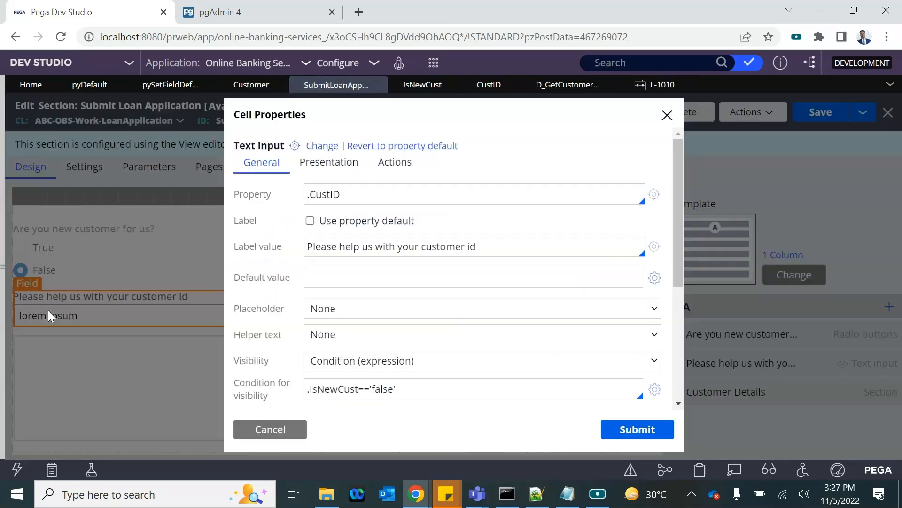
{"action": "left_click", "coordinate": [388, 162]}
{"action": "left_click", "coordinate": [280, 207]}
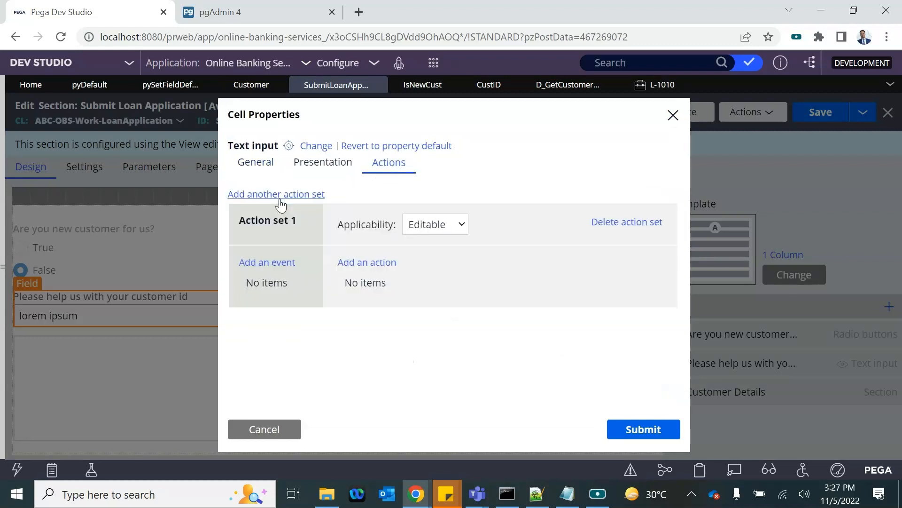
{"action": "left_click", "coordinate": [258, 262]}
{"action": "left_click", "coordinate": [255, 294]}
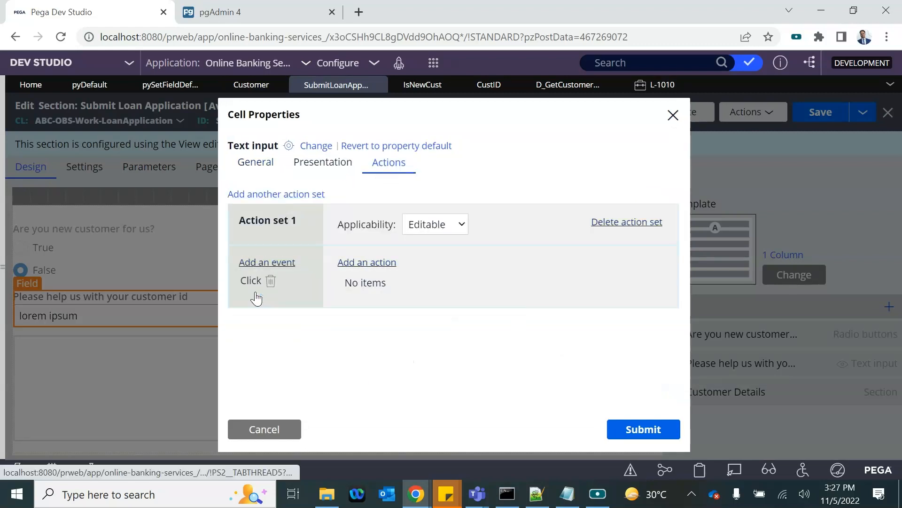
{"action": "left_click", "coordinate": [271, 282]}
{"action": "left_click", "coordinate": [261, 262]}
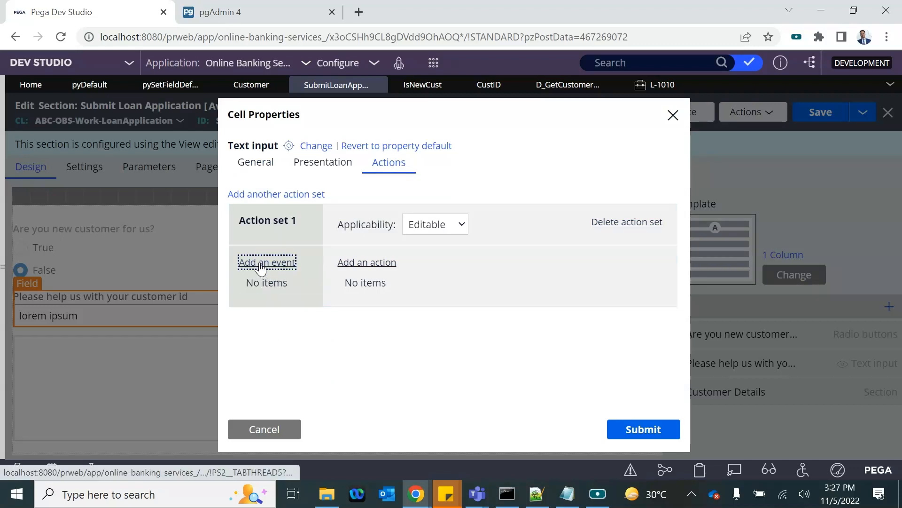
{"action": "left_click", "coordinate": [448, 294]}
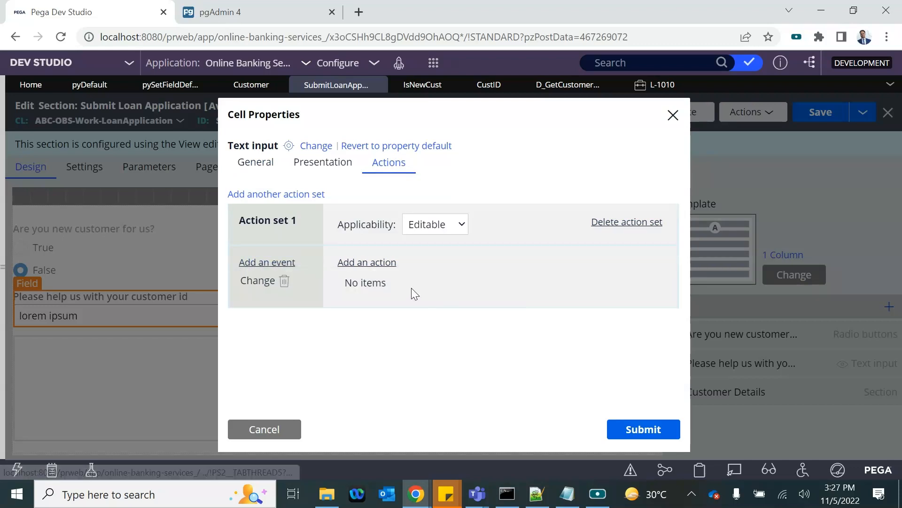
Step: Add Post value and Refresh-This section actions, with data transform PopulateCustomerData
{"action": "left_click", "coordinate": [368, 262]}
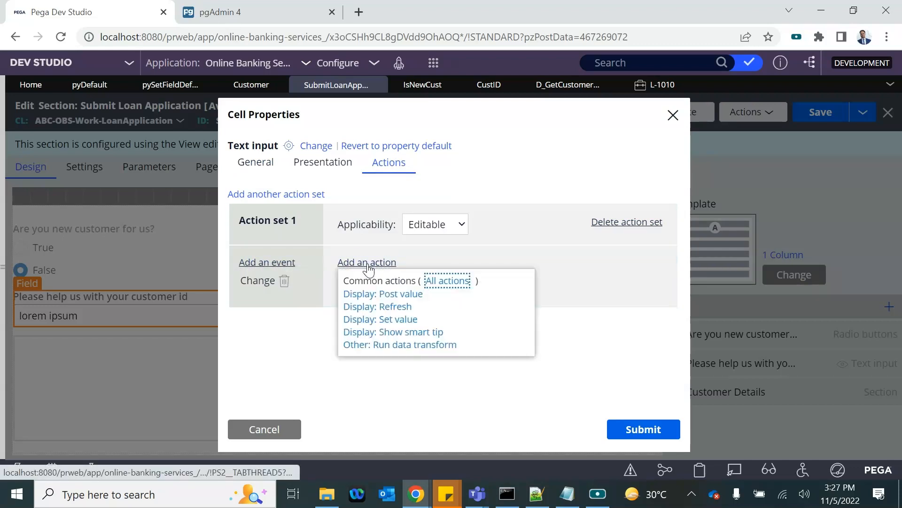
{"action": "left_click", "coordinate": [379, 295]}
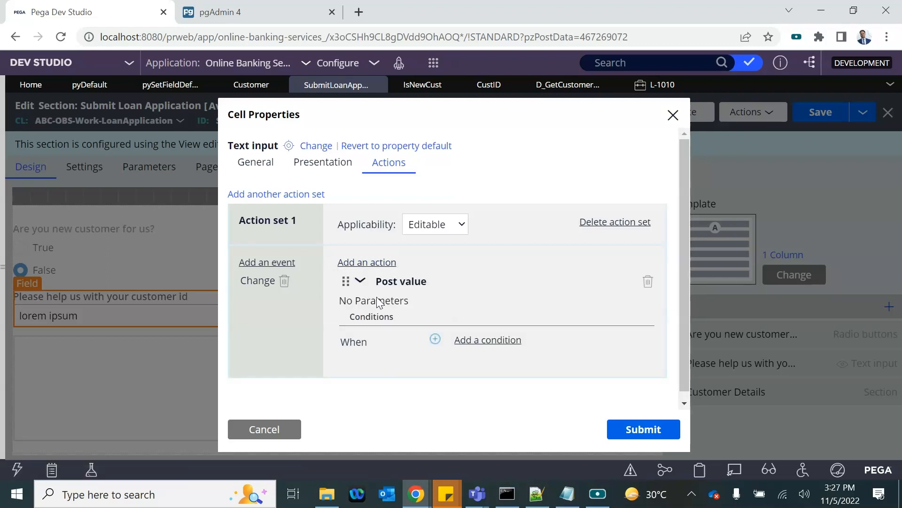
{"action": "left_click", "coordinate": [360, 281]}
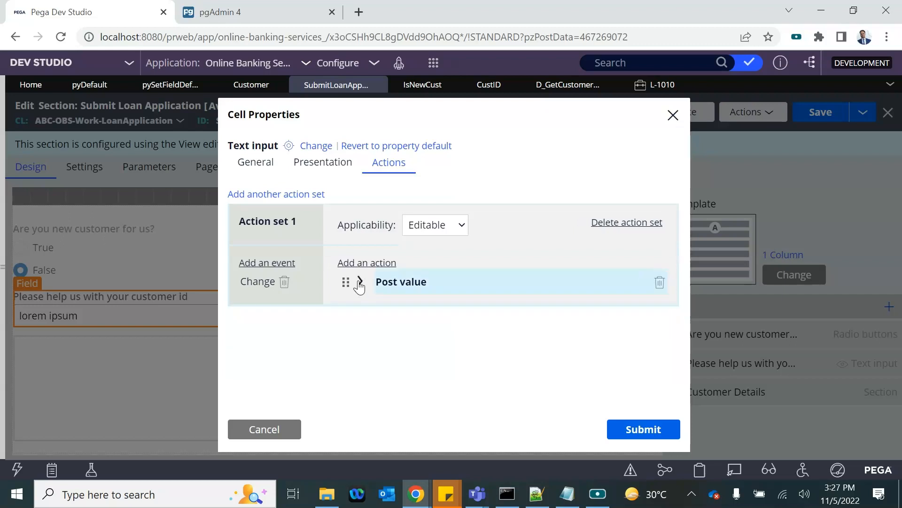
{"action": "left_click", "coordinate": [358, 264]}
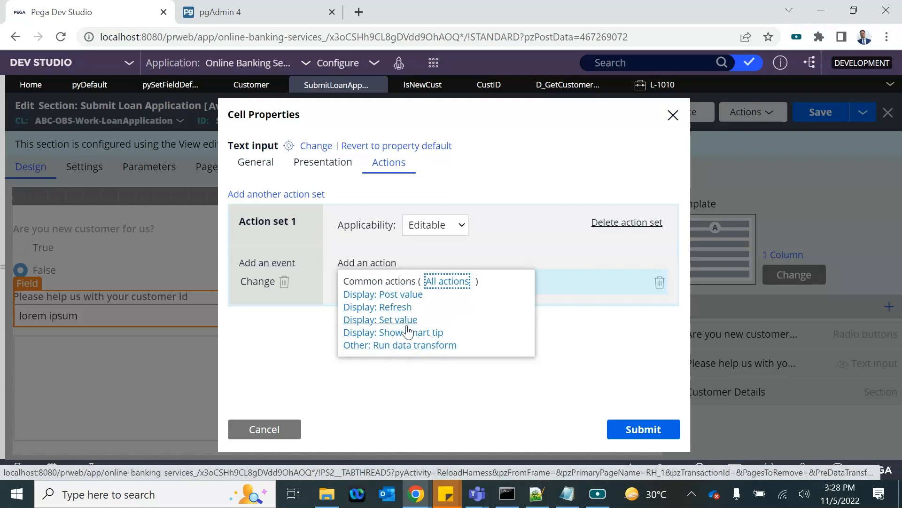
{"action": "left_click", "coordinate": [393, 309]}
{"action": "scroll", "coordinate": [455, 333], "scroll_direction": "down", "scroll_amount": 2}
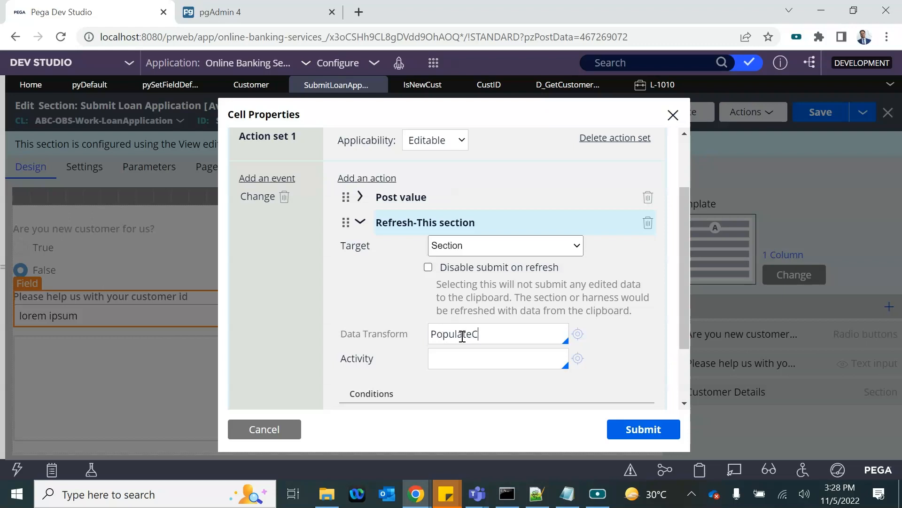
{"action": "type", "text": "omerData"}
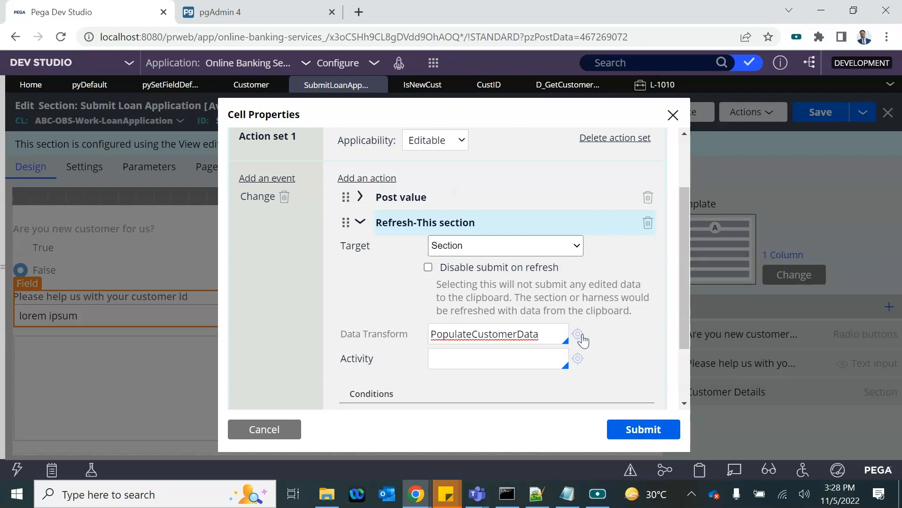
Step: Open the PopulateCustomerData data transform and make row 1 a When step
{"action": "left_click", "coordinate": [581, 335]}
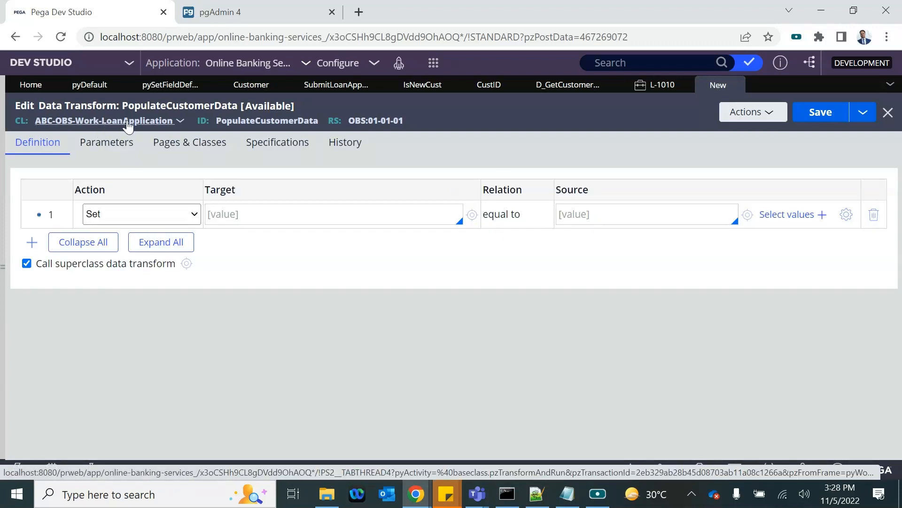
{"action": "left_click", "coordinate": [489, 85]}
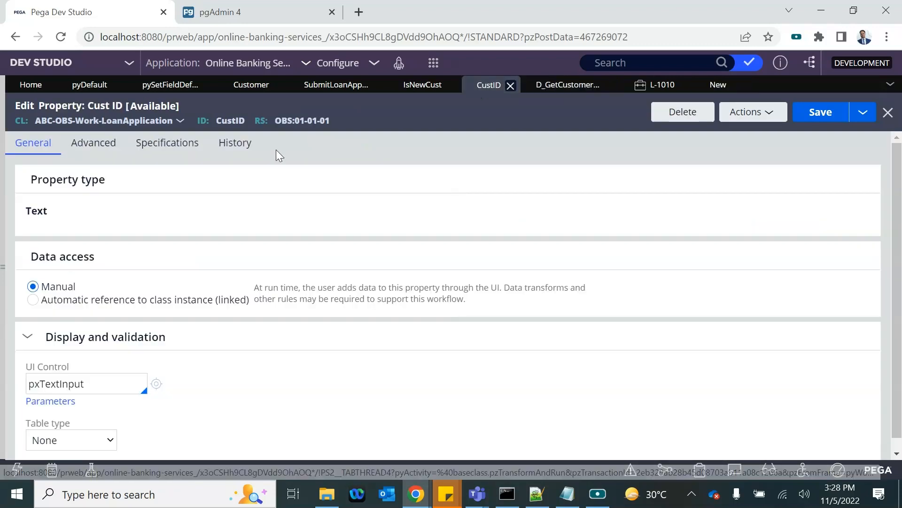
{"action": "left_click", "coordinate": [704, 84]}
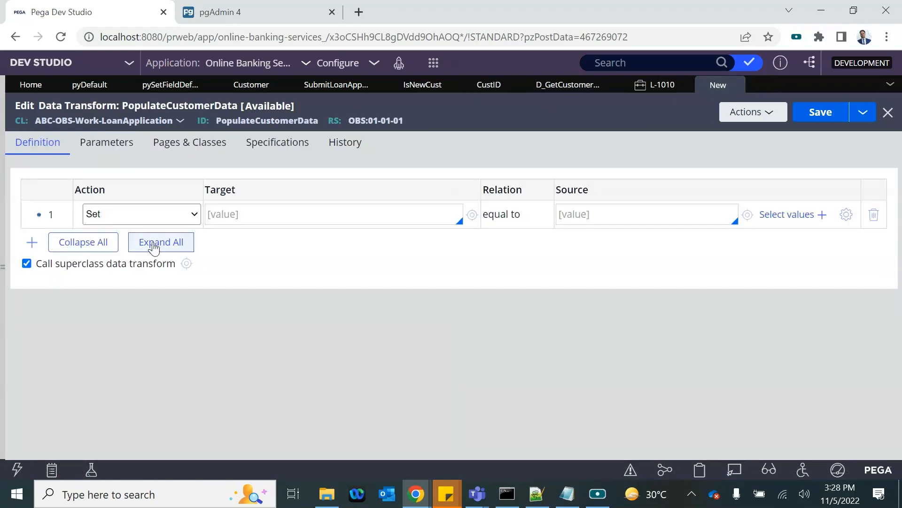
{"action": "left_click", "coordinate": [172, 216]}
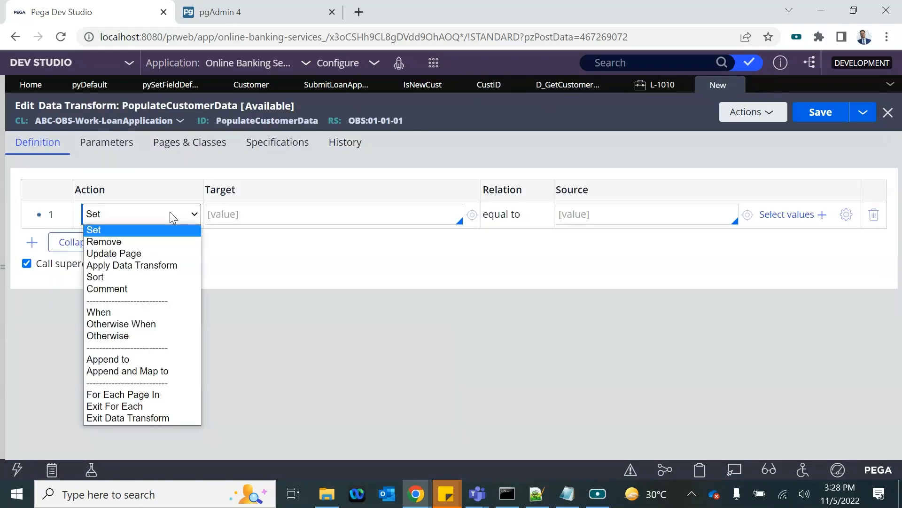
{"action": "left_click", "coordinate": [101, 312]}
Step: Enter row 1's condition .CustID!="", copying CustID from the Cust ID property rule
{"action": "type", "text": ".cus"}
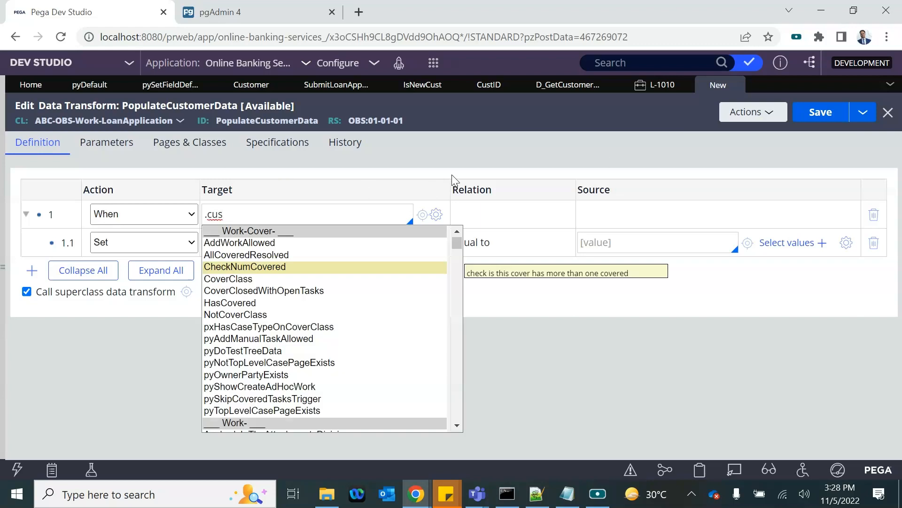
{"action": "key", "text": "ctrl+a"}
{"action": "key", "text": "BackSpace"}
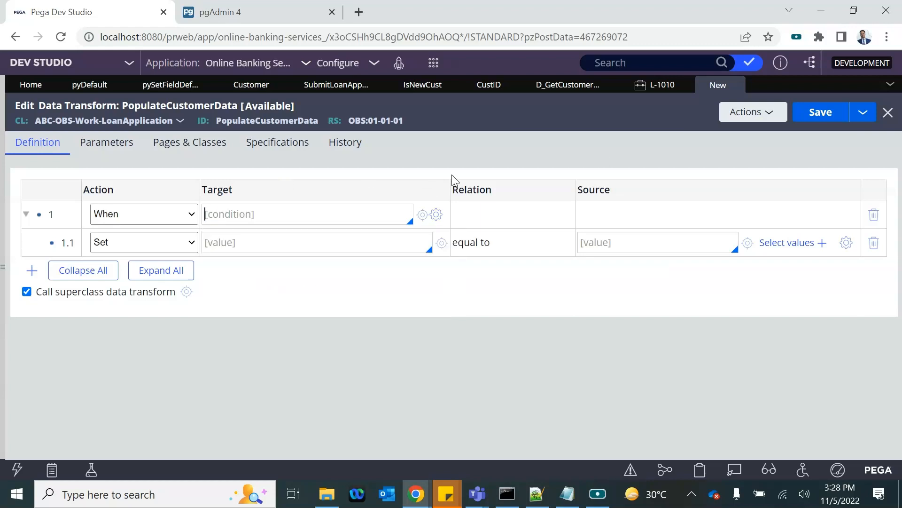
{"action": "left_click", "coordinate": [498, 88]}
{"action": "double_click", "coordinate": [223, 119]}
{"action": "key", "text": "ctrl+c"}
{"action": "left_click", "coordinate": [224, 120]}
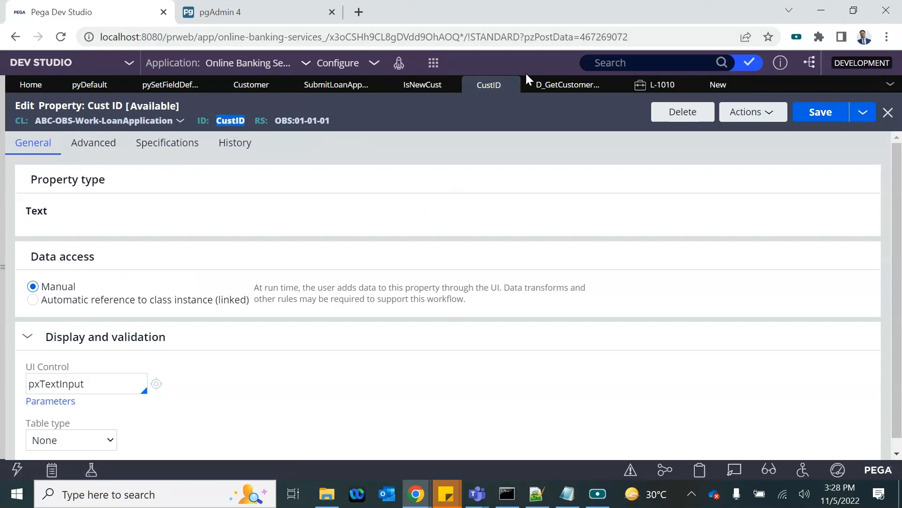
{"action": "left_click", "coordinate": [711, 85]}
{"action": "left_click", "coordinate": [258, 214]}
{"action": "key", "text": "ctrl+v"}
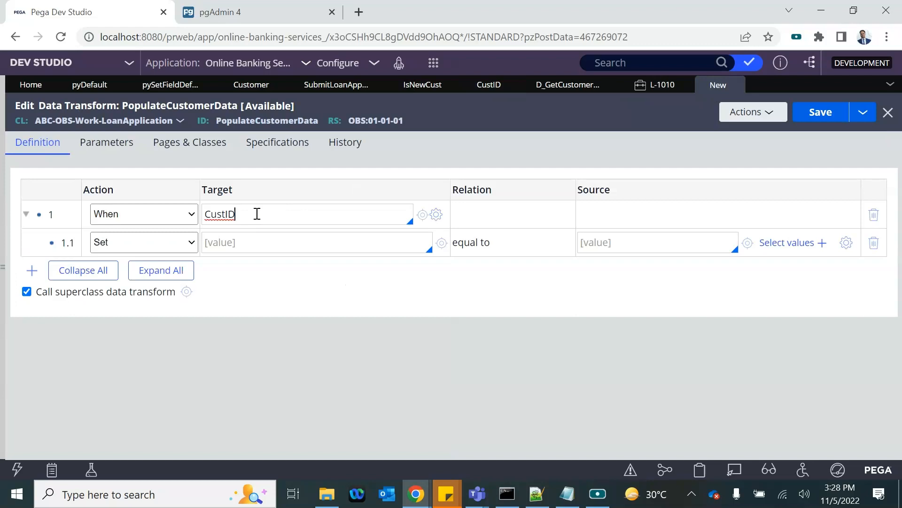
{"action": "left_click", "coordinate": [207, 214]}
{"action": "type", "text": "."}
{"action": "left_click", "coordinate": [256, 230]}
Step: Change nested row 1.1 to an Update Page step
{"action": "left_click", "coordinate": [175, 238]}
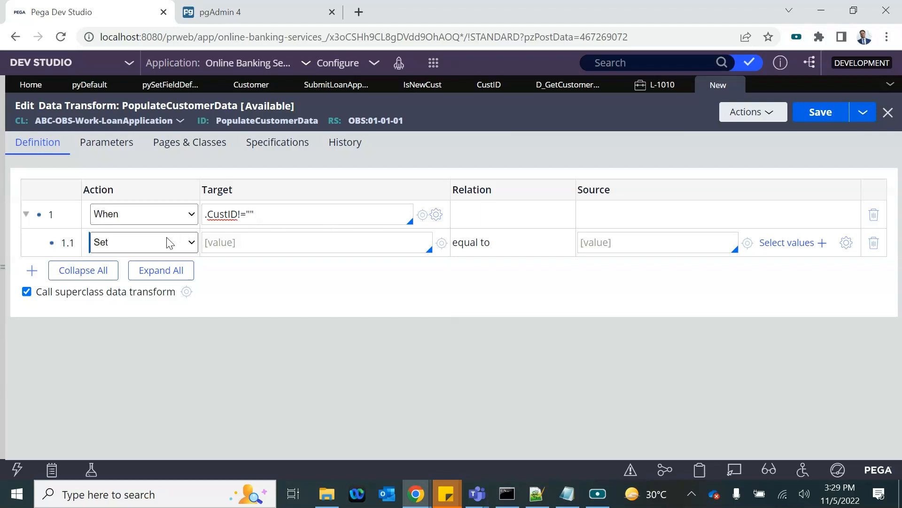
{"action": "left_click", "coordinate": [170, 243]}
{"action": "left_click", "coordinate": [134, 282]}
Step: Make row 1.1 update page .Customer, copying values from source D_GetCustomerRecord
{"action": "left_click", "coordinate": [237, 242]}
{"action": "type", "text": ".Customer"}
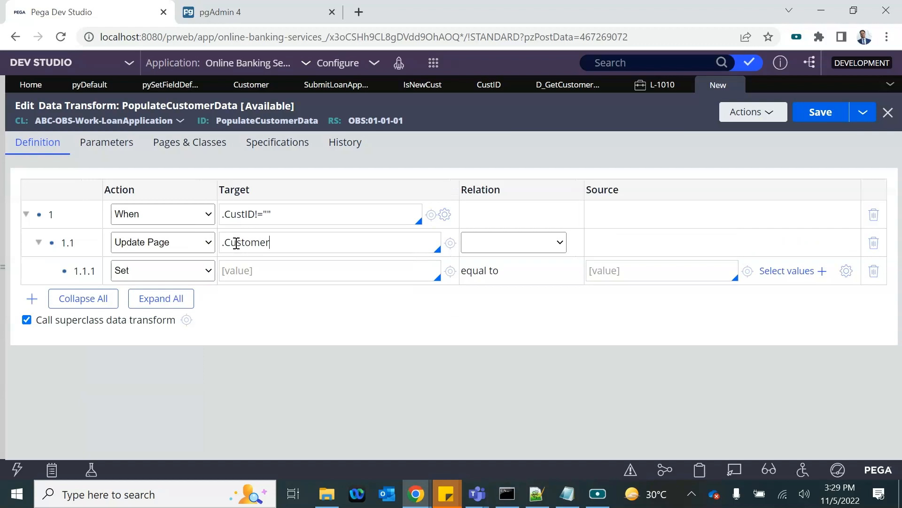
{"action": "left_click", "coordinate": [514, 242]}
{"action": "left_click", "coordinate": [498, 269]}
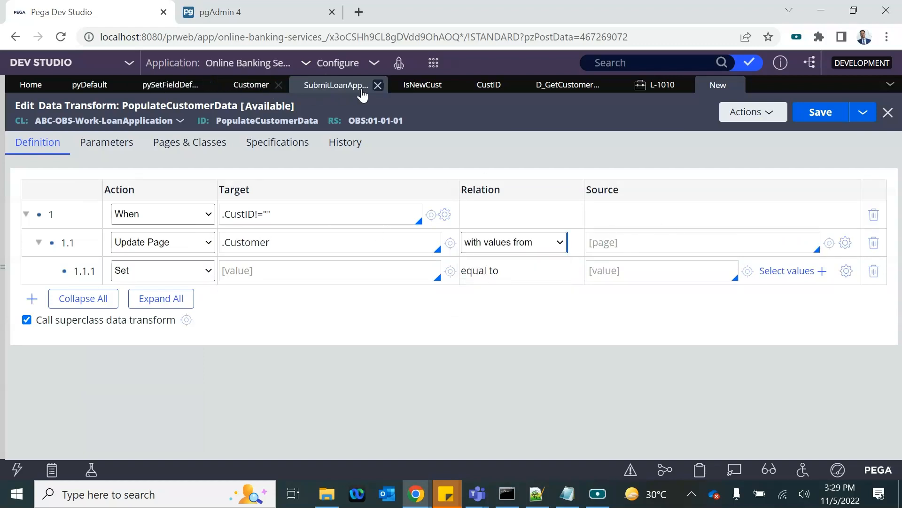
{"action": "left_click", "coordinate": [578, 85]}
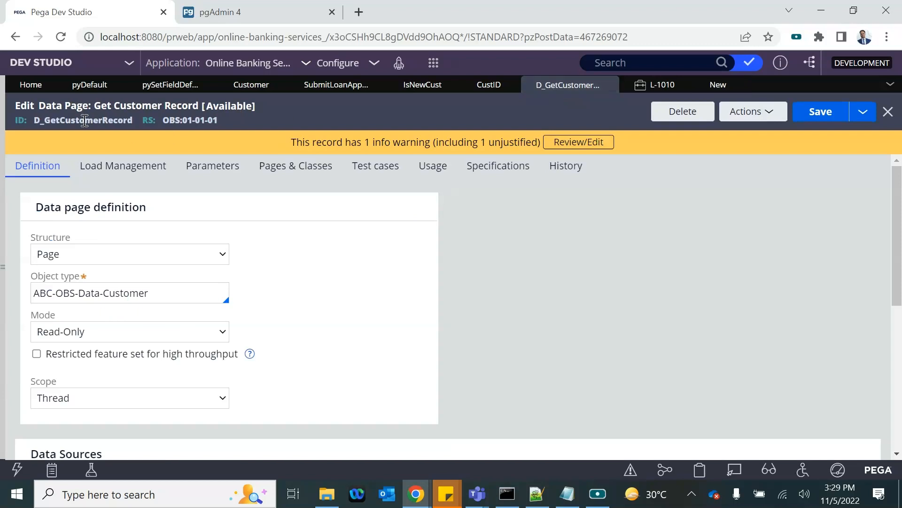
{"action": "double_click", "coordinate": [85, 120]}
{"action": "key", "text": "ctrl+c"}
{"action": "left_click", "coordinate": [708, 84]}
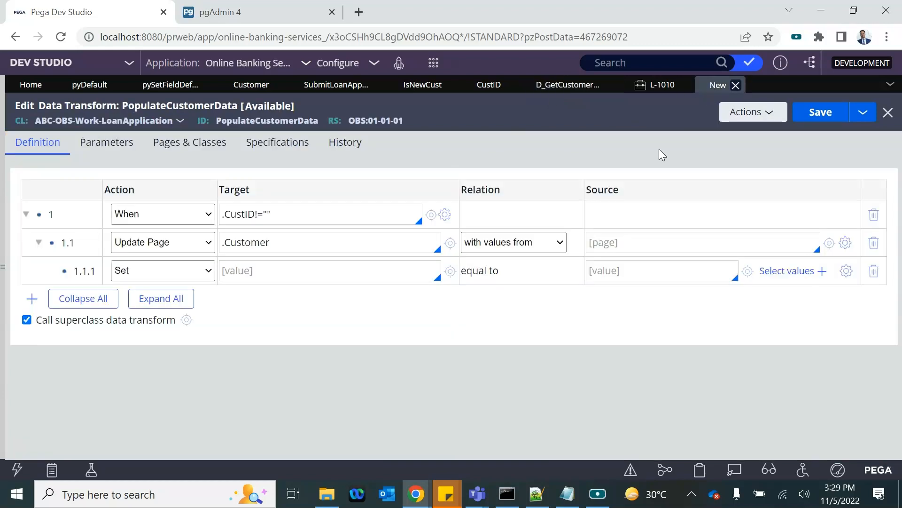
{"action": "left_click", "coordinate": [617, 241]}
{"action": "key", "text": "ctrl+v"}
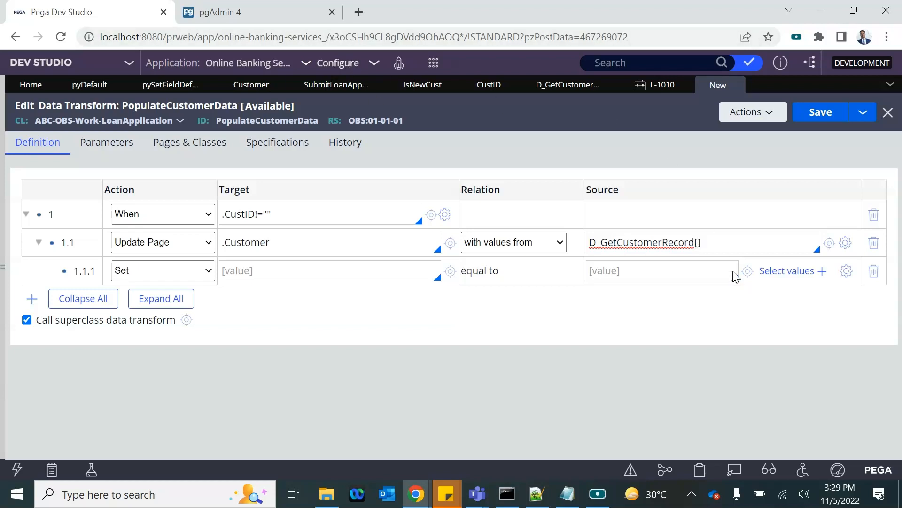
Step: Complete the source as D_GetCustomerRecord[CUSTID:.CustID], passing .CustID as the CUSTID parameter
{"action": "double_click", "coordinate": [701, 245]}
{"action": "left_click", "coordinate": [533, 84]}
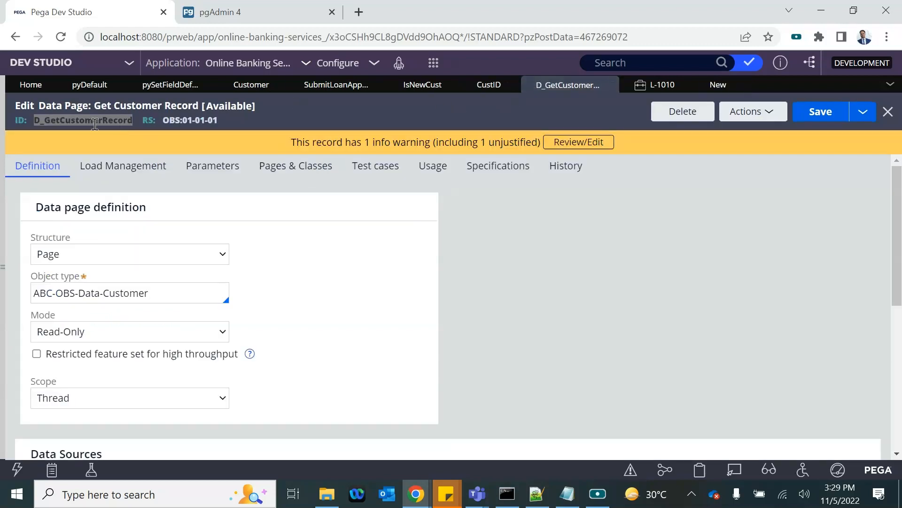
{"action": "left_click", "coordinate": [213, 165]}
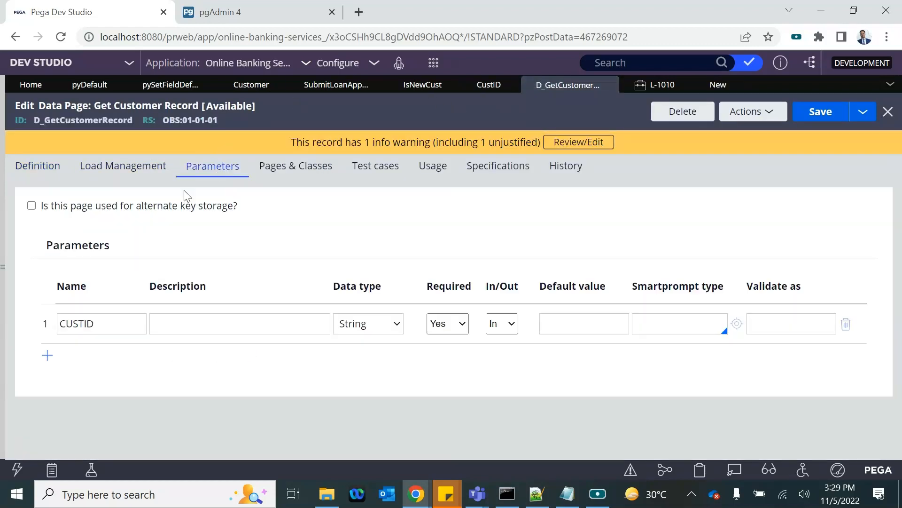
{"action": "double_click", "coordinate": [92, 324]}
{"action": "key", "text": "ctrl+c"}
{"action": "left_click", "coordinate": [704, 82]}
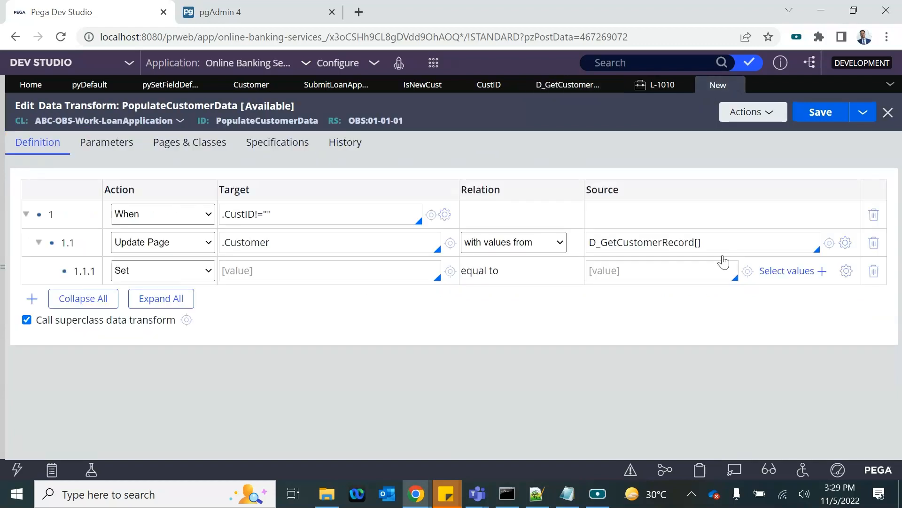
{"action": "key", "text": "ctrl+v"}
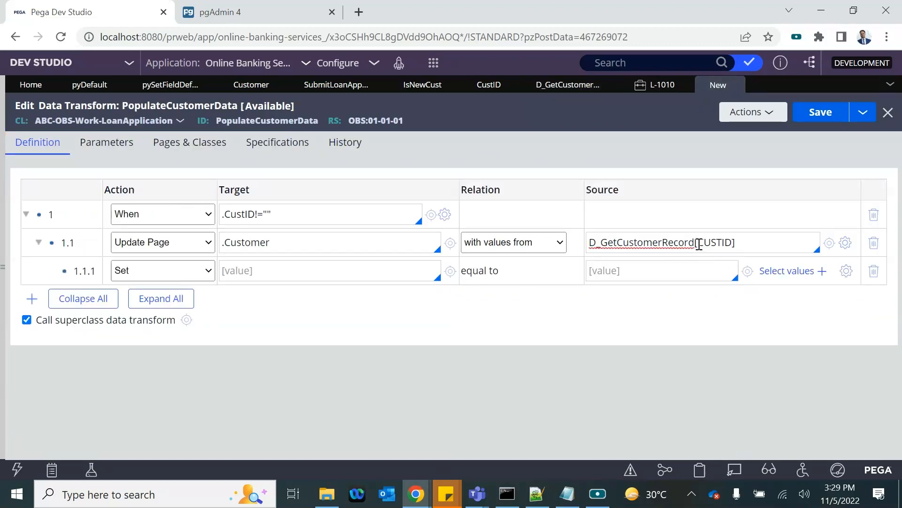
{"action": "left_click_drag", "start_coordinate": [255, 215], "coordinate": [211, 218]}
{"action": "key", "text": "ctrl+c"}
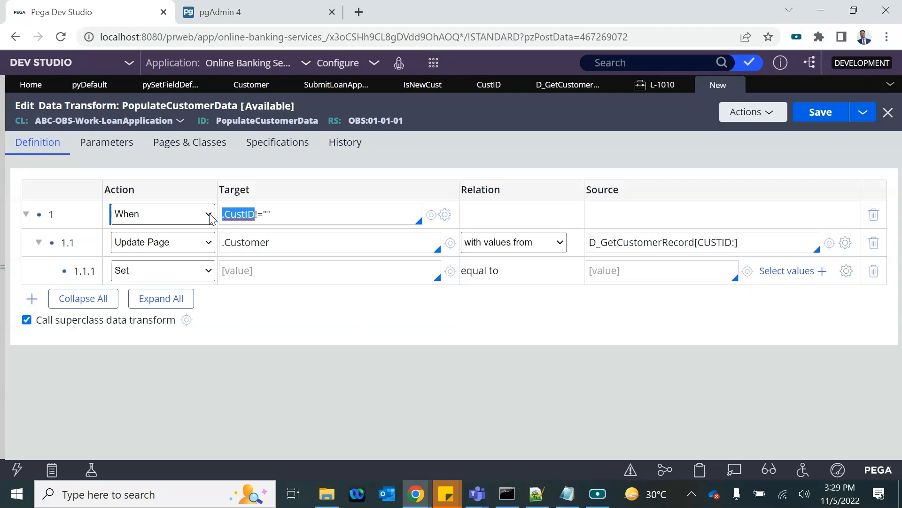
{"action": "left_click", "coordinate": [735, 243]}
{"action": "key", "text": "ctrl+v"}
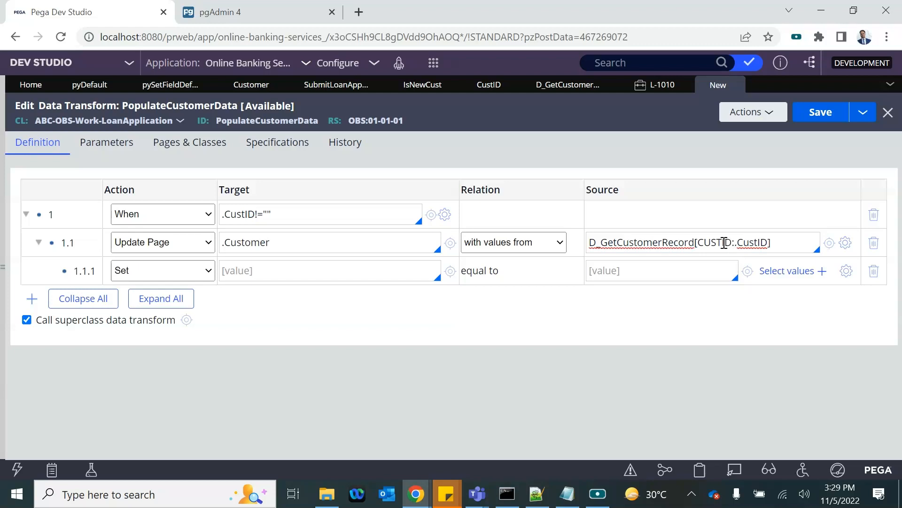
{"action": "double_click", "coordinate": [755, 243]}
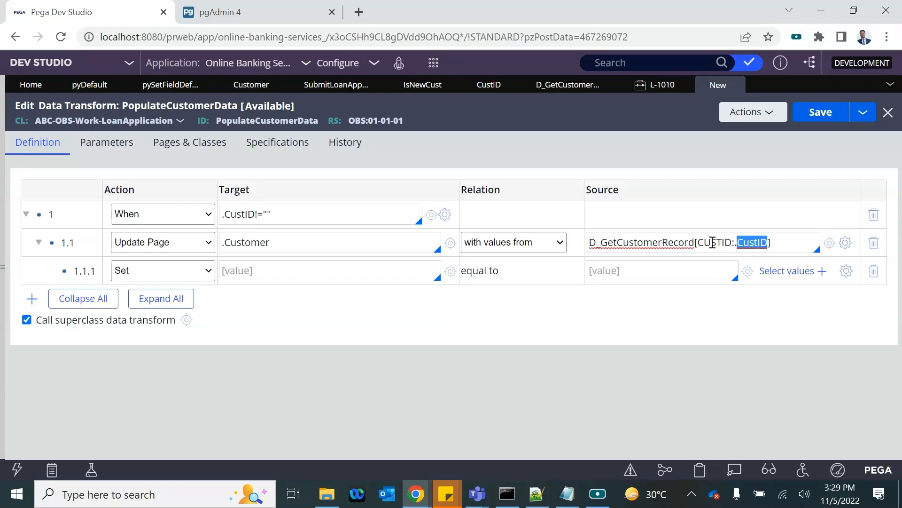
{"action": "double_click", "coordinate": [654, 244]}
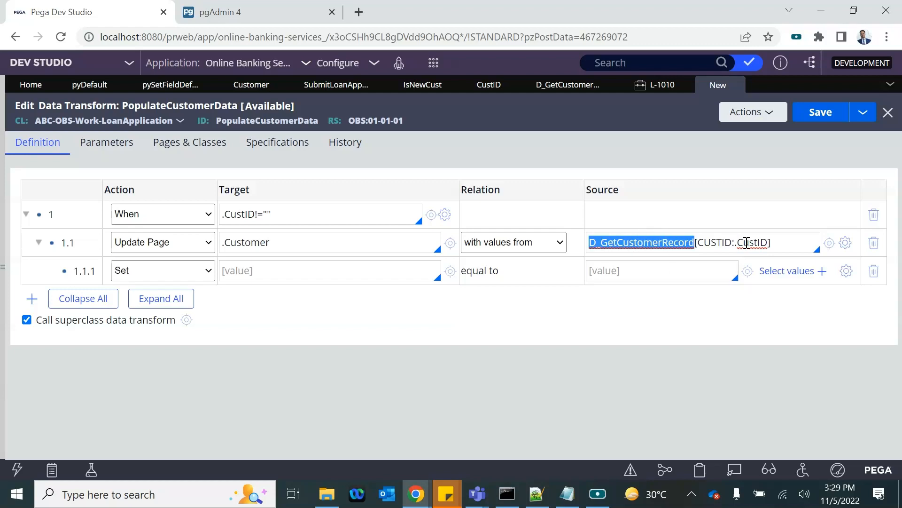
Step: Add Set mappings .CID to .CID and .DOB to .DOB under .Customer
{"action": "left_click", "coordinate": [247, 271]}
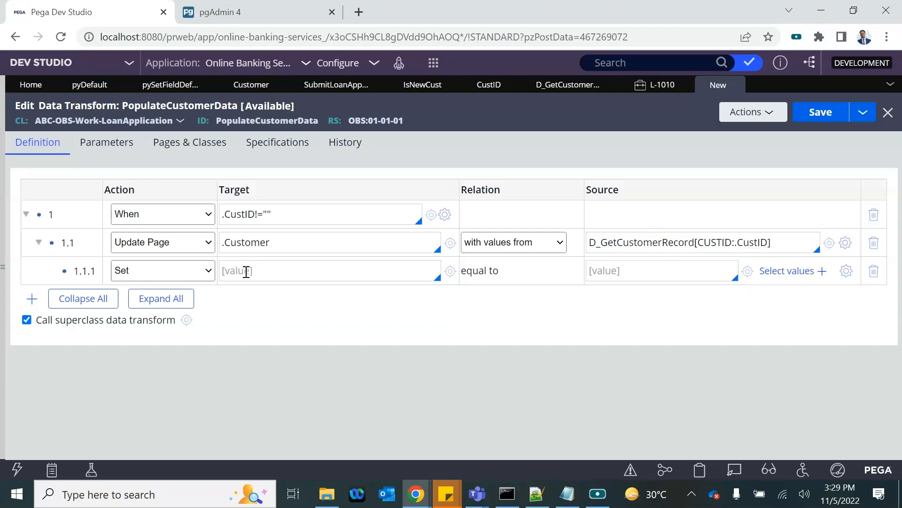
{"action": "type", "text": "."}
{"action": "key", "text": "Down"}
{"action": "key", "text": "Return"}
{"action": "left_click", "coordinate": [686, 264]}
{"action": "type", "text": "."}
{"action": "key", "text": "Down"}
{"action": "key", "text": "Return"}
{"action": "key", "text": "Return"}
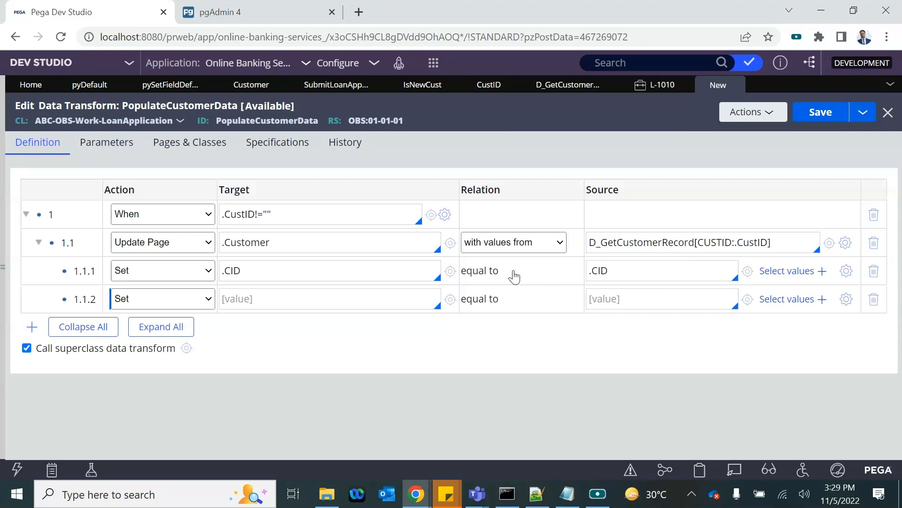
{"action": "type", "text": "."}
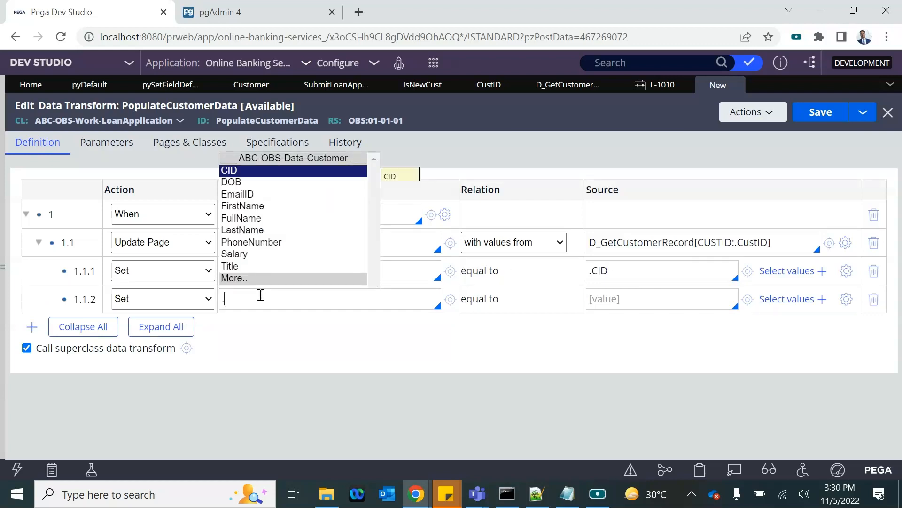
{"action": "key", "text": "Down"}
{"action": "key", "text": "Return"}
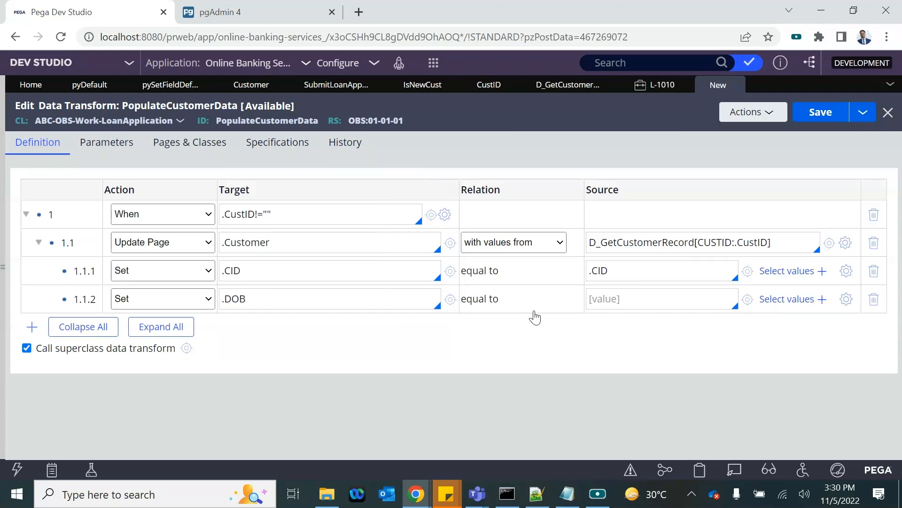
{"action": "type", "text": "."}
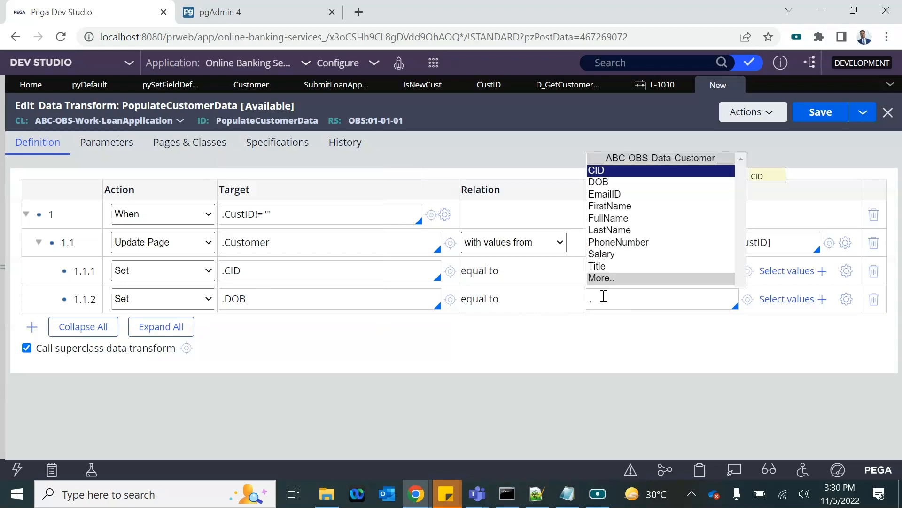
{"action": "key", "text": "Down"}
{"action": "key", "text": "Return"}
Step: Add Set rows mapping .EmailID and .FirstName to their matching source properties
{"action": "left_click", "coordinate": [308, 300]}
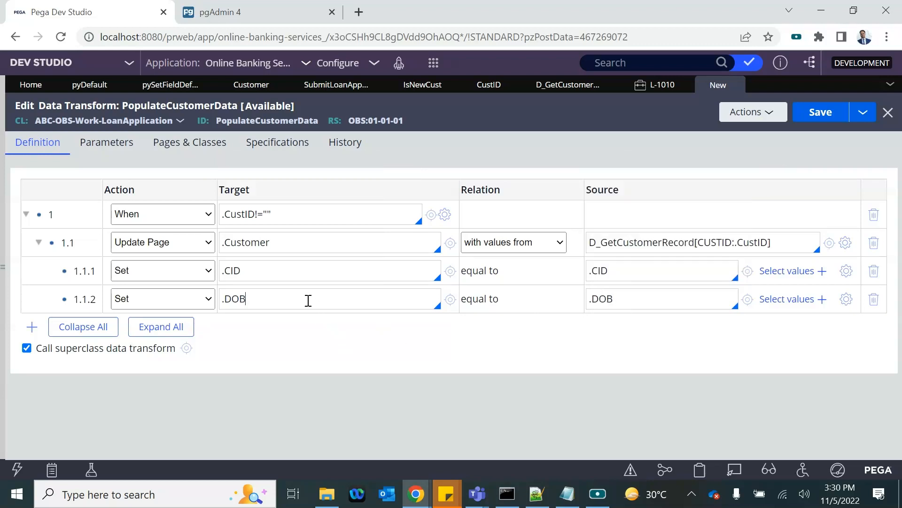
{"action": "key", "text": "Return"}
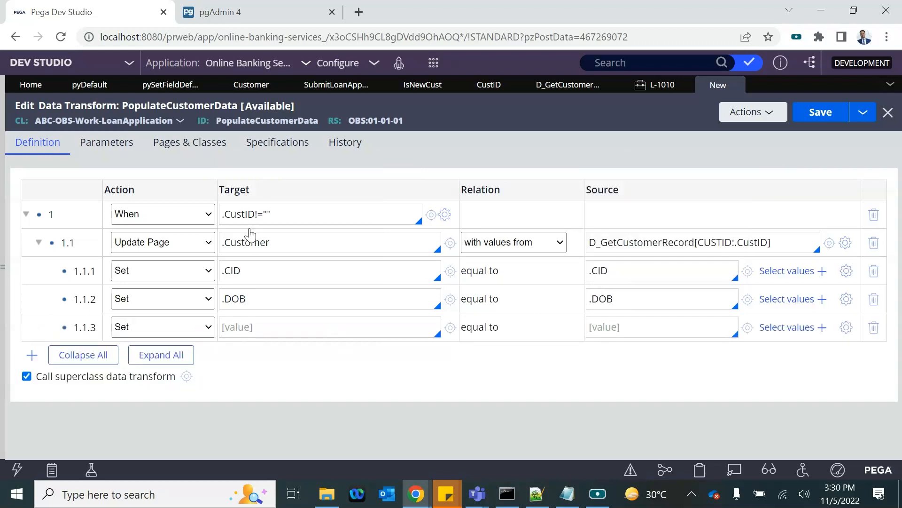
{"action": "left_click_drag", "start_coordinate": [222, 242], "coordinate": [305, 244]}
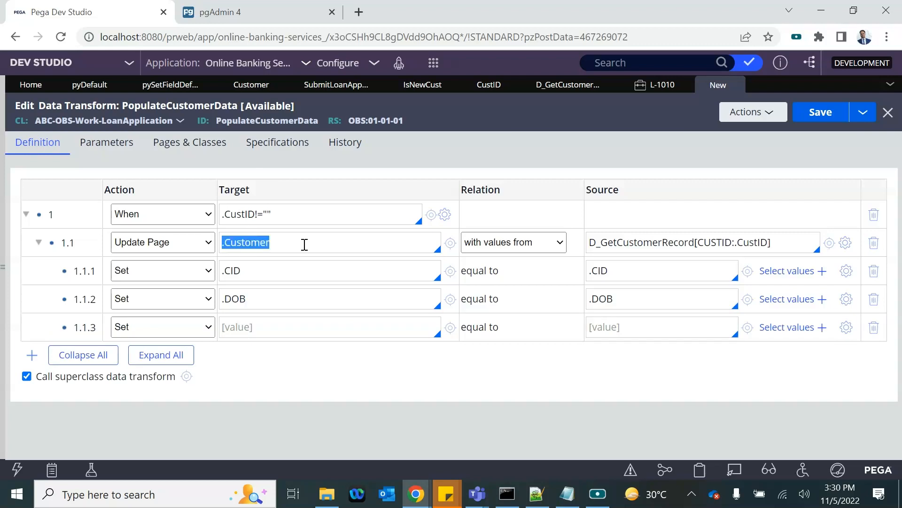
{"action": "left_click", "coordinate": [235, 319]}
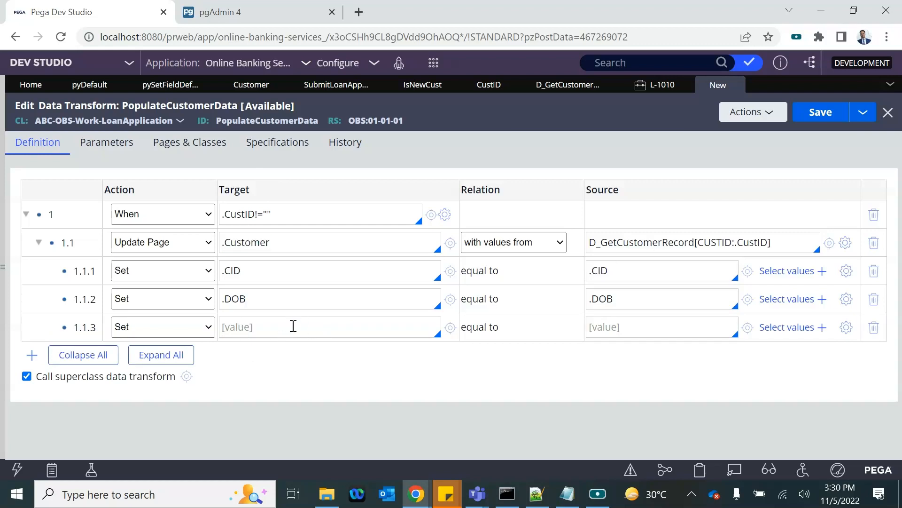
{"action": "type", "text": "."}
{"action": "key", "text": "Down"}
{"action": "key", "text": "Down"}
{"action": "key", "text": "Return"}
{"action": "left_click", "coordinate": [611, 329]}
{"action": "type", "text": "."}
{"action": "key", "text": "Down"}
{"action": "key", "text": "Down"}
{"action": "key", "text": "Down"}
{"action": "key", "text": "Return"}
{"action": "key", "text": "Return"}
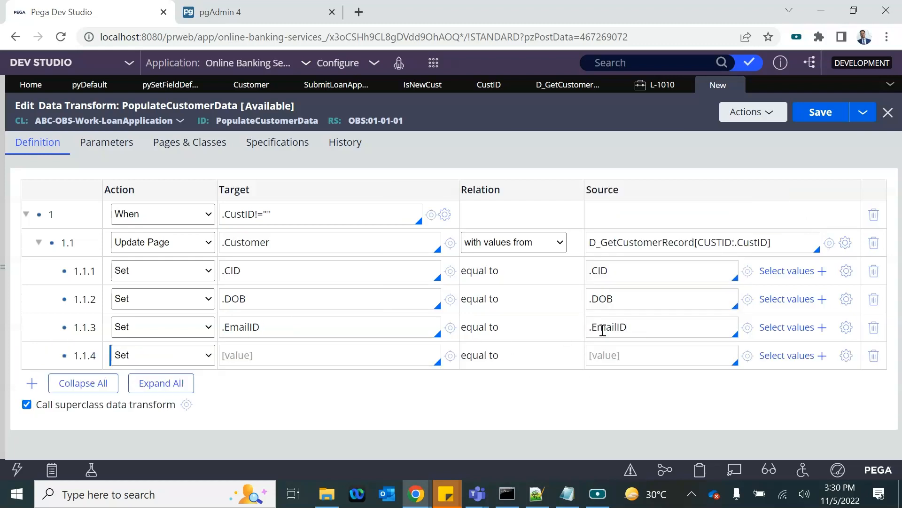
{"action": "left_click", "coordinate": [273, 351]}
{"action": "type", "text": "."}
{"action": "key", "text": "Down"}
{"action": "key", "text": "Down"}
{"action": "key", "text": "Down"}
{"action": "key", "text": "Down"}
{"action": "key", "text": "Down"}
{"action": "key", "text": "Up"}
{"action": "key", "text": "Return"}
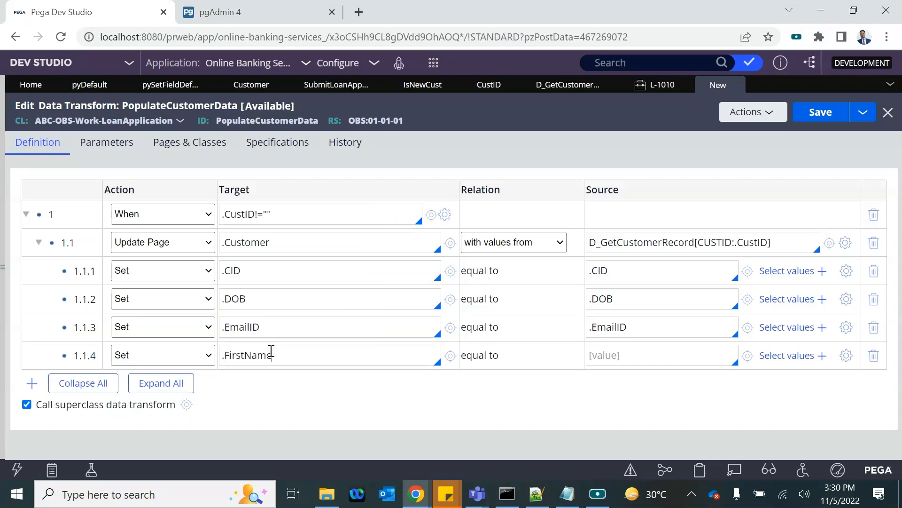
{"action": "type", "text": "."}
{"action": "key", "text": "Down"}
{"action": "key", "text": "Down"}
{"action": "key", "text": "Down"}
{"action": "key", "text": "Down"}
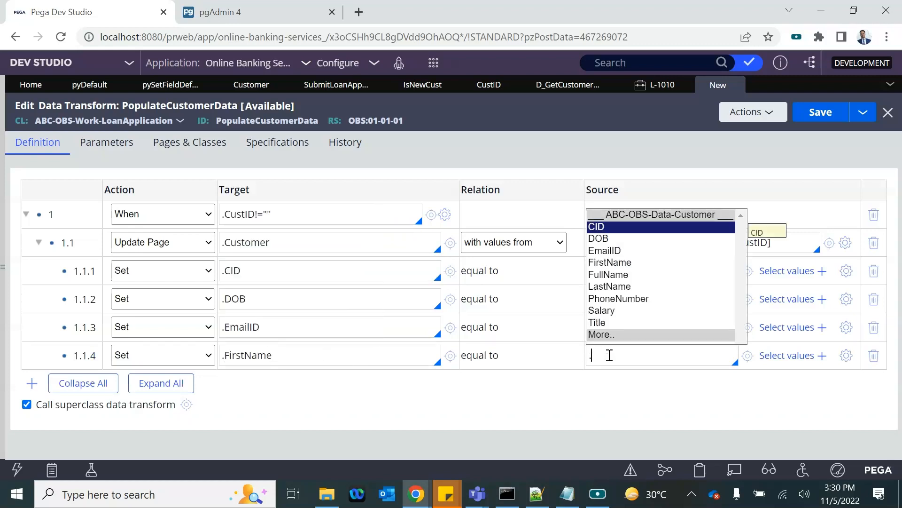
{"action": "key", "text": "Return"}
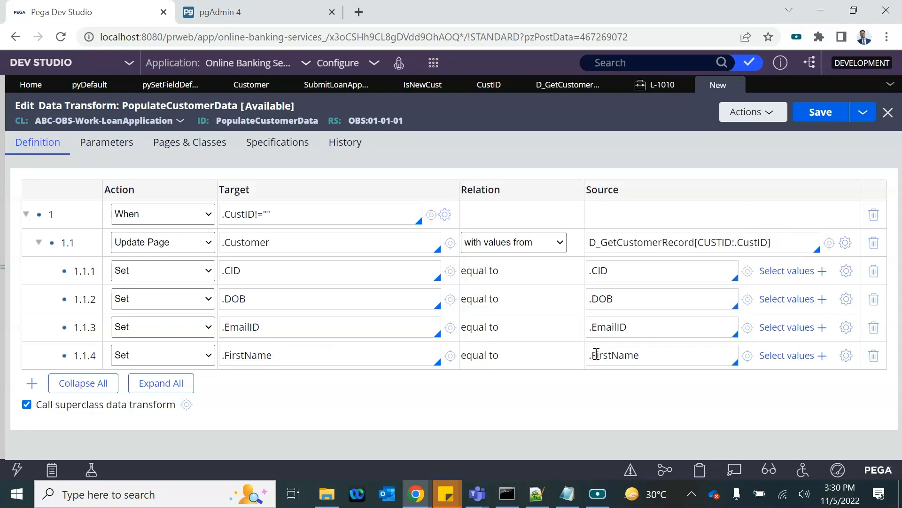
Step: Add Set rows mapping .FullName and .LastName to their matching source properties
{"action": "key", "text": "Return"}
{"action": "left_click", "coordinate": [310, 388]}
{"action": "type", "text": "."}
{"action": "key", "text": "Down"}
{"action": "key", "text": "Down"}
{"action": "key", "text": "Down"}
{"action": "key", "text": "Down"}
{"action": "key", "text": "Down"}
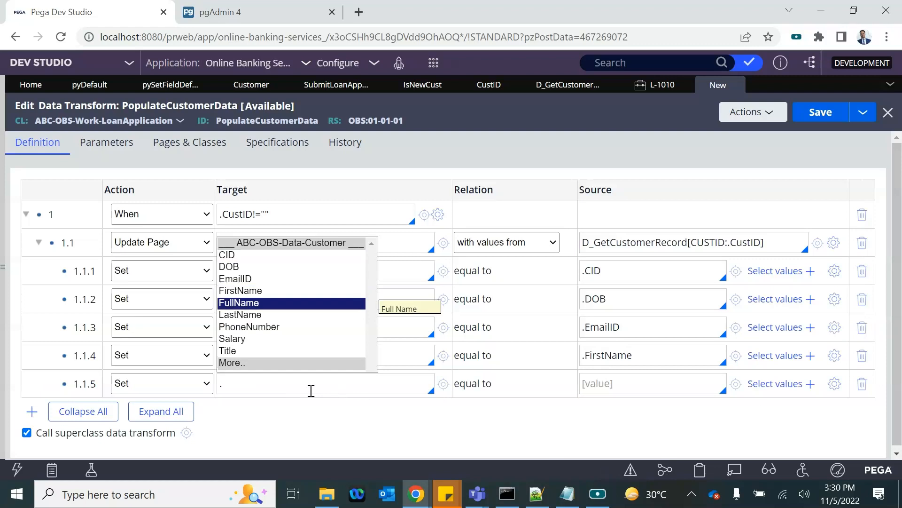
{"action": "key", "text": "Return"}
{"action": "left_click", "coordinate": [591, 387]}
{"action": "type", "text": "/"}
{"action": "key", "text": "BackSpace"}
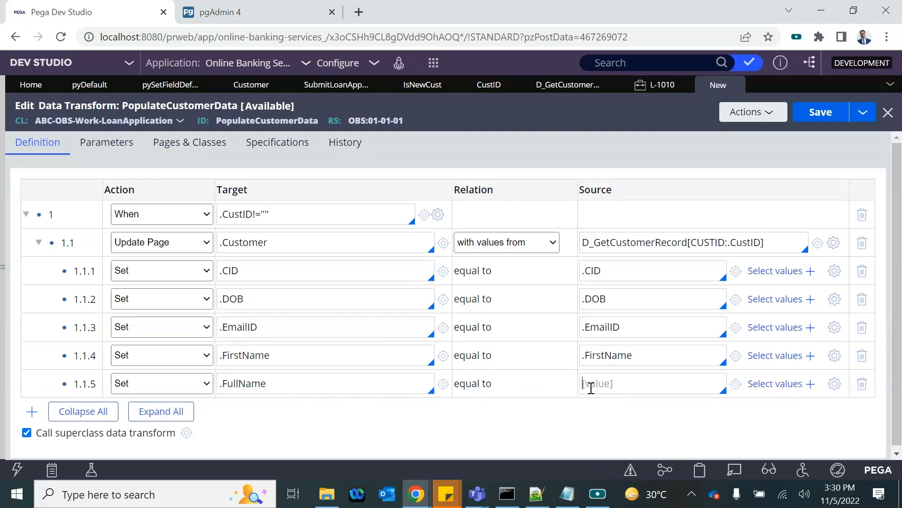
{"action": "type", "text": "."}
{"action": "key", "text": "Down"}
{"action": "key", "text": "Down"}
{"action": "key", "text": "Down"}
{"action": "key", "text": "Down"}
{"action": "key", "text": "Down"}
{"action": "key", "text": "Return"}
{"action": "key", "text": "Return"}
{"action": "scroll", "coordinate": [538, 417], "scroll_direction": "down", "scroll_amount": 1}
{"action": "left_click", "coordinate": [268, 378]}
{"action": "type", "text": "."}
{"action": "key", "text": "Down"}
{"action": "key", "text": "Down"}
{"action": "key", "text": "Down"}
{"action": "key", "text": "Down"}
{"action": "key", "text": "Down"}
{"action": "key", "text": "Down"}
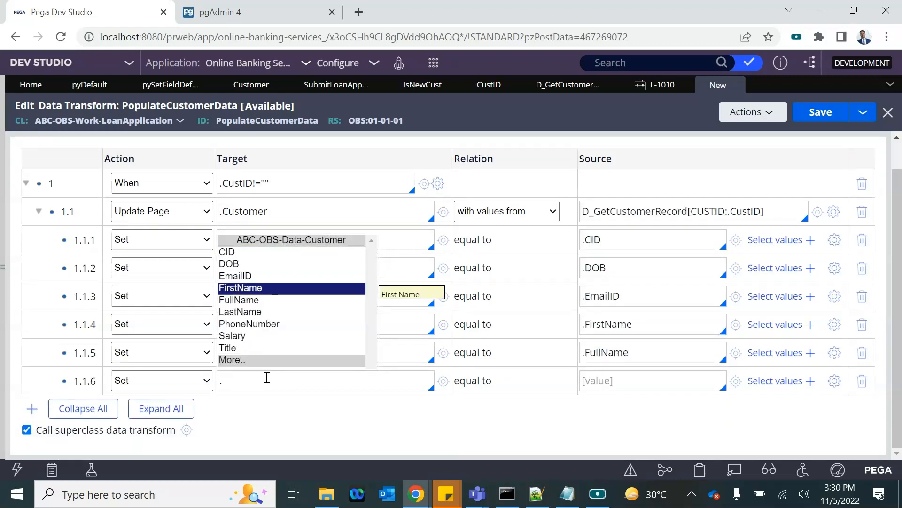
{"action": "key", "text": "Return"}
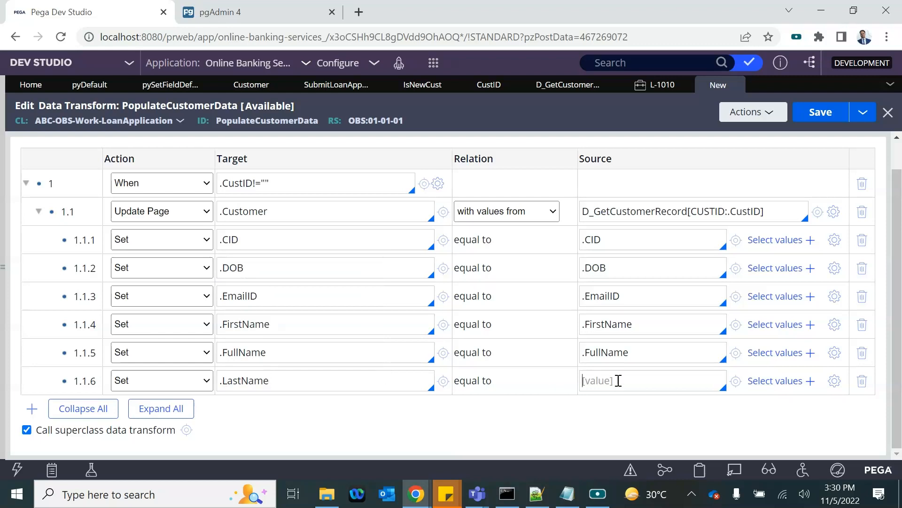
{"action": "type", "text": "."}
{"action": "key", "text": "Down"}
{"action": "key", "text": "Down"}
{"action": "key", "text": "Down"}
{"action": "key", "text": "Down"}
{"action": "key", "text": "Down"}
{"action": "key", "text": "Down"}
{"action": "key", "text": "Return"}
{"action": "key", "text": "Return"}
Step: Add Set rows mapping .PhoneNumber and .Salary to their matching source properties
{"action": "scroll", "coordinate": [532, 398], "scroll_direction": "down", "scroll_amount": 1}
{"action": "type", "text": "."}
{"action": "key", "text": "Down"}
{"action": "key", "text": "Down"}
{"action": "key", "text": "Down"}
{"action": "key", "text": "Down"}
{"action": "key", "text": "Down"}
{"action": "key", "text": "Down"}
{"action": "key", "text": "Down"}
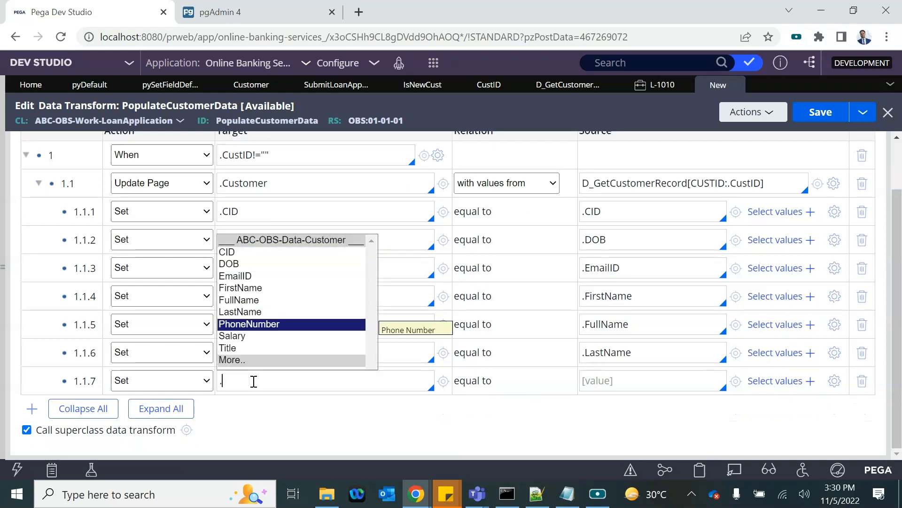
{"action": "key", "text": "Return"}
{"action": "left_click", "coordinate": [613, 379]}
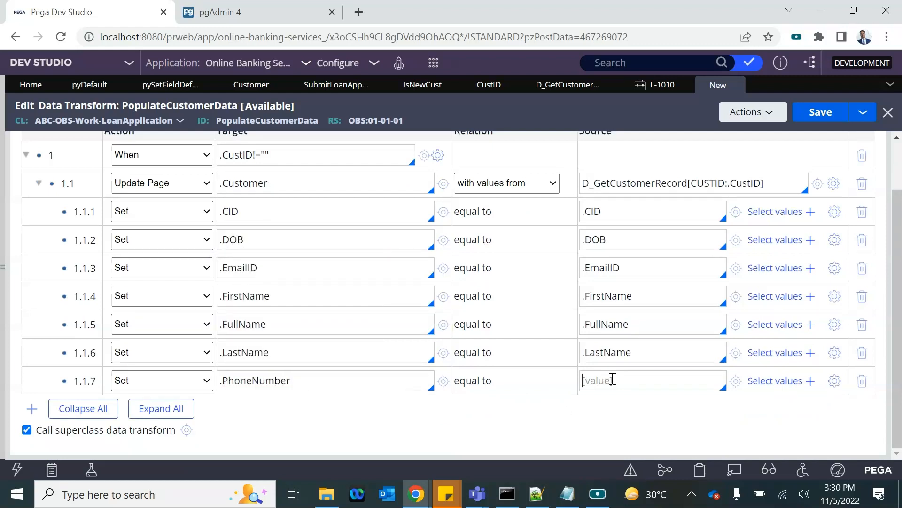
{"action": "type", "text": "."}
{"action": "key", "text": "Down"}
{"action": "key", "text": "Down"}
{"action": "key", "text": "Down"}
{"action": "key", "text": "Down"}
{"action": "key", "text": "Down"}
{"action": "key", "text": "Down"}
{"action": "key", "text": "Down"}
{"action": "key", "text": "Return"}
{"action": "key", "text": "Return"}
{"action": "scroll", "coordinate": [614, 378], "scroll_direction": "down", "scroll_amount": 1}
{"action": "left_click", "coordinate": [270, 380]}
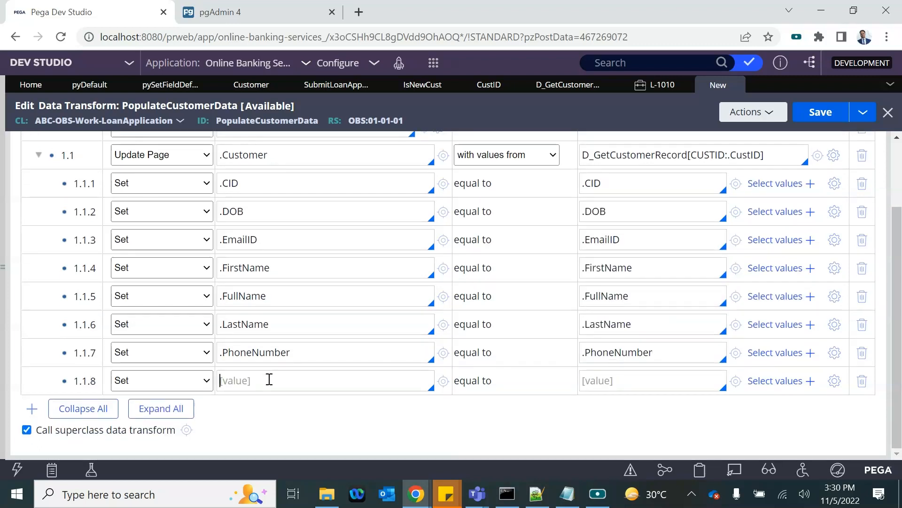
{"action": "type", "text": "."}
{"action": "key", "text": "Down"}
{"action": "key", "text": "Down"}
{"action": "key", "text": "Down"}
{"action": "key", "text": "Down"}
{"action": "key", "text": "Down"}
{"action": "key", "text": "Down"}
{"action": "key", "text": "Down"}
{"action": "key", "text": "Down"}
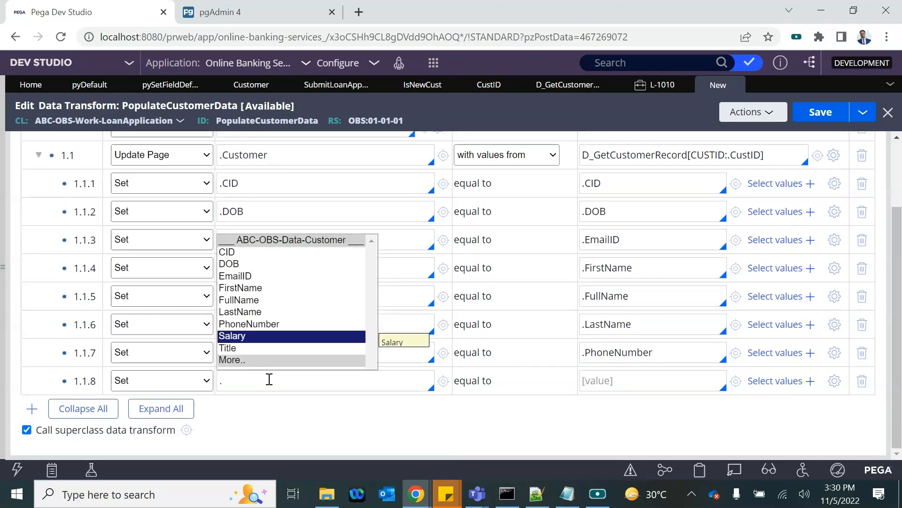
{"action": "key", "text": "Return"}
{"action": "left_click", "coordinate": [599, 384]}
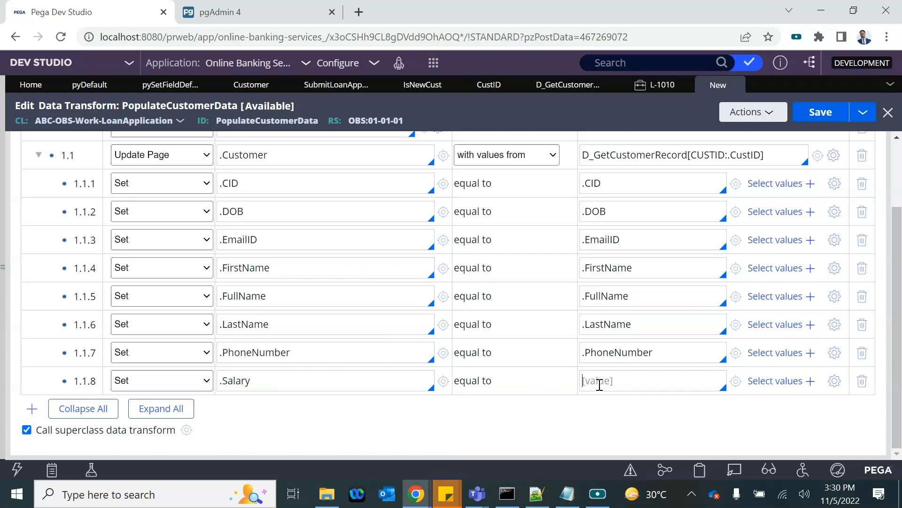
{"action": "type", "text": "."}
{"action": "key", "text": "Down"}
{"action": "key", "text": "Down"}
{"action": "key", "text": "Down"}
{"action": "key", "text": "Down"}
{"action": "key", "text": "Down"}
{"action": "key", "text": "Down"}
{"action": "key", "text": "Down"}
{"action": "key", "text": "Return"}
Step: Add a ninth Set row mapping .Title to .Title
{"action": "left_click", "coordinate": [355, 374]}
{"action": "key", "text": "Return"}
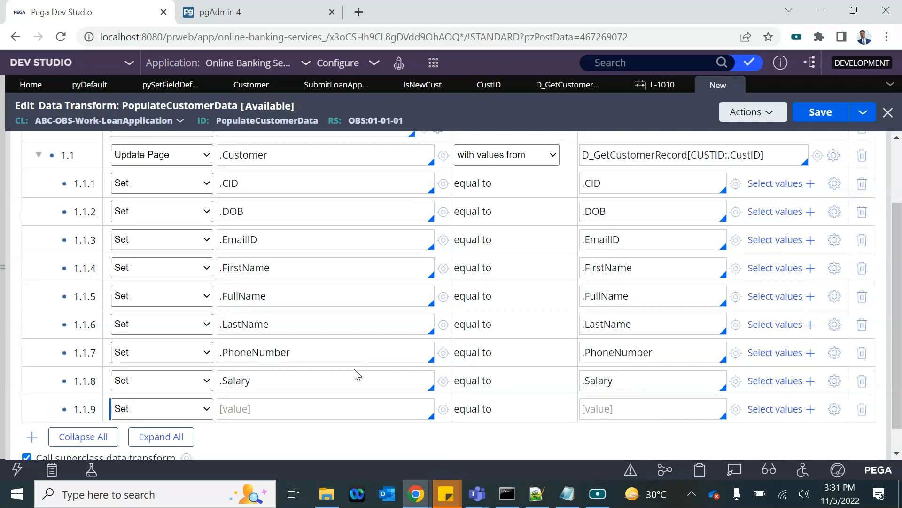
{"action": "left_click", "coordinate": [234, 403]}
{"action": "type", "text": "."}
{"action": "key", "text": "Down"}
{"action": "key", "text": "Down"}
{"action": "key", "text": "Down"}
{"action": "key", "text": "Down"}
{"action": "key", "text": "Down"}
{"action": "key", "text": "Down"}
{"action": "key", "text": "Down"}
{"action": "key", "text": "Down"}
{"action": "key", "text": "Return"}
{"action": "left_click", "coordinate": [593, 413]}
{"action": "type", "text": "."}
{"action": "key", "text": "Down"}
{"action": "key", "text": "Down"}
{"action": "key", "text": "Down"}
{"action": "key", "text": "Down"}
{"action": "key", "text": "Down"}
{"action": "key", "text": "Down"}
{"action": "key", "text": "Down"}
{"action": "key", "text": "Down"}
{"action": "key", "text": "Return"}
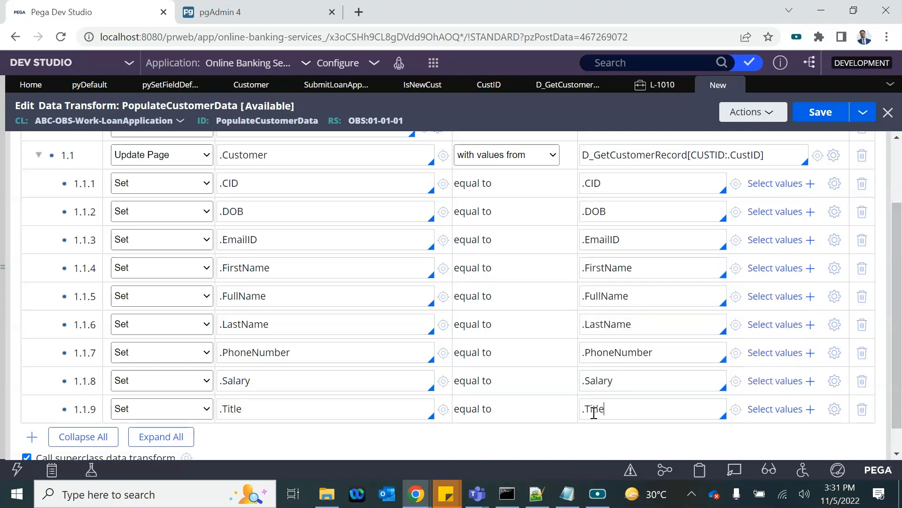
{"action": "scroll", "coordinate": [450, 193], "scroll_direction": "up", "scroll_amount": 2}
Step: Save PopulateCustomerData and check its undefined-property errors against D_GetCustomerRecord's definition
{"action": "left_click", "coordinate": [818, 120]}
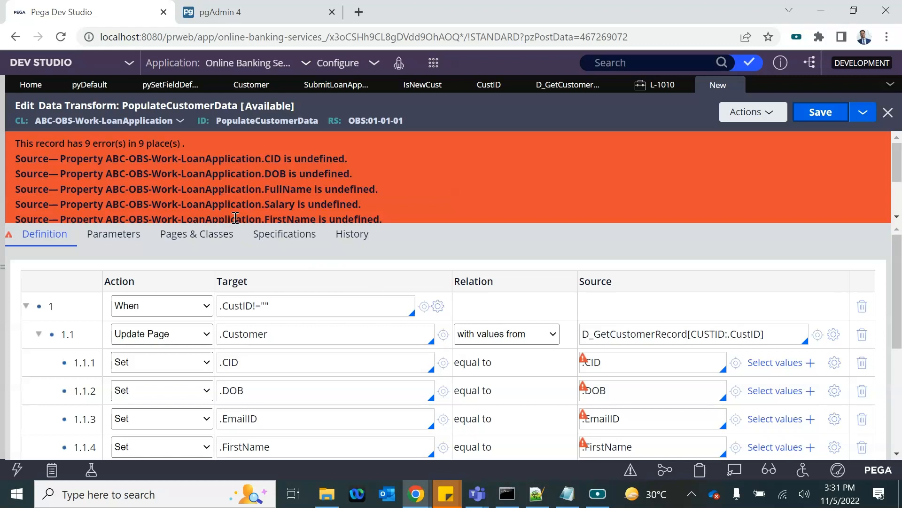
{"action": "double_click", "coordinate": [636, 337]}
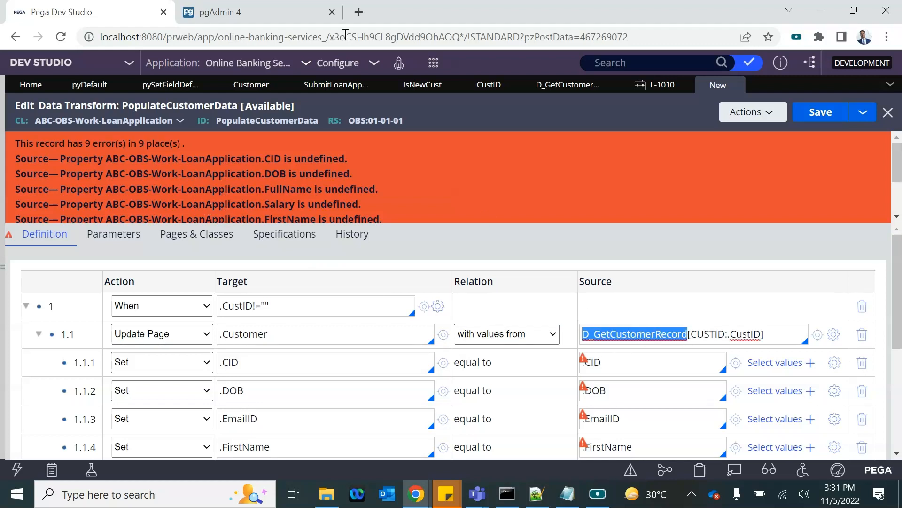
{"action": "left_click", "coordinate": [547, 90]}
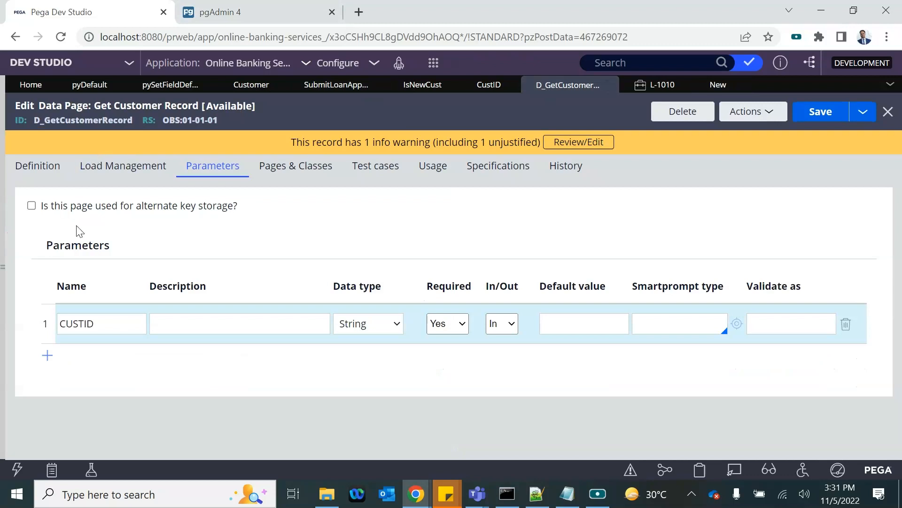
{"action": "left_click", "coordinate": [37, 165]}
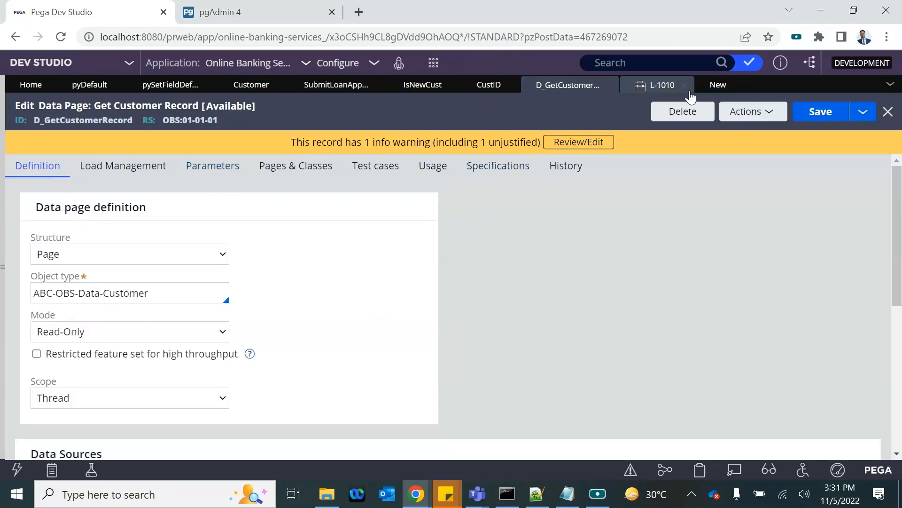
{"action": "left_click", "coordinate": [715, 85]}
{"action": "double_click", "coordinate": [618, 334]}
{"action": "key", "text": "ctrl+c"}
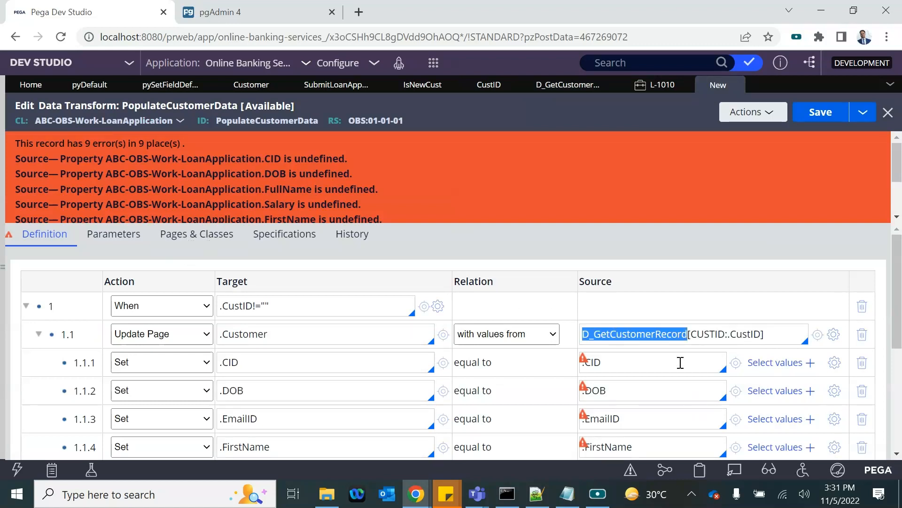
{"action": "scroll", "coordinate": [606, 410], "scroll_direction": "down", "scroll_amount": 1}
{"action": "scroll", "coordinate": [611, 412], "scroll_direction": "up", "scroll_amount": 1}
Step: Declare page D_GetCustomerRecord with class ABC-OBS-Data-Customer in Pages & Classes
{"action": "left_click", "coordinate": [194, 241]}
{"action": "left_click", "coordinate": [84, 298]}
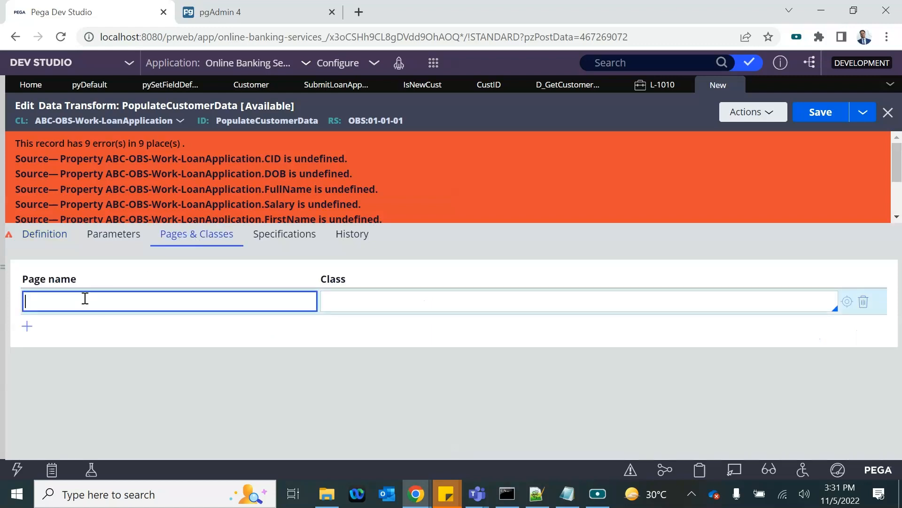
{"action": "key", "text": "ctrl+v"}
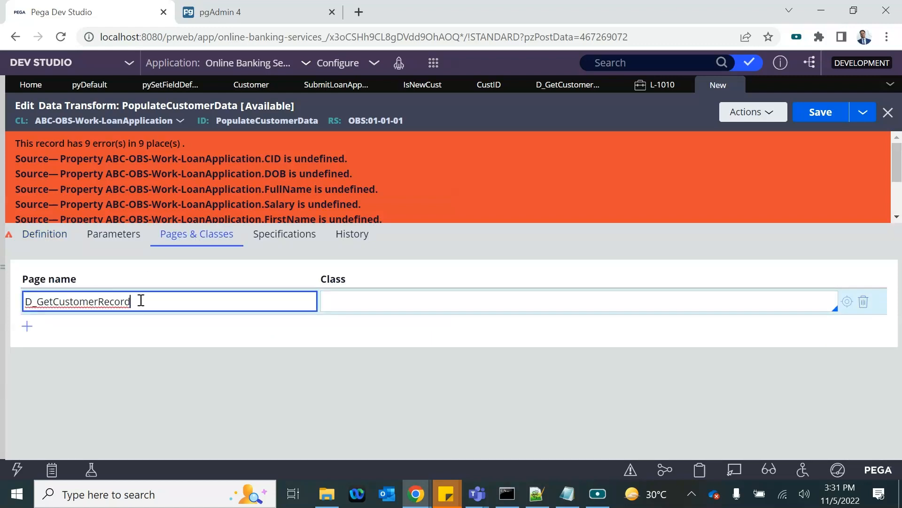
{"action": "left_click", "coordinate": [560, 87]}
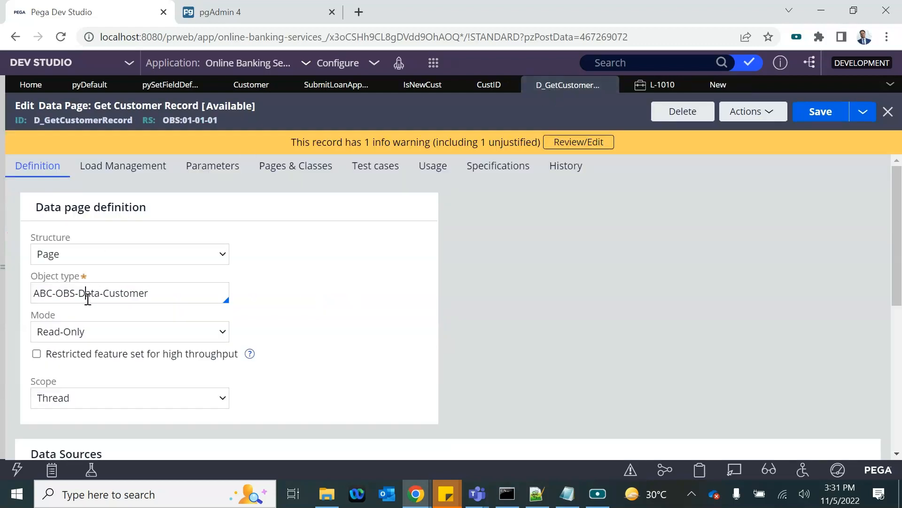
{"action": "triple_click", "coordinate": [87, 299]}
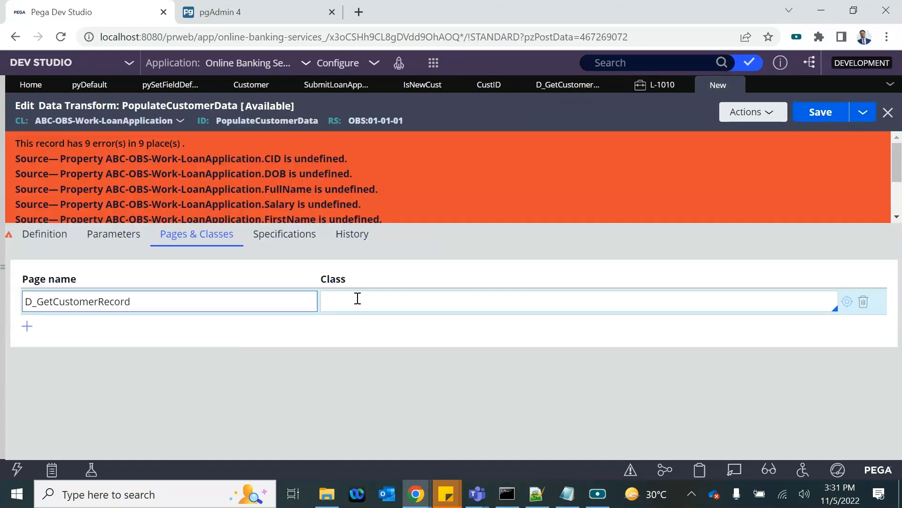
{"action": "type", "text": "ABC-OBS-Data-Customer"}
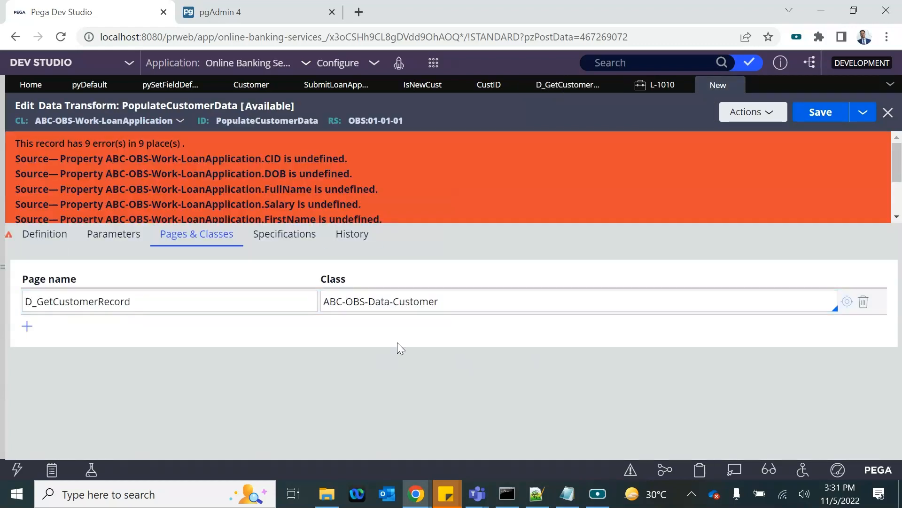
Step: Save PopulateCustomerData, collapse row 1.1 in Definition, and bring up the IsNewCust property
{"action": "left_click", "coordinate": [818, 114]}
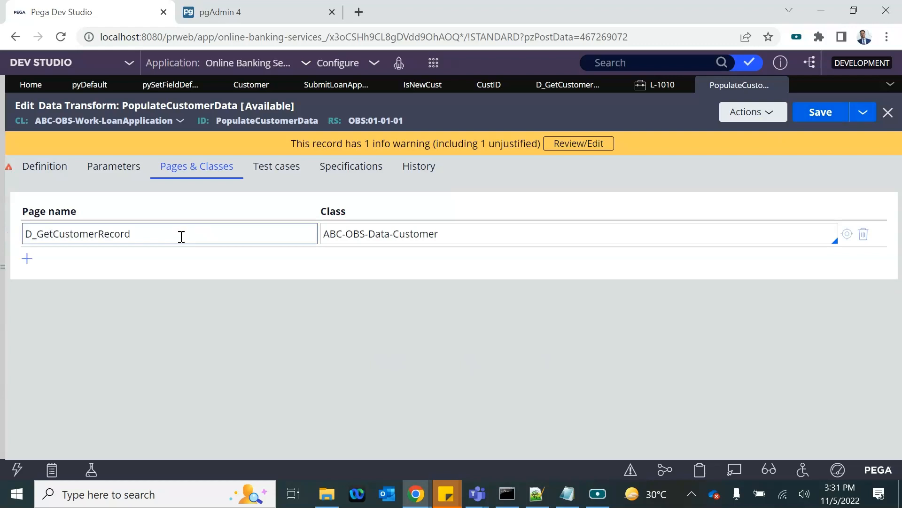
{"action": "left_click", "coordinate": [53, 170]}
{"action": "left_click", "coordinate": [818, 112]}
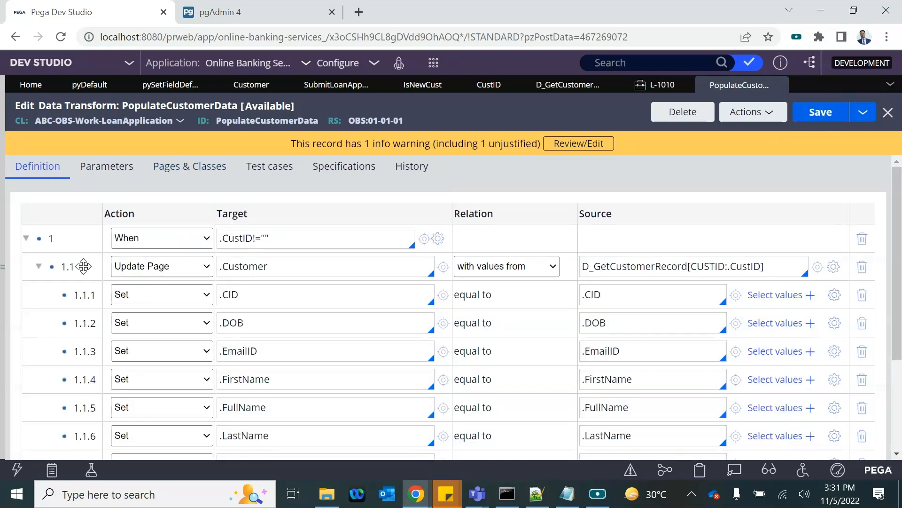
{"action": "left_click", "coordinate": [39, 266]}
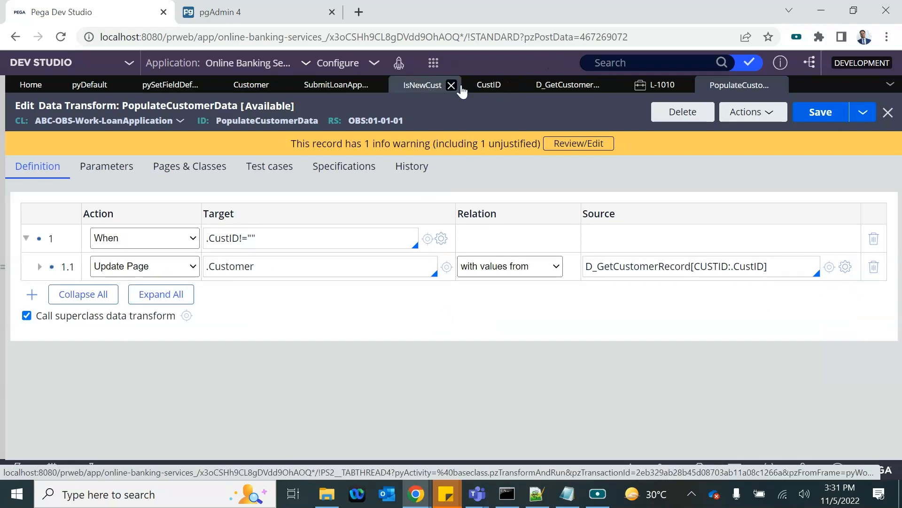
{"action": "left_click", "coordinate": [419, 86]}
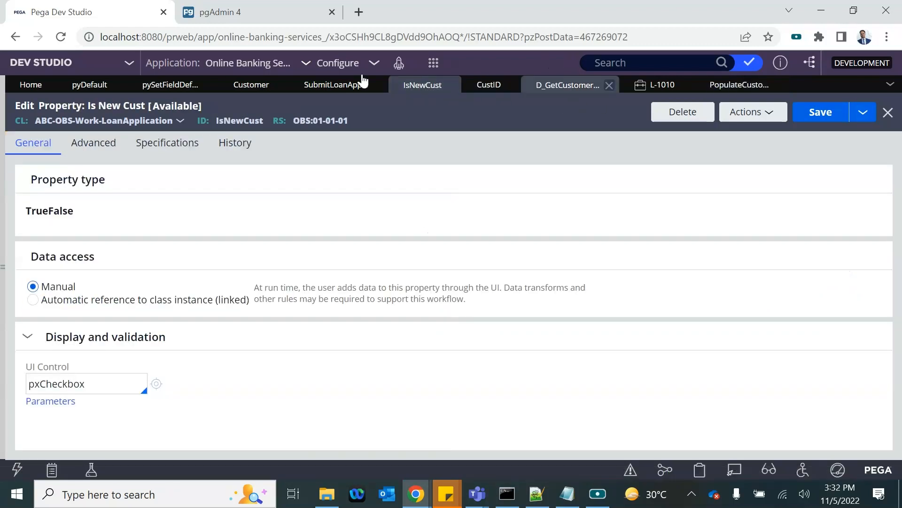
Step: In SubmitLoanApp, confirm the customer ID cell's Refresh-This section action runs PopulateCustomerData
{"action": "left_click", "coordinate": [245, 87]}
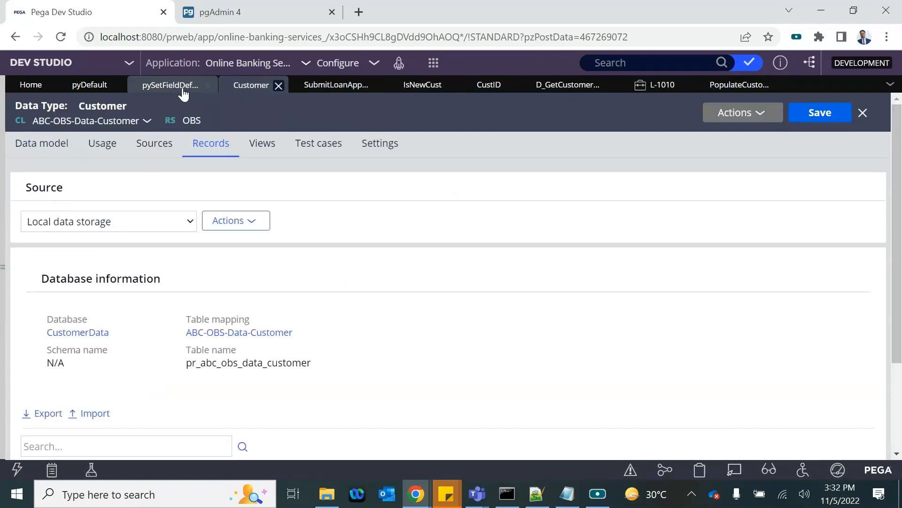
{"action": "left_click", "coordinate": [729, 87]}
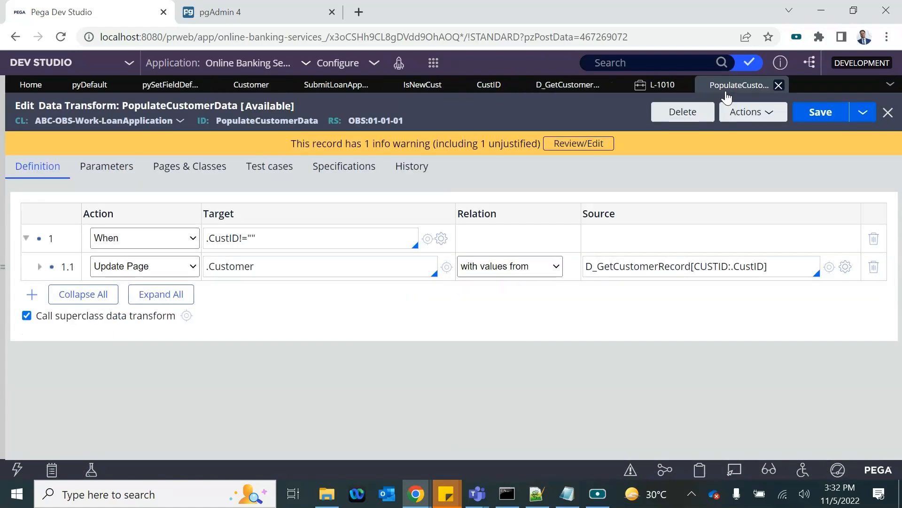
{"action": "left_click", "coordinate": [576, 85]}
{"action": "left_click", "coordinate": [474, 87]}
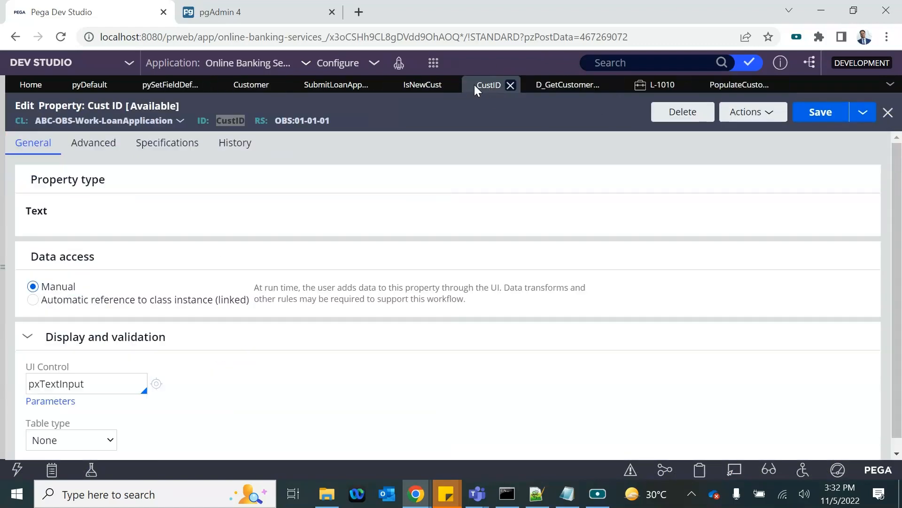
{"action": "left_click", "coordinate": [422, 85]}
{"action": "left_click", "coordinate": [337, 86]}
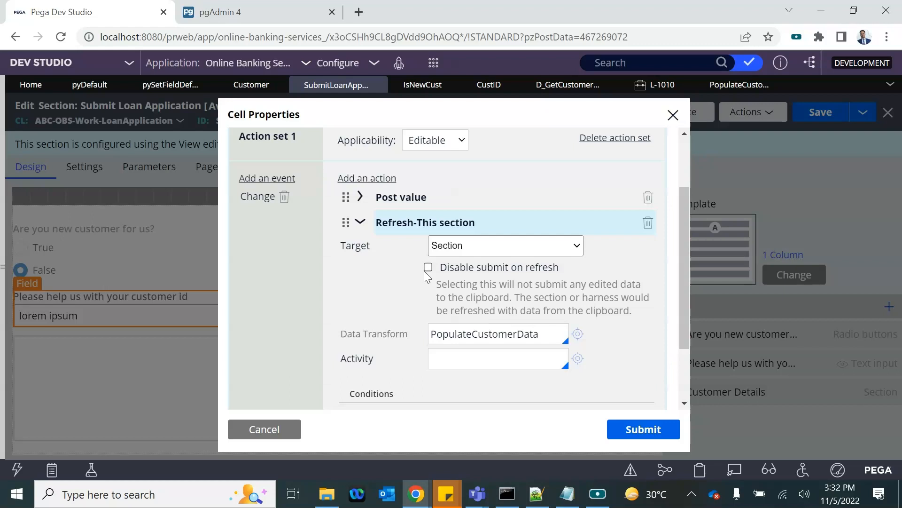
{"action": "left_click", "coordinate": [539, 334]}
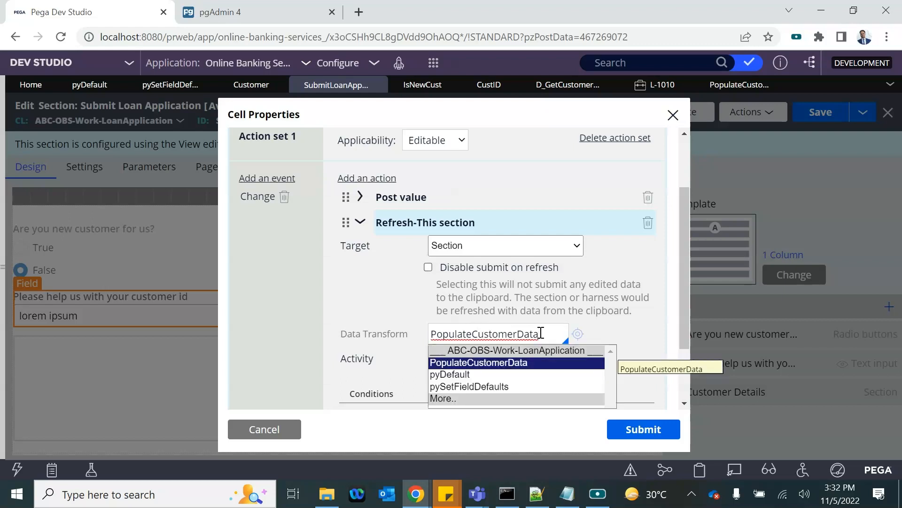
{"action": "key", "text": "Return"}
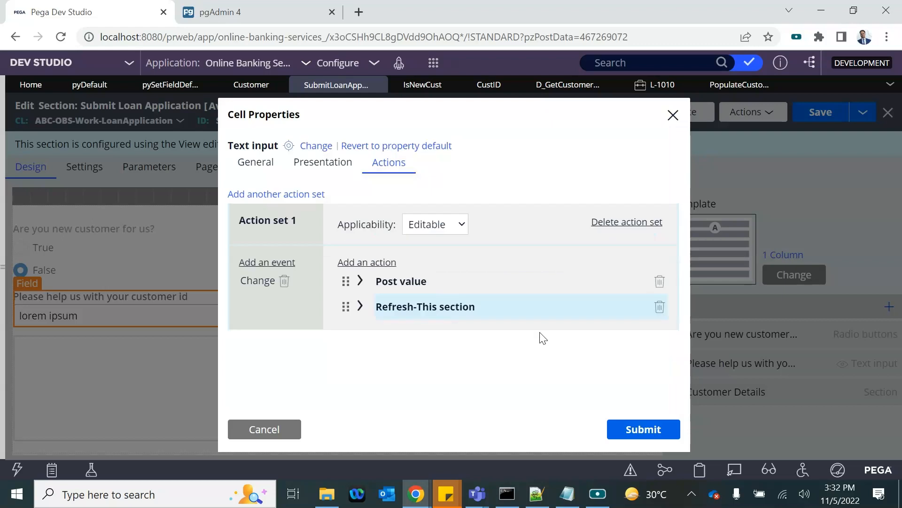
{"action": "left_click", "coordinate": [368, 314]}
{"action": "scroll", "coordinate": [406, 318], "scroll_direction": "down", "scroll_amount": 3}
{"action": "scroll", "coordinate": [404, 318], "scroll_direction": "up", "scroll_amount": 4}
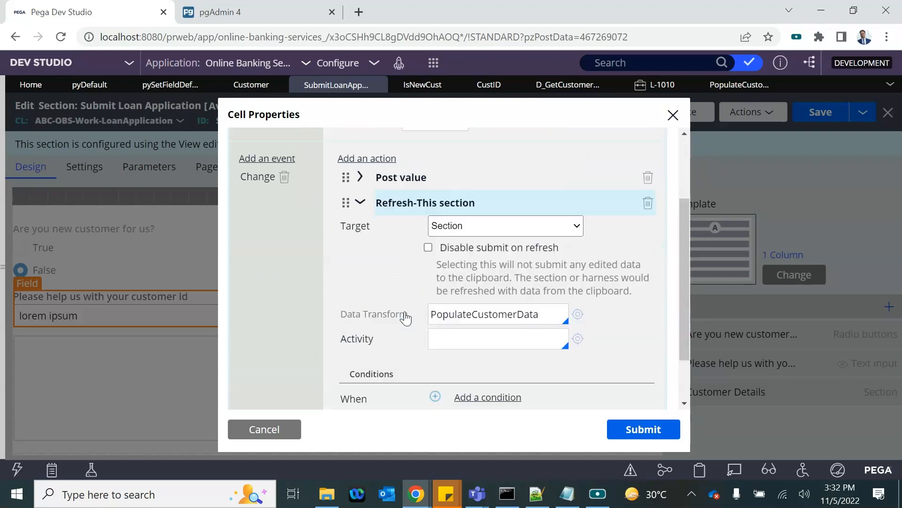
{"action": "left_click", "coordinate": [360, 307]}
Step: Submit the cell properties, save the Submit Loan Application section, and view case L-1010
{"action": "left_click", "coordinate": [638, 429]}
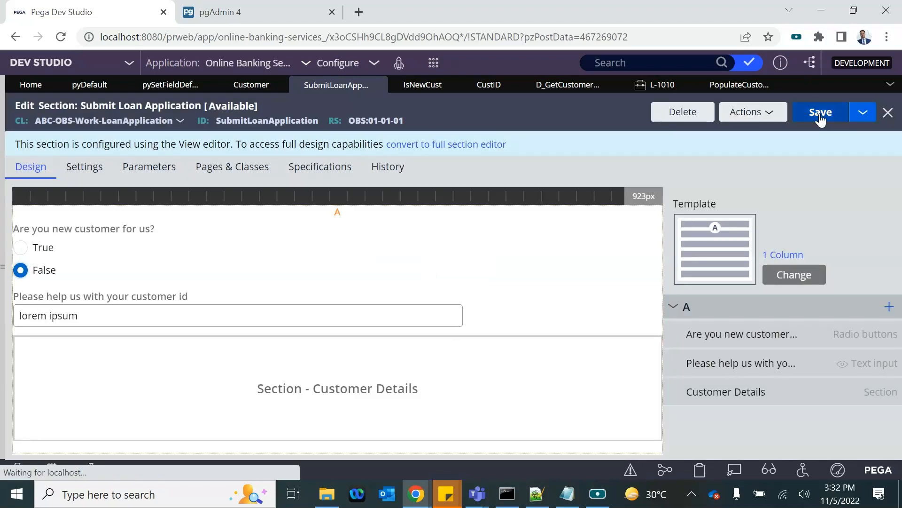
{"action": "left_click", "coordinate": [820, 114]}
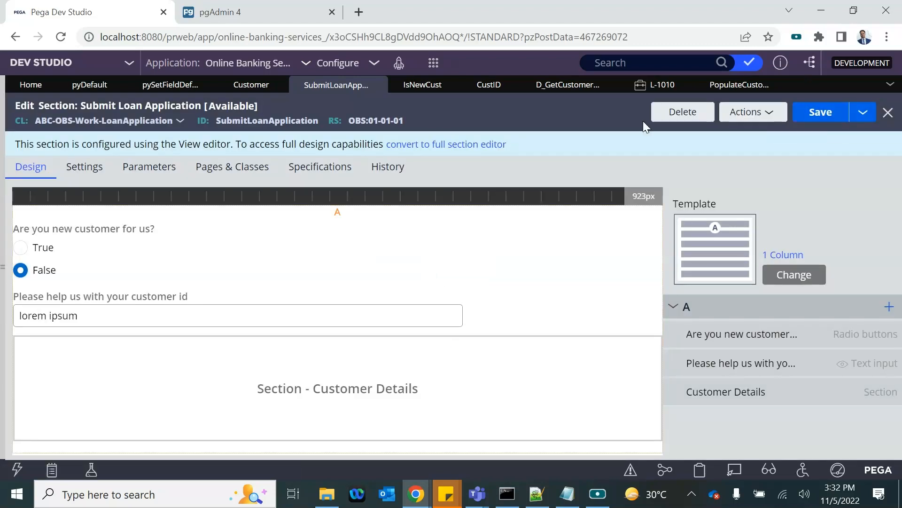
{"action": "left_click", "coordinate": [653, 88]}
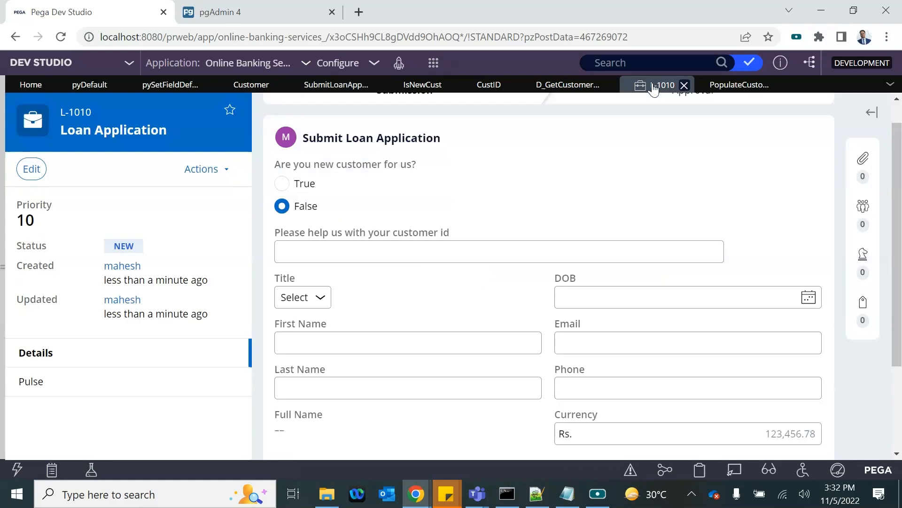
{"action": "left_click", "coordinate": [684, 86]}
Step: Discard L-1010's unsaved changes and start a new Loan Application case
{"action": "left_click", "coordinate": [583, 310]}
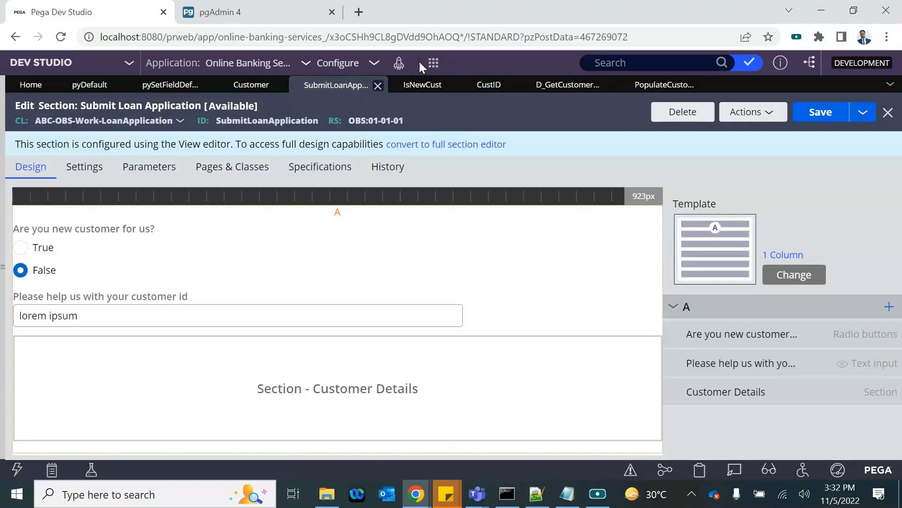
{"action": "left_click", "coordinate": [433, 62]}
{"action": "left_click", "coordinate": [585, 78]}
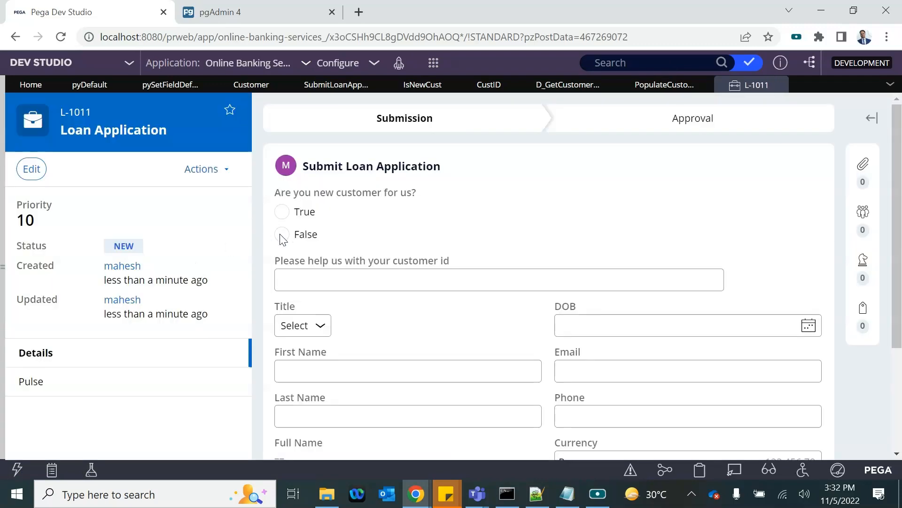
Step: Answer False, enter customer id C1 so the details auto-fill, then empty the id again
{"action": "left_click", "coordinate": [282, 235]}
{"action": "left_click", "coordinate": [307, 289]}
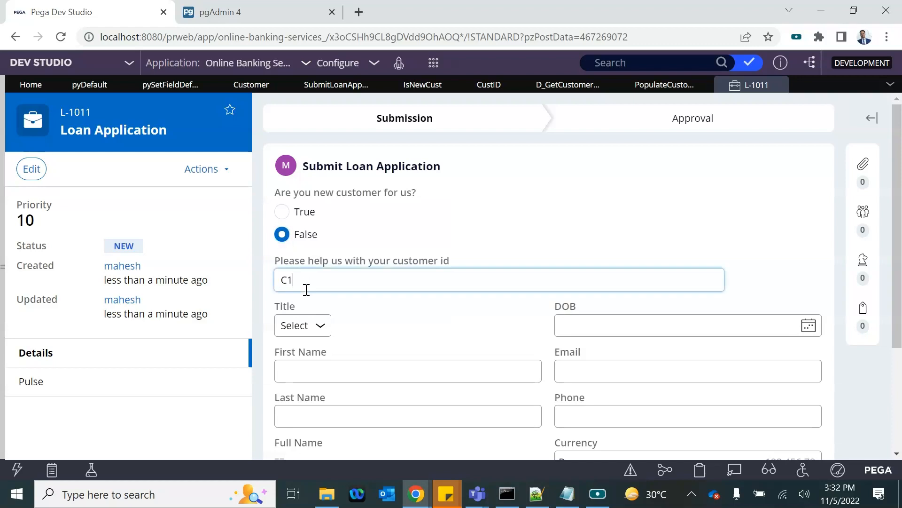
{"action": "left_click", "coordinate": [370, 249]}
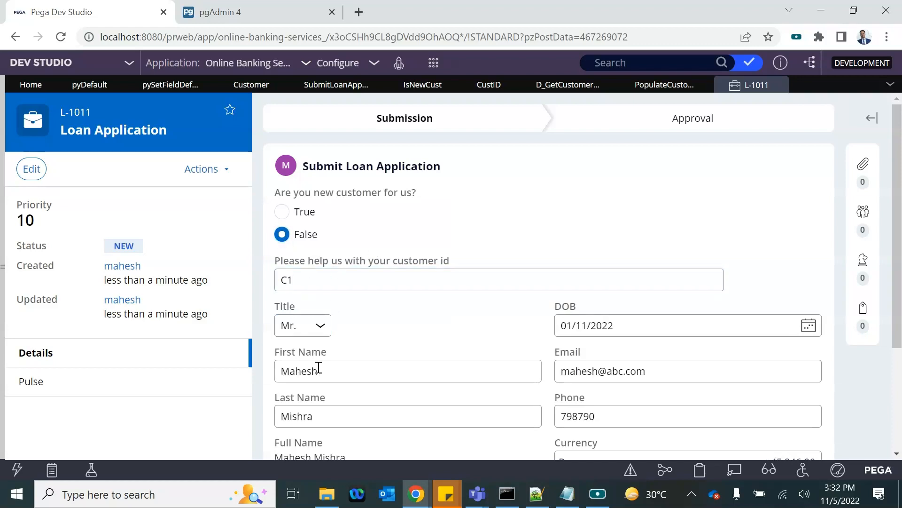
{"action": "scroll", "coordinate": [319, 368], "scroll_direction": "down", "scroll_amount": 2}
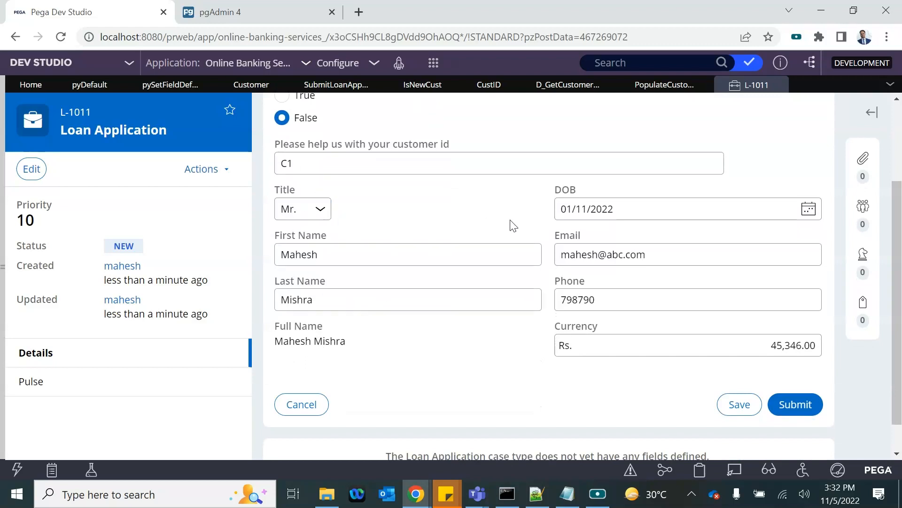
{"action": "left_click", "coordinate": [298, 165]}
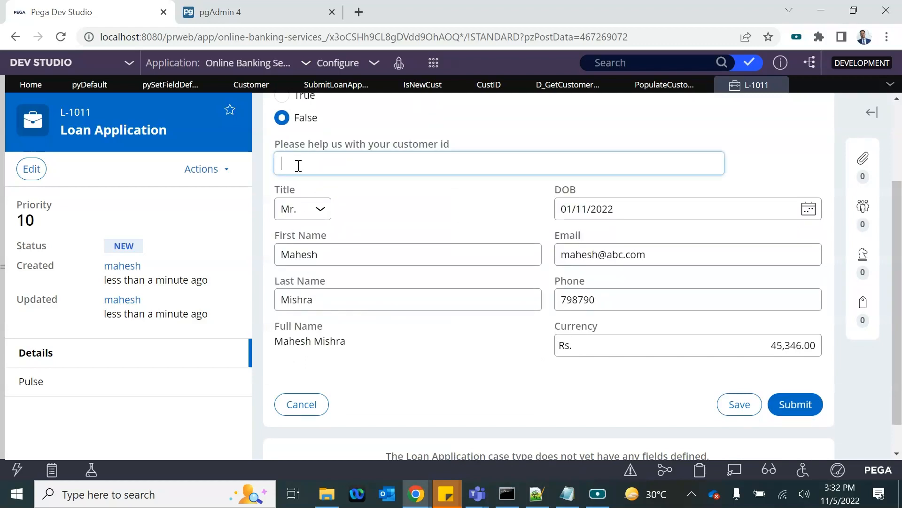
{"action": "left_click", "coordinate": [496, 129]}
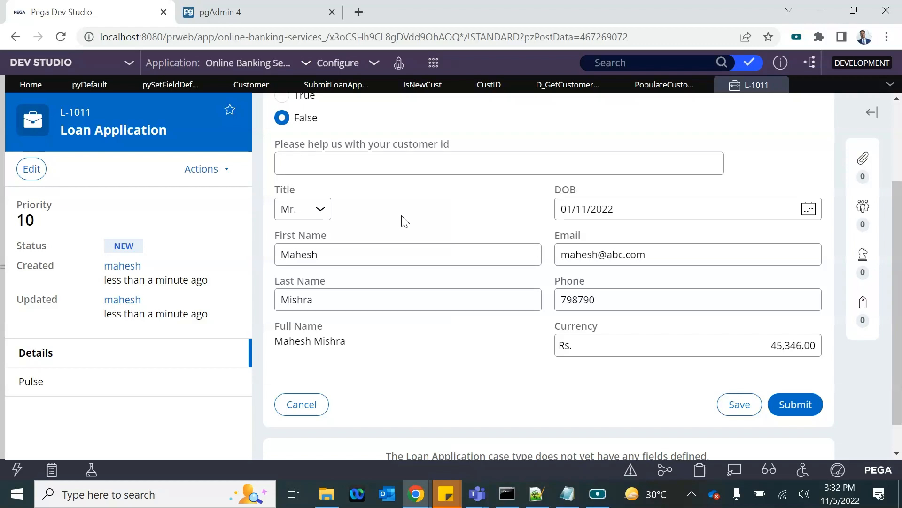
{"action": "left_click", "coordinate": [641, 85]}
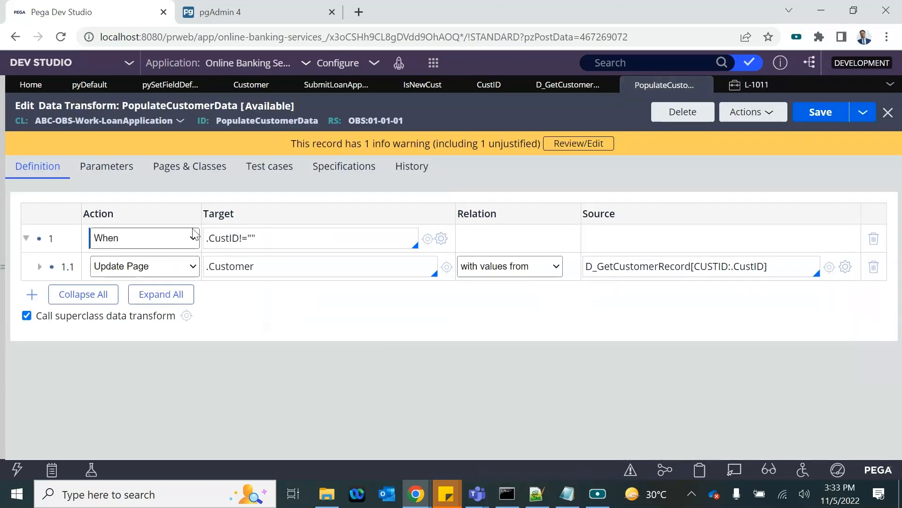
Step: Add an Otherwise step 2 whose step 2.1 removes .Customer
{"action": "left_click", "coordinate": [263, 240]}
{"action": "key", "text": "Return"}
{"action": "left_click", "coordinate": [132, 295]}
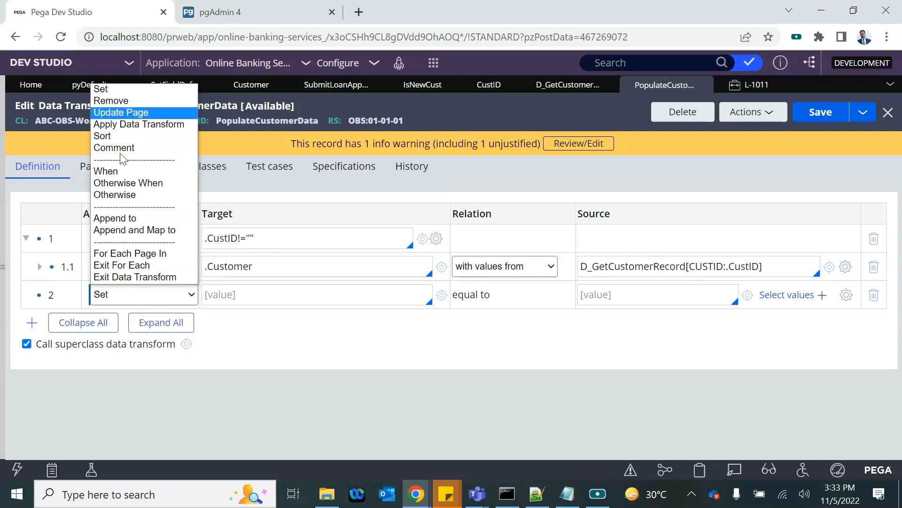
{"action": "left_click", "coordinate": [116, 195]}
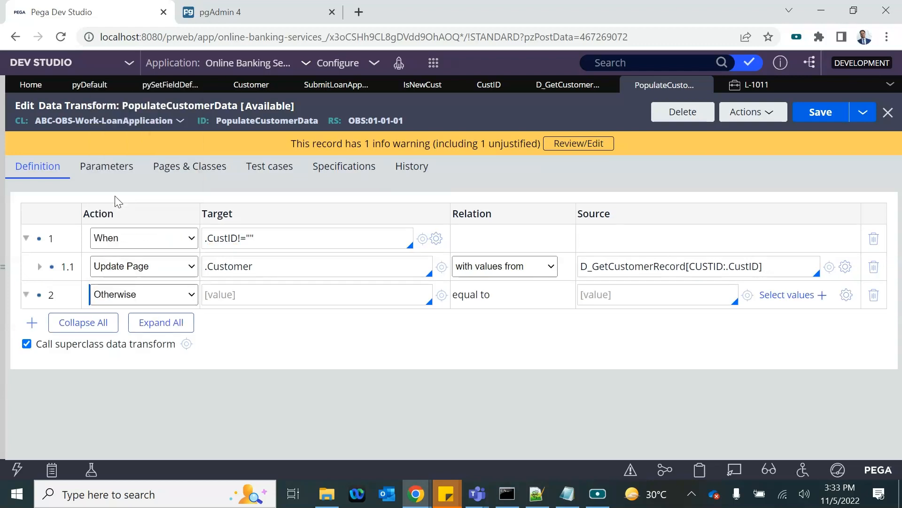
{"action": "left_click", "coordinate": [188, 322]}
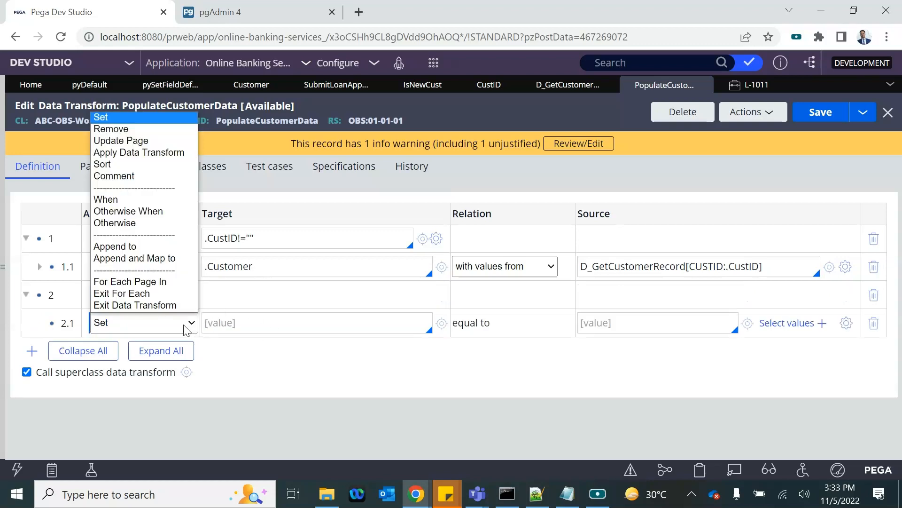
{"action": "left_click", "coordinate": [121, 133]}
{"action": "triple_click", "coordinate": [236, 266]}
{"action": "key", "text": "ctrl+c"}
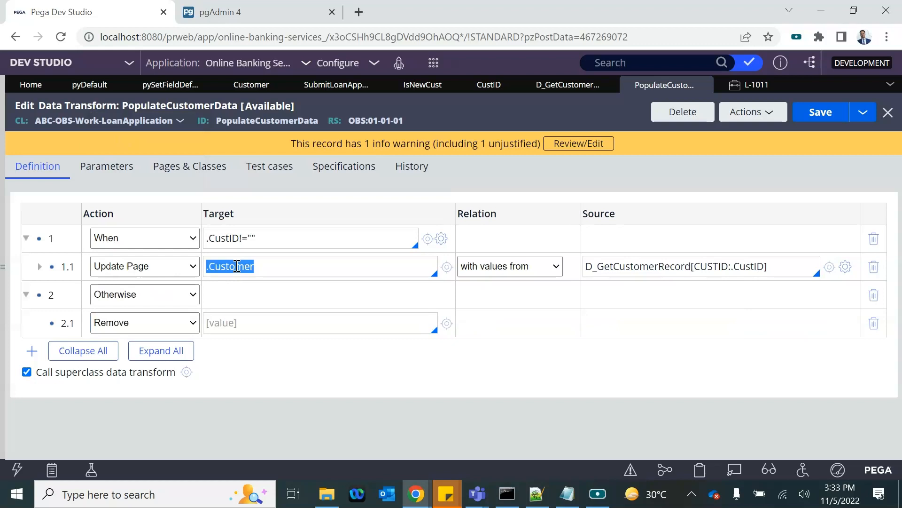
{"action": "left_click", "coordinate": [224, 324]}
{"action": "key", "text": "ctrl+v"}
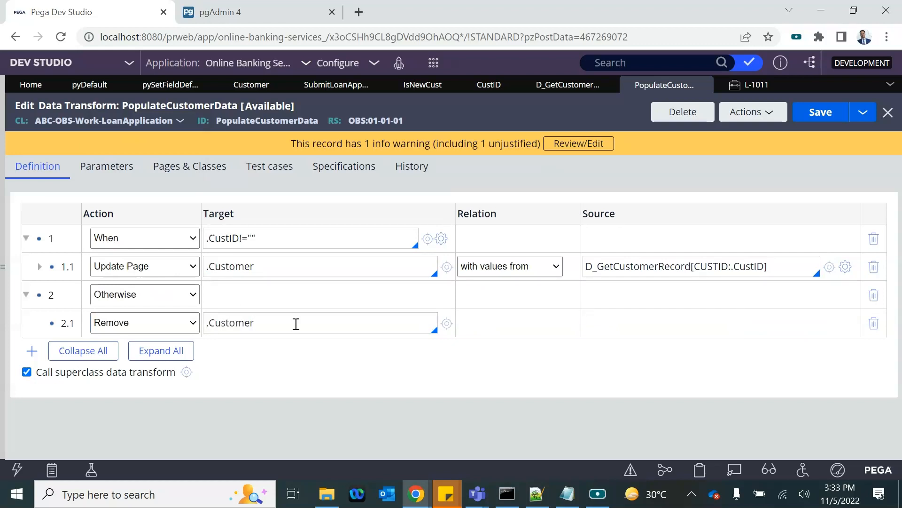
Step: Add step 2.2 setting .Customer.FirstName to "" and save the data transform
{"action": "key", "text": "Return"}
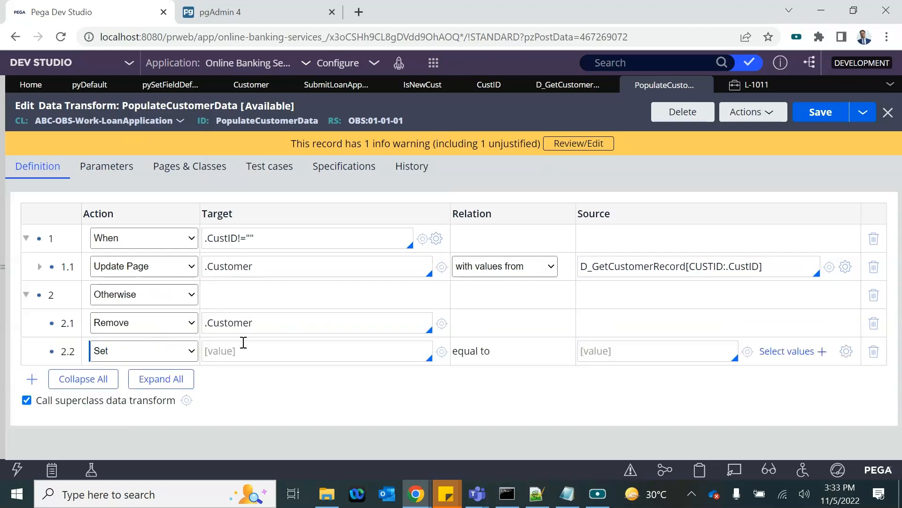
{"action": "triple_click", "coordinate": [231, 322]}
{"action": "key", "text": "ctrl+c"}
{"action": "left_click", "coordinate": [227, 348]}
{"action": "key", "text": "ctrl+v"}
{"action": "type", "text": ".fi"}
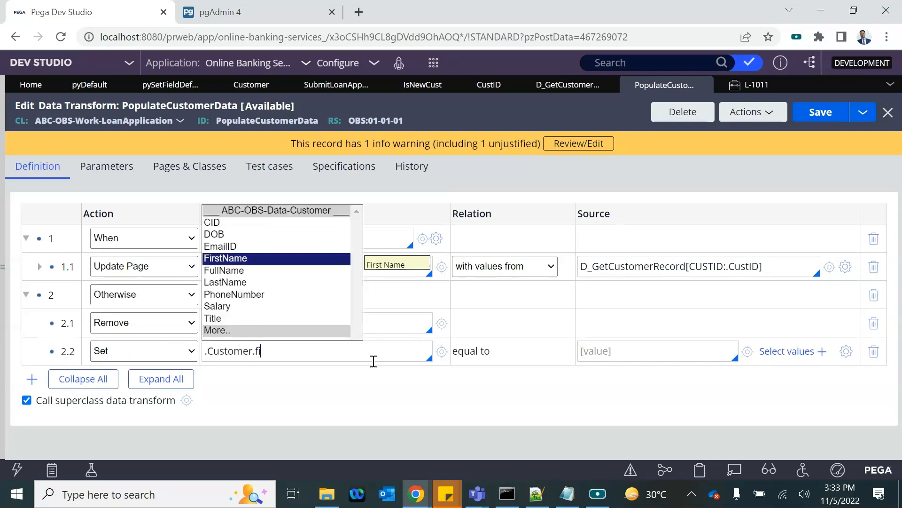
{"action": "key", "text": "Return"}
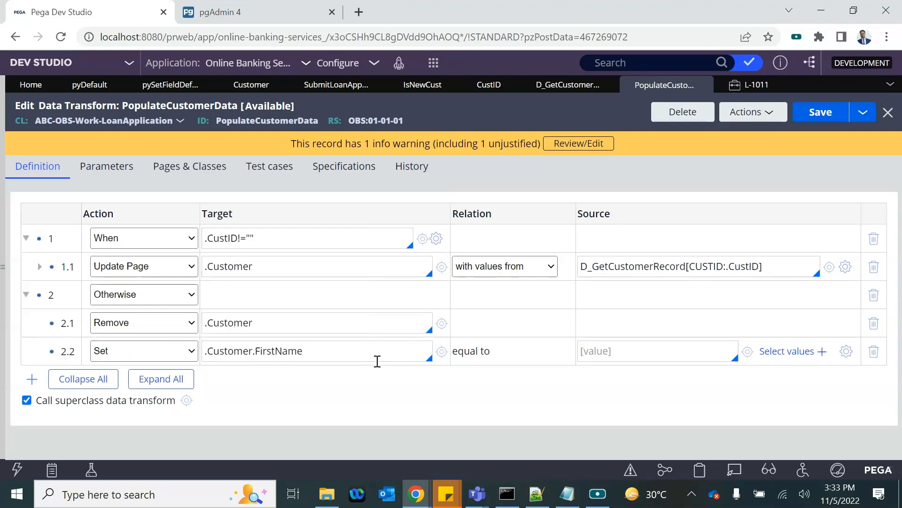
{"action": "left_click", "coordinate": [623, 344]}
{"action": "type", "text": "\"\""}
{"action": "left_click", "coordinate": [818, 114]}
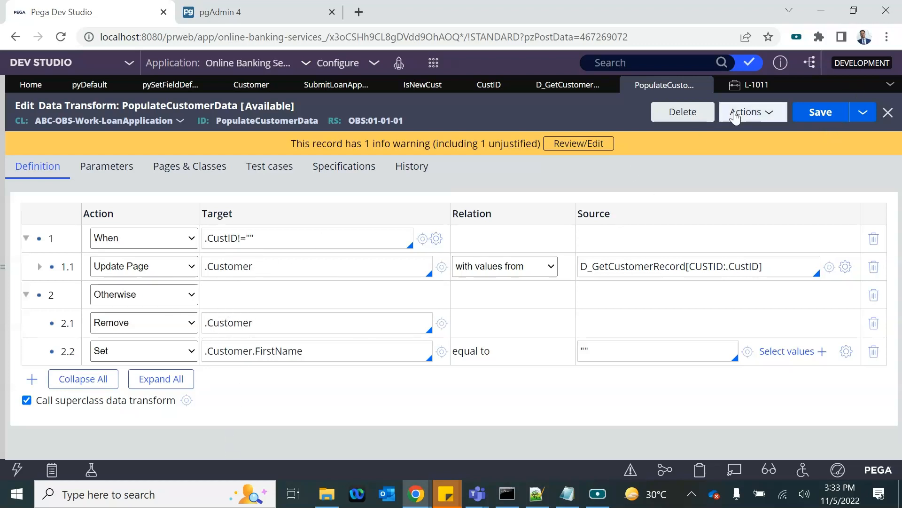
{"action": "left_click", "coordinate": [814, 115]}
Step: On L-1011, answer False, enter customer id C2 to load its details, then clear it
{"action": "left_click", "coordinate": [776, 85]}
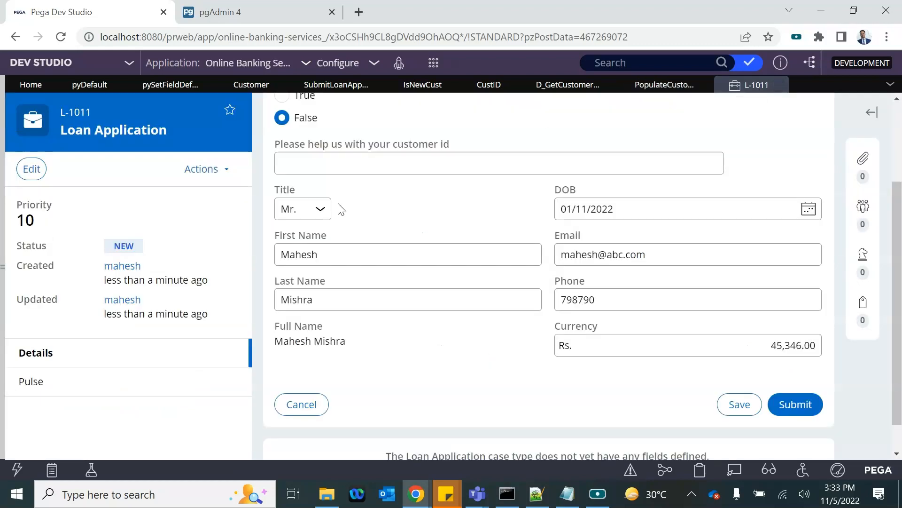
{"action": "scroll", "coordinate": [305, 165], "scroll_direction": "up", "scroll_amount": 2}
{"action": "left_click", "coordinate": [289, 173]}
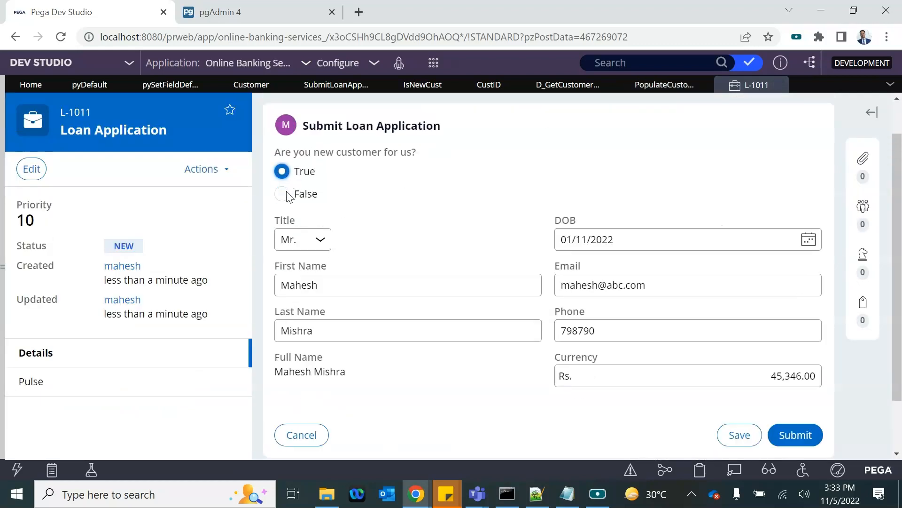
{"action": "left_click", "coordinate": [283, 194]}
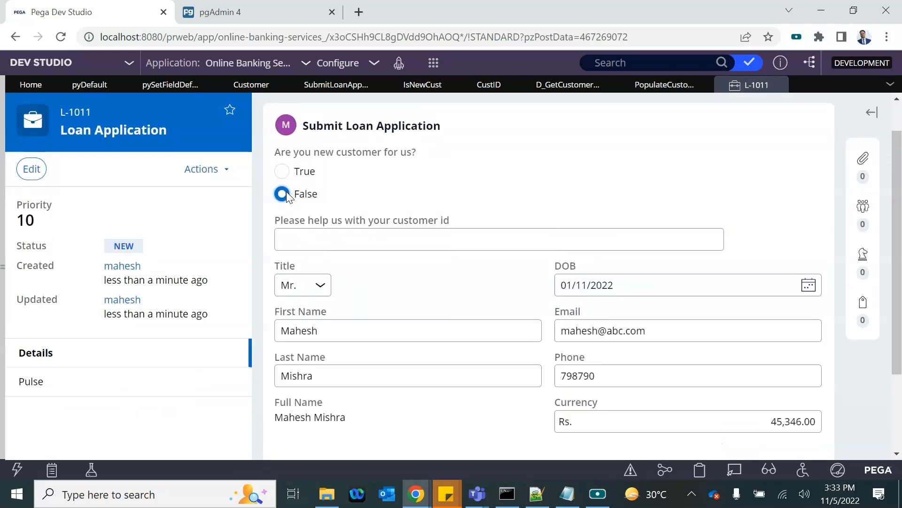
{"action": "left_click", "coordinate": [303, 238]}
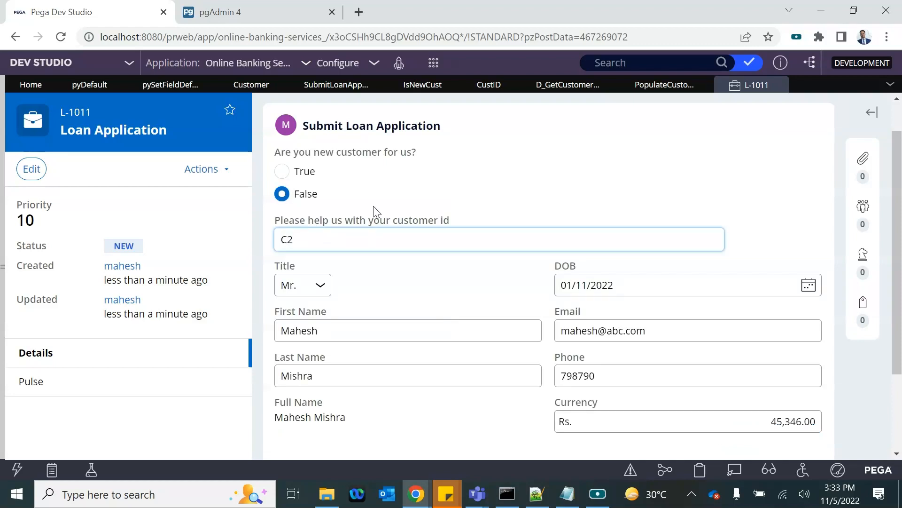
{"action": "left_click", "coordinate": [435, 194]}
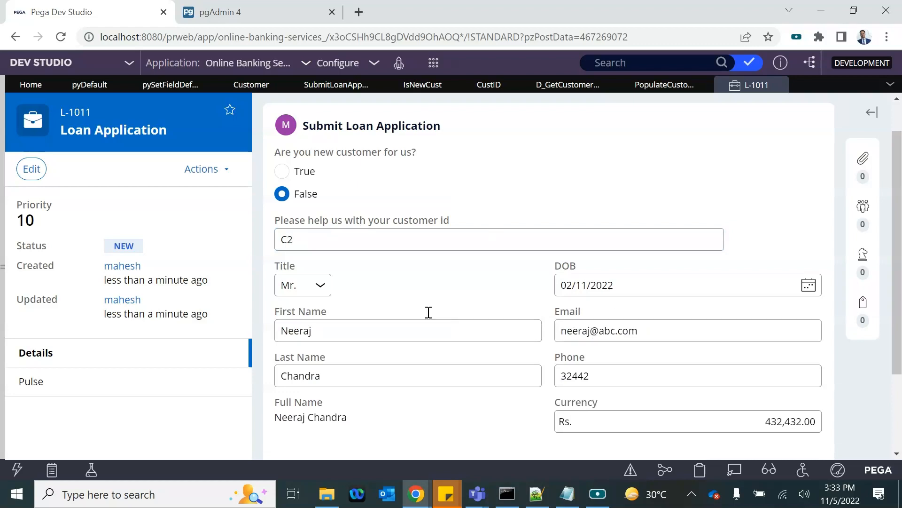
{"action": "left_click", "coordinate": [306, 246]}
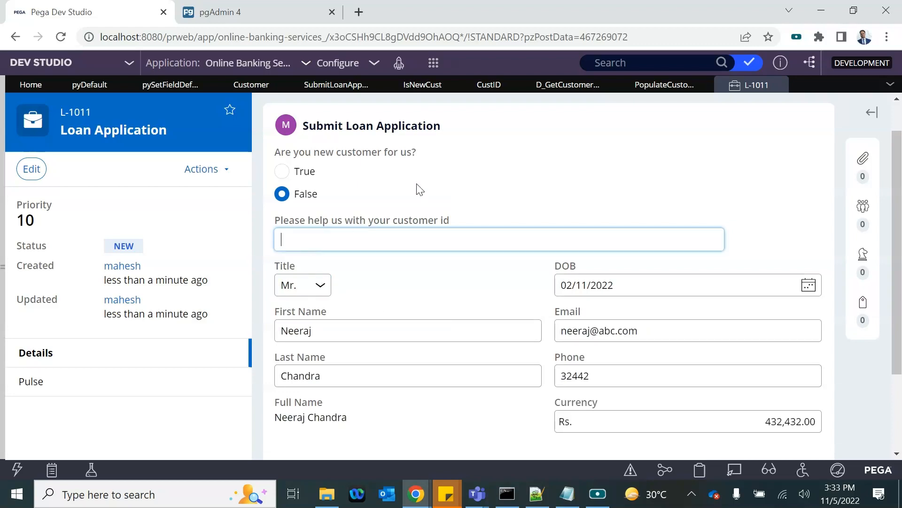
{"action": "left_click", "coordinate": [431, 182]}
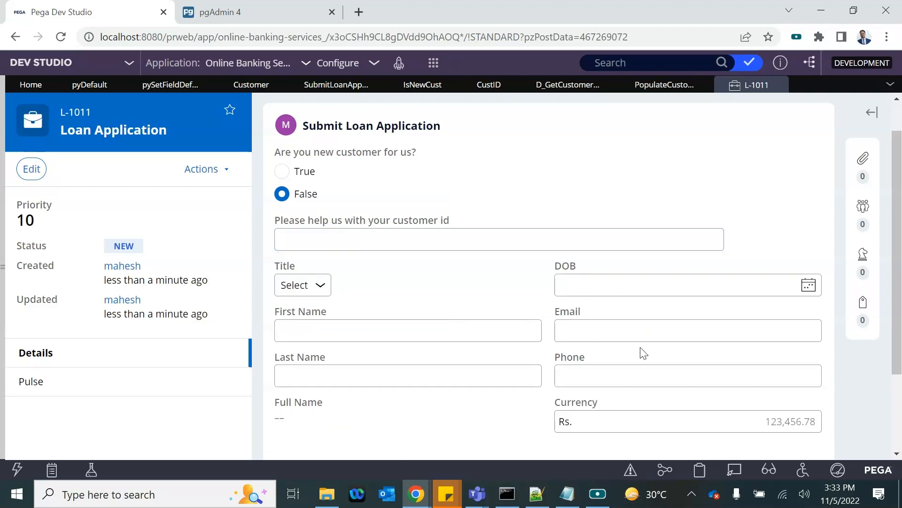
Step: Enter customer id C1 to load its details, then erase it so the details clear
{"action": "left_click", "coordinate": [293, 241]}
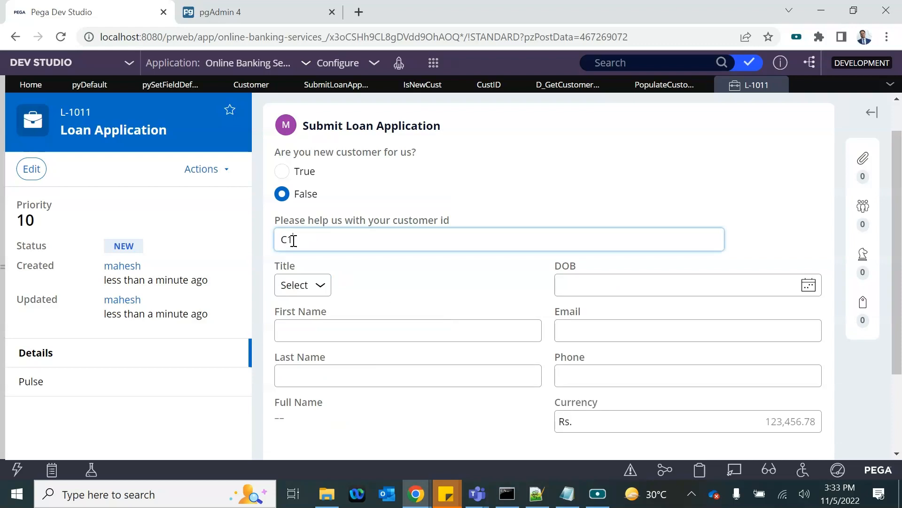
{"action": "left_click", "coordinate": [412, 207]}
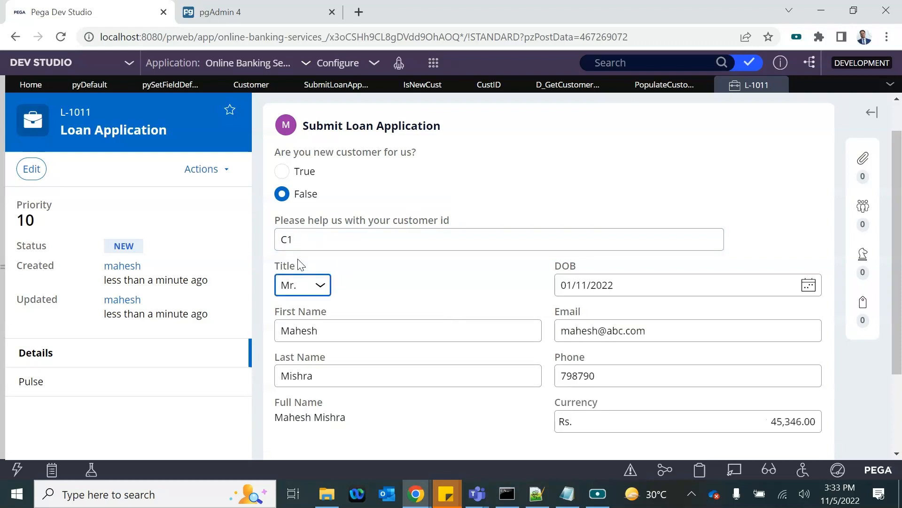
{"action": "left_click", "coordinate": [303, 239]}
{"action": "key", "text": "BackSpace"}
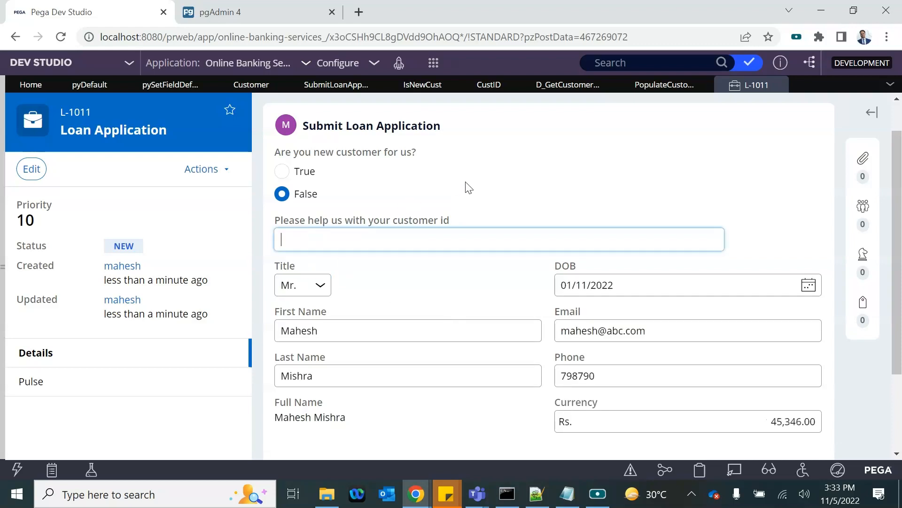
{"action": "left_click", "coordinate": [467, 187]}
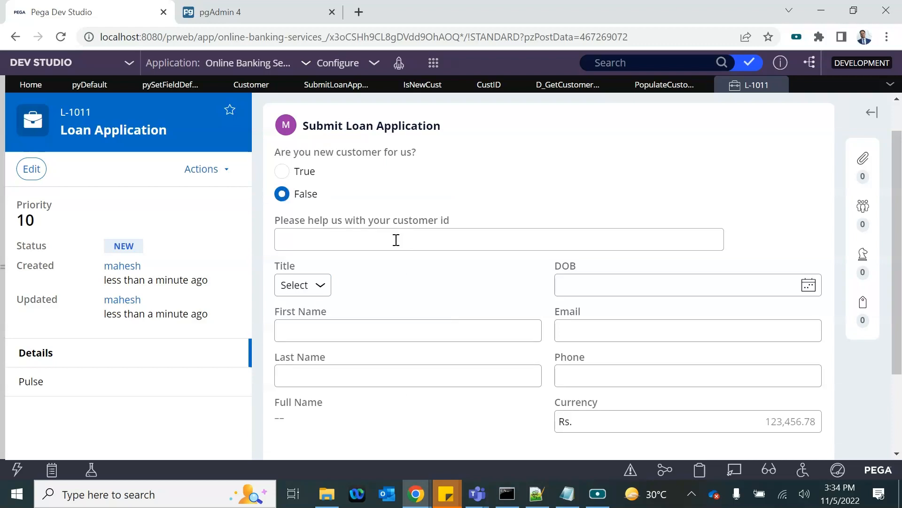
Step: Change the customer id field's visibility condition to .IsNewCust!='false'
{"action": "left_click", "coordinate": [657, 88]}
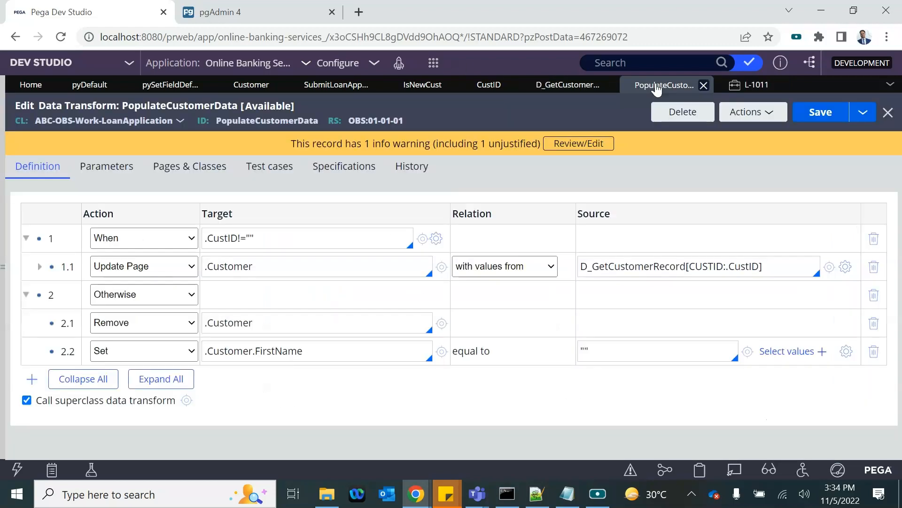
{"action": "left_click", "coordinate": [569, 85]}
{"action": "left_click", "coordinate": [485, 90]}
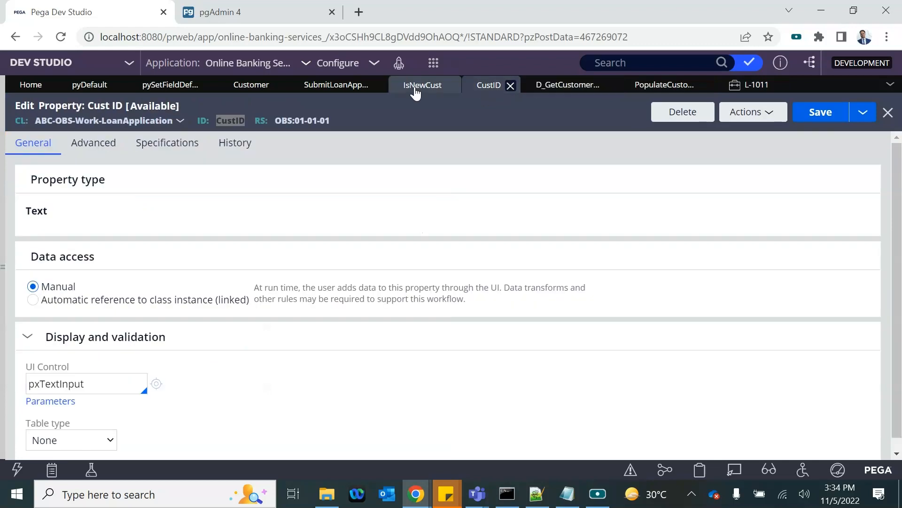
{"action": "left_click", "coordinate": [336, 85]}
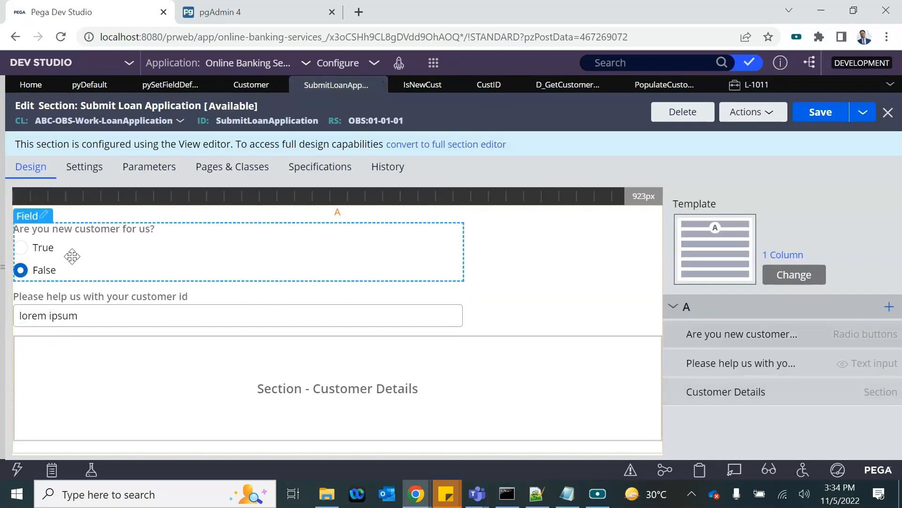
{"action": "double_click", "coordinate": [71, 314]}
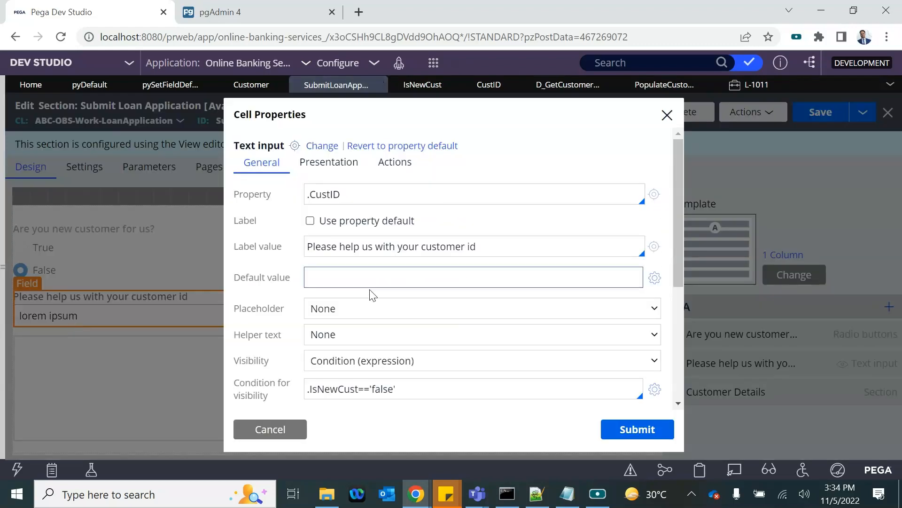
{"action": "scroll", "coordinate": [363, 298], "scroll_direction": "down", "scroll_amount": 2}
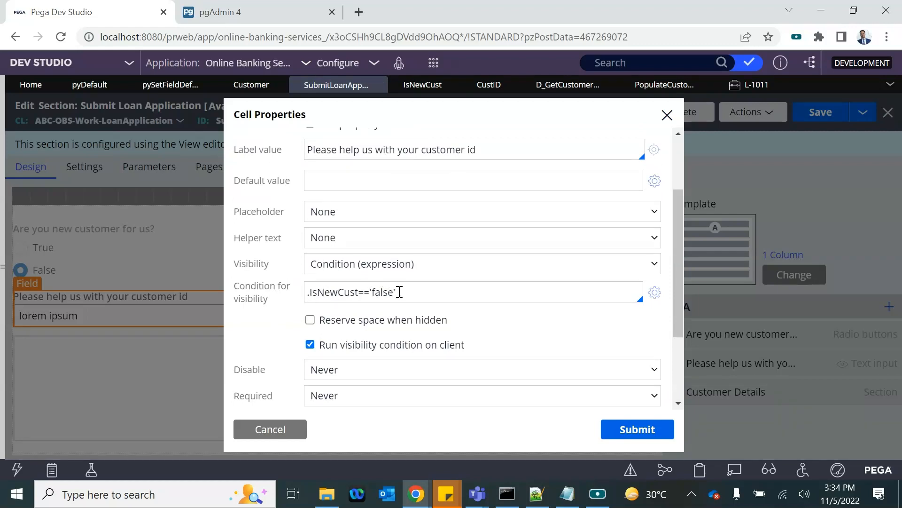
{"action": "left_click", "coordinate": [371, 295]}
{"action": "key", "text": "BackSpace"}
{"action": "key", "text": "BackSpace"}
{"action": "type", "text": "!="}
{"action": "left_click", "coordinate": [637, 429]}
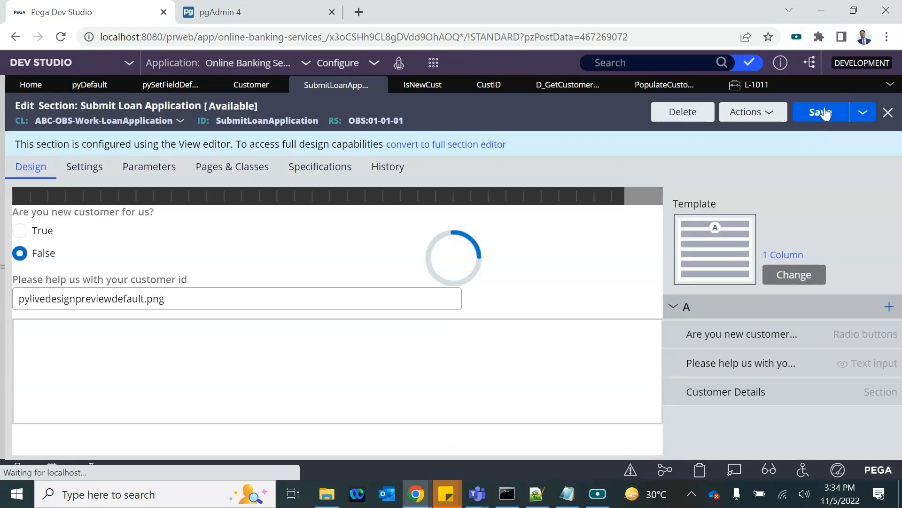
Step: Save the Submit Loan Application section and start a new Loan Application case
{"action": "left_click", "coordinate": [822, 112]}
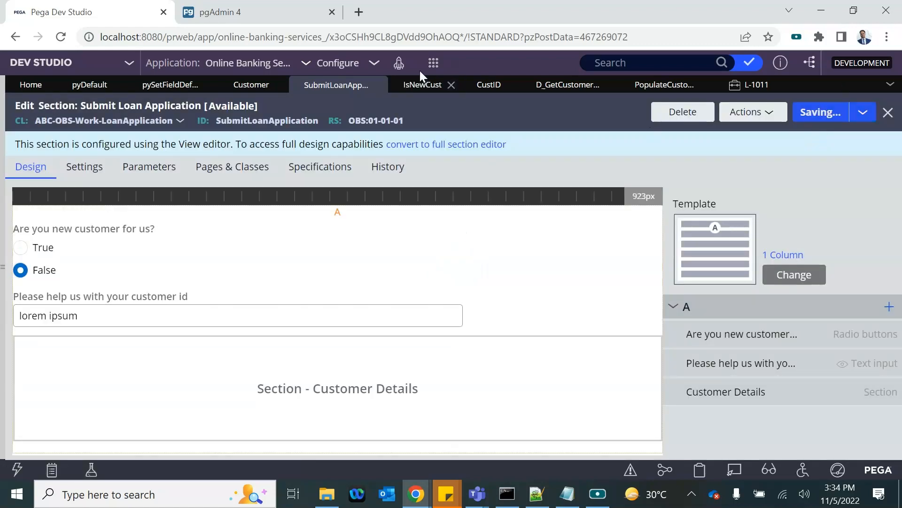
{"action": "left_click", "coordinate": [433, 63]}
{"action": "mouse_move", "coordinate": [451, 75]}
{"action": "left_click", "coordinate": [589, 78]}
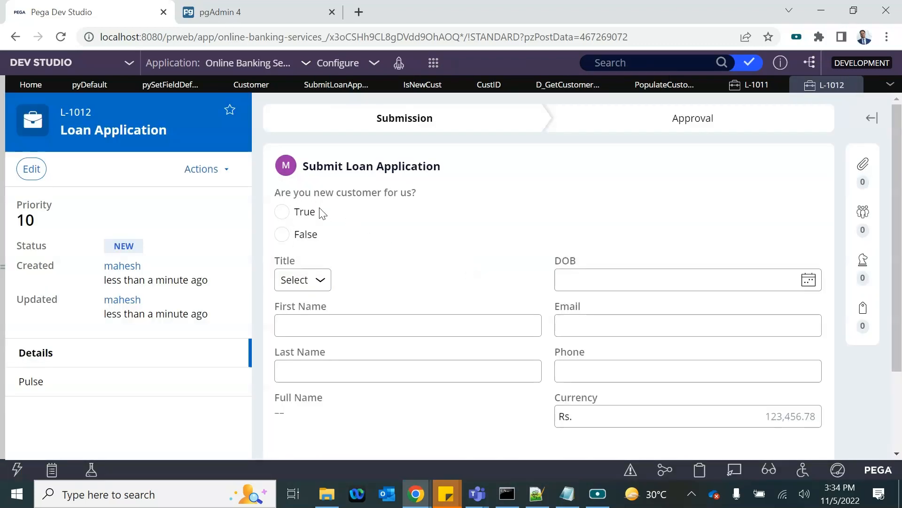
Step: On L-1012, alternate True and False to watch the customer id field show and hide
{"action": "left_click", "coordinate": [285, 234]}
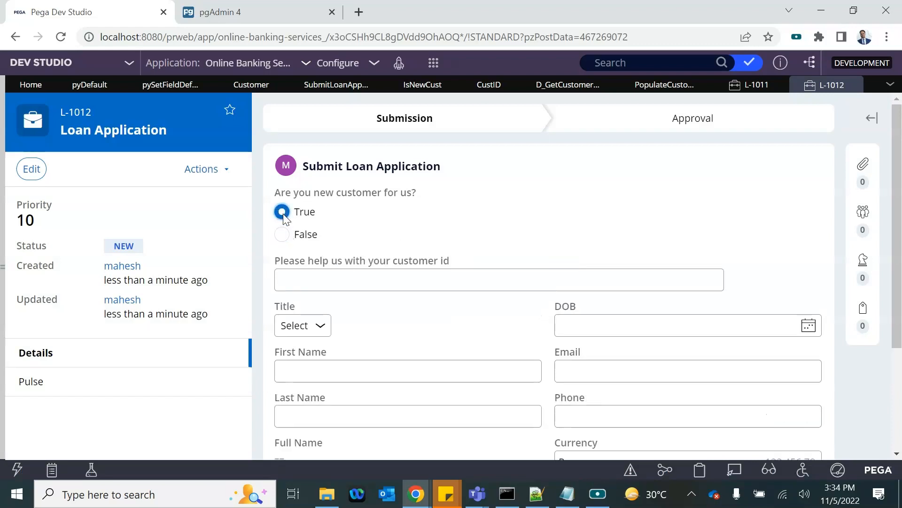
{"action": "left_click", "coordinate": [282, 235]}
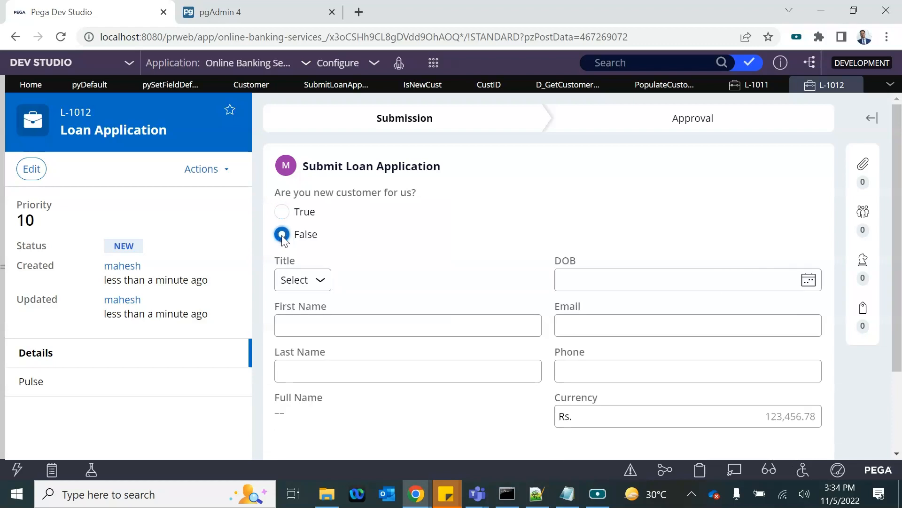
{"action": "left_click", "coordinate": [286, 203]}
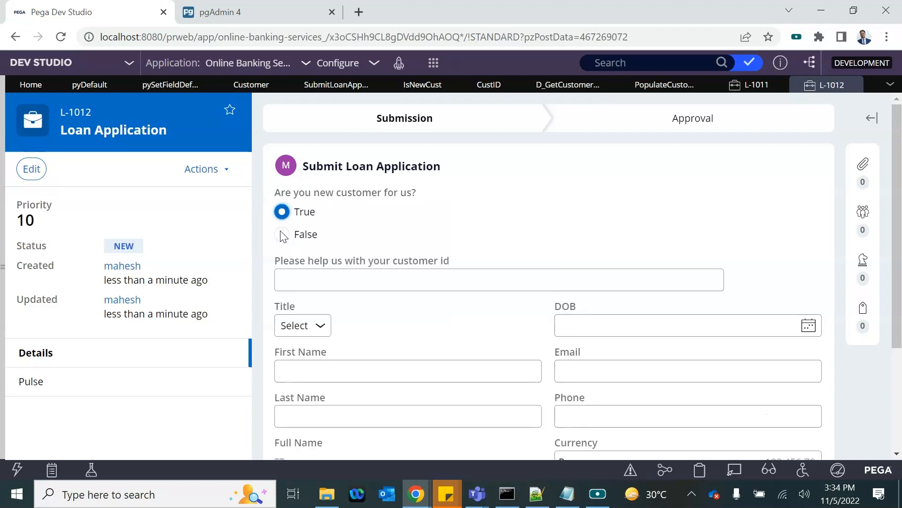
{"action": "left_click", "coordinate": [282, 235]}
{"action": "left_click", "coordinate": [282, 212]}
{"action": "left_click", "coordinate": [558, 83]}
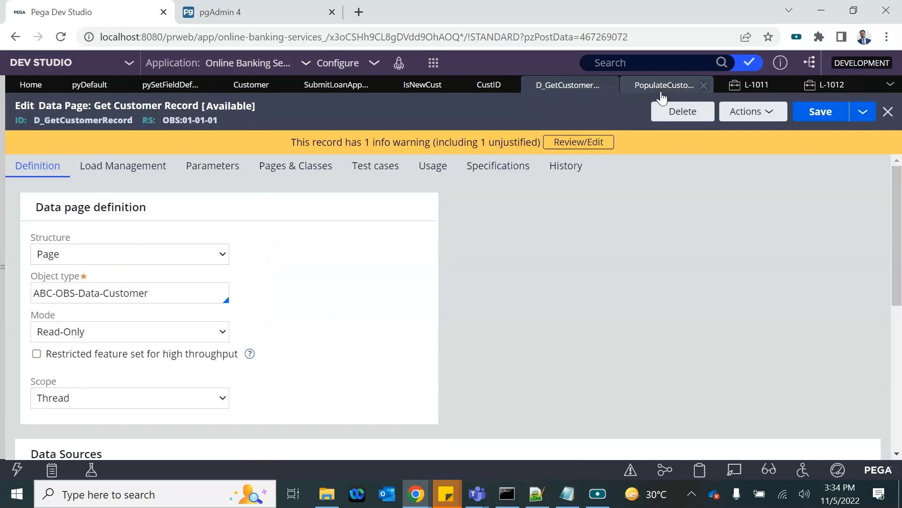
Step: Revert the customer id field's visibility condition to .IsNewCust=='false'
{"action": "left_click", "coordinate": [662, 87]}
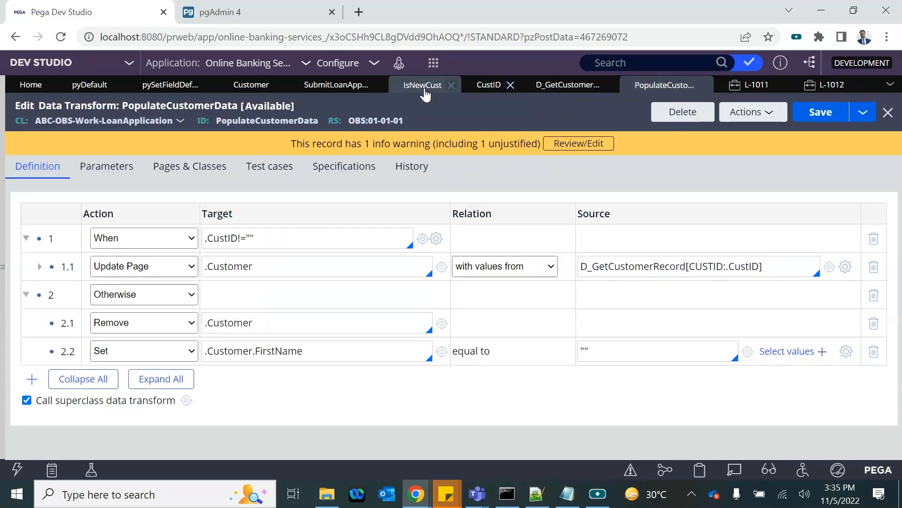
{"action": "left_click", "coordinate": [339, 87]}
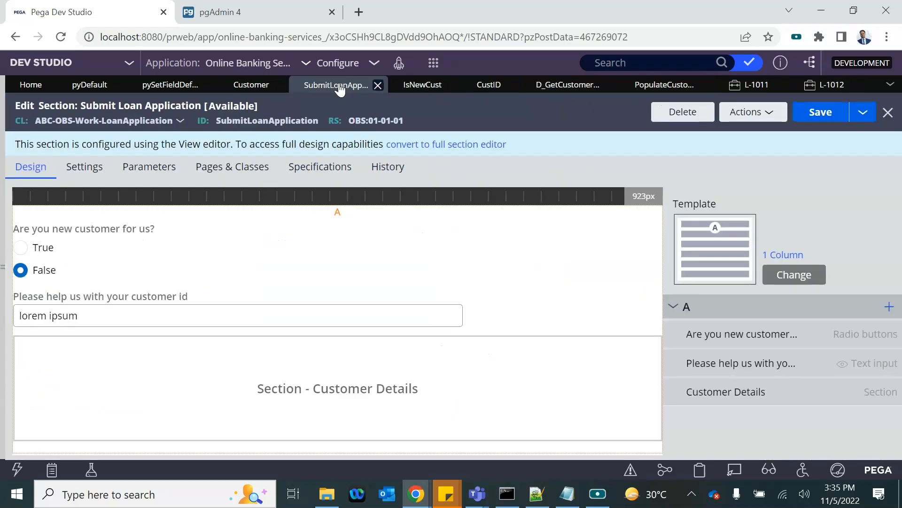
{"action": "double_click", "coordinate": [108, 294]}
{"action": "scroll", "coordinate": [298, 379], "scroll_direction": "down", "scroll_amount": 2}
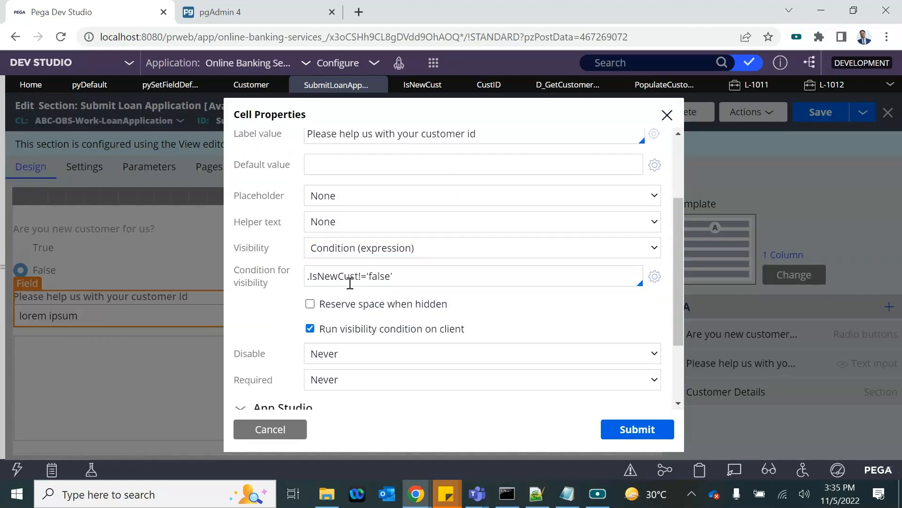
{"action": "left_click", "coordinate": [362, 279]}
{"action": "key", "text": "BackSpace"}
{"action": "type", "text": "="}
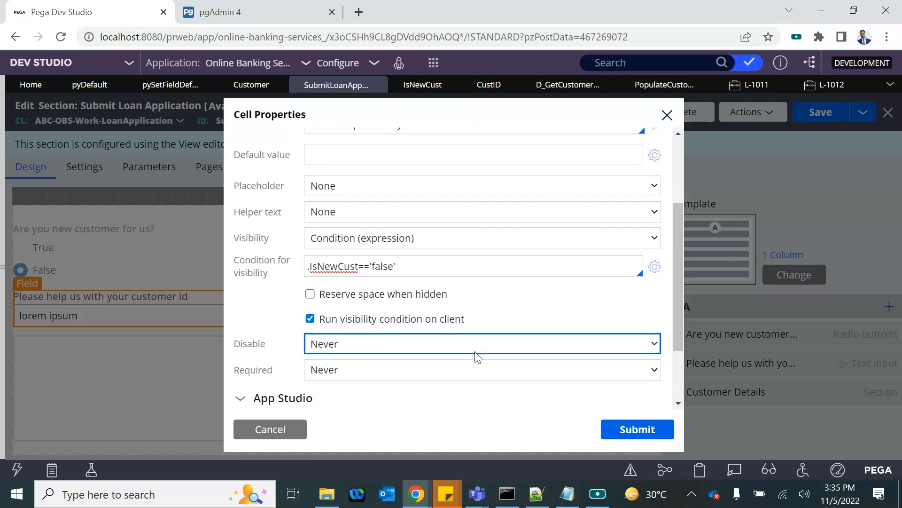
{"action": "scroll", "coordinate": [476, 354], "scroll_direction": "down", "scroll_amount": 1}
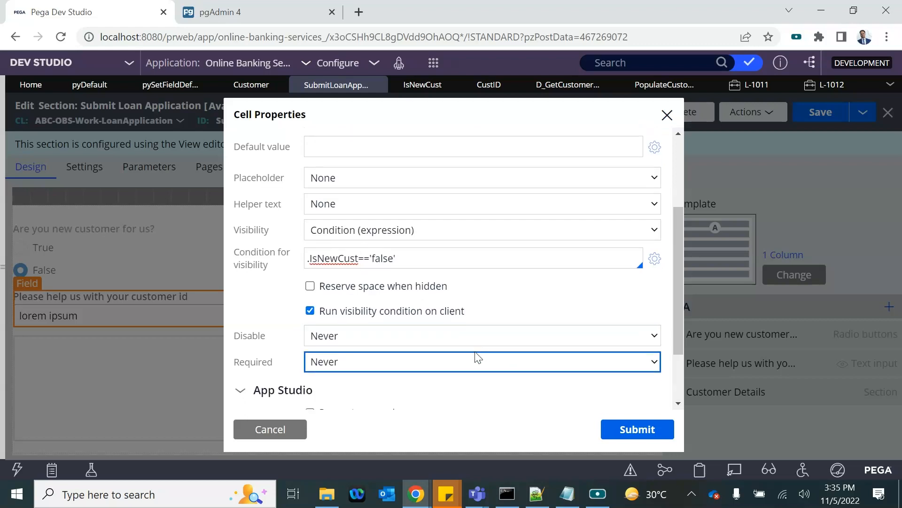
{"action": "double_click", "coordinate": [337, 256]}
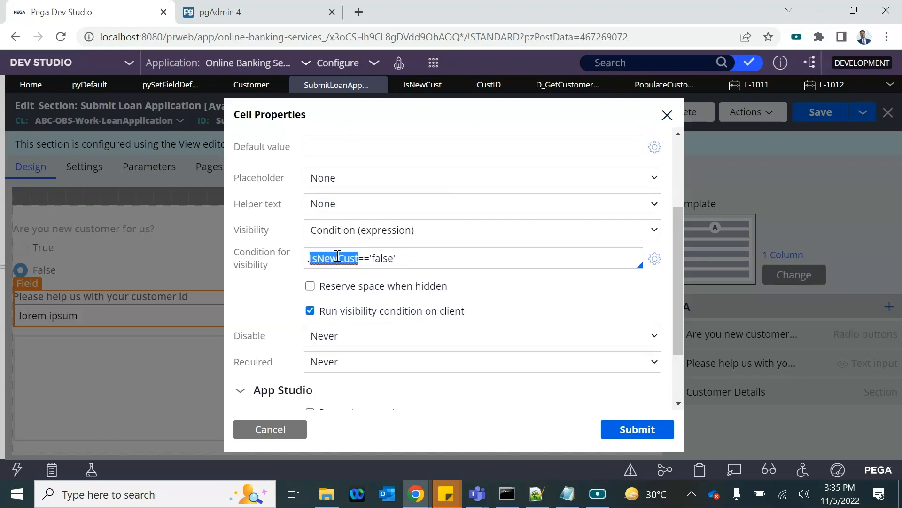
{"action": "left_click", "coordinate": [630, 439]}
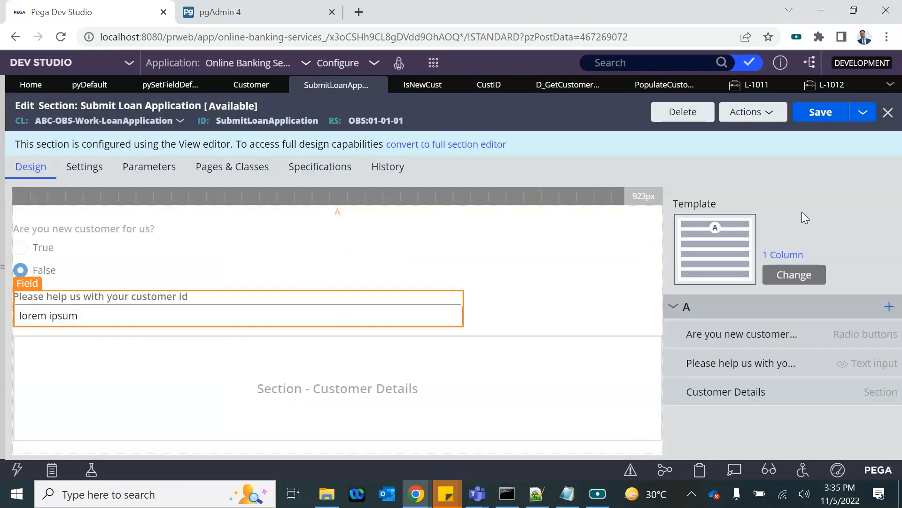
Step: Save the section changes and create a new Loan Application case
{"action": "left_click", "coordinate": [824, 113]}
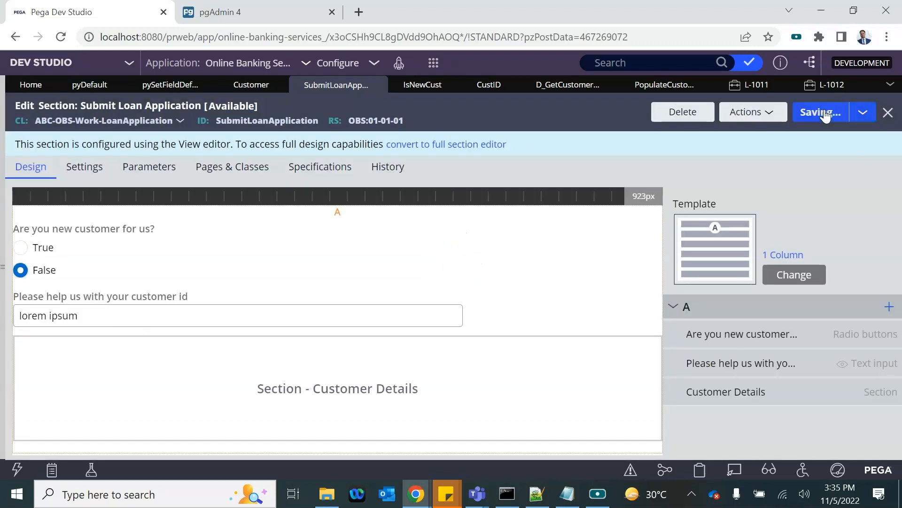
{"action": "left_click", "coordinate": [433, 68]}
{"action": "mouse_move", "coordinate": [455, 77]}
{"action": "left_click", "coordinate": [606, 75]}
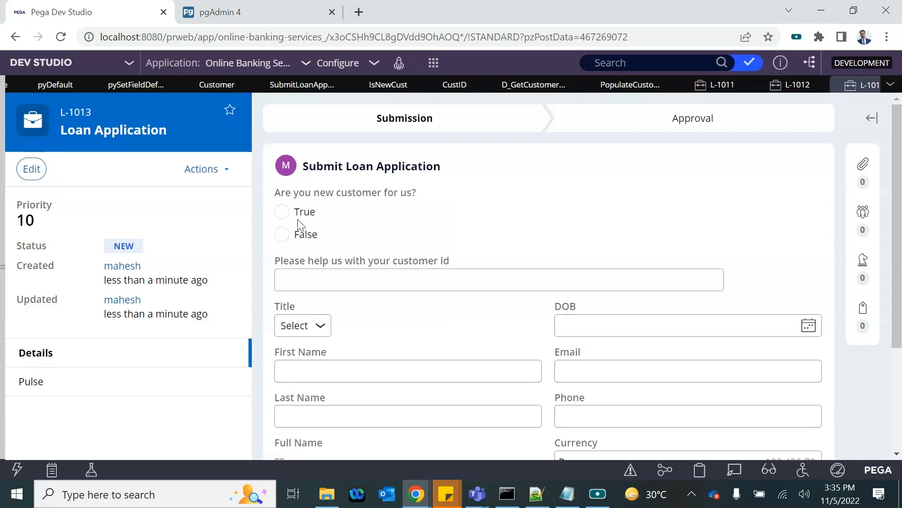
Step: On L-1013, alternate False and True to confirm True hides and False shows customer id
{"action": "left_click", "coordinate": [283, 235]}
{"action": "left_click", "coordinate": [284, 212]}
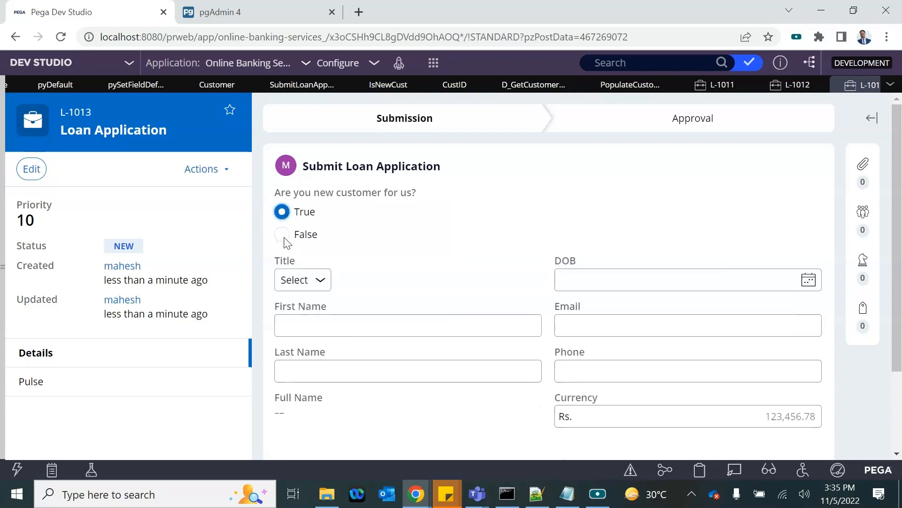
{"action": "left_click", "coordinate": [284, 235]}
{"action": "left_click", "coordinate": [283, 214]}
{"action": "left_click", "coordinate": [283, 234]}
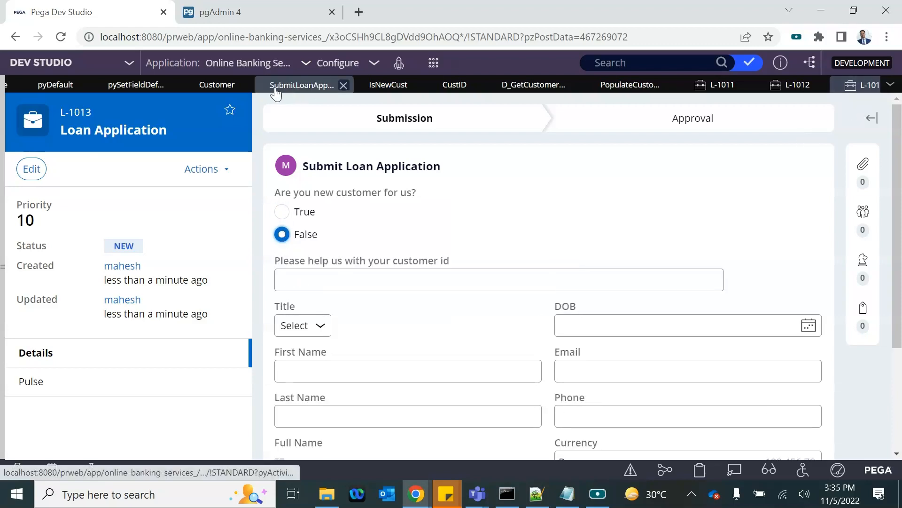
{"action": "left_click", "coordinate": [137, 85]}
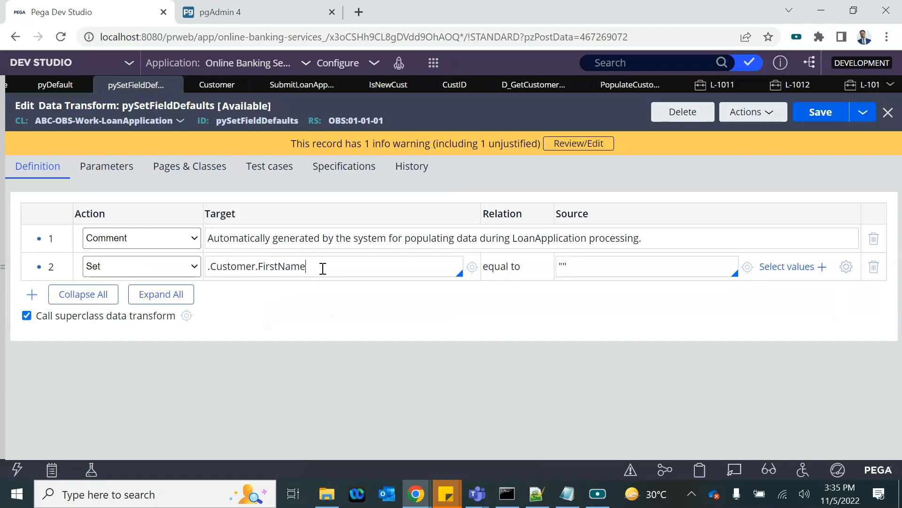
Step: Add a pySetFieldDefaults row setting .IsNewCust to false, then close the data transform
{"action": "key", "text": "Return"}
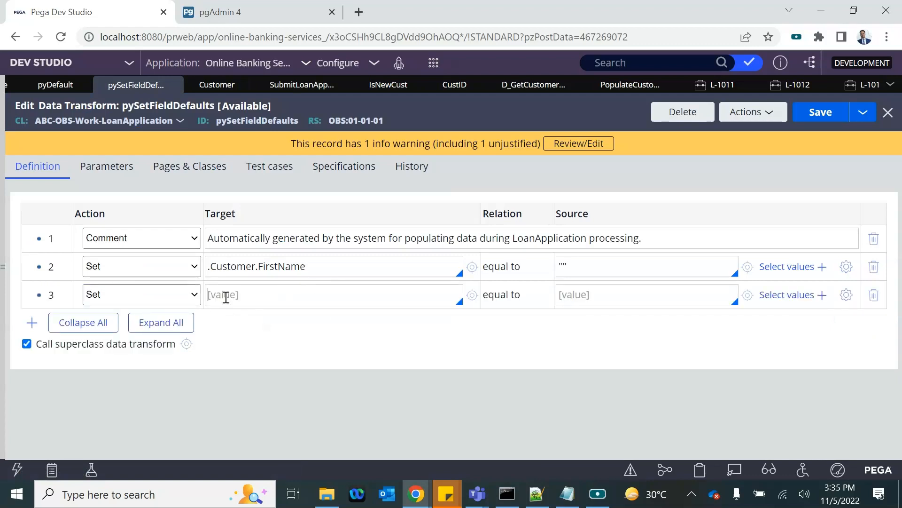
{"action": "type", "text": "."}
{"action": "key", "text": "Down"}
{"action": "key", "text": "Down"}
{"action": "key", "text": "Down"}
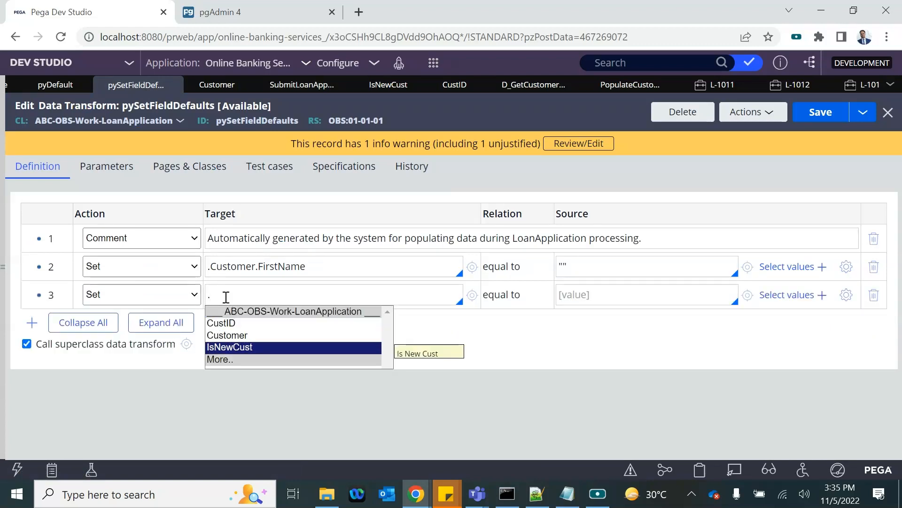
{"action": "key", "text": "Return"}
{"action": "left_click", "coordinate": [601, 295]}
{"action": "type", "text": "false"}
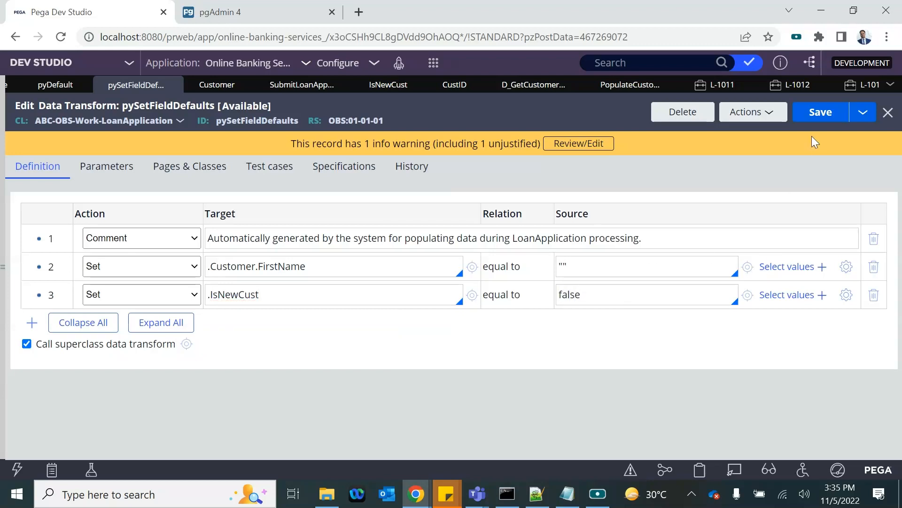
{"action": "left_click", "coordinate": [888, 112]}
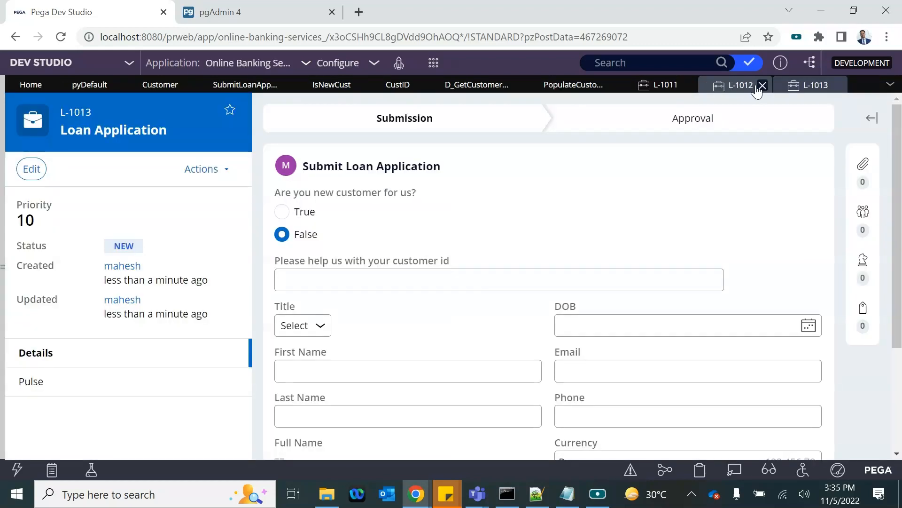
Step: Close cases L-1012 and L-1013, discarding their unsaved changes
{"action": "left_click", "coordinate": [762, 85]}
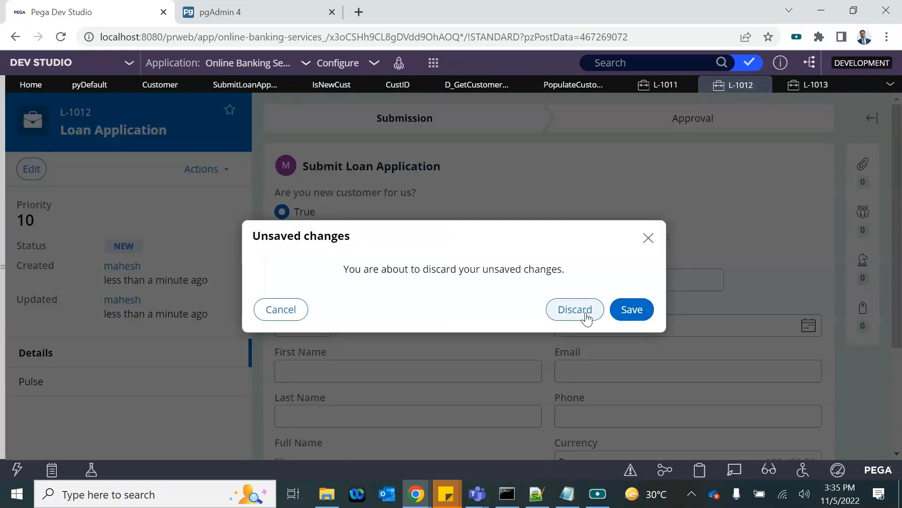
{"action": "left_click", "coordinate": [578, 311]}
{"action": "left_click", "coordinate": [763, 87]}
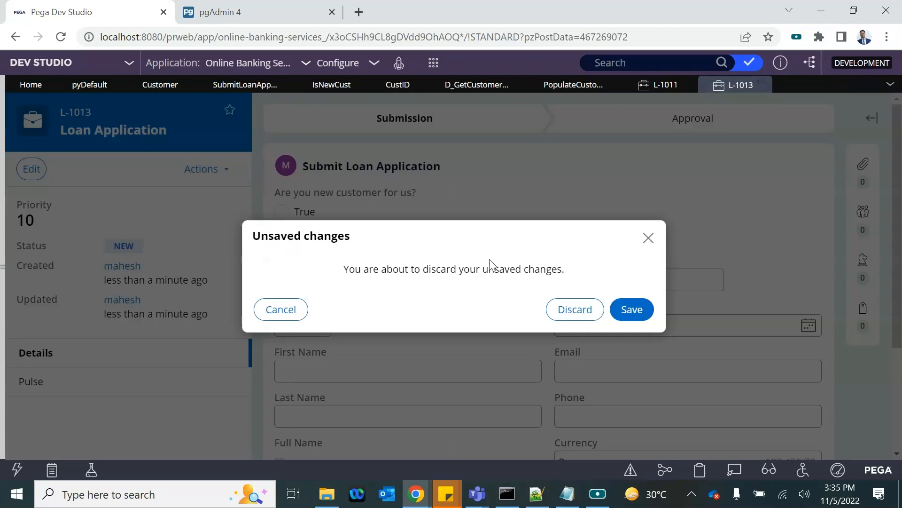
{"action": "left_click", "coordinate": [589, 313]}
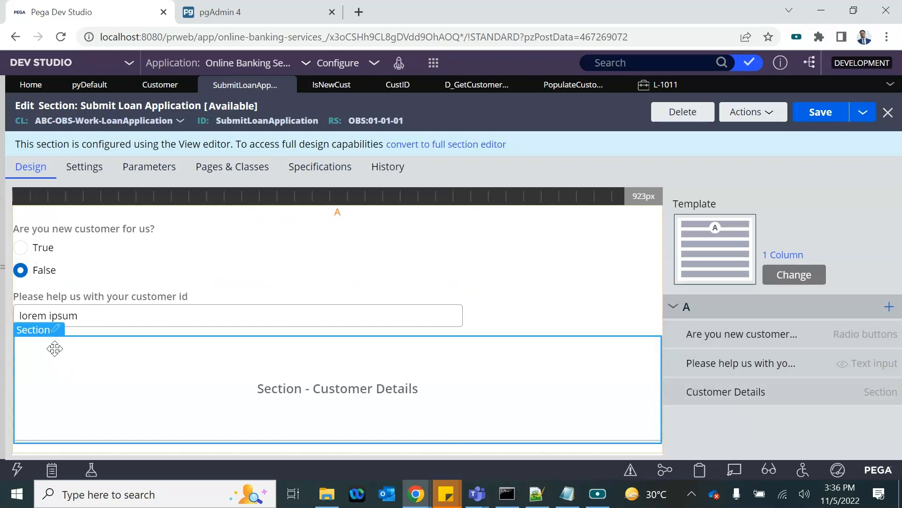
Step: Give the Customer Details section the expression visibility condition .IsNewCust!='' and save
{"action": "left_click", "coordinate": [53, 329]}
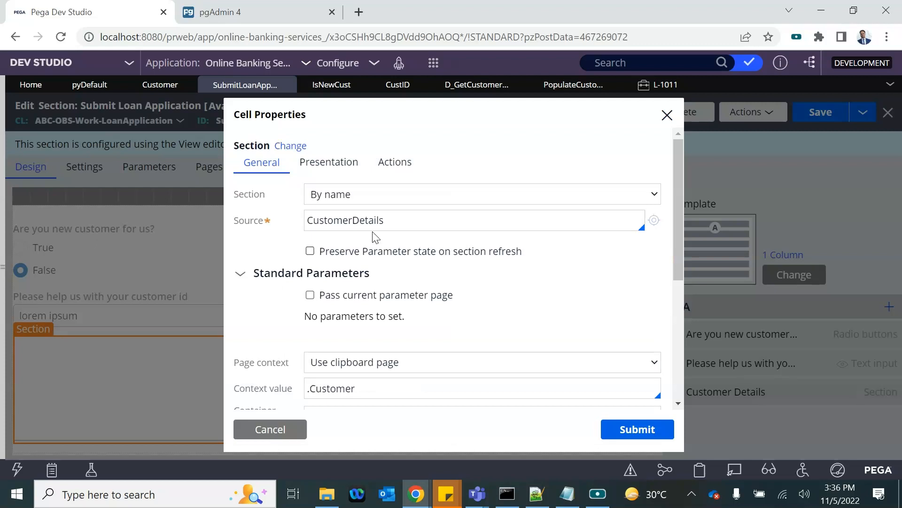
{"action": "scroll", "coordinate": [337, 346], "scroll_direction": "down", "scroll_amount": 3}
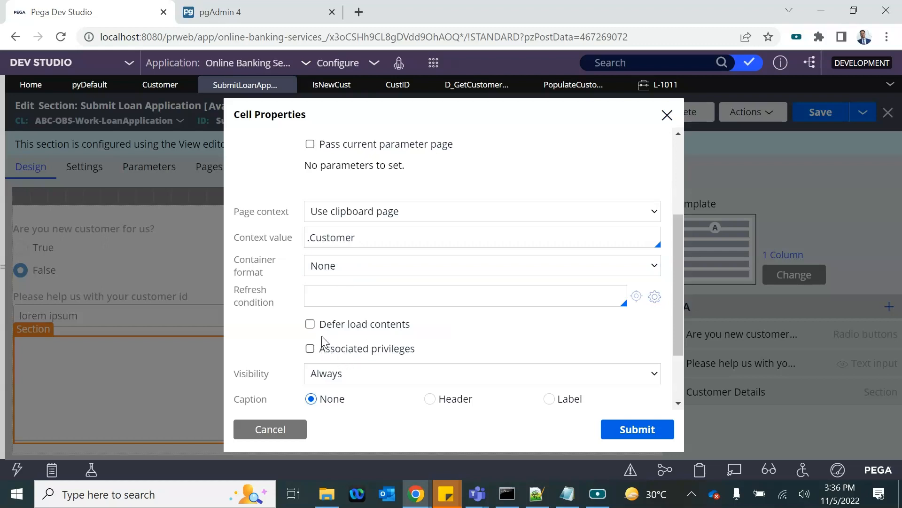
{"action": "scroll", "coordinate": [325, 342], "scroll_direction": "down", "scroll_amount": 2}
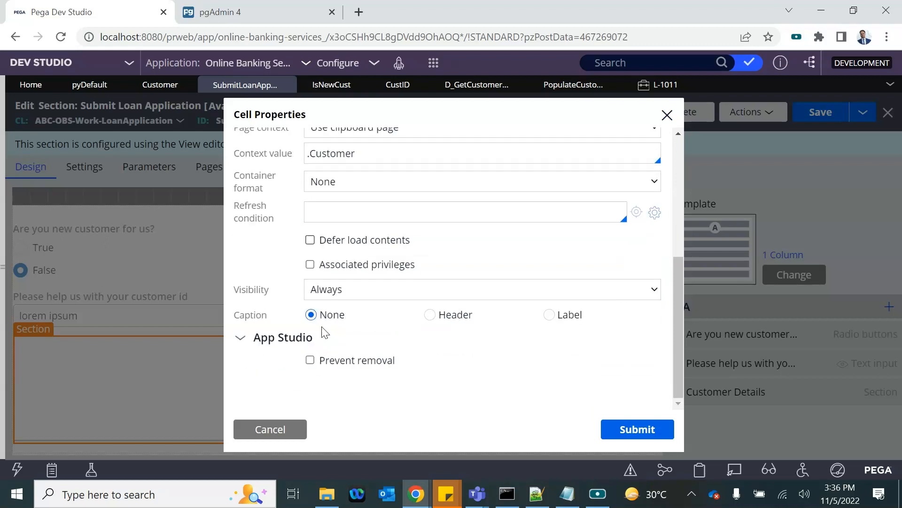
{"action": "left_click", "coordinate": [318, 285]}
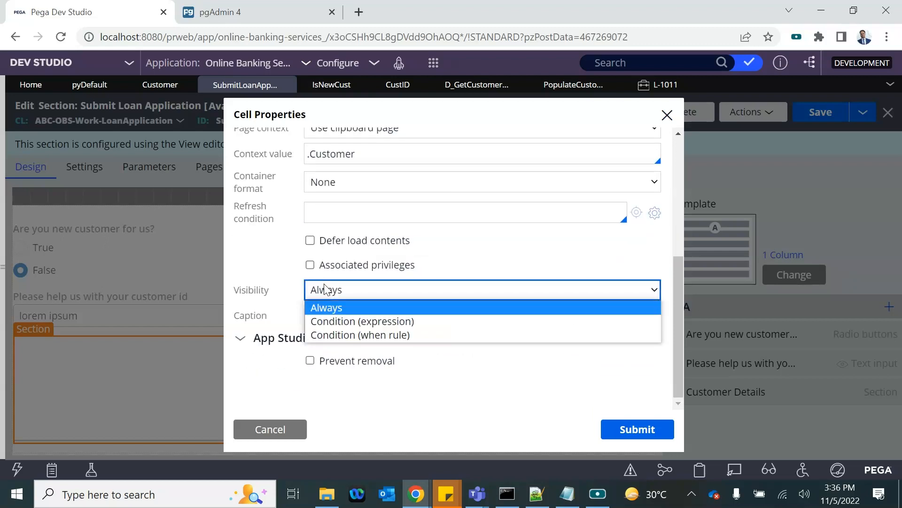
{"action": "left_click", "coordinate": [345, 326]}
{"action": "left_click", "coordinate": [325, 318]}
{"action": "type", "text": "."}
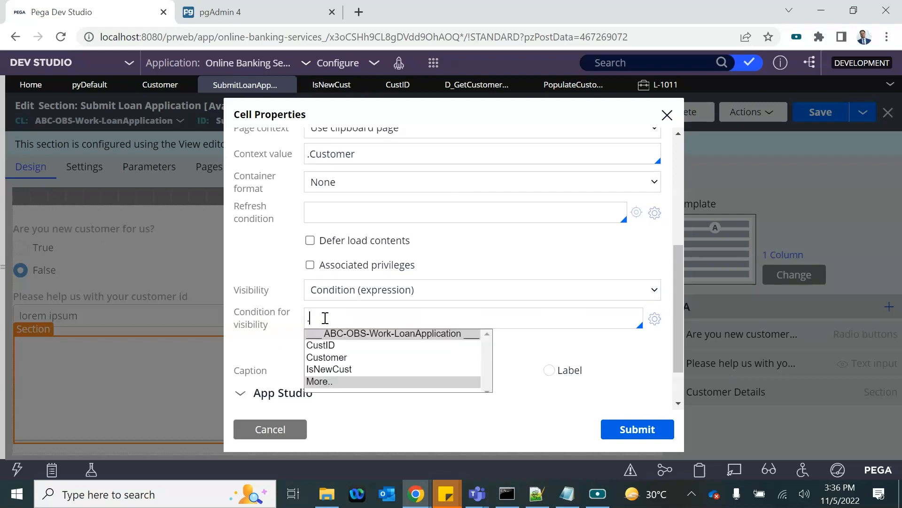
{"action": "key", "text": "Down"}
{"action": "key", "text": "Return"}
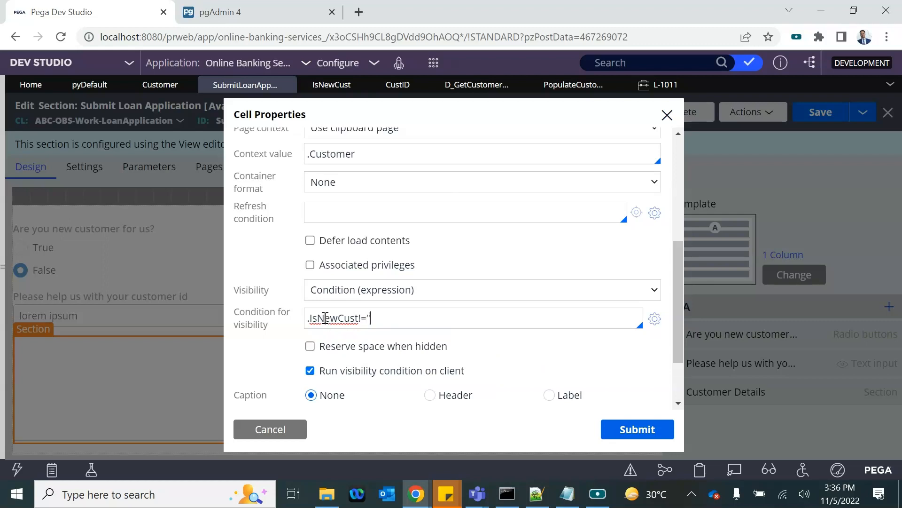
{"action": "left_click", "coordinate": [630, 430]}
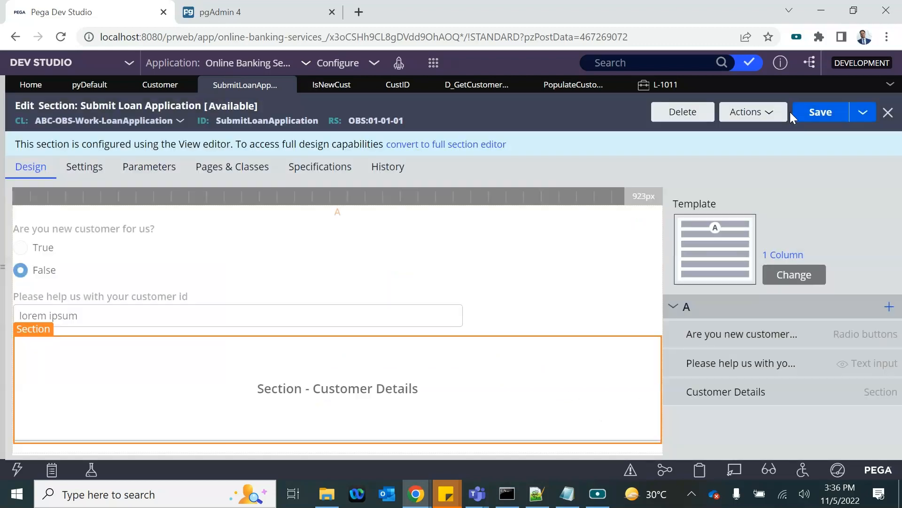
{"action": "left_click", "coordinate": [826, 109]}
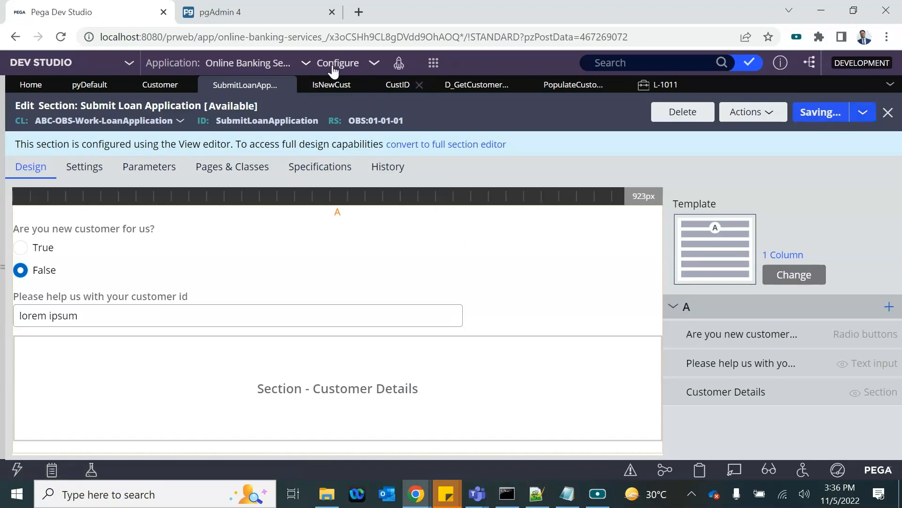
Step: Start a new Loan Application case and toggle True then False to check the details hide
{"action": "left_click", "coordinate": [433, 63]}
{"action": "mouse_move", "coordinate": [454, 74]}
{"action": "left_click", "coordinate": [600, 74]}
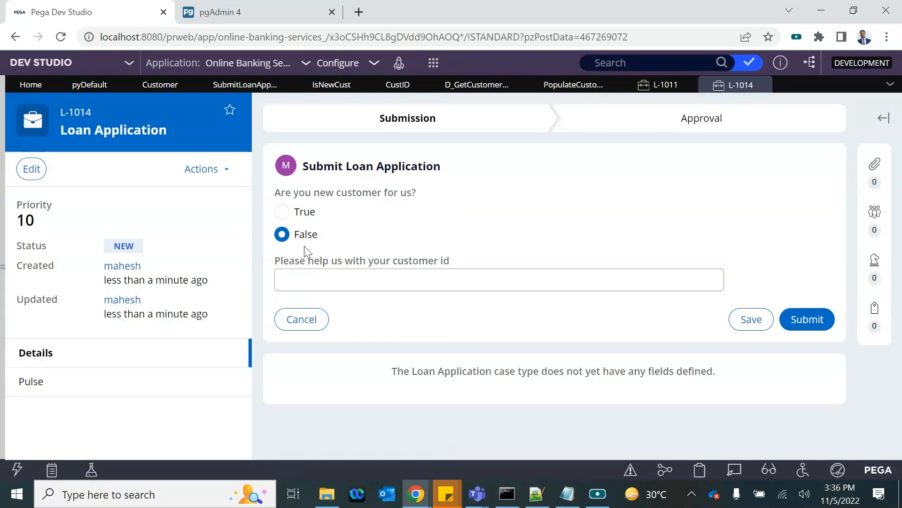
{"action": "left_click", "coordinate": [284, 212]}
{"action": "left_click", "coordinate": [283, 234]}
Step: Enter customer id C1, then switch to the PopulateCustomerData data transform
{"action": "left_click", "coordinate": [310, 284]}
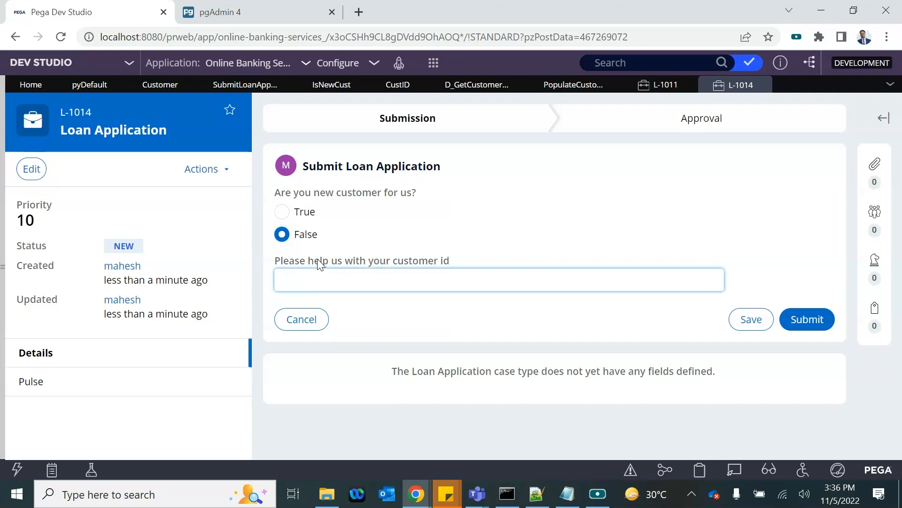
{"action": "left_click", "coordinate": [409, 215]}
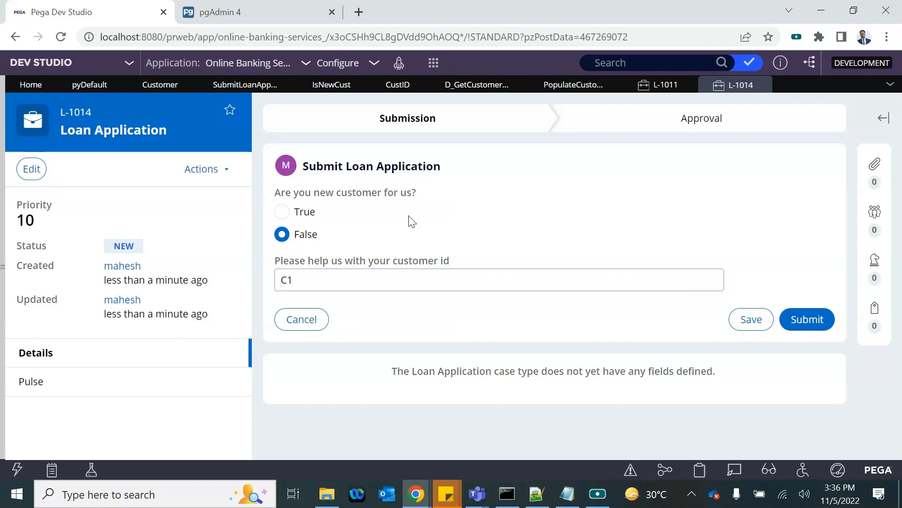
{"action": "left_click", "coordinate": [569, 85]}
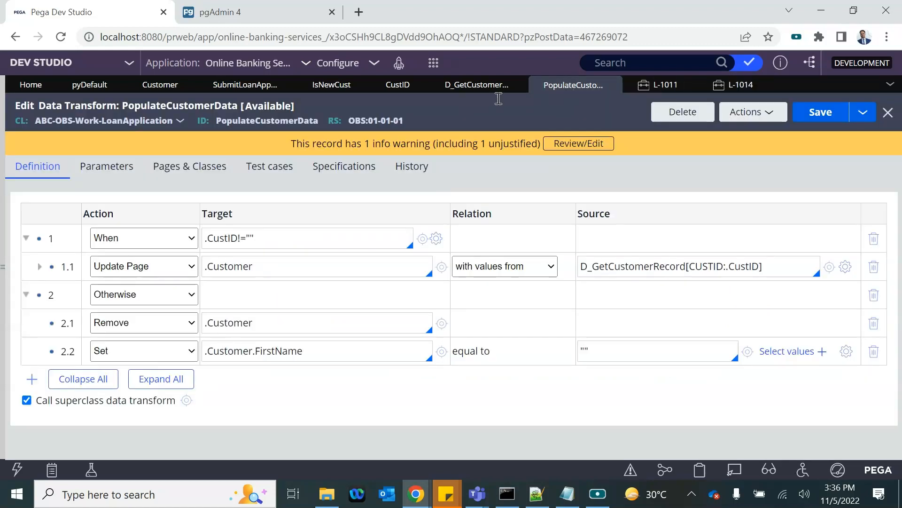
Step: Open the Customer Details cell properties in the SubmitLoanApp section
{"action": "left_click", "coordinate": [325, 85]}
{"action": "left_click", "coordinate": [270, 84]}
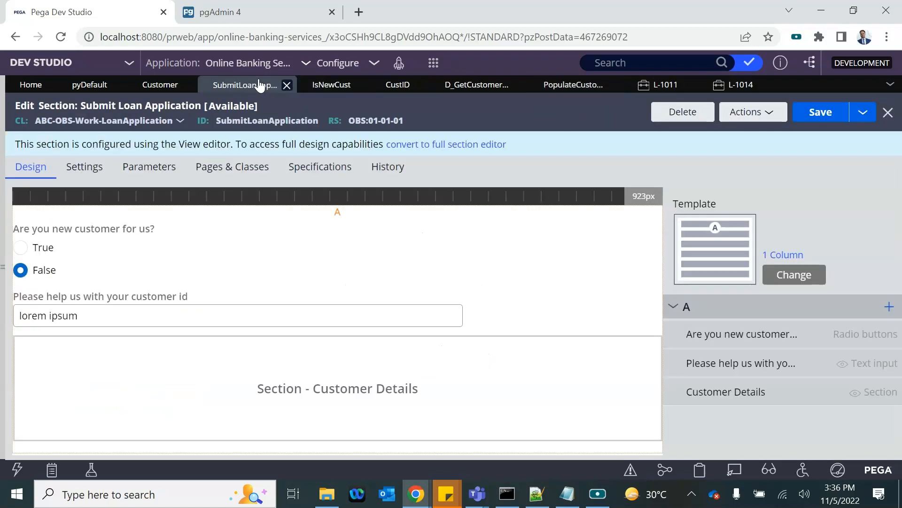
{"action": "left_click", "coordinate": [55, 329]}
{"action": "scroll", "coordinate": [322, 299], "scroll_direction": "down", "scroll_amount": 4}
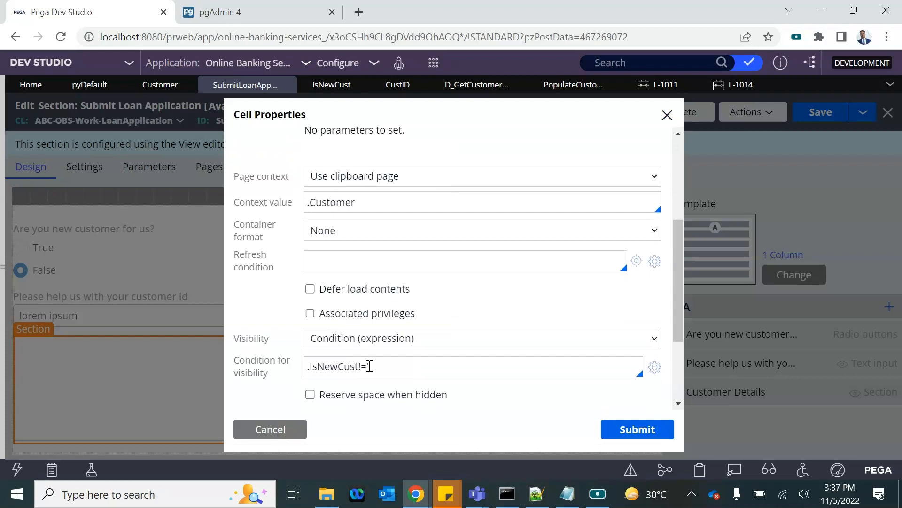
Step: Rewrite the Customer Details visibility condition as .IsNewCust=="true" || .IsNewCust=="false" and submit
{"action": "left_click_drag", "start_coordinate": [380, 367], "coordinate": [292, 370]}
{"action": "type", "text": "."}
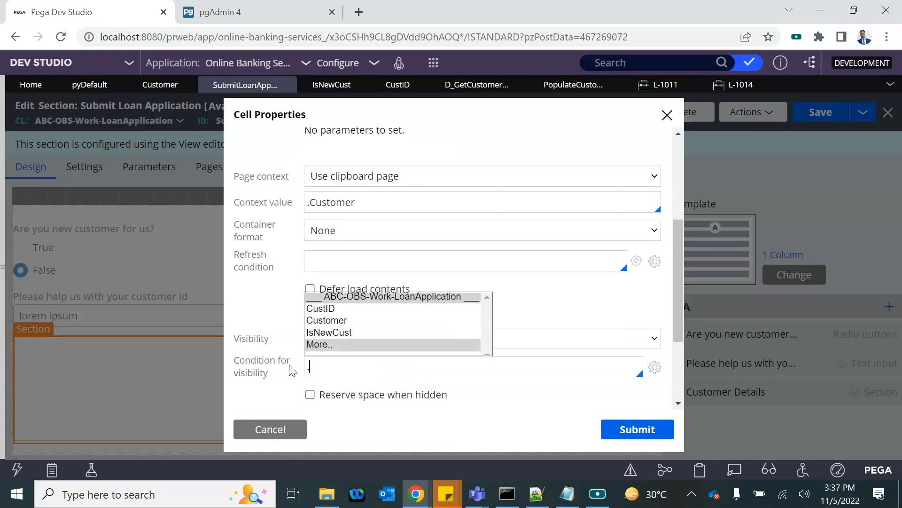
{"action": "key", "text": "Down"}
{"action": "key", "text": "Down"}
{"action": "key", "text": "Down"}
{"action": "key", "text": "Return"}
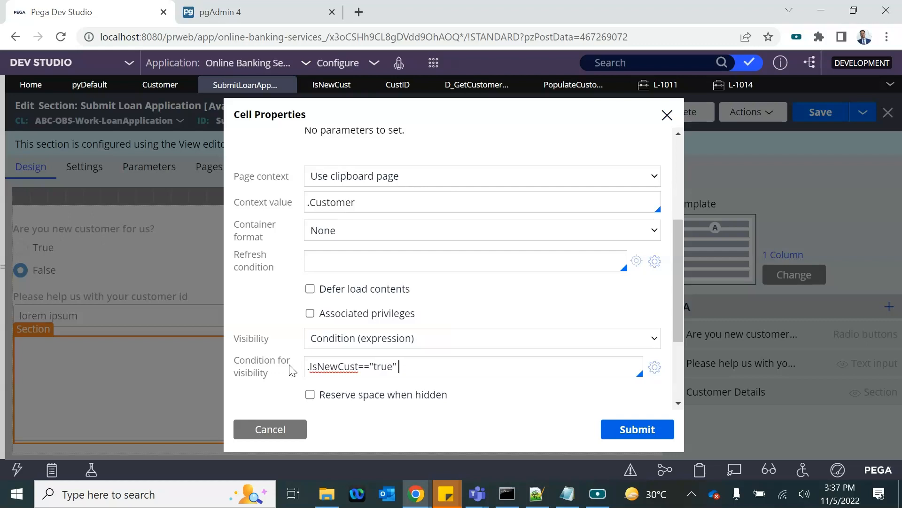
{"action": "type", "text": "."}
{"action": "key", "text": "Down"}
{"action": "key", "text": "Down"}
{"action": "key", "text": "Down"}
{"action": "key", "text": "Return"}
{"action": "type", "text": "==\"\"false"}
{"action": "scroll", "coordinate": [372, 362], "scroll_direction": "down", "scroll_amount": 2}
{"action": "left_click", "coordinate": [636, 429]}
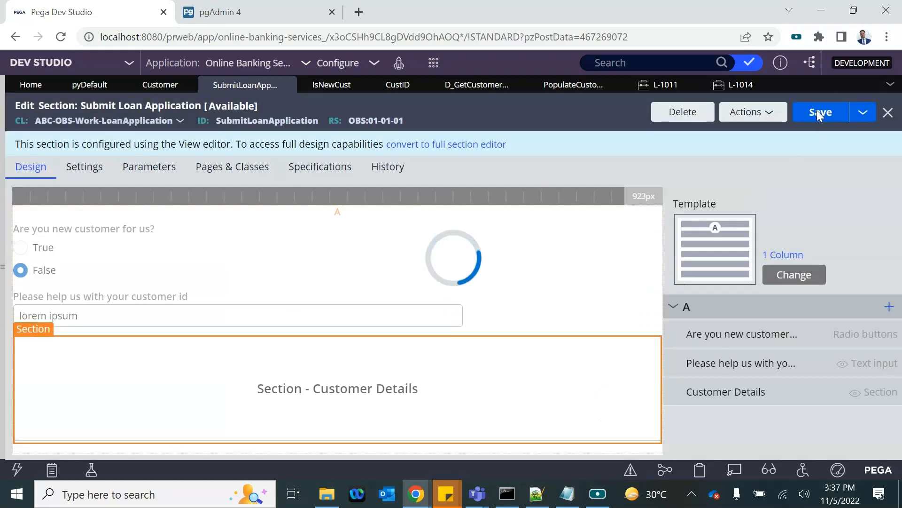
Step: Save the section, try the L-1014 radio answers, then close L-1014 discarding its changes
{"action": "left_click", "coordinate": [817, 112]}
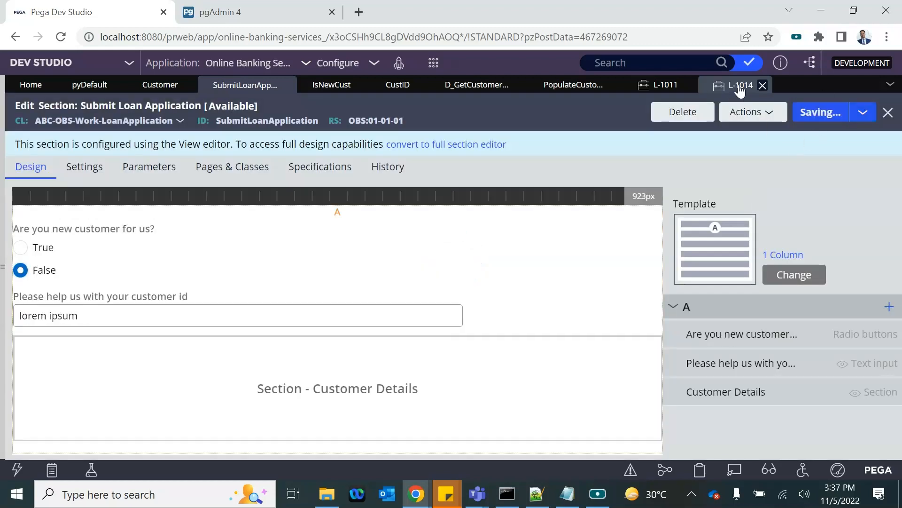
{"action": "left_click", "coordinate": [738, 85]}
{"action": "left_click", "coordinate": [282, 213]}
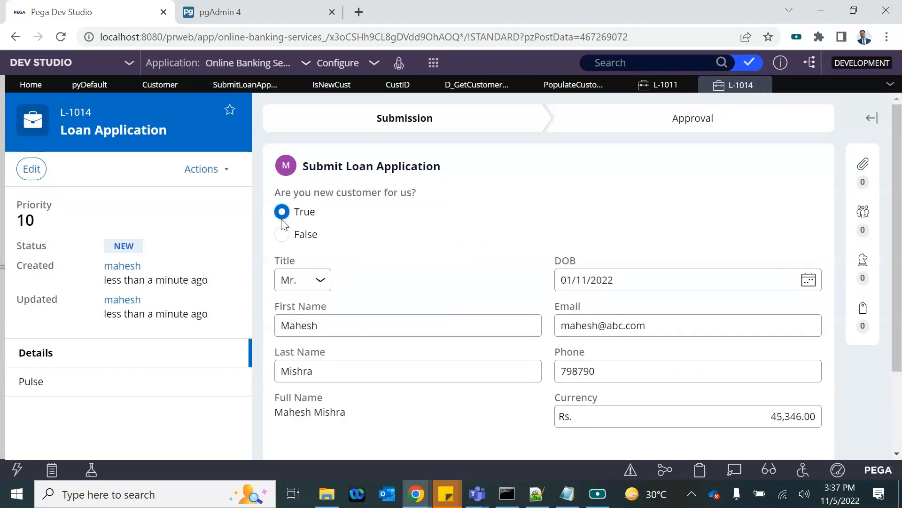
{"action": "left_click", "coordinate": [282, 234]}
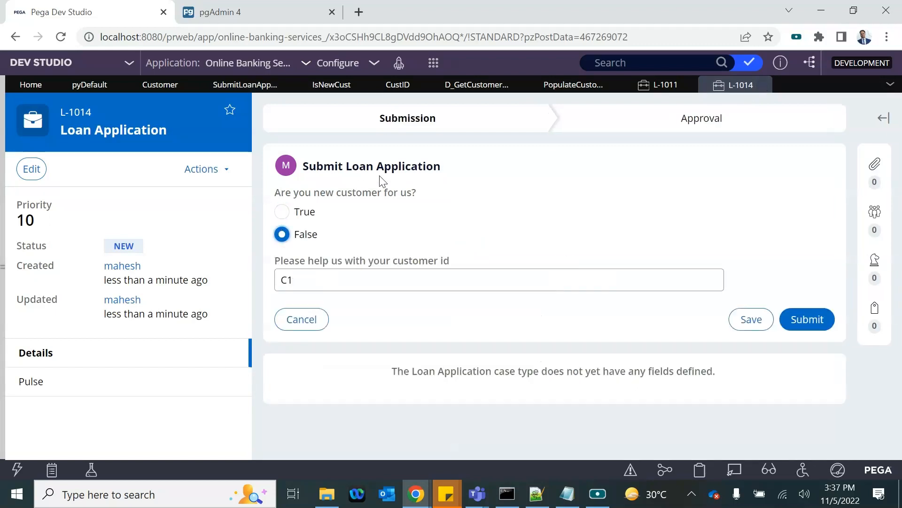
{"action": "left_click", "coordinate": [301, 320]}
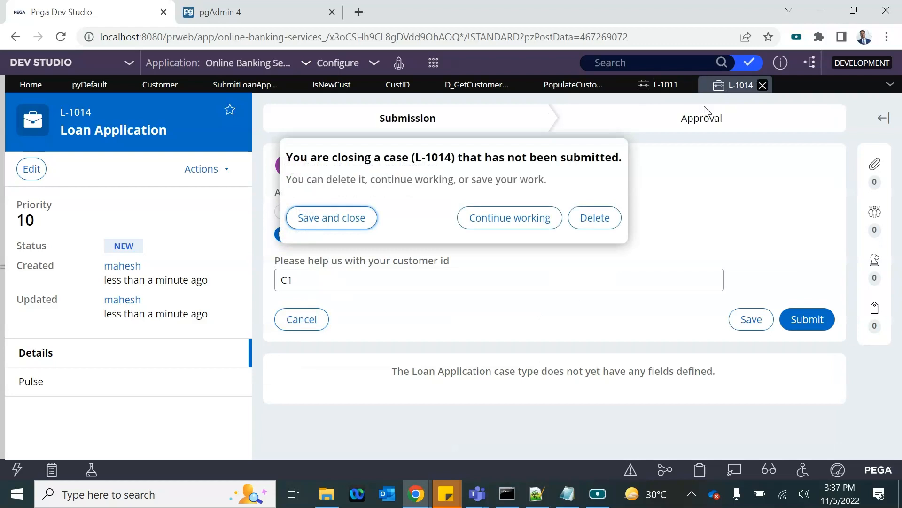
{"action": "left_click", "coordinate": [516, 218]}
{"action": "left_click", "coordinate": [763, 86]}
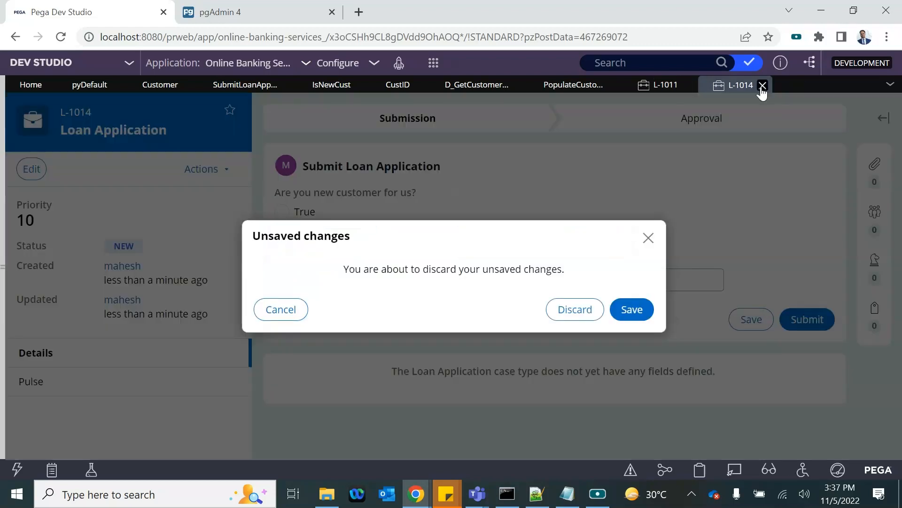
{"action": "left_click", "coordinate": [588, 308]}
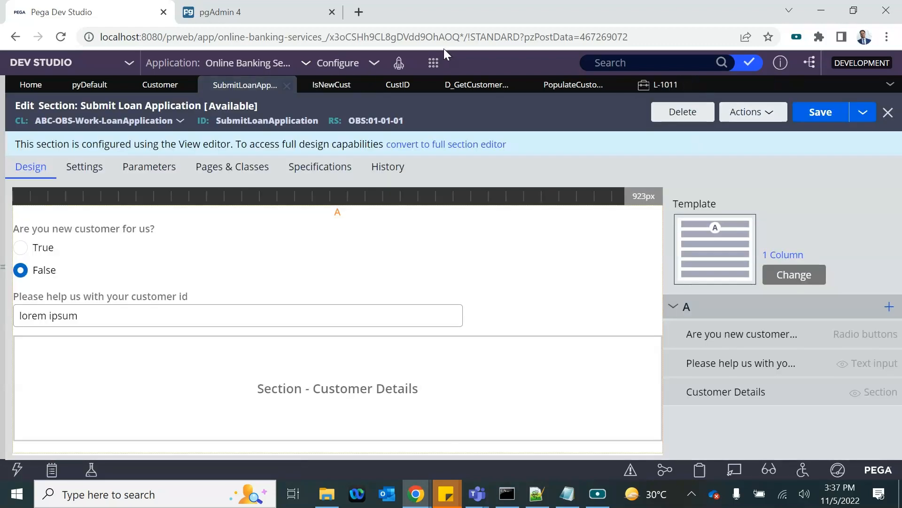
Step: Create new Loan Application case L-1015 and toggle the new-customer answer between True and False
{"action": "left_click", "coordinate": [435, 65]}
{"action": "mouse_move", "coordinate": [458, 74]}
{"action": "left_click", "coordinate": [586, 77]}
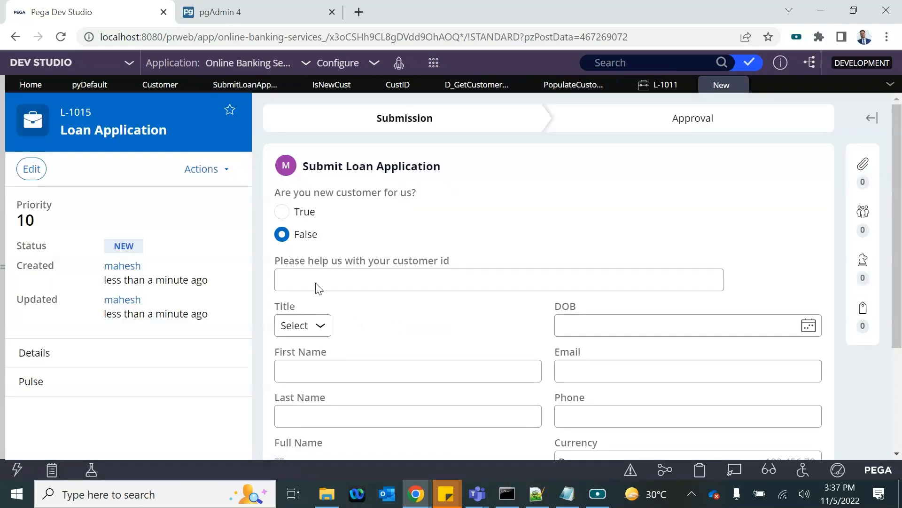
{"action": "scroll", "coordinate": [310, 241], "scroll_direction": "down", "scroll_amount": 1}
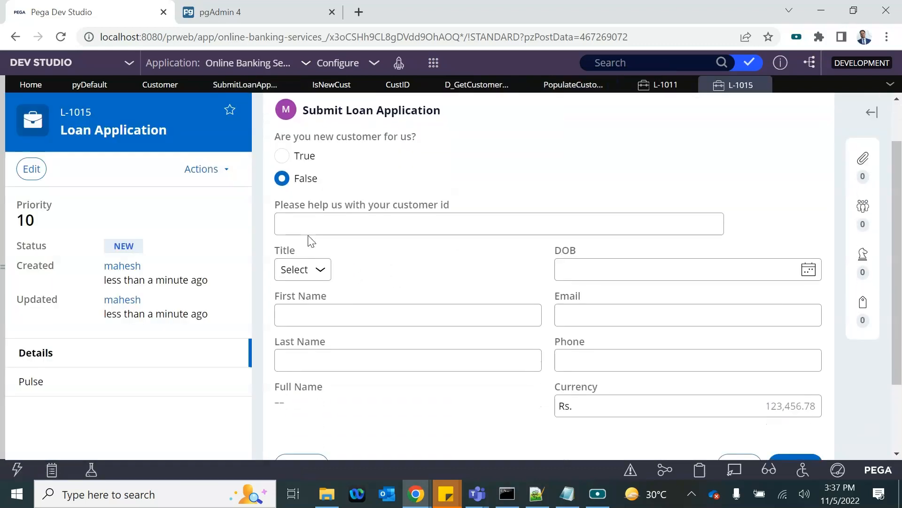
{"action": "left_click", "coordinate": [285, 159]}
{"action": "left_click", "coordinate": [284, 181]}
{"action": "left_click", "coordinate": [282, 158]}
{"action": "left_click", "coordinate": [283, 181]}
{"action": "left_click", "coordinate": [282, 159]}
{"action": "left_click", "coordinate": [283, 181]}
Step: In ABC-OBS-Work-LoanApplication's pySetFieldDefaults data transform, delete the .IsNewCust = false row and save
{"action": "left_click", "coordinate": [2, 212]}
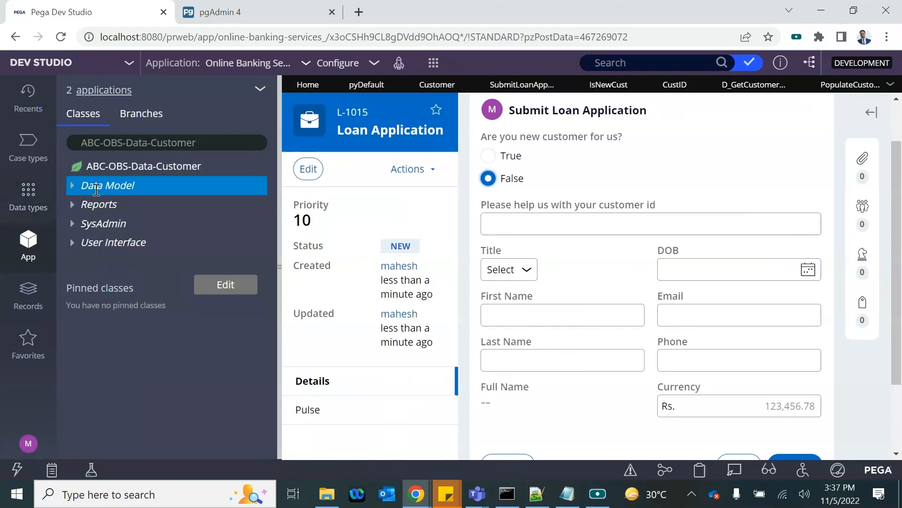
{"action": "left_click", "coordinate": [71, 188]}
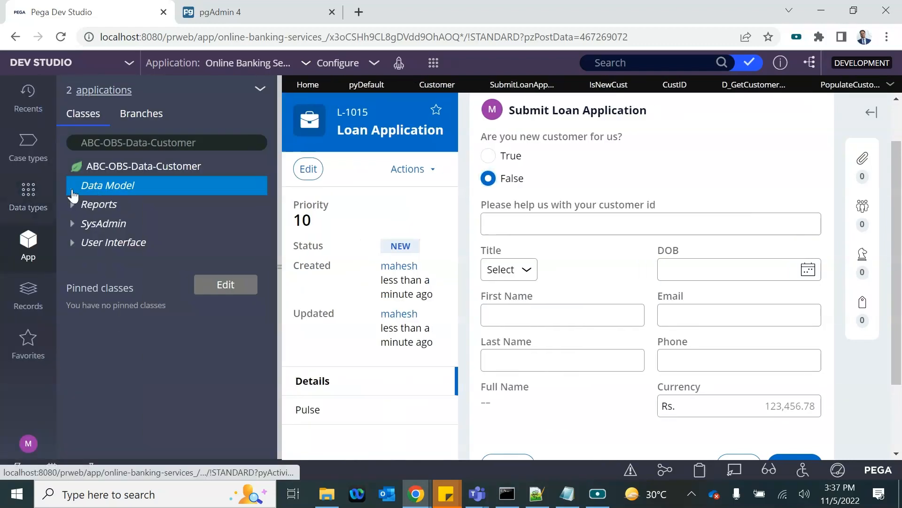
{"action": "left_click", "coordinate": [182, 143]}
{"action": "left_click", "coordinate": [171, 192]}
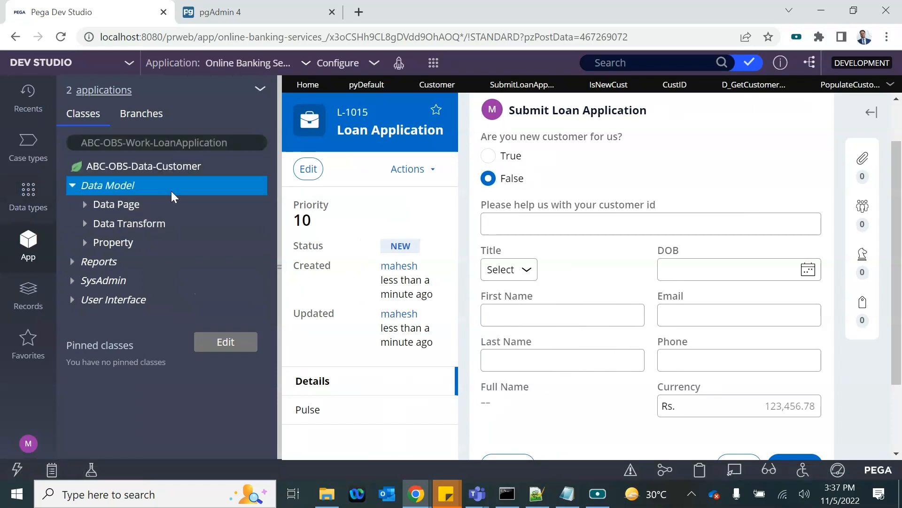
{"action": "left_click", "coordinate": [70, 193]}
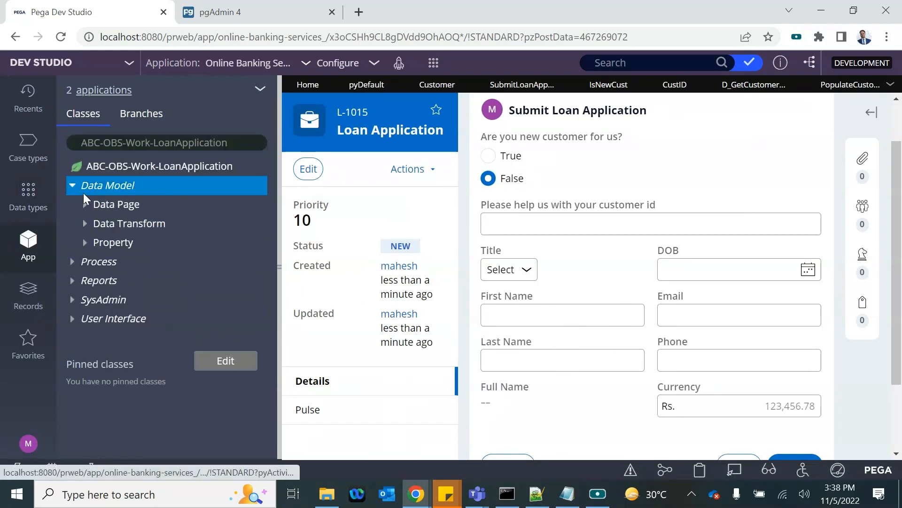
{"action": "left_click", "coordinate": [85, 224]}
{"action": "left_click", "coordinate": [155, 281]}
{"action": "left_click", "coordinate": [275, 264]}
{"action": "left_click", "coordinate": [874, 295]}
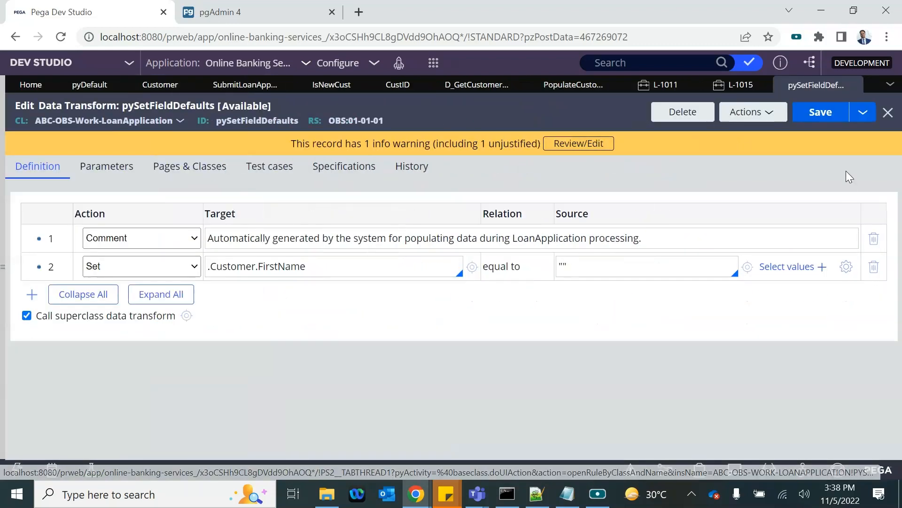
{"action": "left_click", "coordinate": [820, 112]}
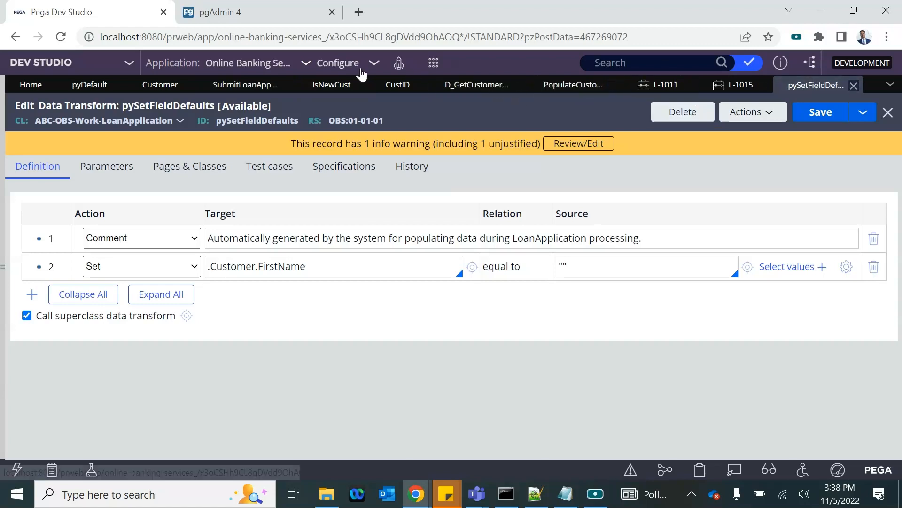
Step: Change the customer id field's visibility condition to .IsNewCust=='false' && .IsNewCust!='' and submit
{"action": "left_click", "coordinate": [245, 86]}
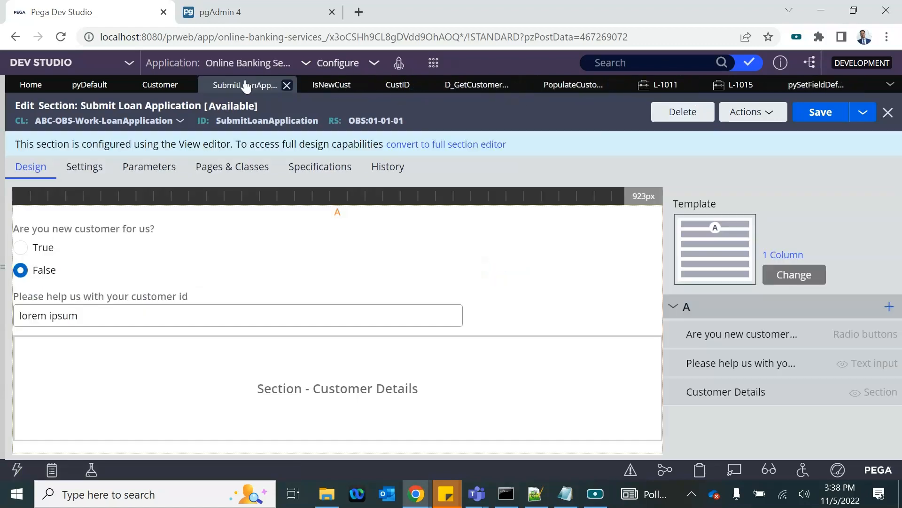
{"action": "double_click", "coordinate": [110, 309]}
{"action": "scroll", "coordinate": [306, 329], "scroll_direction": "down", "scroll_amount": 3}
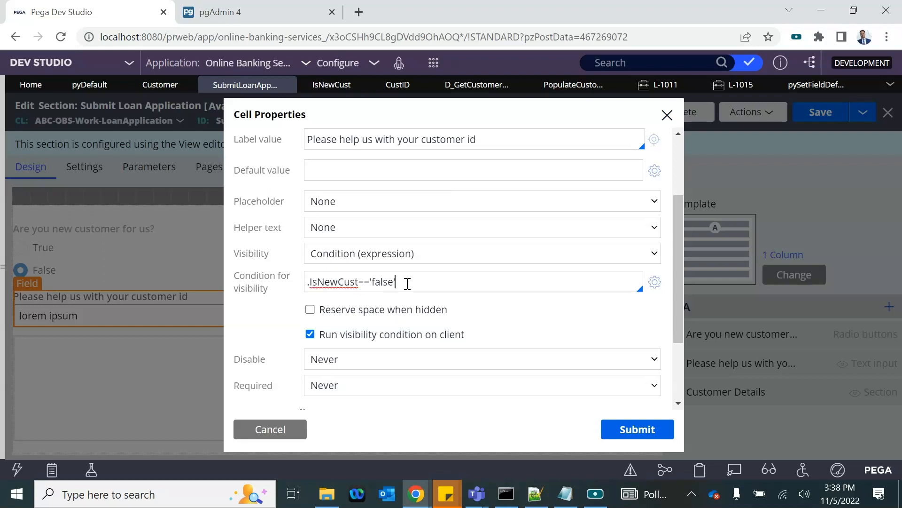
{"action": "triple_click", "coordinate": [325, 283]}
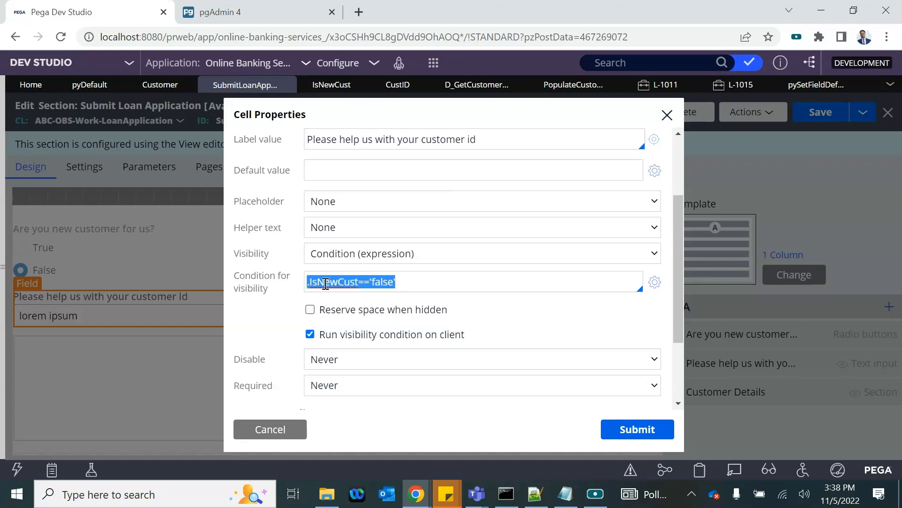
{"action": "left_click", "coordinate": [410, 282]}
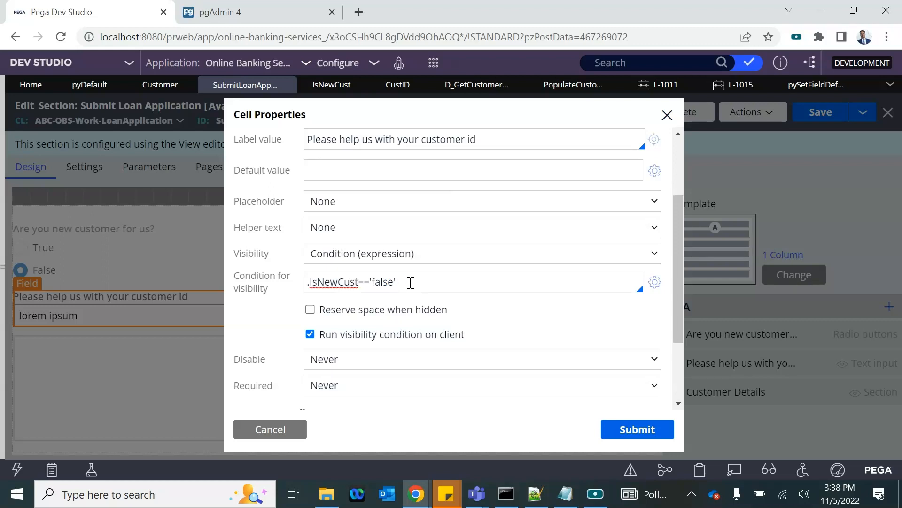
{"action": "left_click", "coordinate": [307, 283]}
{"action": "key", "text": "Down"}
{"action": "key", "text": "Down"}
{"action": "key", "text": "Return"}
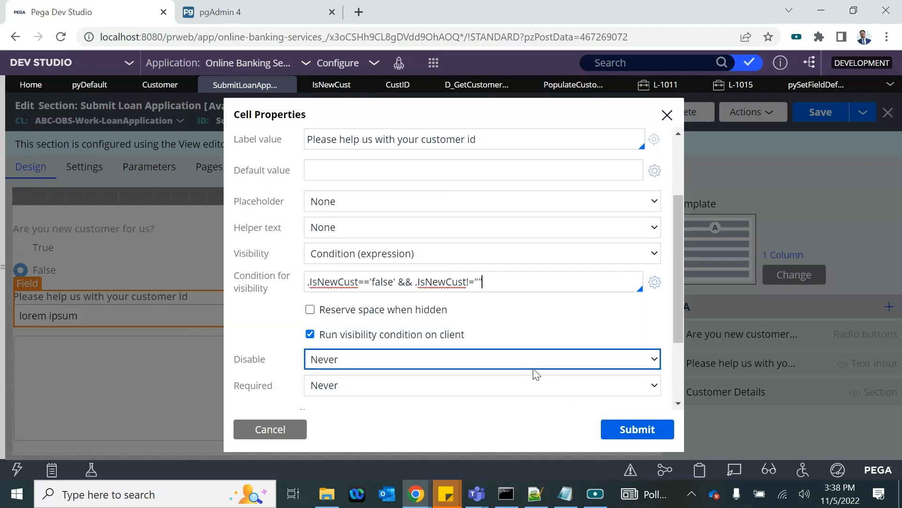
{"action": "left_click", "coordinate": [645, 431]}
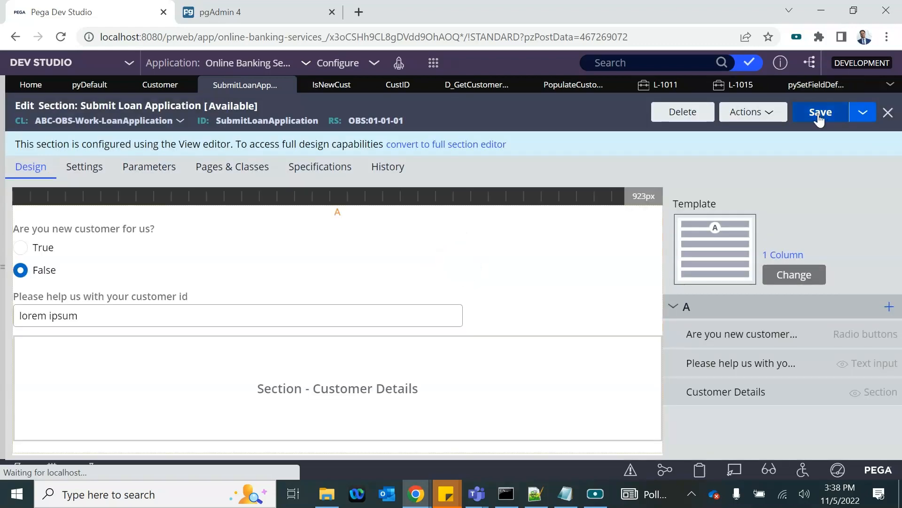
Step: Save the section, test case L-1016 with True then False, then open the IsNewCust property
{"action": "left_click", "coordinate": [821, 115]}
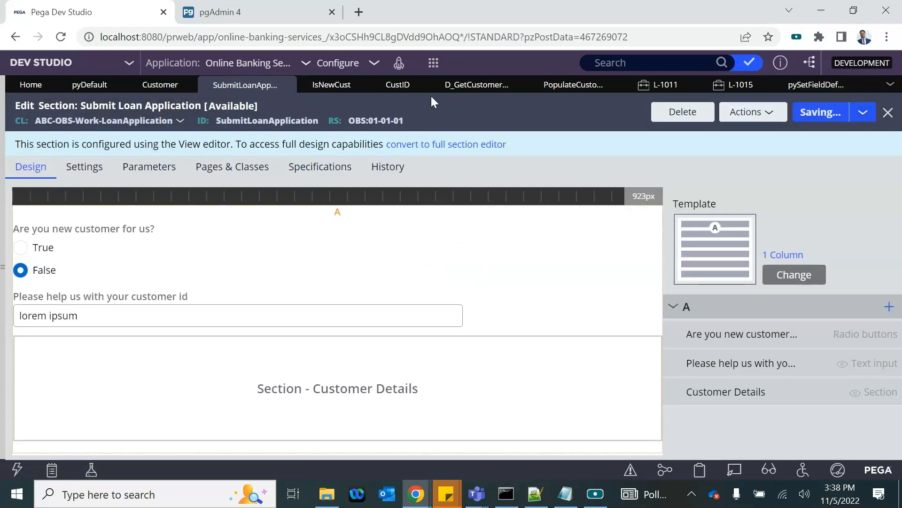
{"action": "left_click", "coordinate": [432, 63]}
{"action": "mouse_move", "coordinate": [488, 79]}
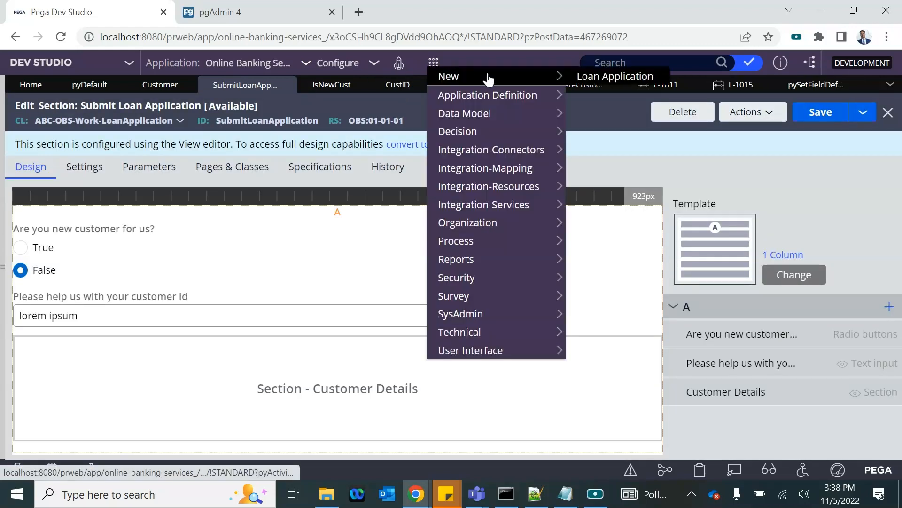
{"action": "left_click", "coordinate": [599, 76]}
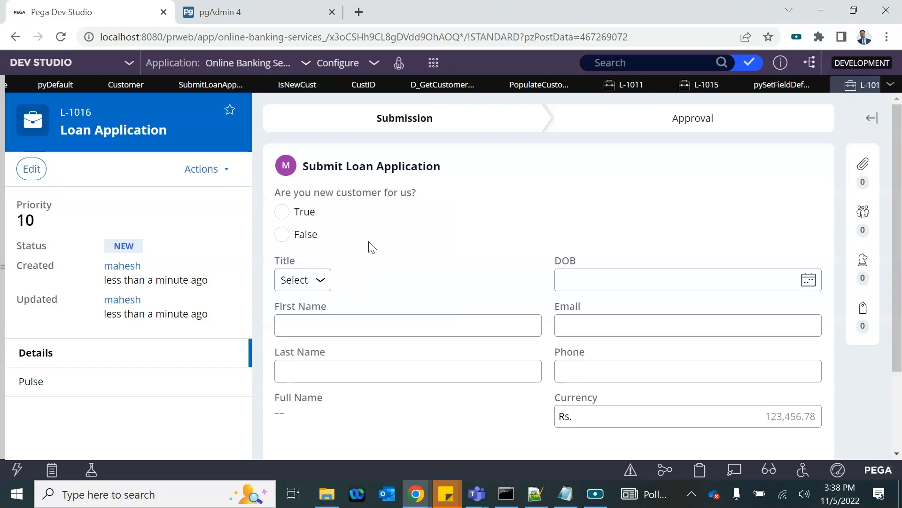
{"action": "left_click", "coordinate": [283, 214]}
{"action": "left_click", "coordinate": [283, 235]}
{"action": "left_click", "coordinate": [298, 85]}
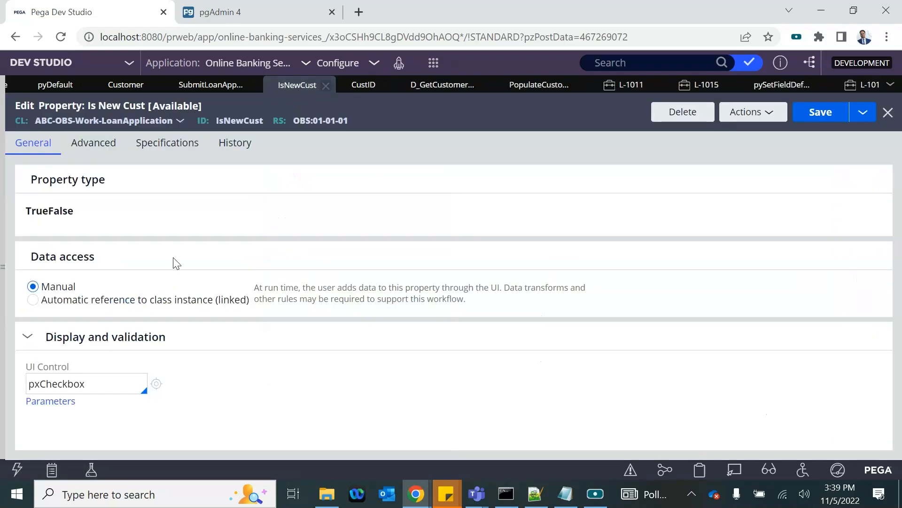
Step: Review CustID, Get Customer Record, PopulateCustomerData, and the customer id and Customer Details settings
{"action": "left_click", "coordinate": [348, 89]}
{"action": "left_click", "coordinate": [430, 91]}
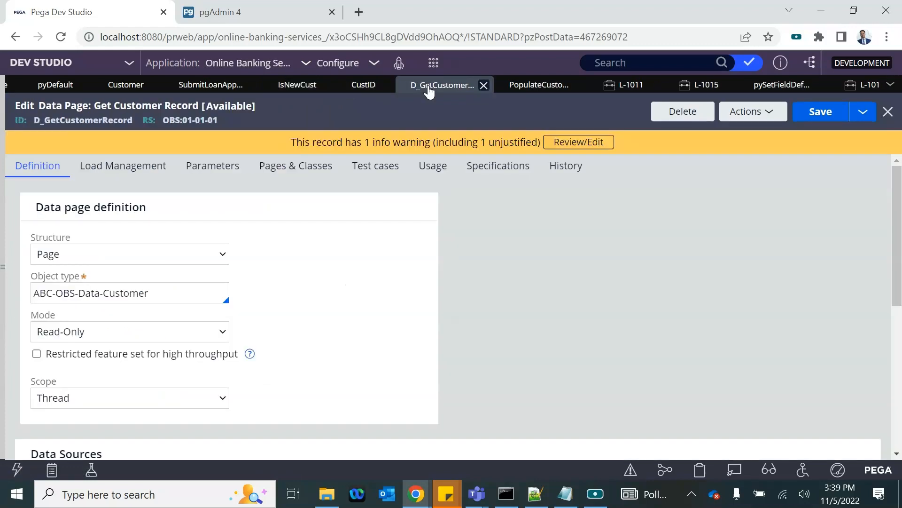
{"action": "left_click", "coordinate": [522, 88]}
{"action": "left_click", "coordinate": [207, 87]}
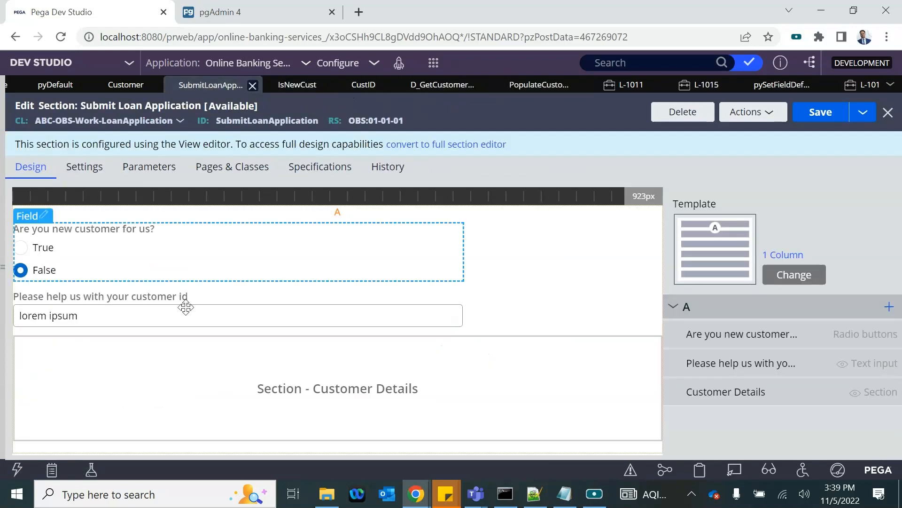
{"action": "left_click", "coordinate": [93, 300]}
{"action": "double_click", "coordinate": [242, 298]}
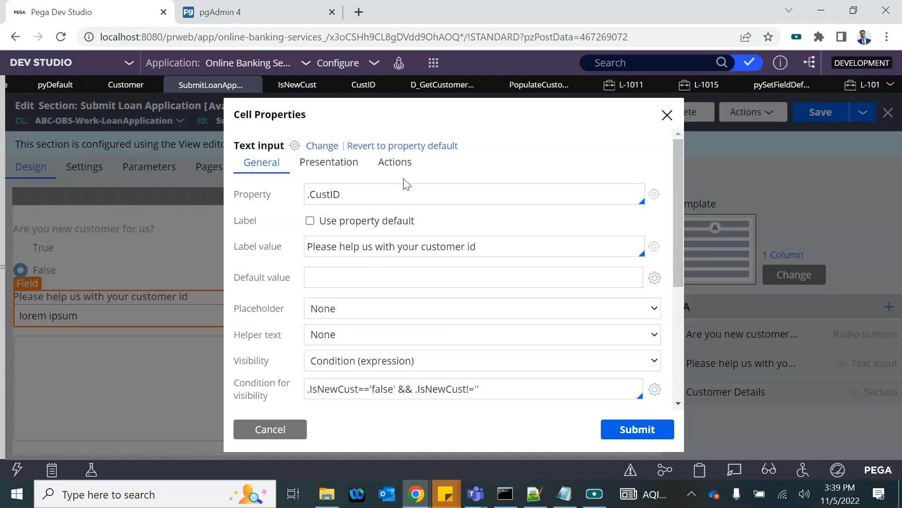
{"action": "left_click", "coordinate": [394, 170]}
{"action": "left_click", "coordinate": [258, 428]}
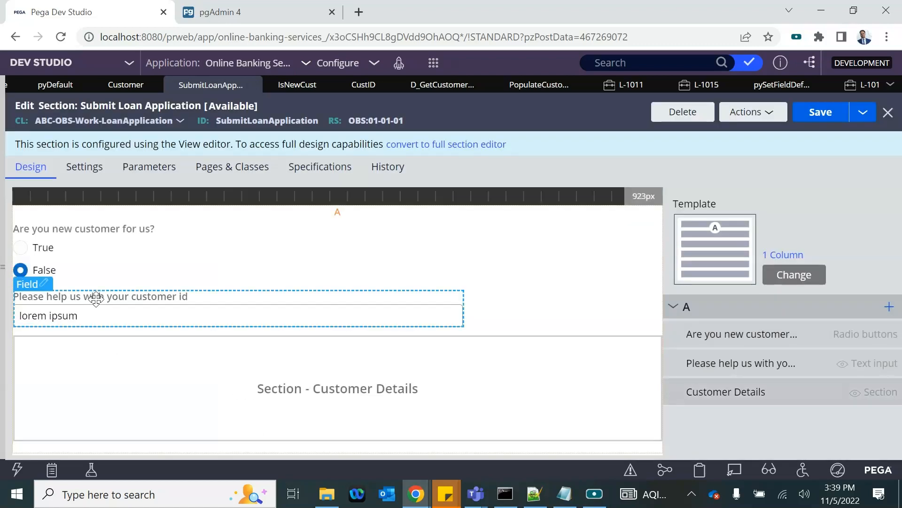
{"action": "left_click", "coordinate": [67, 332]}
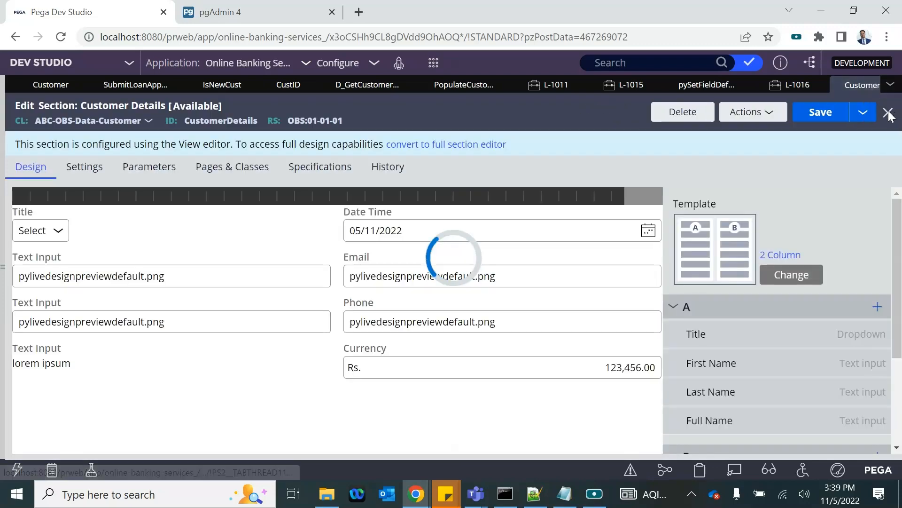
{"action": "left_click", "coordinate": [888, 113]}
Step: Give the new-customer radio buttons an action set posting their value on the Change event
{"action": "double_click", "coordinate": [64, 251]}
{"action": "left_click", "coordinate": [389, 175]}
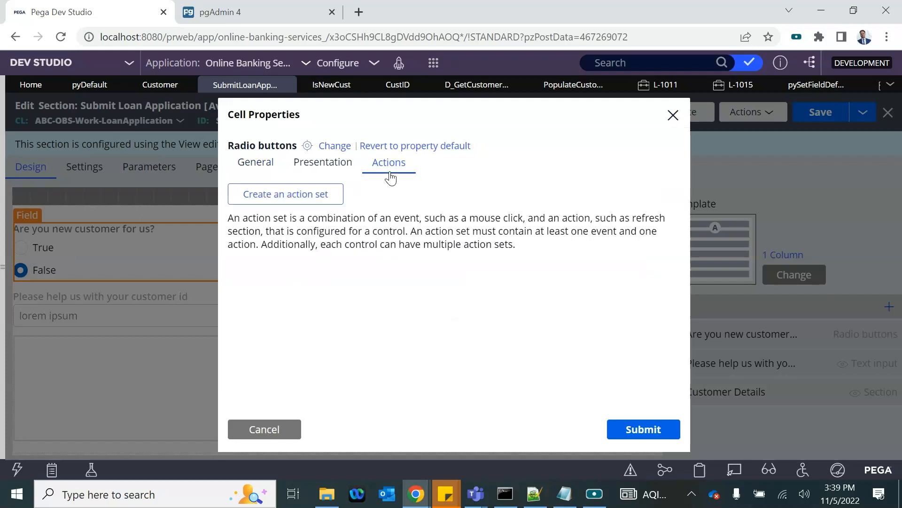
{"action": "left_click", "coordinate": [287, 196]}
{"action": "left_click", "coordinate": [267, 261]}
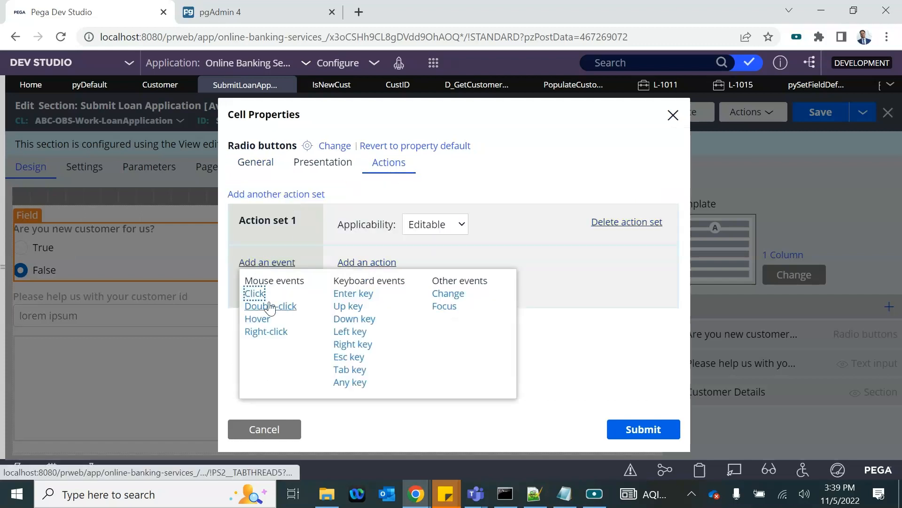
{"action": "left_click", "coordinate": [447, 294]}
{"action": "left_click", "coordinate": [378, 263]}
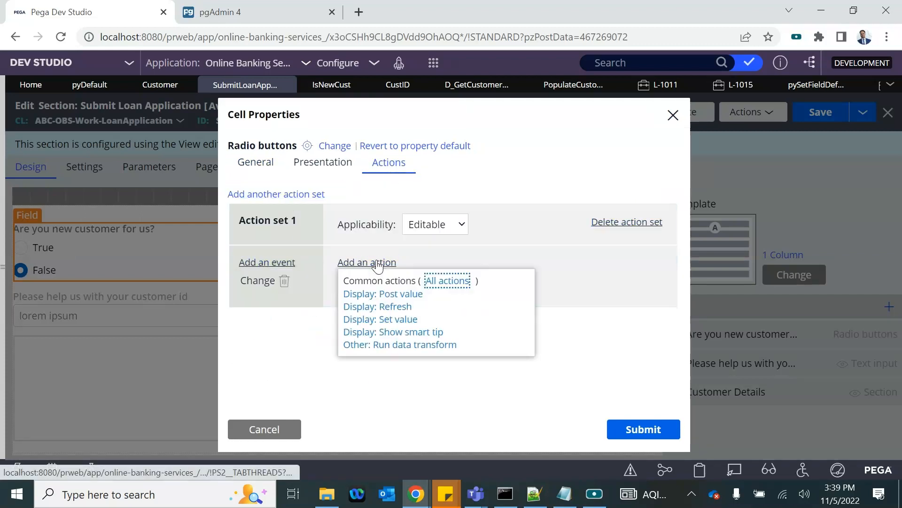
{"action": "left_click", "coordinate": [384, 295]}
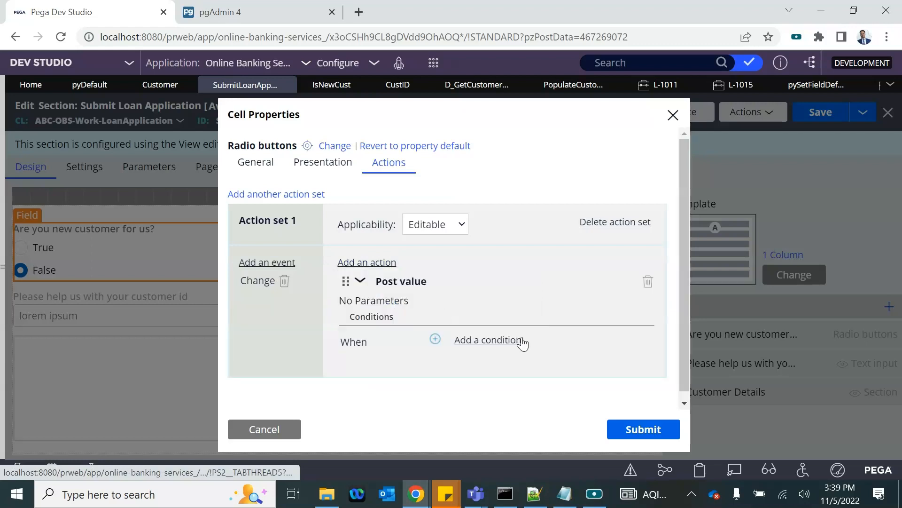
{"action": "left_click", "coordinate": [648, 436]}
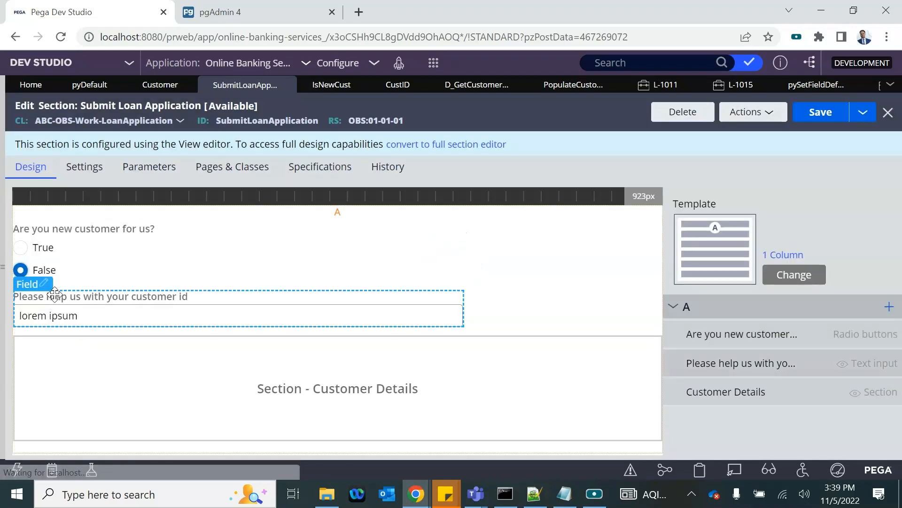
Step: Uncheck 'Run visibility condition on client' for the customer id field
{"action": "left_click", "coordinate": [44, 283]}
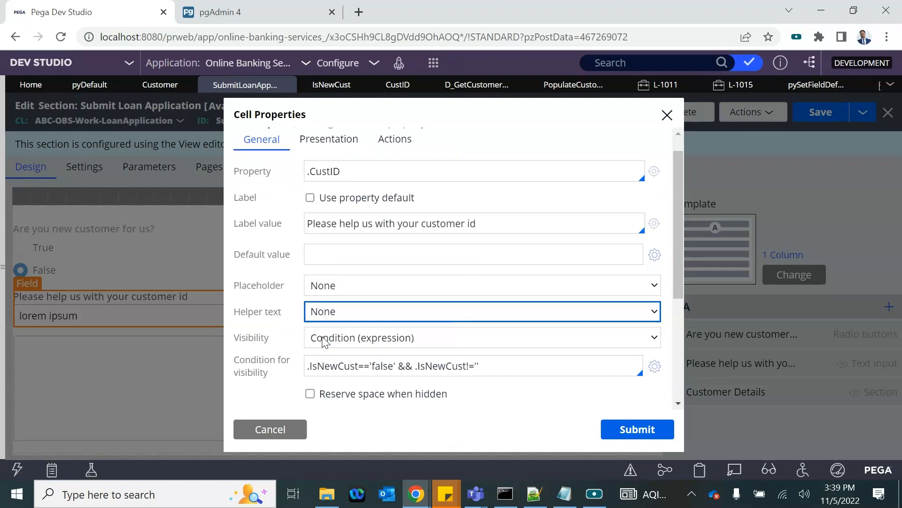
{"action": "scroll", "coordinate": [323, 342], "scroll_direction": "down", "scroll_amount": 3}
{"action": "left_click", "coordinate": [310, 278]}
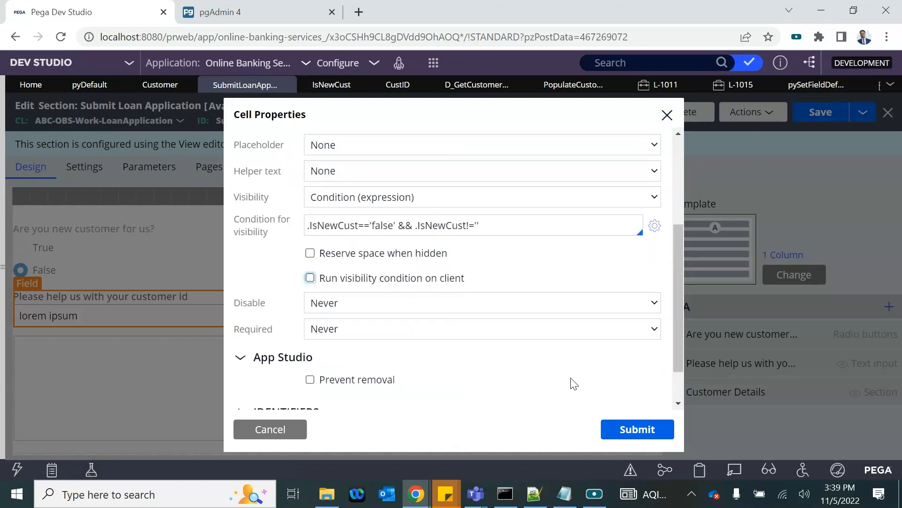
{"action": "left_click", "coordinate": [637, 429]}
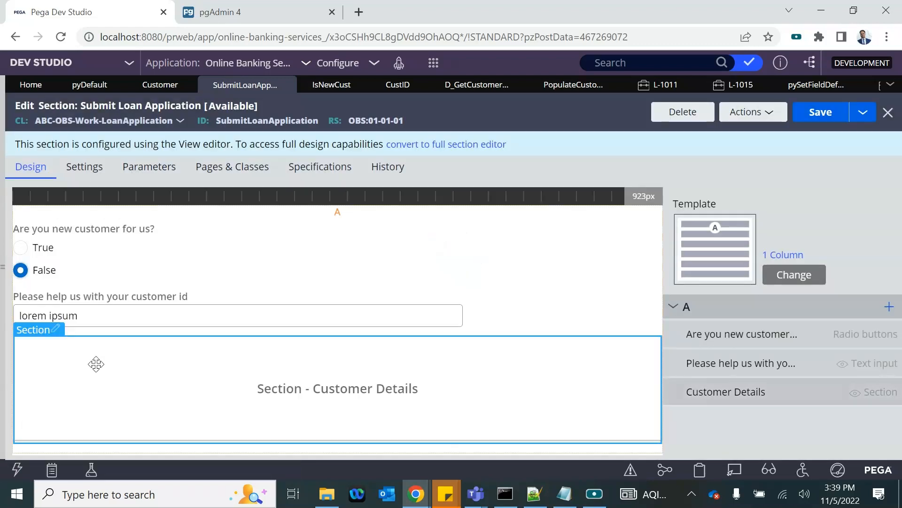
Step: Uncheck 'Run visibility condition on client' for the Customer Details section and save the section
{"action": "left_click", "coordinate": [53, 328]}
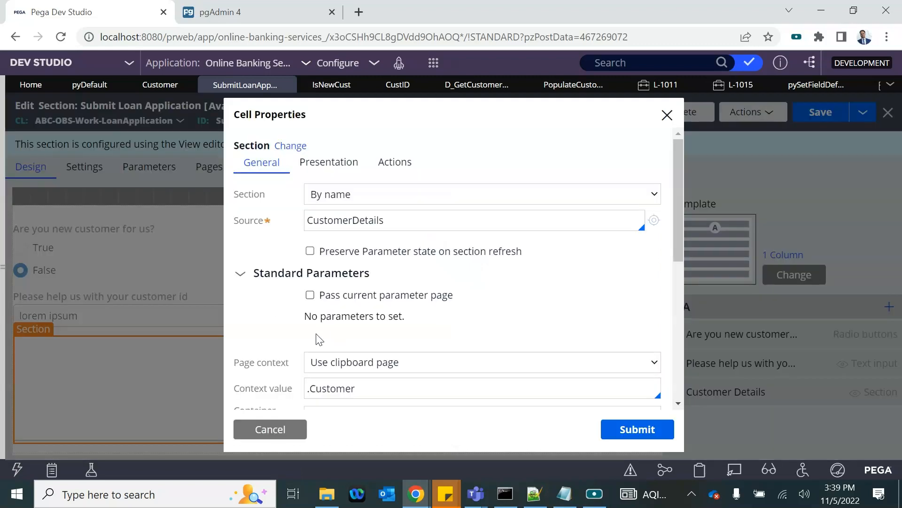
{"action": "scroll", "coordinate": [319, 339], "scroll_direction": "down", "scroll_amount": 5}
{"action": "left_click", "coordinate": [310, 372]}
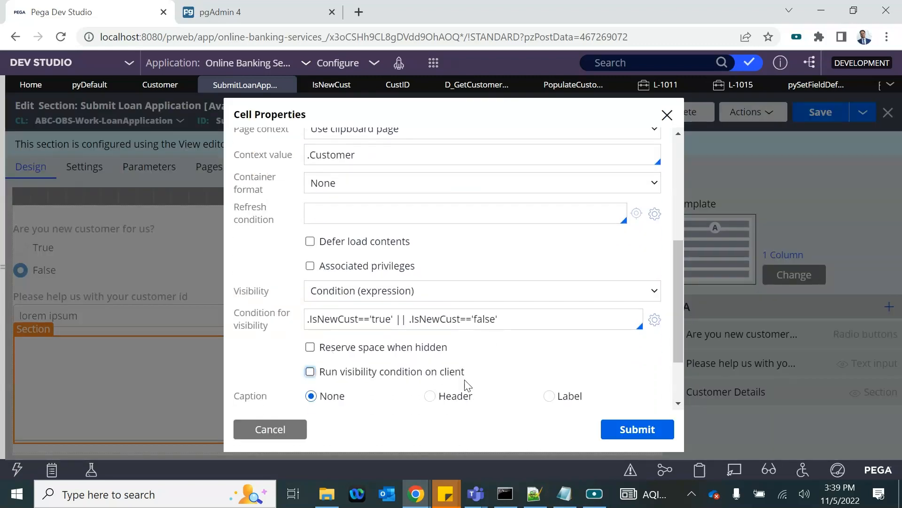
{"action": "left_click", "coordinate": [660, 429]}
{"action": "left_click", "coordinate": [822, 112]}
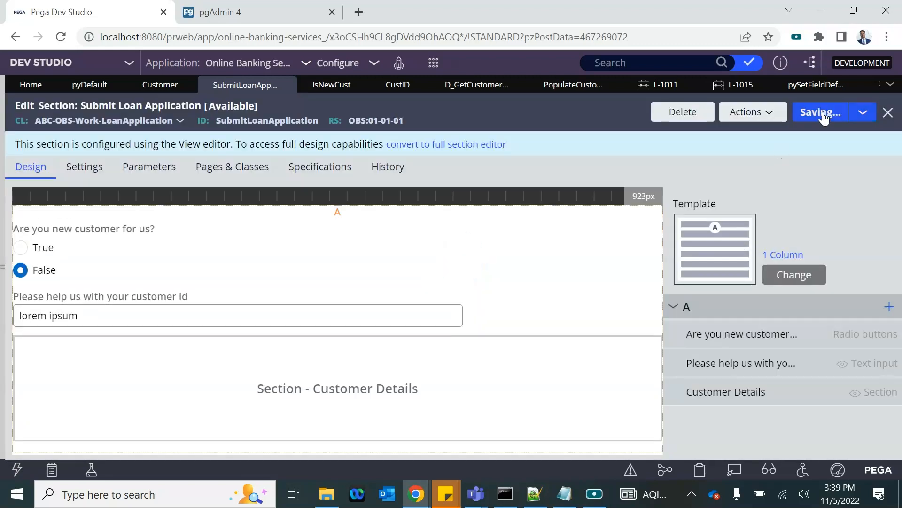
Step: Create Loan Application case L-1017, answer True then False, and return to the SubmitLoanApp section
{"action": "left_click", "coordinate": [434, 63]}
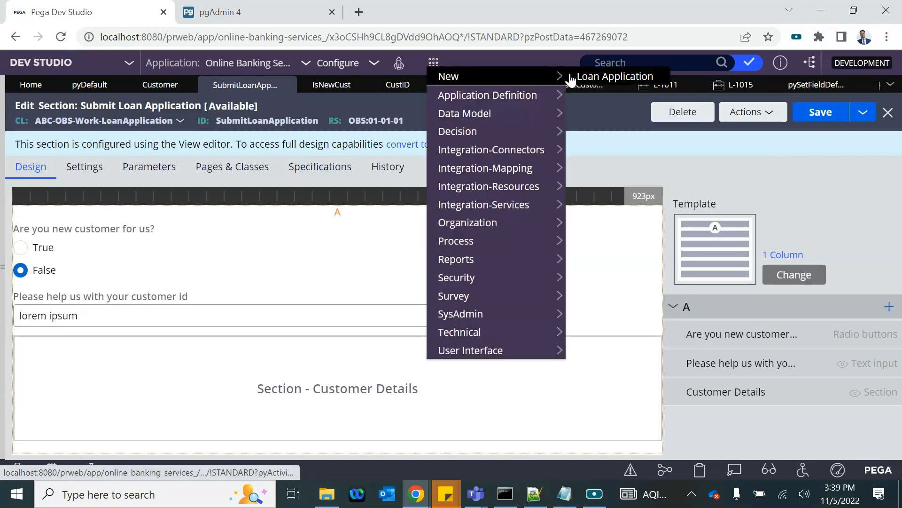
{"action": "left_click", "coordinate": [595, 73]}
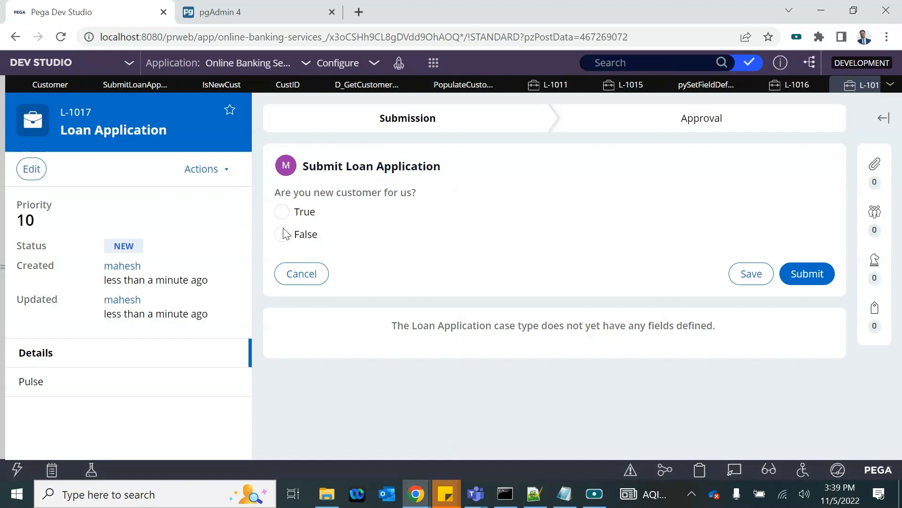
{"action": "left_click", "coordinate": [283, 212]}
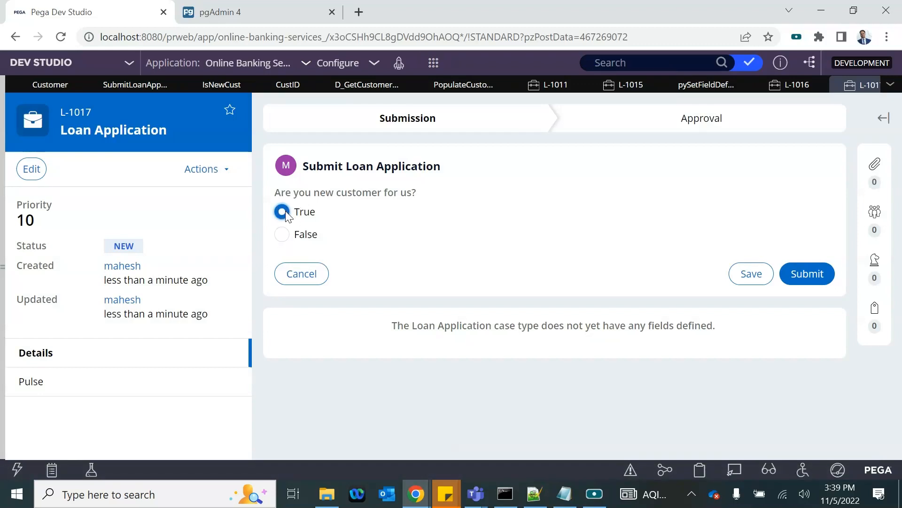
{"action": "left_click", "coordinate": [287, 237]}
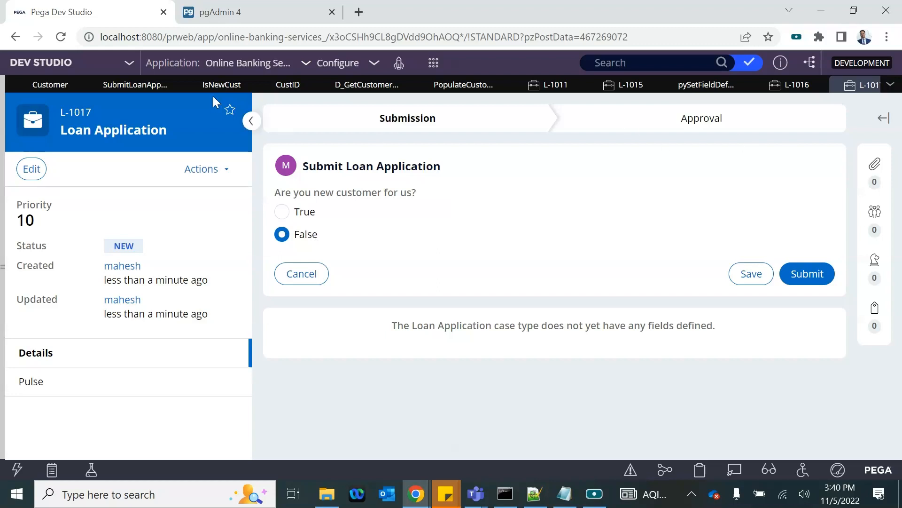
{"action": "left_click", "coordinate": [128, 90]}
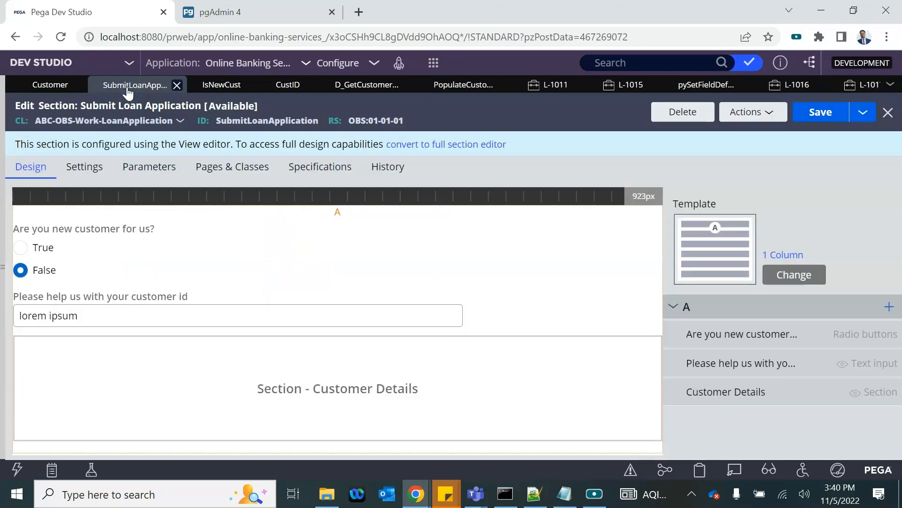
Step: Add a Refresh-This section action to the radio buttons' Change action set and save the section
{"action": "left_click", "coordinate": [92, 264]}
{"action": "double_click", "coordinate": [237, 257]}
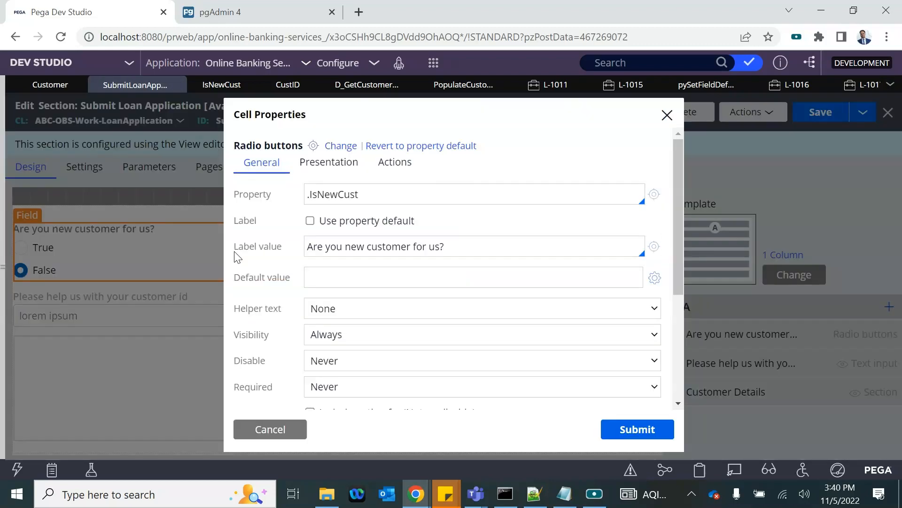
{"action": "left_click", "coordinate": [406, 171]}
{"action": "left_click", "coordinate": [363, 262]}
{"action": "left_click", "coordinate": [378, 308]}
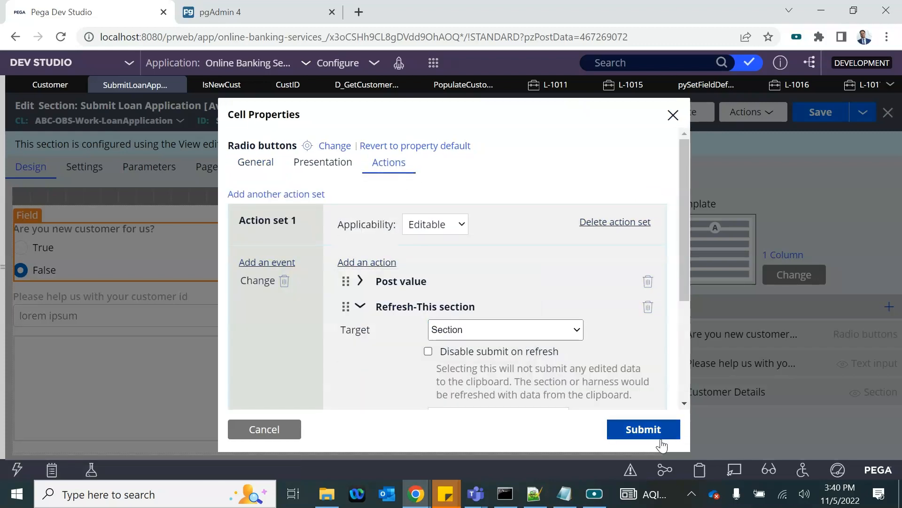
{"action": "left_click", "coordinate": [643, 429]}
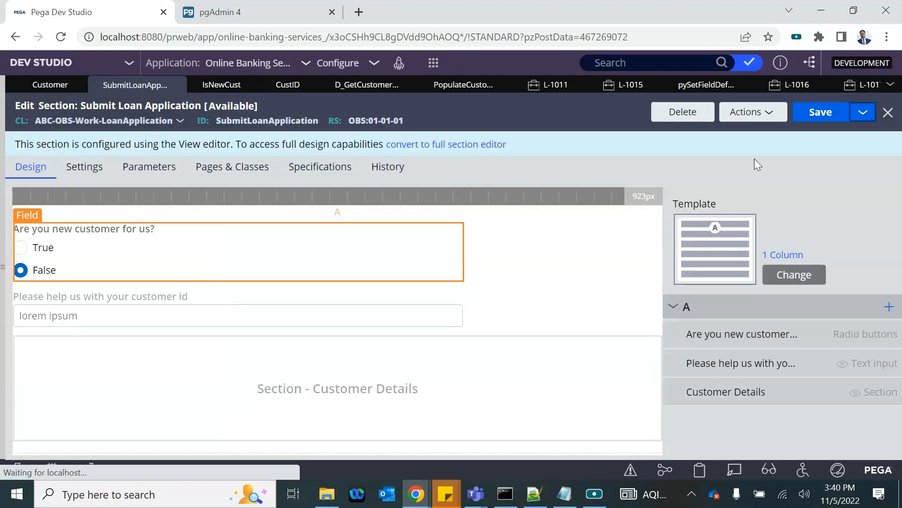
{"action": "left_click", "coordinate": [825, 121]}
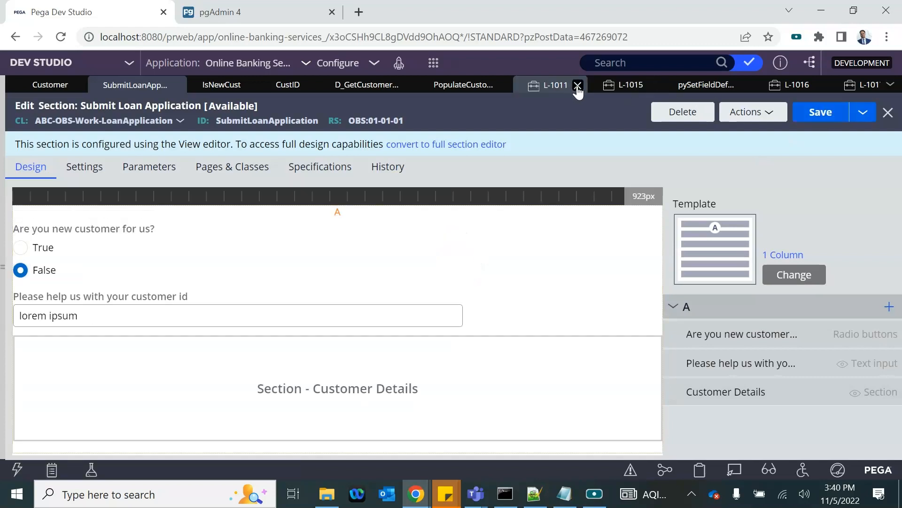
Step: Close test cases L-1011, L-1015, L-1017 and L-1016, discarding unsaved changes
{"action": "left_click", "coordinate": [577, 85]}
{"action": "left_click", "coordinate": [580, 308]}
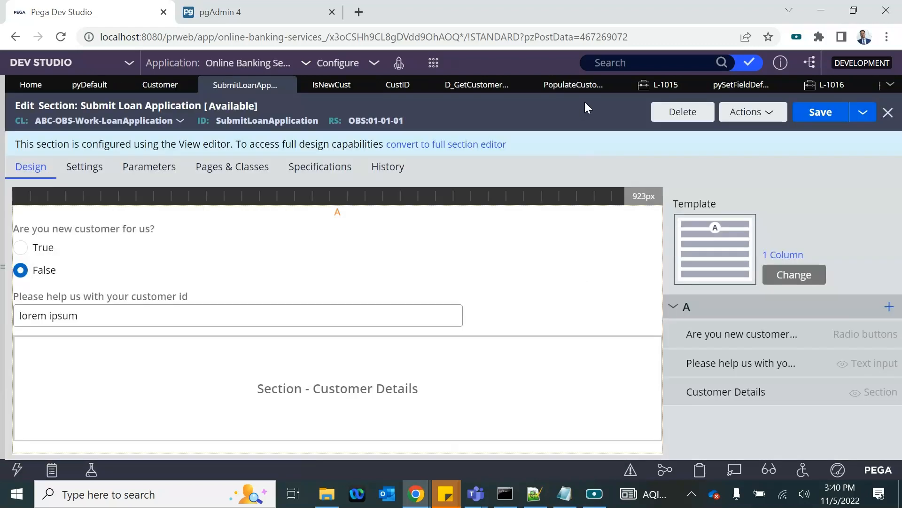
{"action": "left_click", "coordinate": [692, 89]}
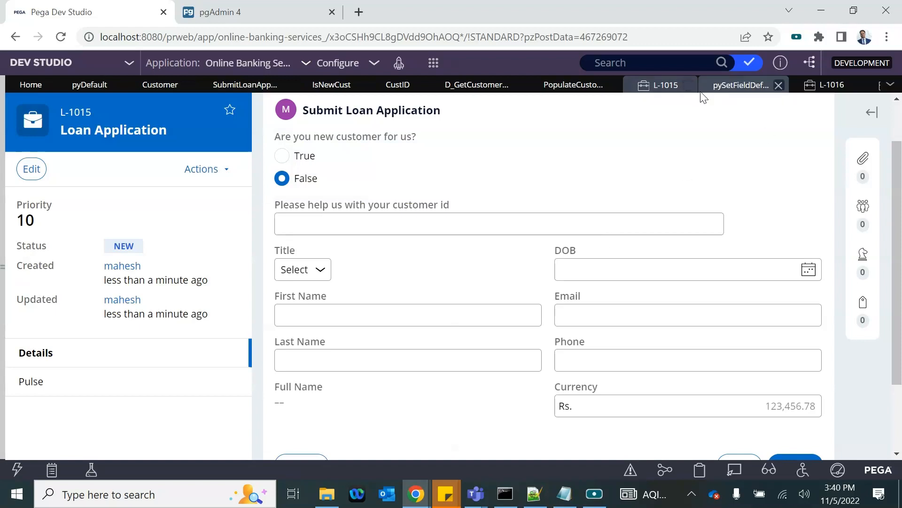
{"action": "left_click", "coordinate": [688, 86]}
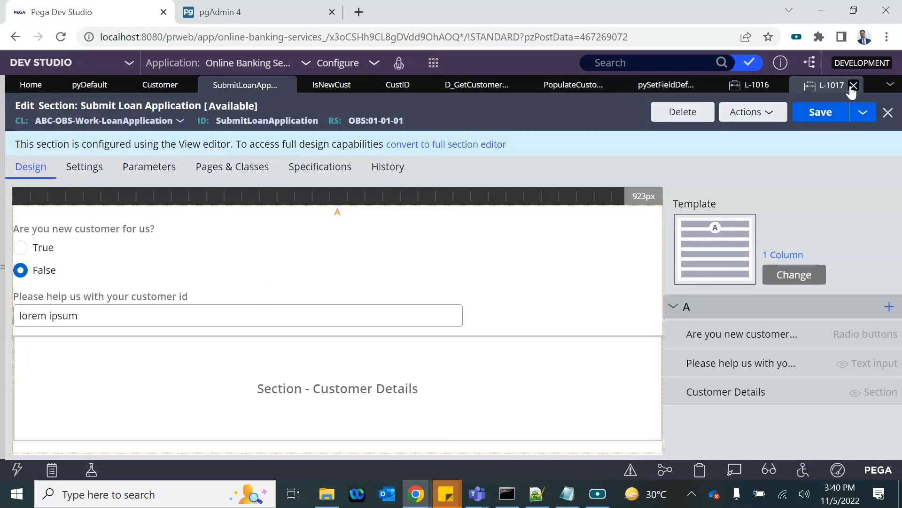
{"action": "left_click", "coordinate": [851, 86]}
{"action": "left_click", "coordinate": [577, 309]}
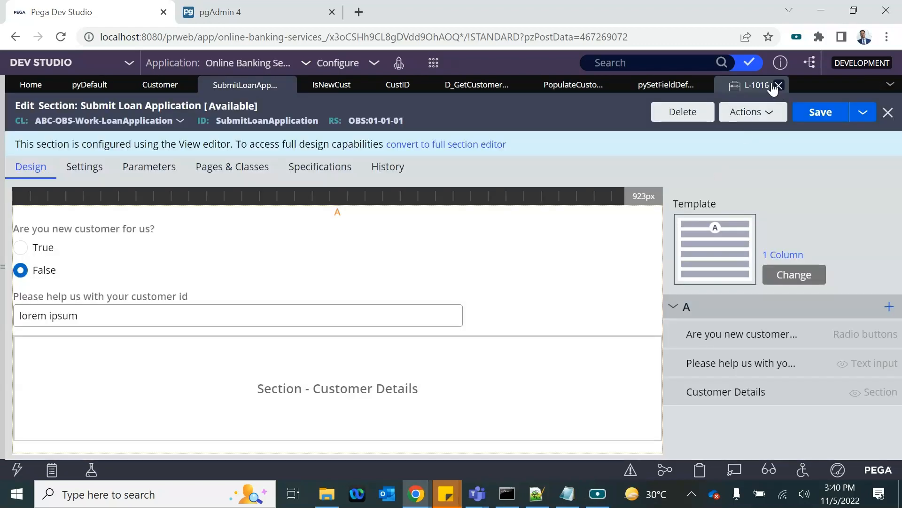
{"action": "left_click", "coordinate": [769, 86]}
{"action": "left_click", "coordinate": [779, 86]}
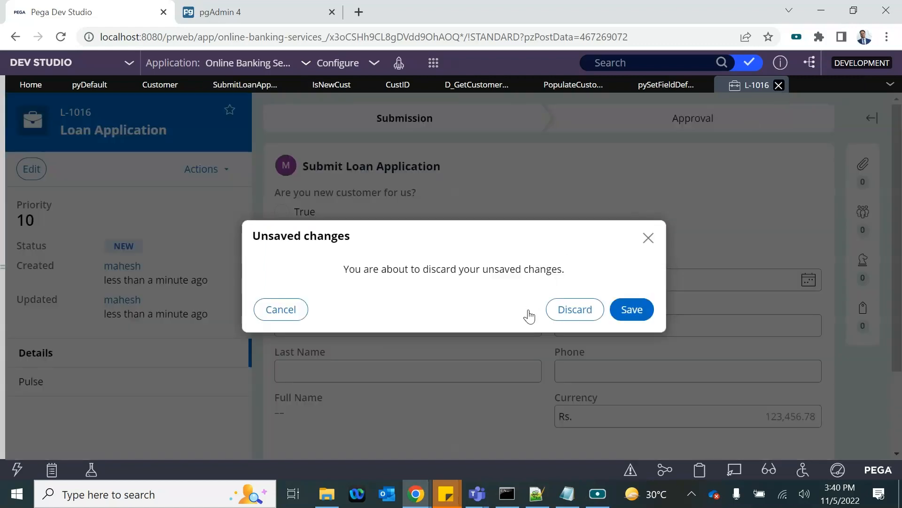
{"action": "left_click", "coordinate": [574, 308]}
Step: Create case L-1018, toggle True/False to check the customer id field, and click into it
{"action": "left_click", "coordinate": [433, 64]}
{"action": "mouse_move", "coordinate": [487, 74]}
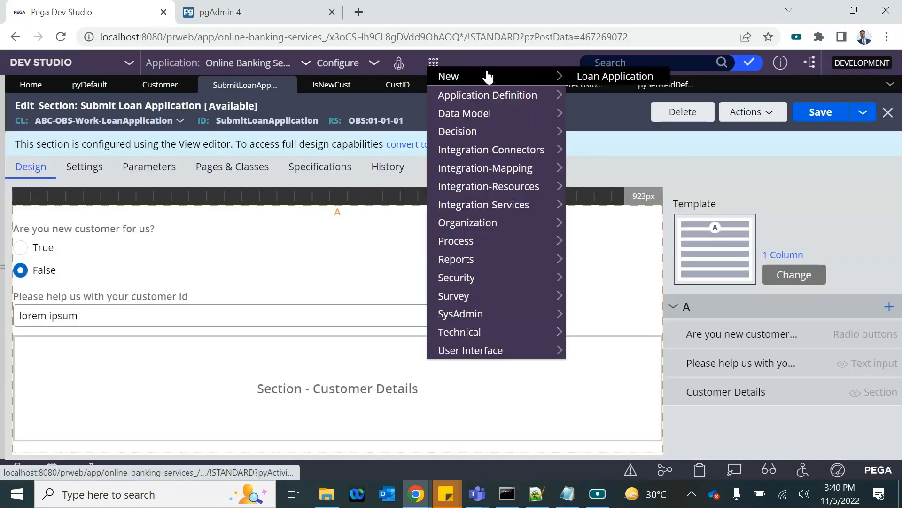
{"action": "left_click", "coordinate": [593, 74]}
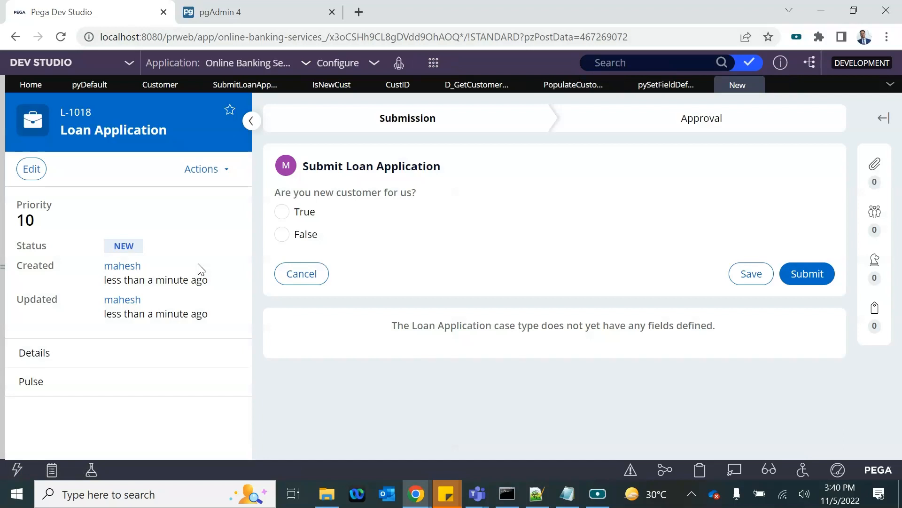
{"action": "left_click", "coordinate": [283, 215]}
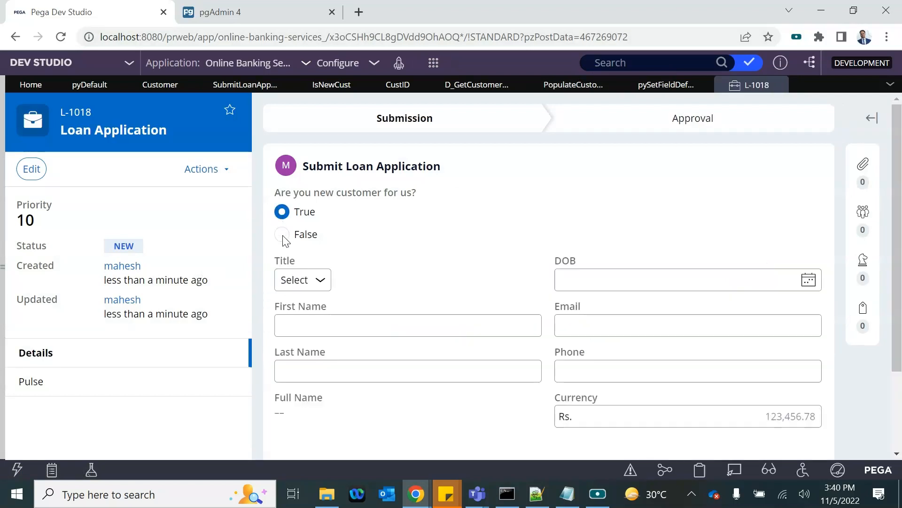
{"action": "left_click", "coordinate": [283, 235]}
{"action": "left_click", "coordinate": [283, 214]}
{"action": "left_click", "coordinate": [283, 235]}
{"action": "left_click", "coordinate": [283, 212]}
{"action": "left_click", "coordinate": [283, 235]}
{"action": "left_click", "coordinate": [332, 277]}
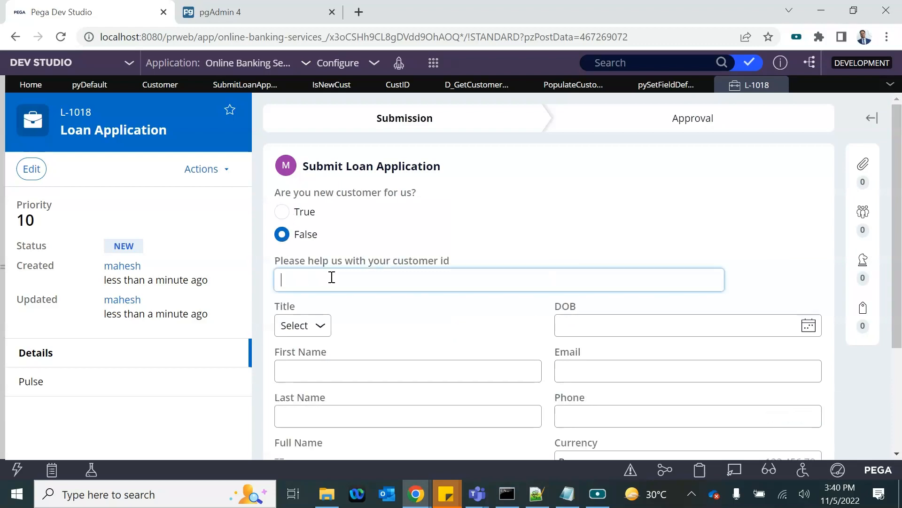
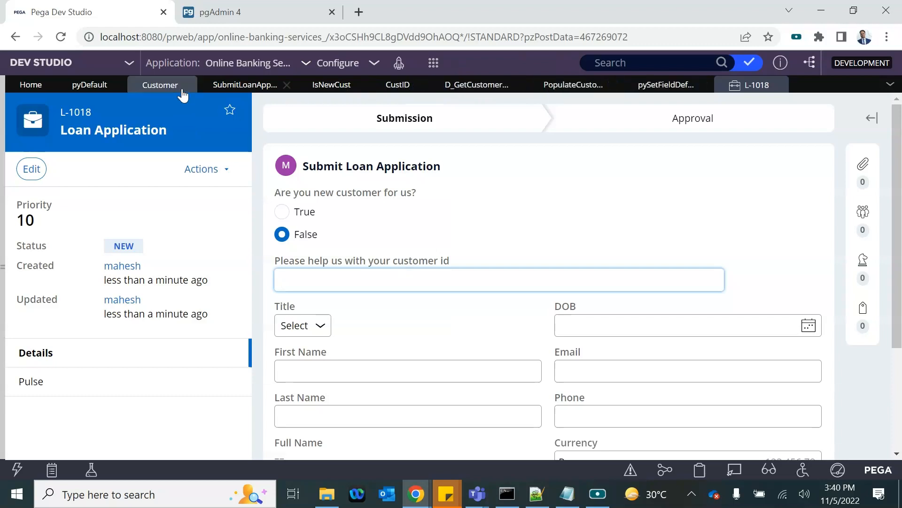
Step: Extend the Customer Details cell's visibility condition with an .IsNewCust check, then submit and save the section
{"action": "left_click", "coordinate": [234, 85]}
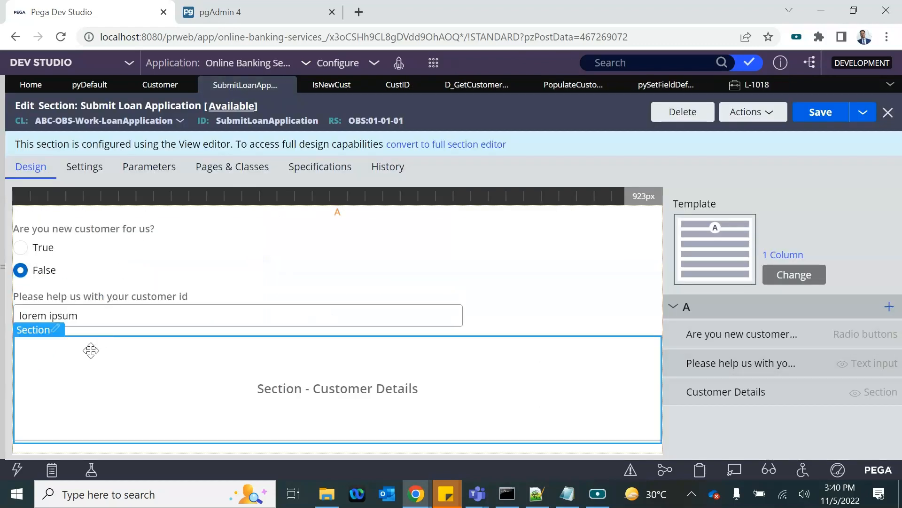
{"action": "left_click", "coordinate": [55, 328]}
{"action": "scroll", "coordinate": [319, 342], "scroll_direction": "down", "scroll_amount": 5}
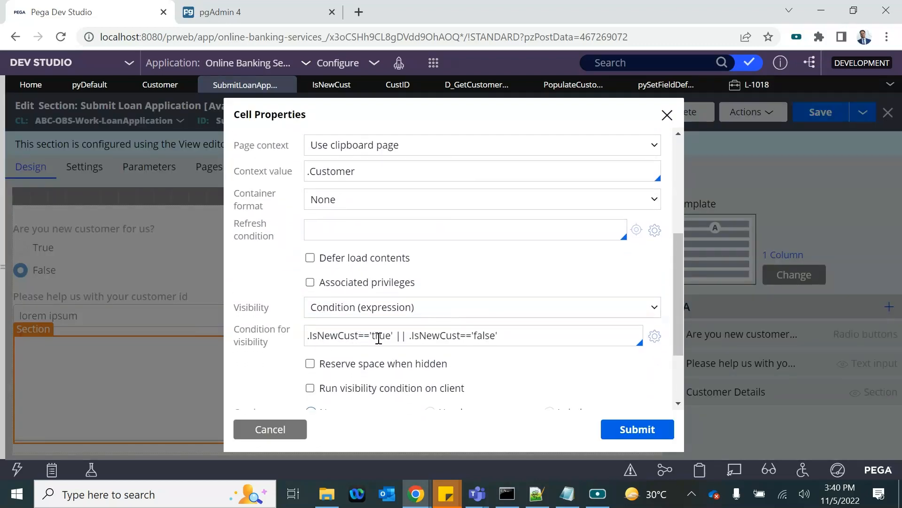
{"action": "left_click", "coordinate": [311, 335]}
{"action": "type", "text": "."}
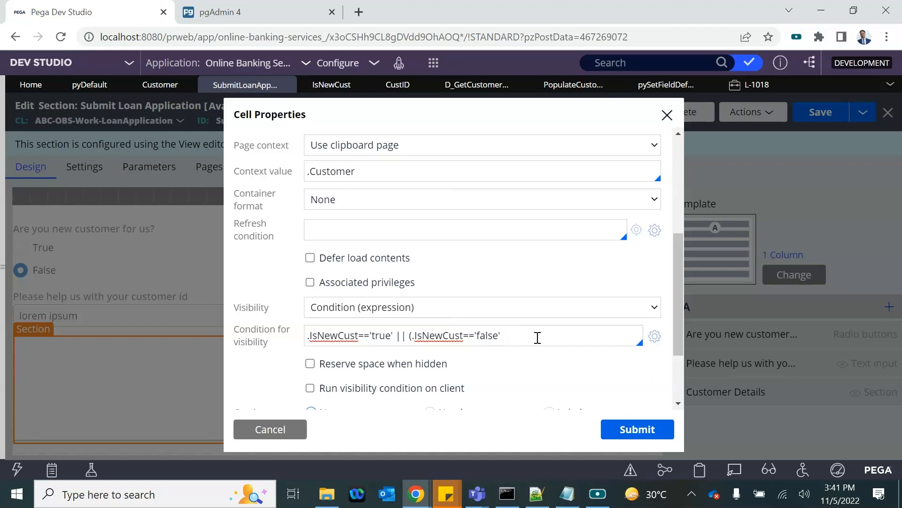
{"action": "type", "text": "."}
{"action": "key", "text": "Down"}
{"action": "key", "text": "Down"}
{"action": "key", "text": "Return"}
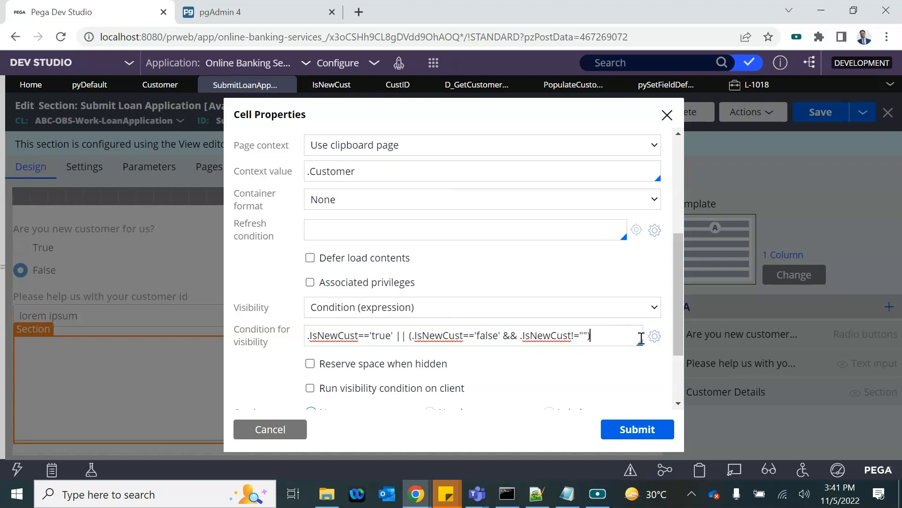
{"action": "left_click", "coordinate": [636, 429]}
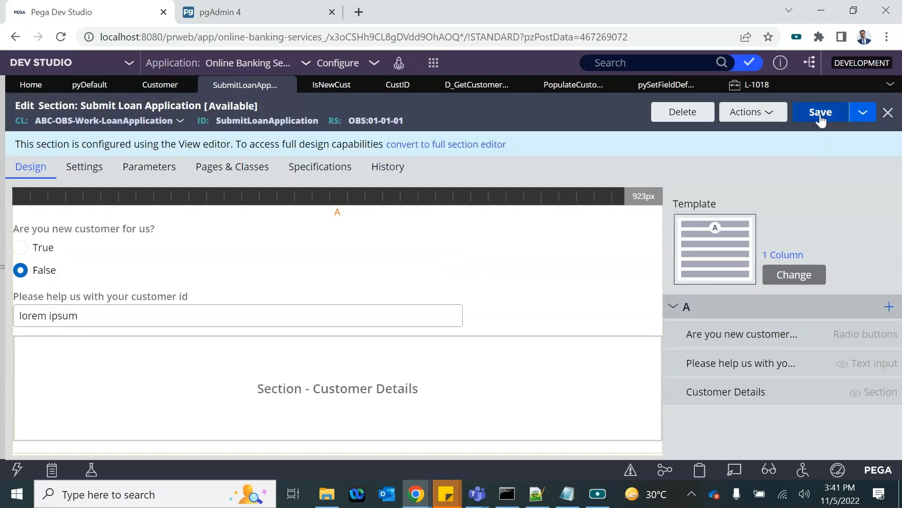
{"action": "left_click", "coordinate": [821, 113]}
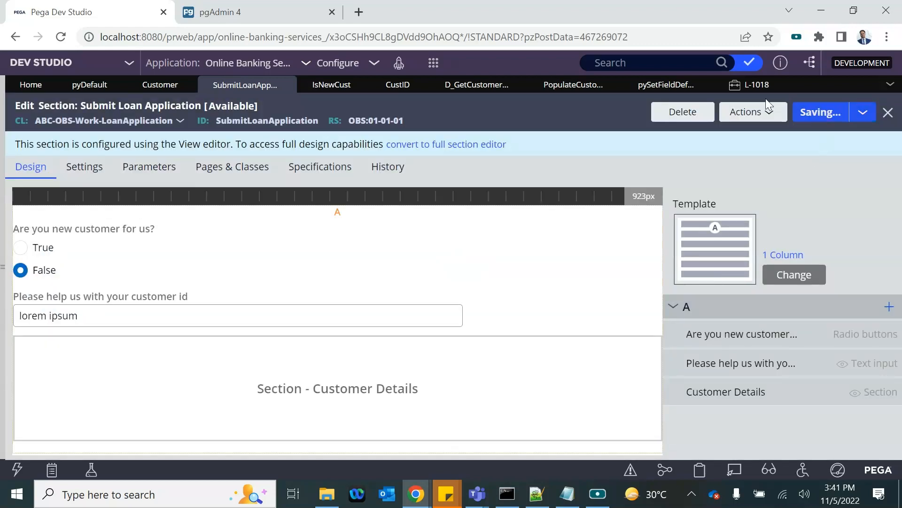
{"action": "left_click", "coordinate": [738, 89]}
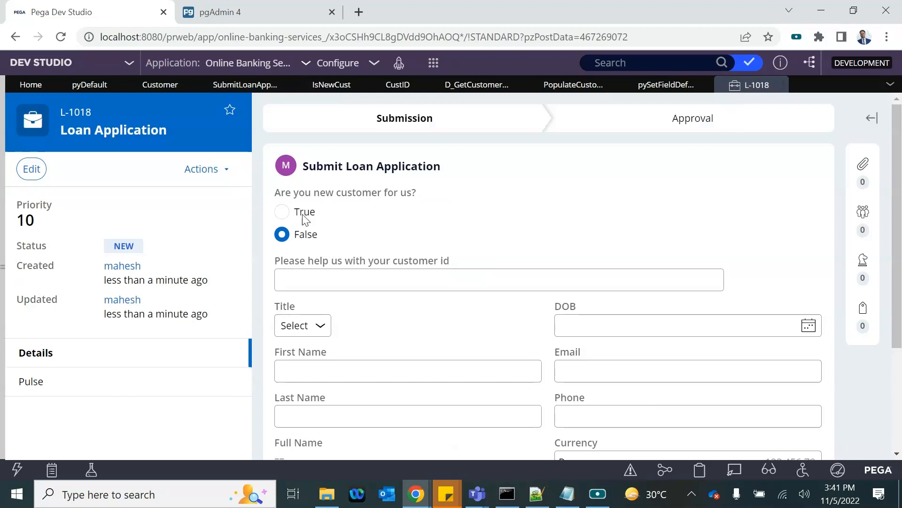
Step: Toggle True/False on L-1018, then create Loan Application case L-1019 and answer False
{"action": "left_click", "coordinate": [282, 211]}
{"action": "left_click", "coordinate": [283, 235]}
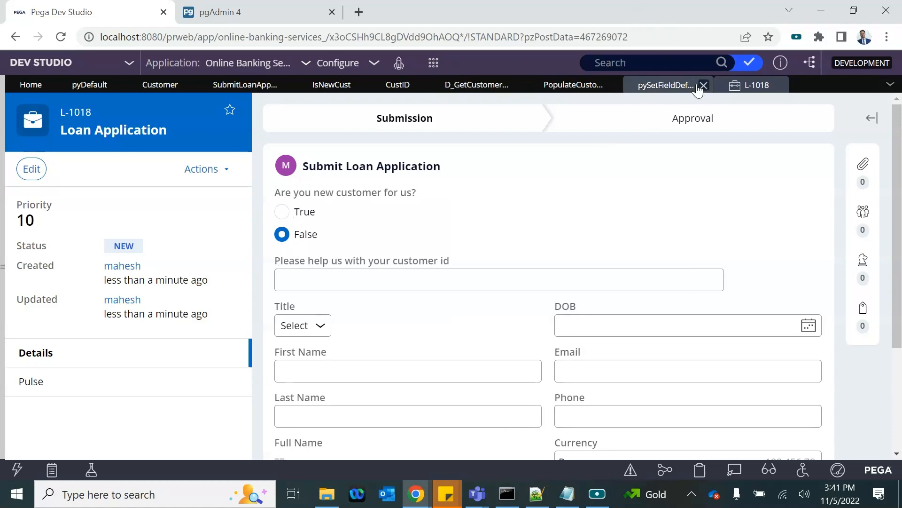
{"action": "left_click", "coordinate": [434, 63]}
{"action": "mouse_move", "coordinate": [517, 77]}
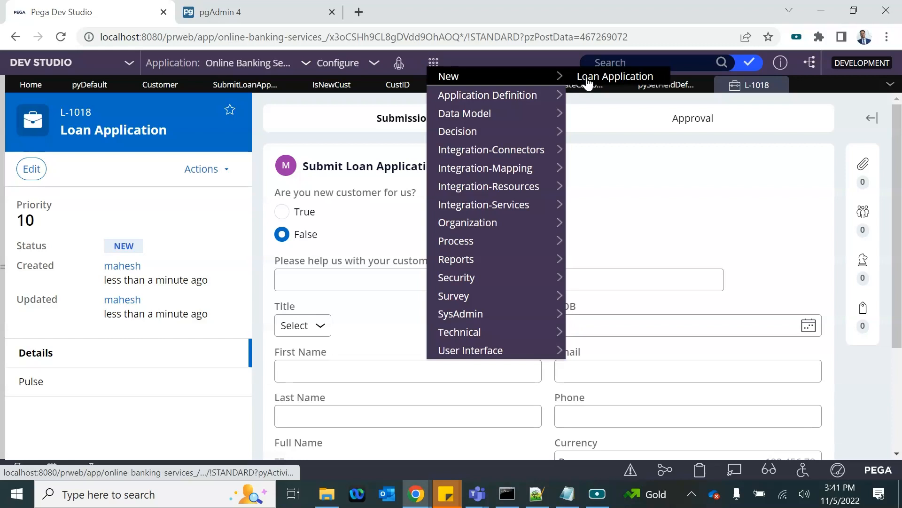
{"action": "left_click", "coordinate": [587, 80]}
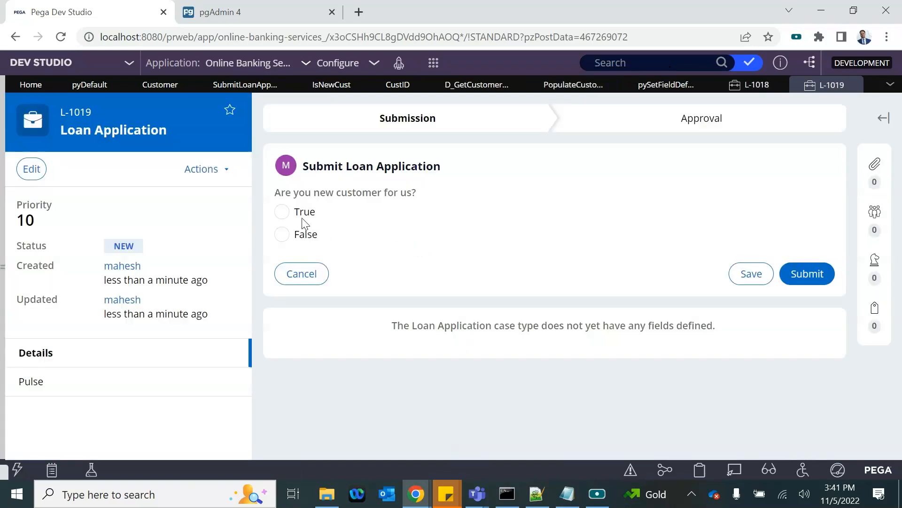
{"action": "left_click", "coordinate": [303, 215]}
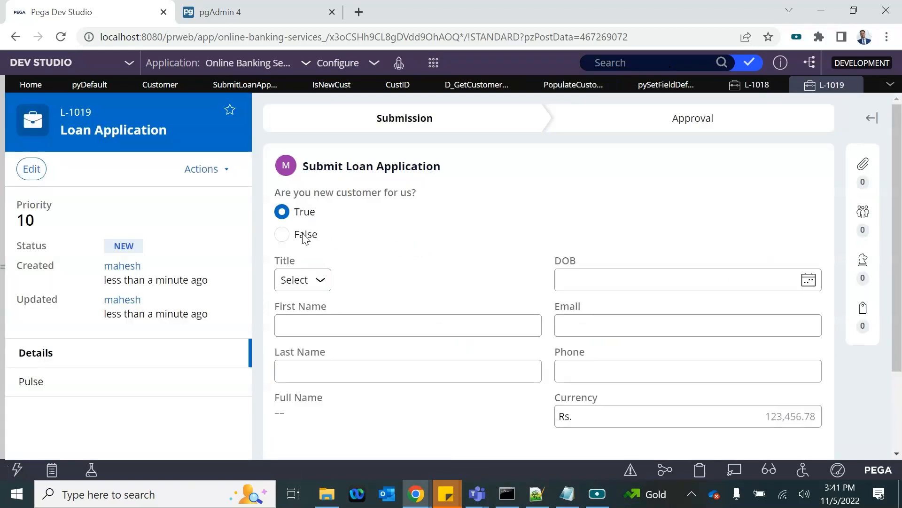
{"action": "left_click", "coordinate": [304, 237]}
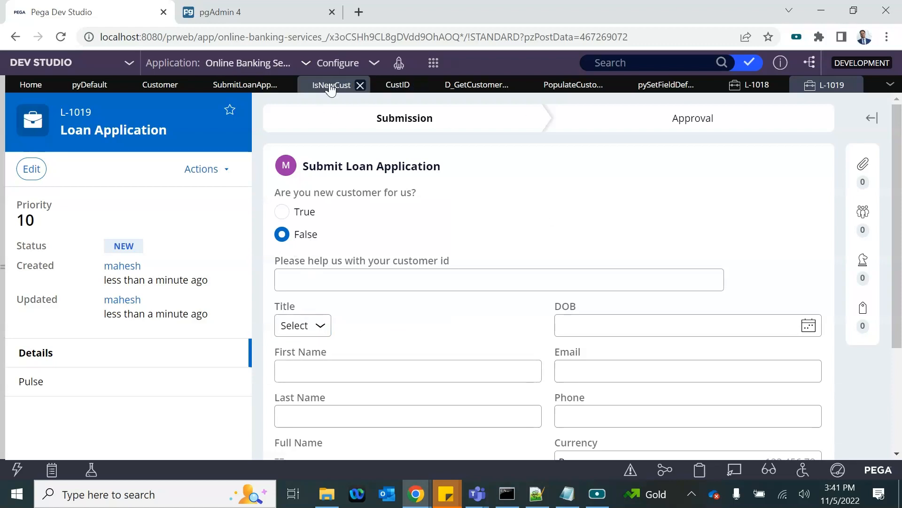
Step: Correct the visibility condition to .IsNewCust=='true' || (.IsNewCust=='false' && .IsNewCust!='') and save
{"action": "left_click", "coordinate": [217, 89]}
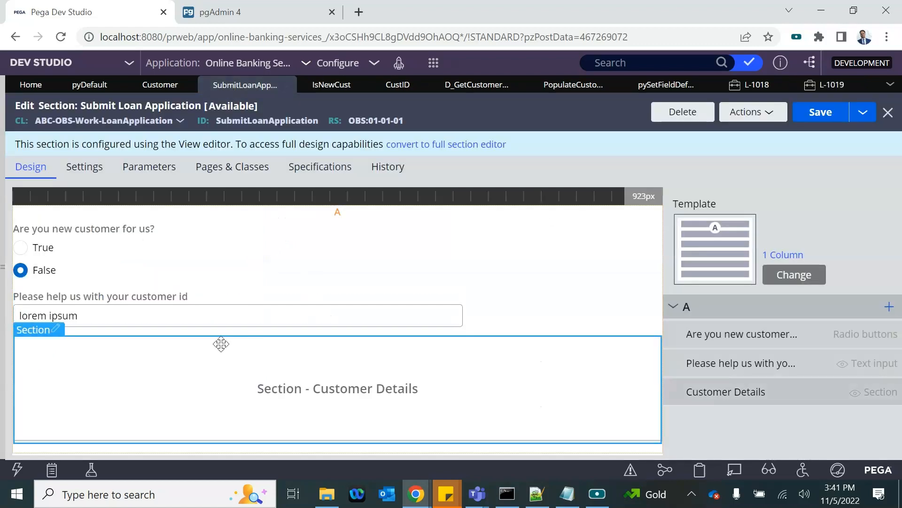
{"action": "double_click", "coordinate": [53, 330]}
{"action": "scroll", "coordinate": [414, 330], "scroll_direction": "down", "scroll_amount": 5}
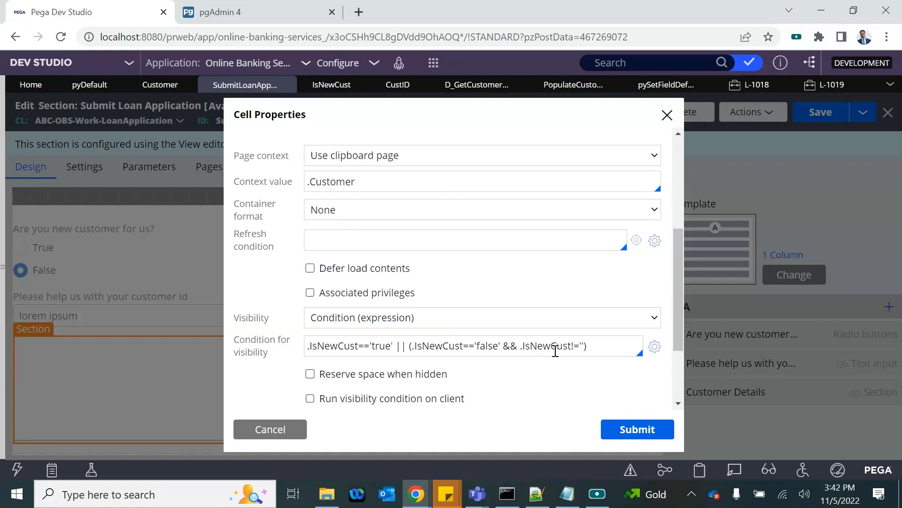
{"action": "left_click", "coordinate": [637, 429]}
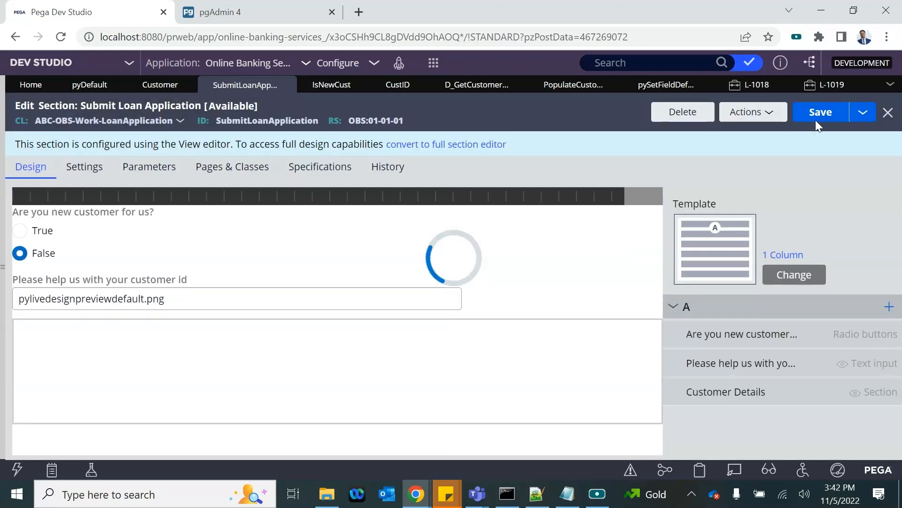
{"action": "left_click", "coordinate": [817, 122]}
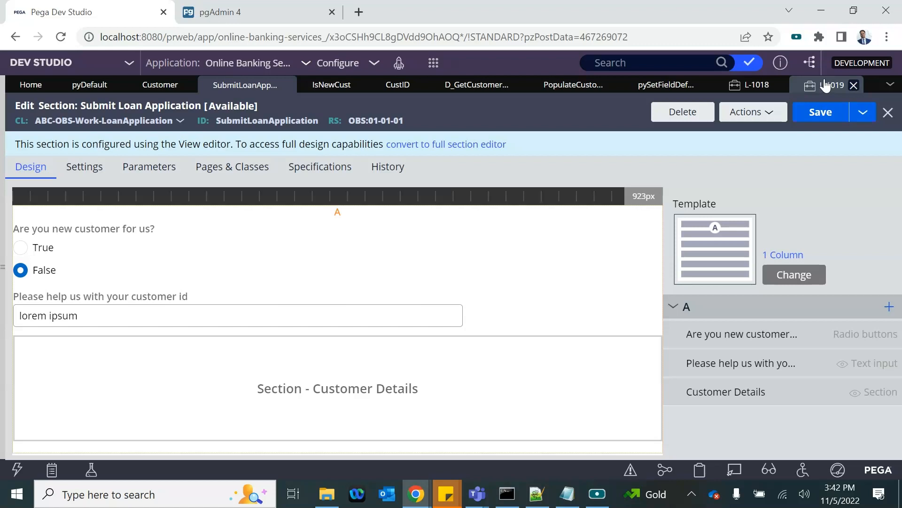
{"action": "left_click", "coordinate": [826, 85]}
Step: Enter customer id C1 on case L-1019 and review the auto-populated customer details
{"action": "left_click", "coordinate": [338, 279]}
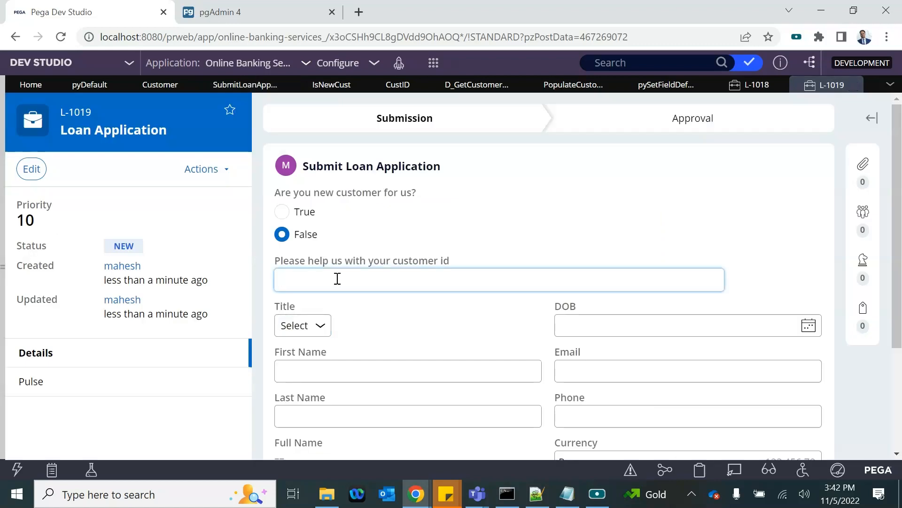
{"action": "type", "text": "C1"}
{"action": "left_click", "coordinate": [408, 234]}
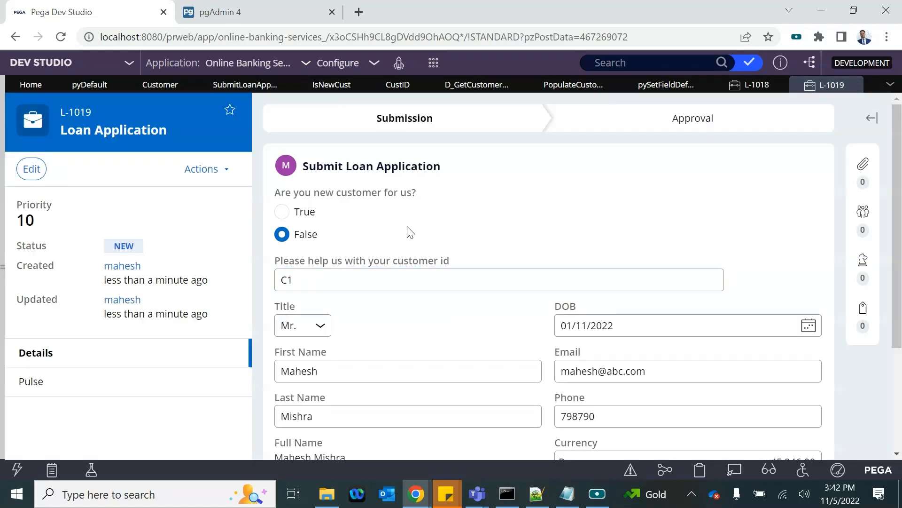
{"action": "scroll", "coordinate": [443, 371], "scroll_direction": "down", "scroll_amount": 2}
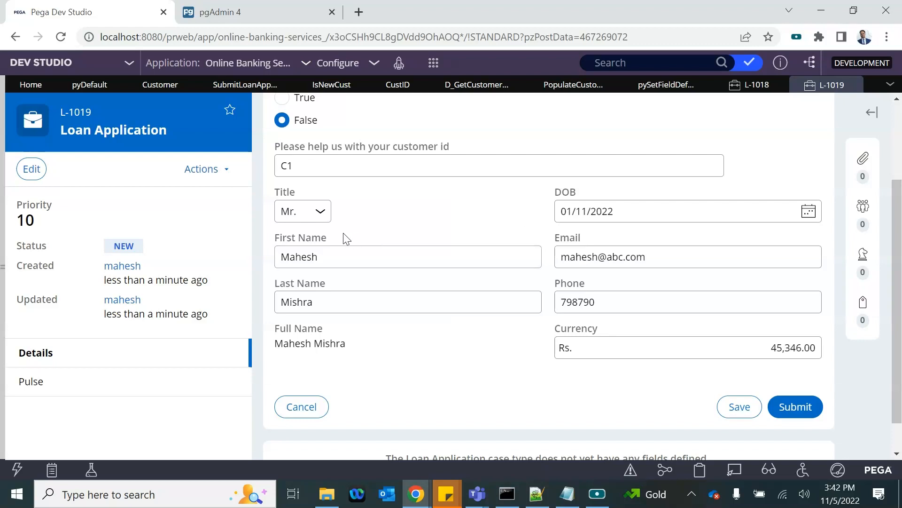
{"action": "left_click", "coordinate": [467, 187]}
{"action": "scroll", "coordinate": [306, 118], "scroll_direction": "up", "scroll_amount": 2}
{"action": "scroll", "coordinate": [339, 264], "scroll_direction": "down", "scroll_amount": 3}
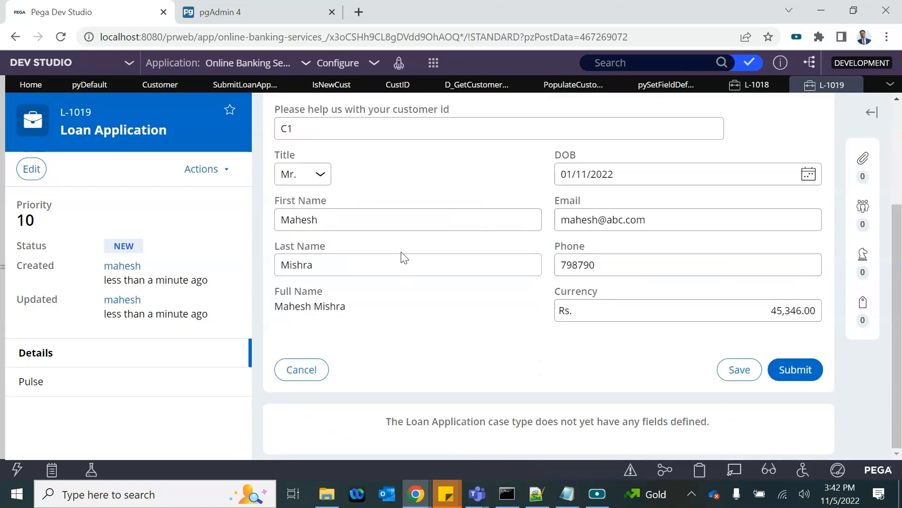
{"action": "scroll", "coordinate": [404, 258], "scroll_direction": "up", "scroll_amount": 3}
{"action": "scroll", "coordinate": [403, 258], "scroll_direction": "down", "scroll_amount": 3}
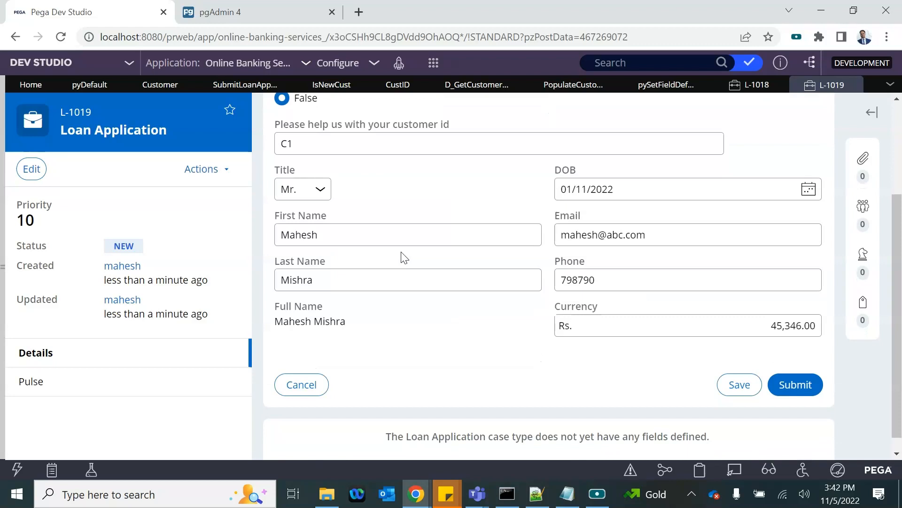
Step: Select the Notepad notes on data page structure, mode and scope, then return to the case
{"action": "left_click", "coordinate": [567, 493]}
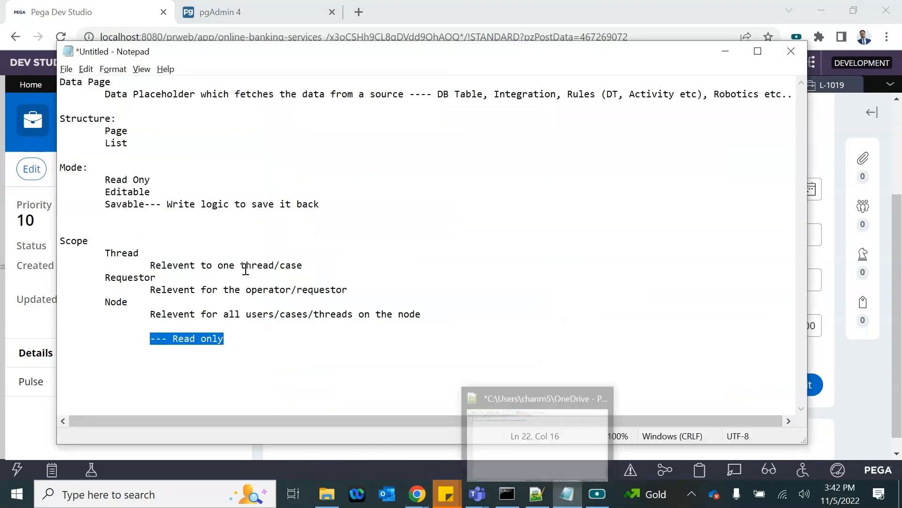
{"action": "left_click_drag", "start_coordinate": [67, 82], "coordinate": [346, 289]}
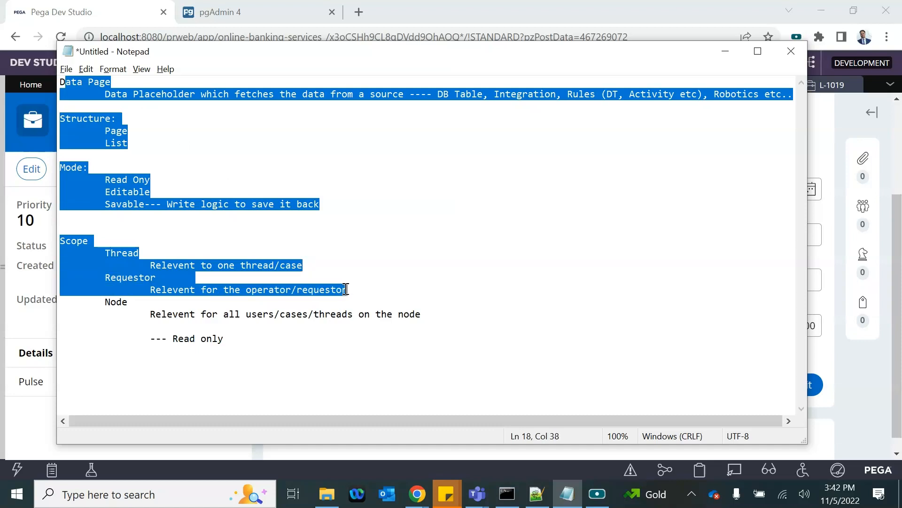
{"action": "key", "text": "alt+Tab"}
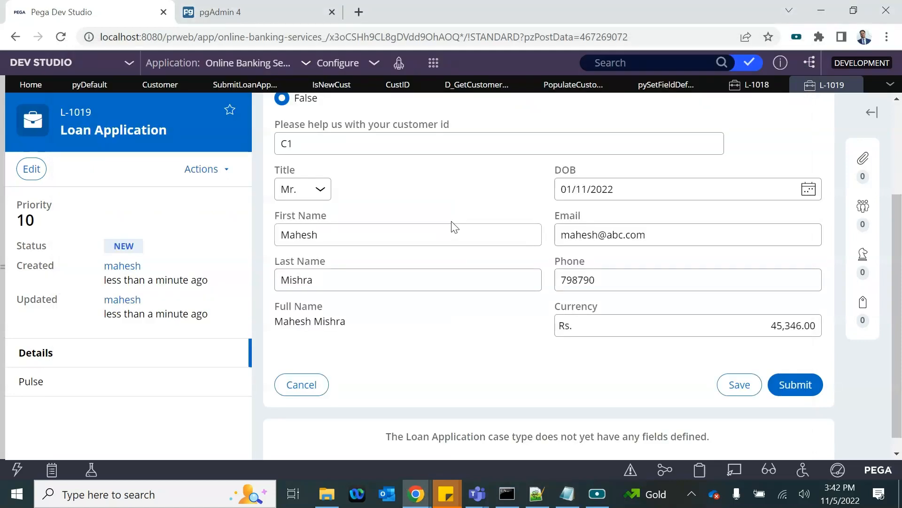
Step: View the D_GetCustomerRecord data page with its Page structure, Read-Only mode and Thread scope
{"action": "scroll", "coordinate": [451, 221], "scroll_direction": "up", "scroll_amount": 3}
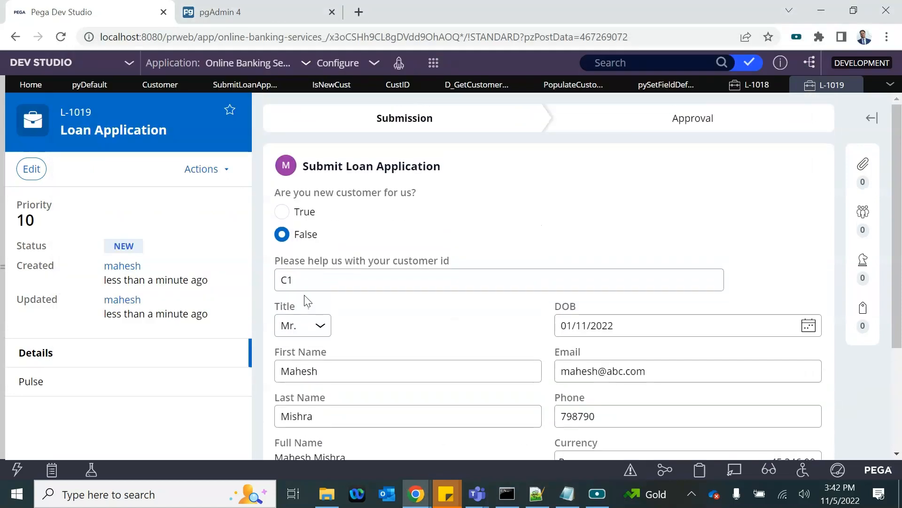
{"action": "scroll", "coordinate": [308, 301], "scroll_direction": "down", "scroll_amount": 1}
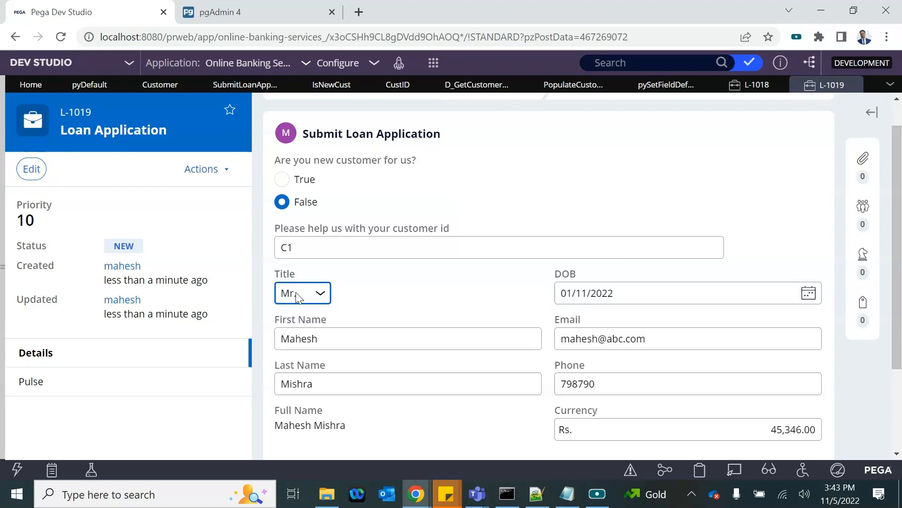
{"action": "left_click", "coordinate": [462, 86]}
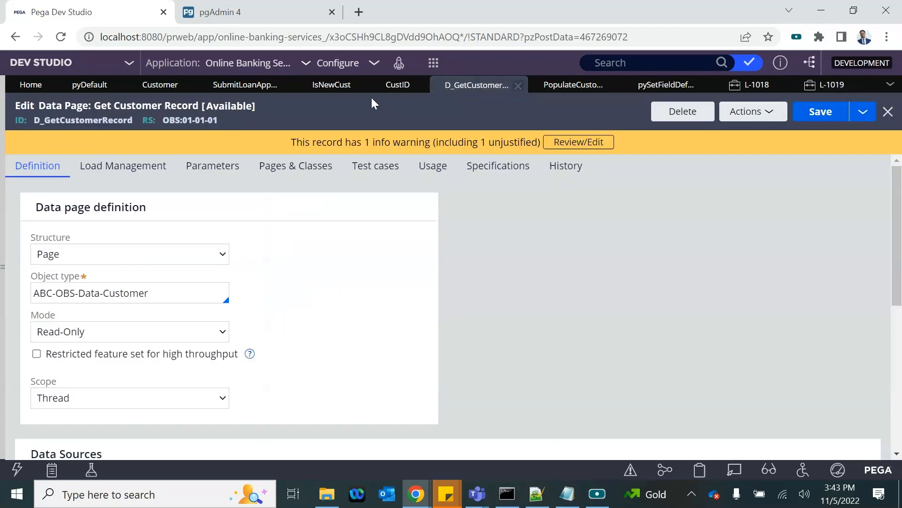
Step: Switch the Customer Details cell visibility to a when rule, replacing the condition with 'Never'
{"action": "left_click", "coordinate": [223, 88]}
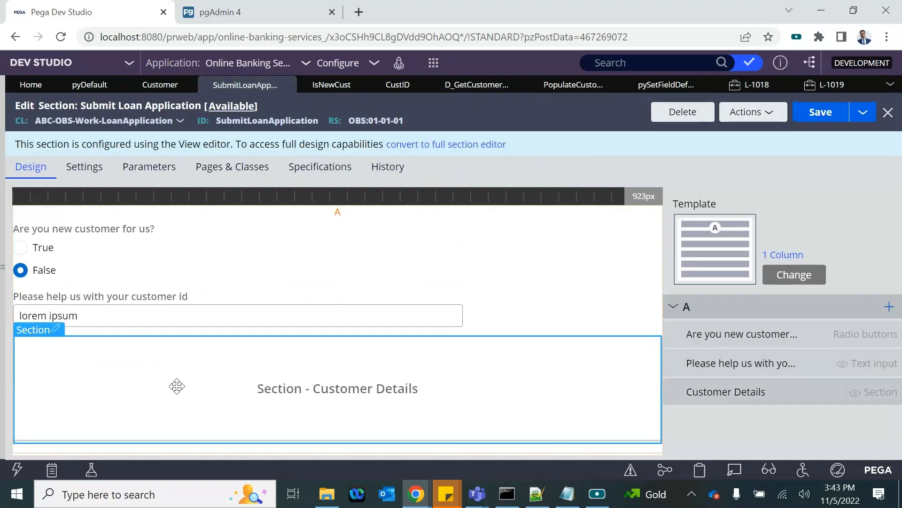
{"action": "left_click", "coordinate": [54, 328]}
{"action": "scroll", "coordinate": [346, 333], "scroll_direction": "down", "scroll_amount": 2}
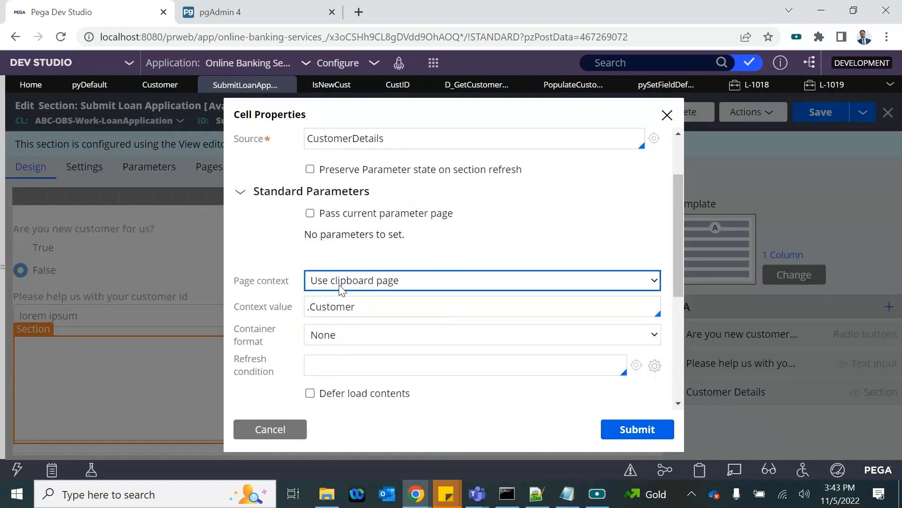
{"action": "scroll", "coordinate": [329, 301], "scroll_direction": "down", "scroll_amount": 4}
{"action": "left_click", "coordinate": [372, 279]}
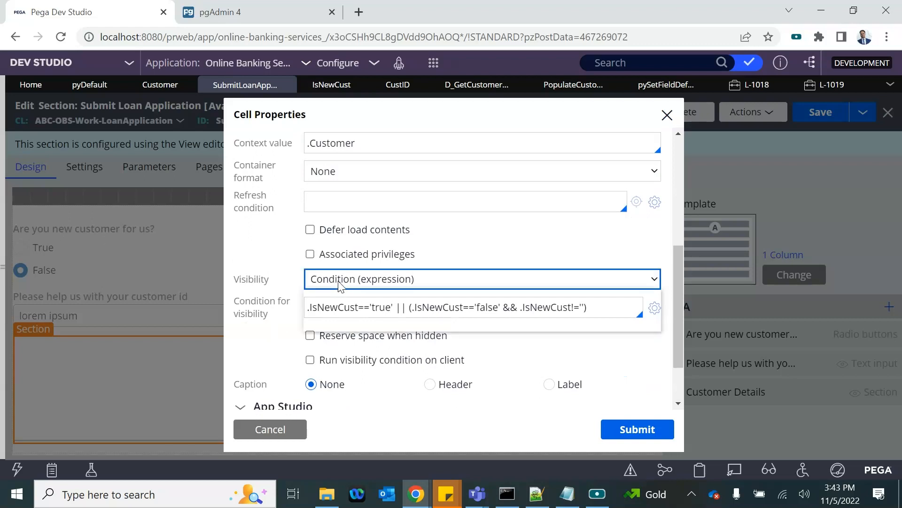
{"action": "left_click", "coordinate": [355, 321]}
{"action": "left_click", "coordinate": [339, 306]}
{"action": "key", "text": "Delete"}
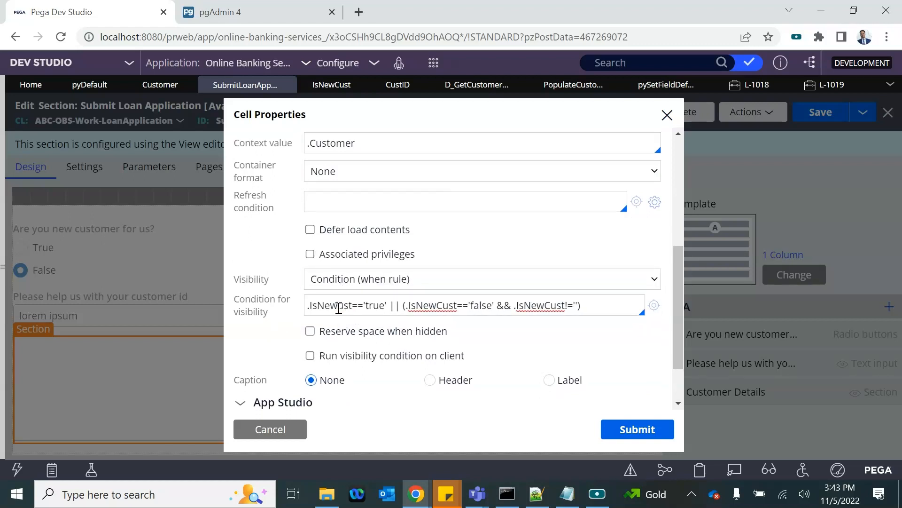
{"action": "key", "text": "ctrl+a"}
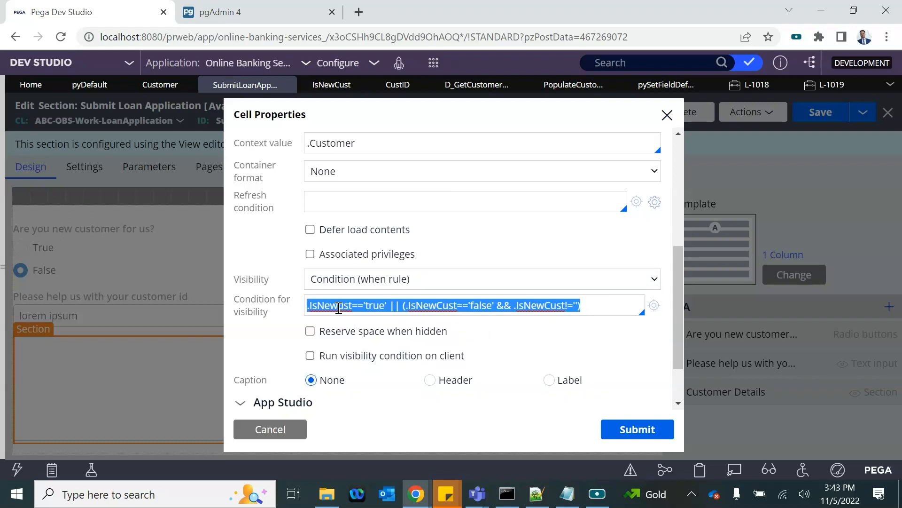
{"action": "type", "text": "New"}
{"action": "left_click", "coordinate": [640, 430]}
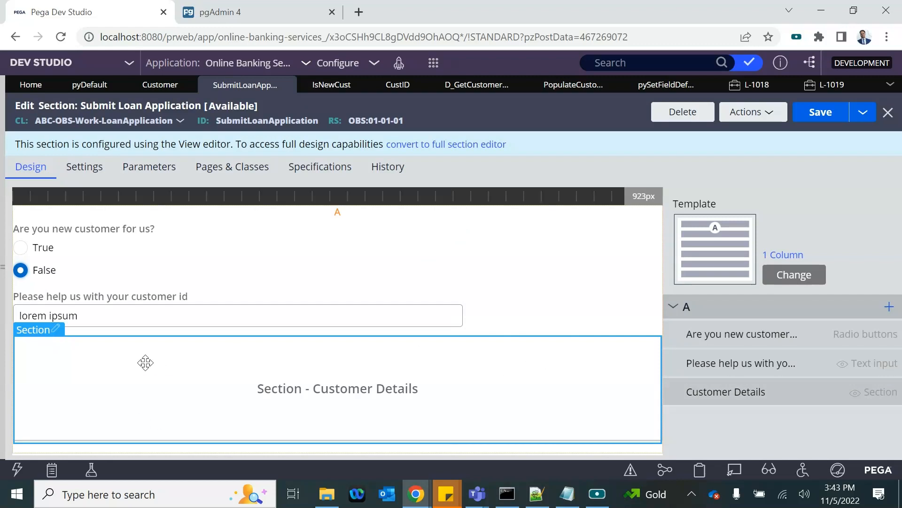
Step: Add an embedded section to region A with its page context sourced from a data page
{"action": "left_click", "coordinate": [890, 307]}
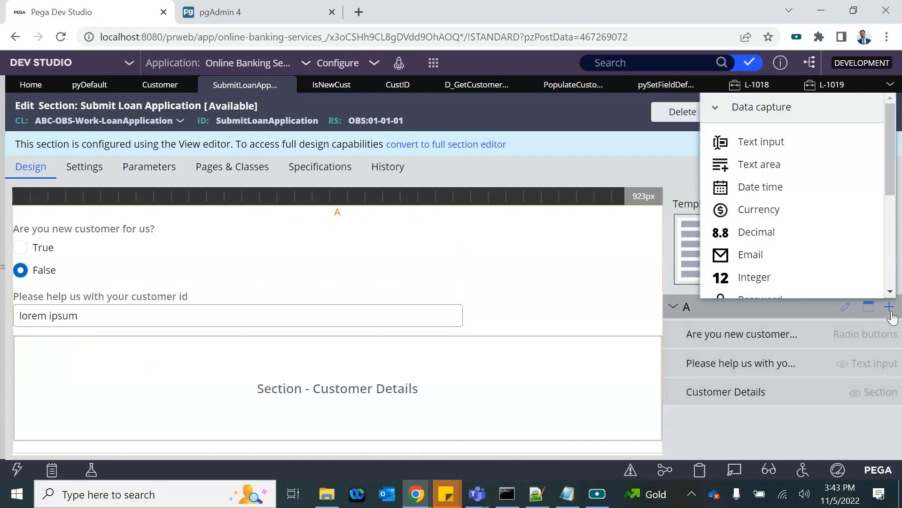
{"action": "scroll", "coordinate": [799, 262], "scroll_direction": "down", "scroll_amount": 5}
{"action": "left_click", "coordinate": [751, 284]}
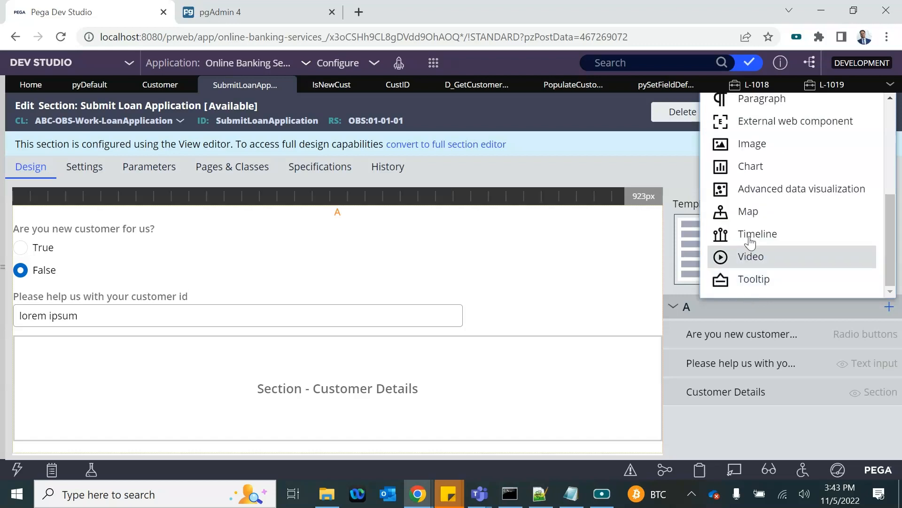
{"action": "scroll", "coordinate": [749, 258], "scroll_direction": "up", "scroll_amount": 4}
{"action": "left_click", "coordinate": [742, 136]}
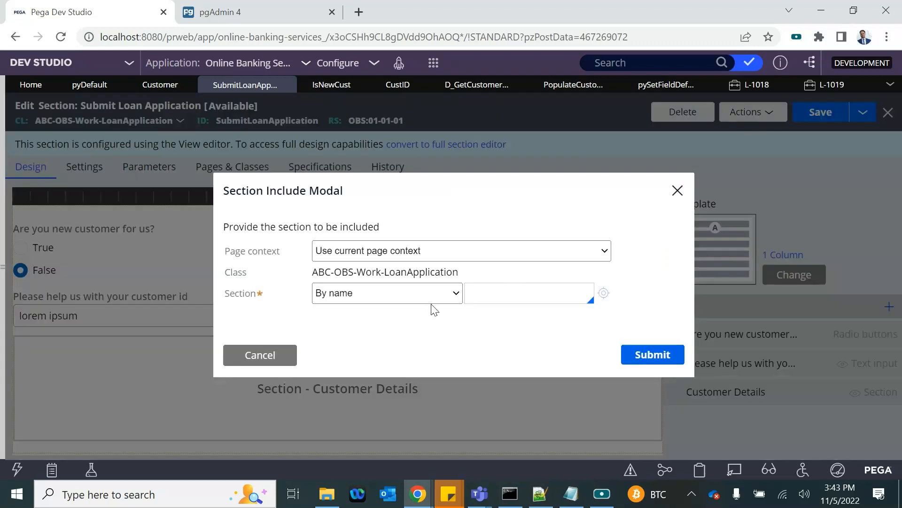
{"action": "left_click", "coordinate": [379, 251]}
{"action": "left_click", "coordinate": [354, 278]}
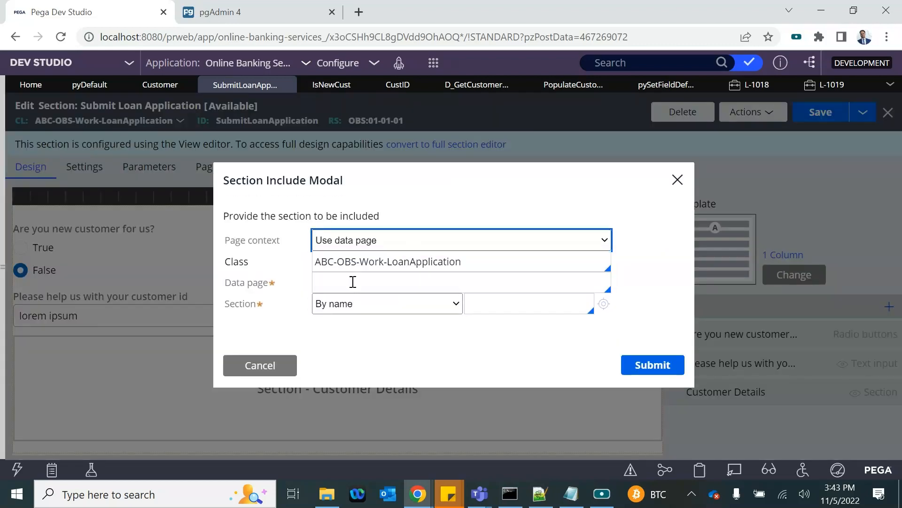
{"action": "triple_click", "coordinate": [426, 261]}
{"action": "key", "text": "BackSpace"}
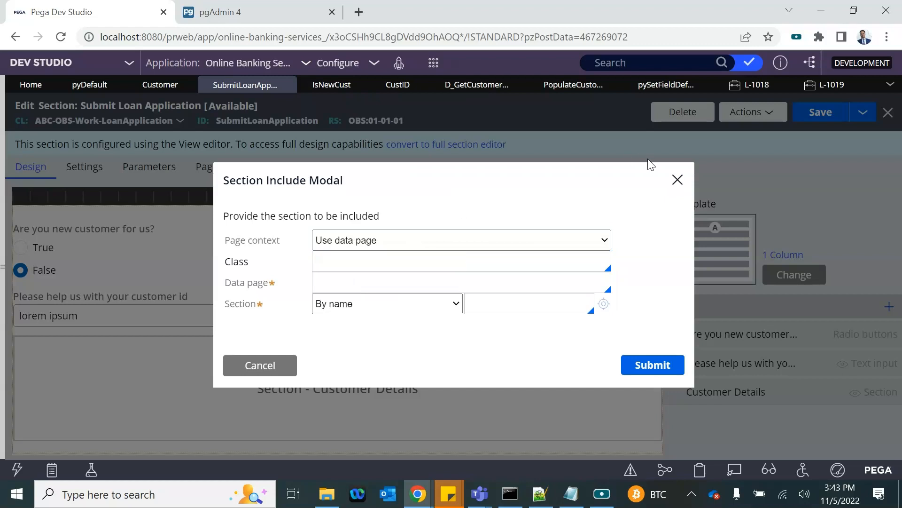
Step: Copy the D_GetCustomerRecord name from its data page rule and return to the section
{"action": "left_click", "coordinate": [476, 85]}
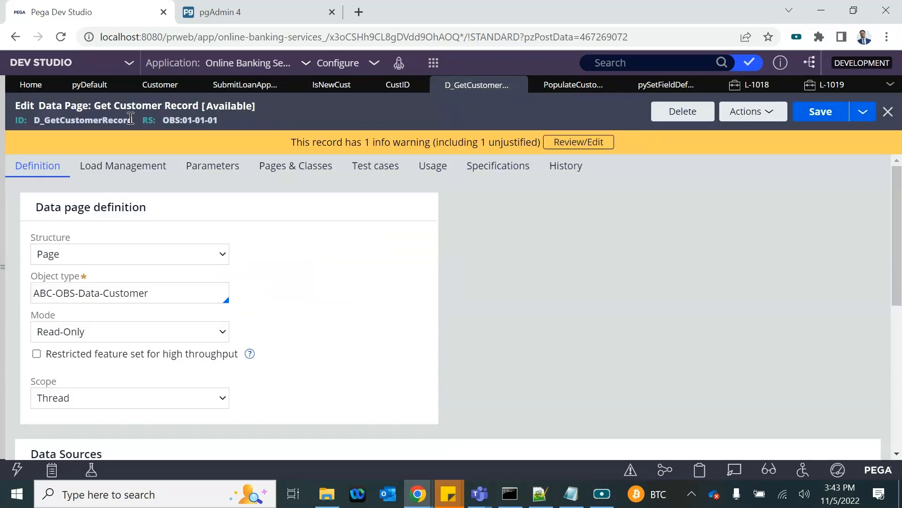
{"action": "double_click", "coordinate": [58, 124]}
{"action": "key", "text": "ctrl+c"}
{"action": "left_click", "coordinate": [818, 89]}
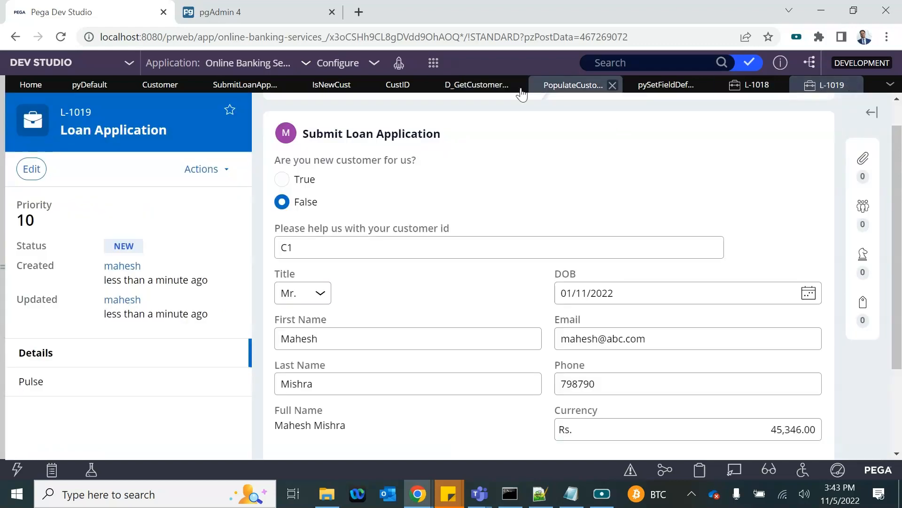
{"action": "left_click", "coordinate": [484, 90]}
{"action": "left_click", "coordinate": [573, 86]}
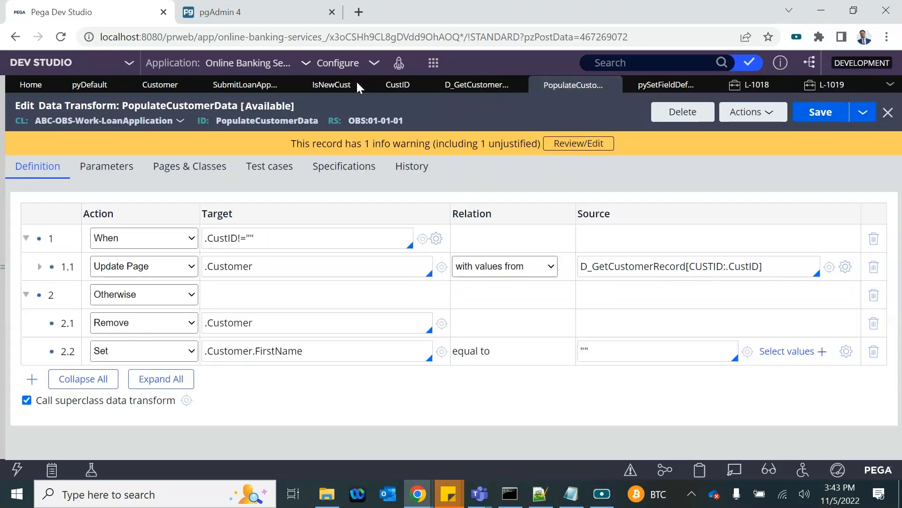
{"action": "left_click", "coordinate": [327, 87]}
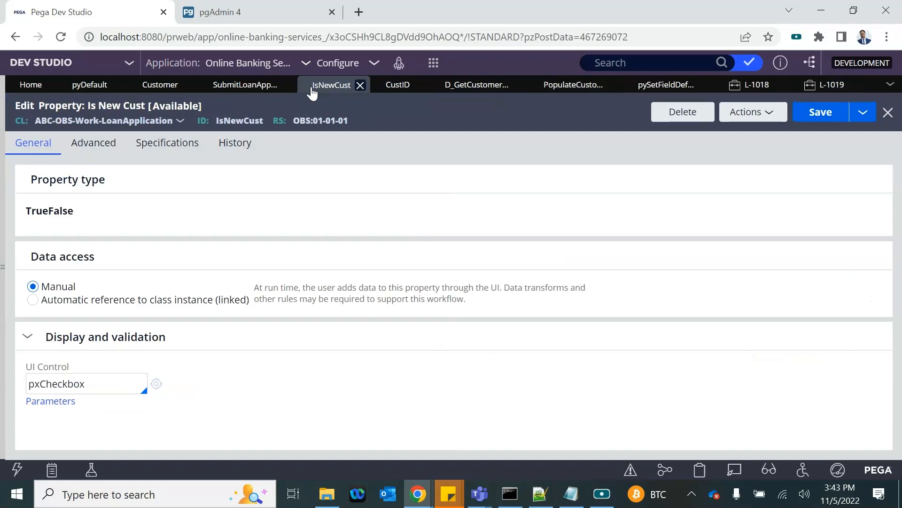
{"action": "left_click", "coordinate": [229, 94]}
Step: Set the data page to D_GetCustomerRecord and the class to ABC-OBS-Data-Customer
{"action": "left_click", "coordinate": [324, 268]}
{"action": "key", "text": "ctrl+v"}
{"action": "left_click", "coordinate": [337, 281]}
{"action": "key", "text": "ctrl+v"}
{"action": "left_click", "coordinate": [347, 262]}
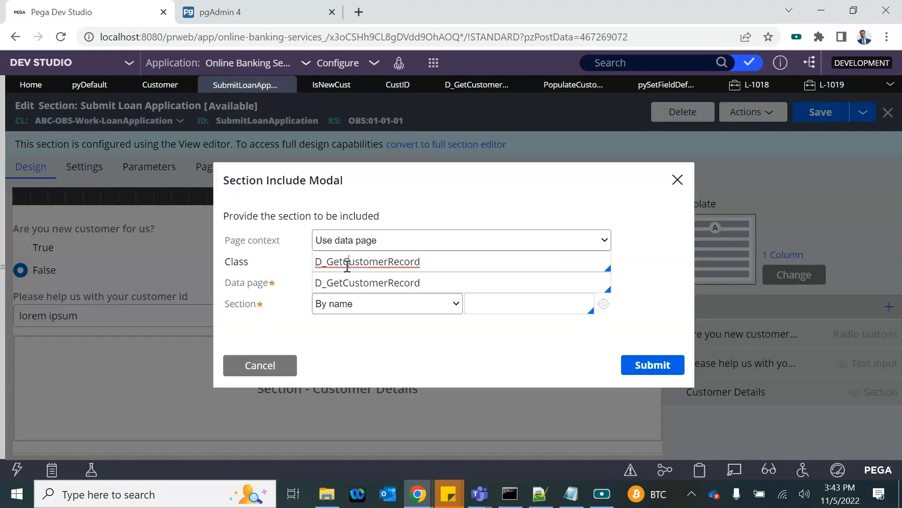
{"action": "key", "text": "BackSpace"}
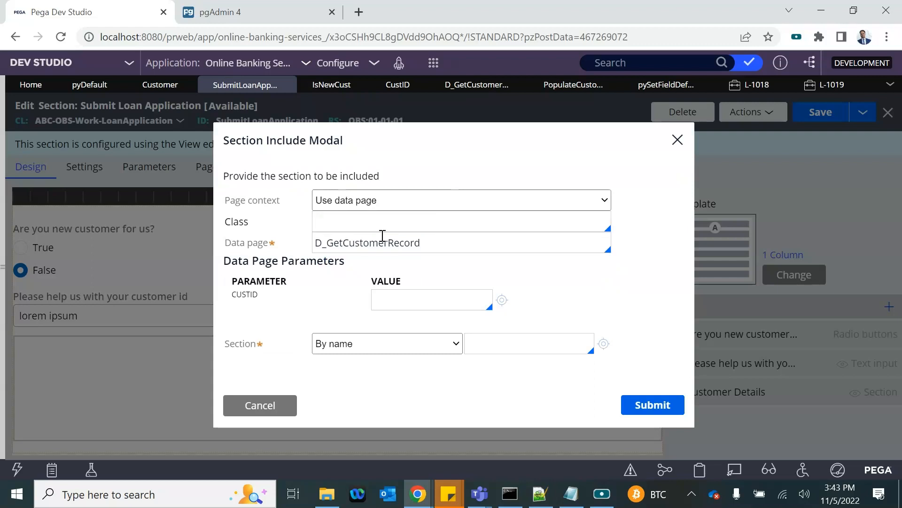
{"action": "key", "text": "Down"}
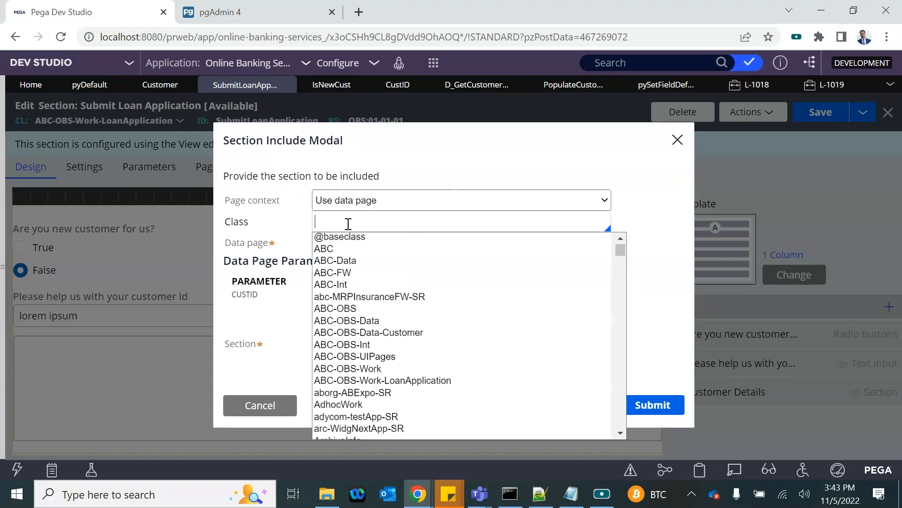
{"action": "type", "text": "Data"}
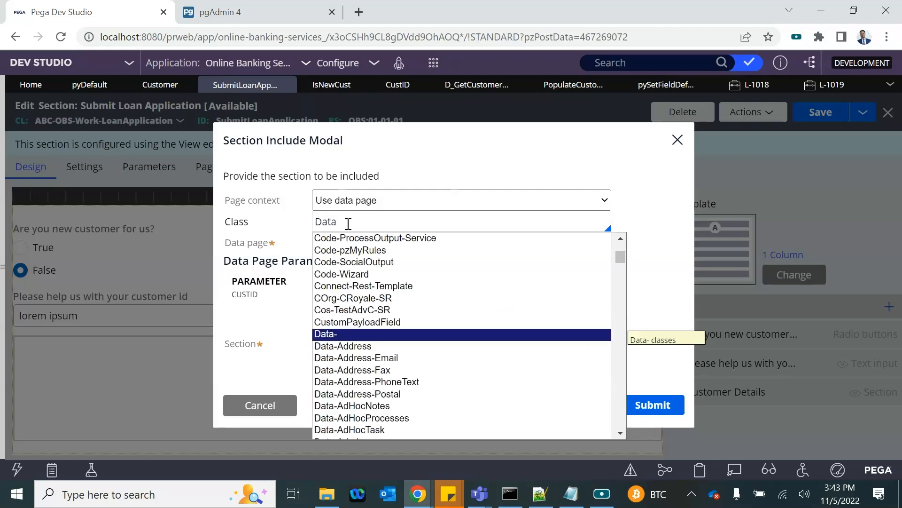
{"action": "key", "text": "BackSpace"}
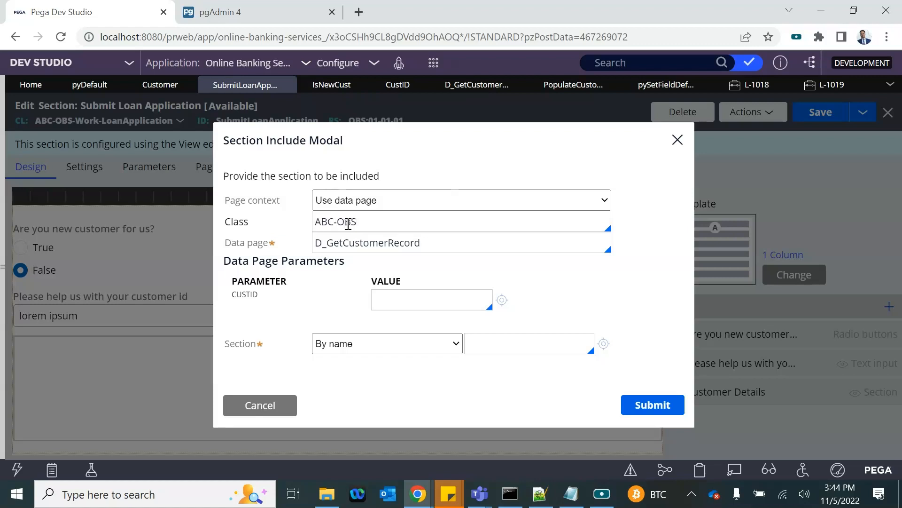
{"action": "type", "text": "Data"}
{"action": "key", "text": "Down"}
{"action": "key", "text": "Return"}
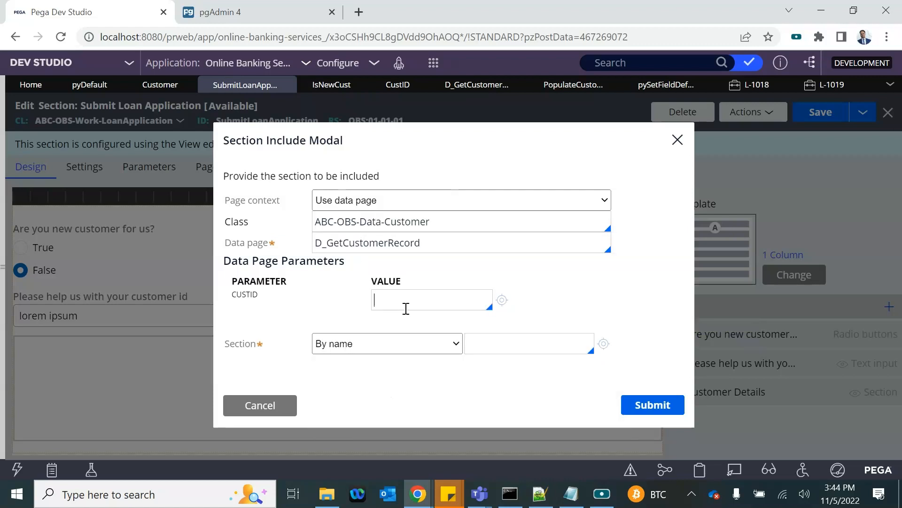
Step: Pass .CustID as the CUSTID parameter, include the CustomerDetails section, and save
{"action": "type", "text": "."}
{"action": "key", "text": "Down"}
{"action": "key", "text": "Down"}
{"action": "key", "text": "Up"}
{"action": "key", "text": "Return"}
{"action": "left_click_drag", "start_coordinate": [409, 302], "coordinate": [364, 299]}
{"action": "left_click", "coordinate": [498, 347]}
{"action": "key", "text": "Down"}
{"action": "key", "text": "Return"}
{"action": "left_click", "coordinate": [633, 419]}
{"action": "left_click", "coordinate": [830, 113]}
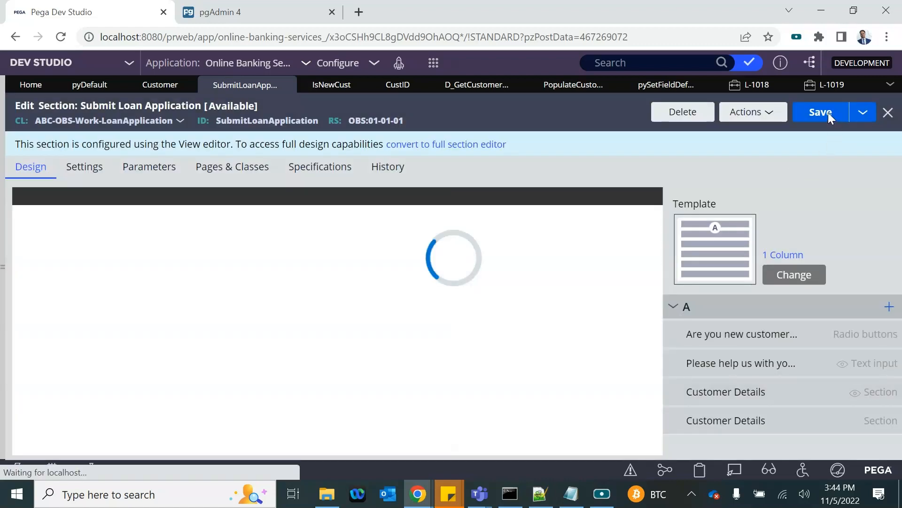
{"action": "left_click", "coordinate": [828, 112]}
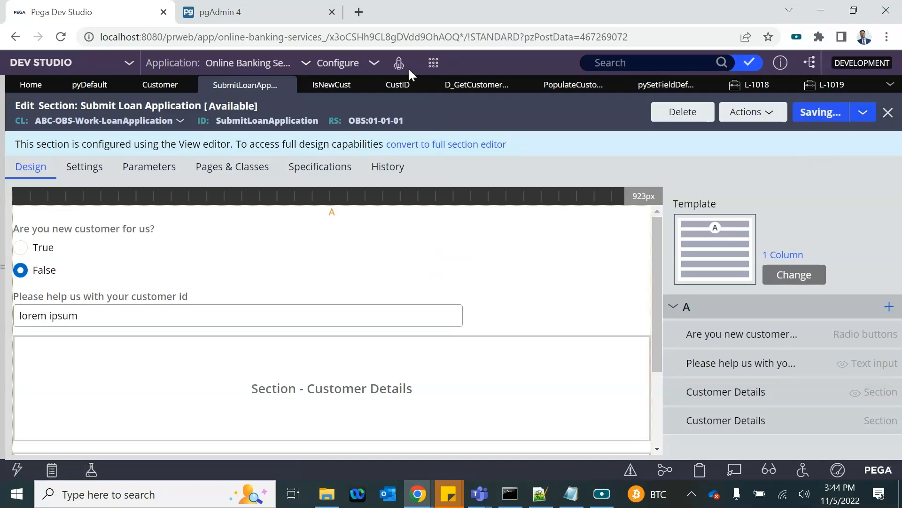
Step: Create a new Loan Application case, answer False, and enter customer id C1
{"action": "left_click", "coordinate": [433, 63]}
{"action": "mouse_move", "coordinate": [522, 81]}
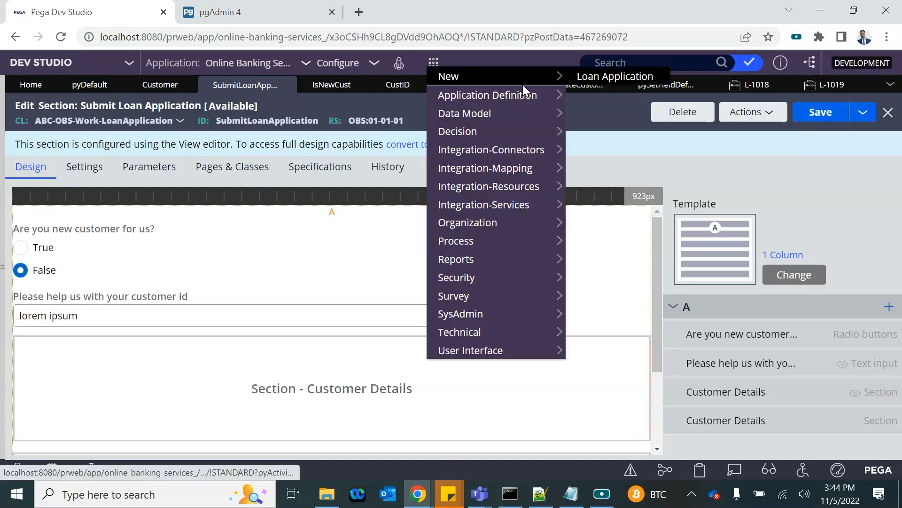
{"action": "left_click", "coordinate": [587, 78]}
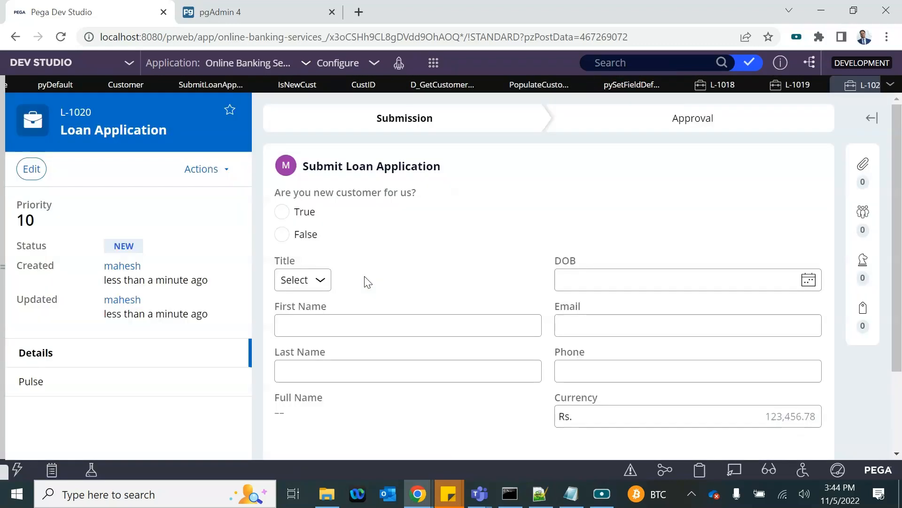
{"action": "left_click", "coordinate": [284, 234]}
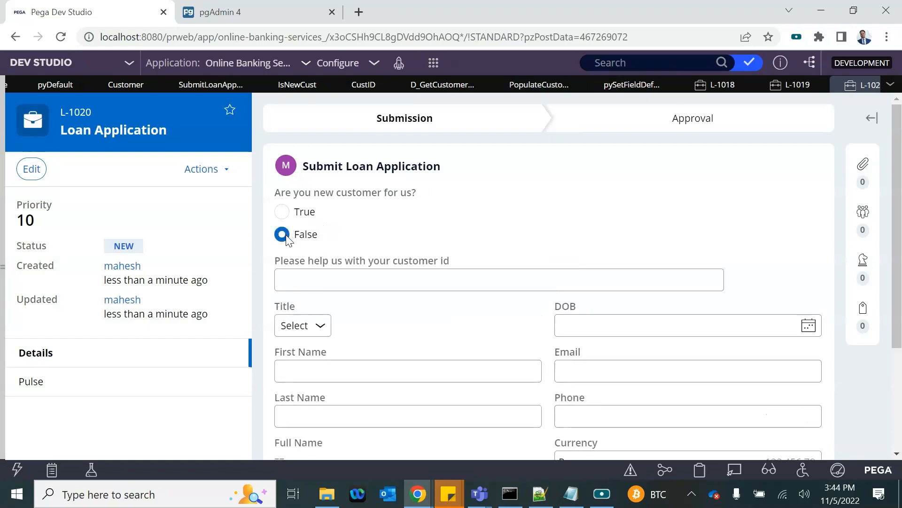
{"action": "left_click", "coordinate": [309, 281]}
{"action": "type", "text": "C1"}
{"action": "left_click", "coordinate": [485, 229]}
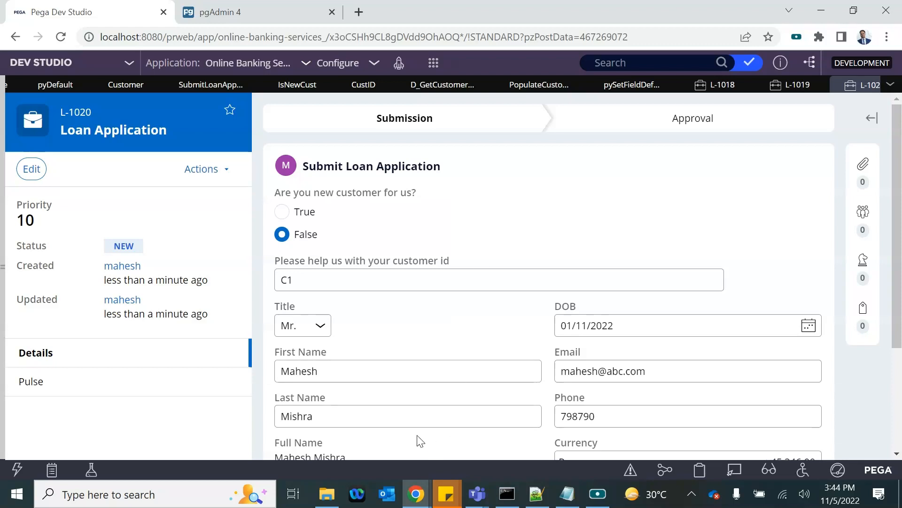
{"action": "scroll", "coordinate": [420, 441], "scroll_direction": "down", "scroll_amount": 2}
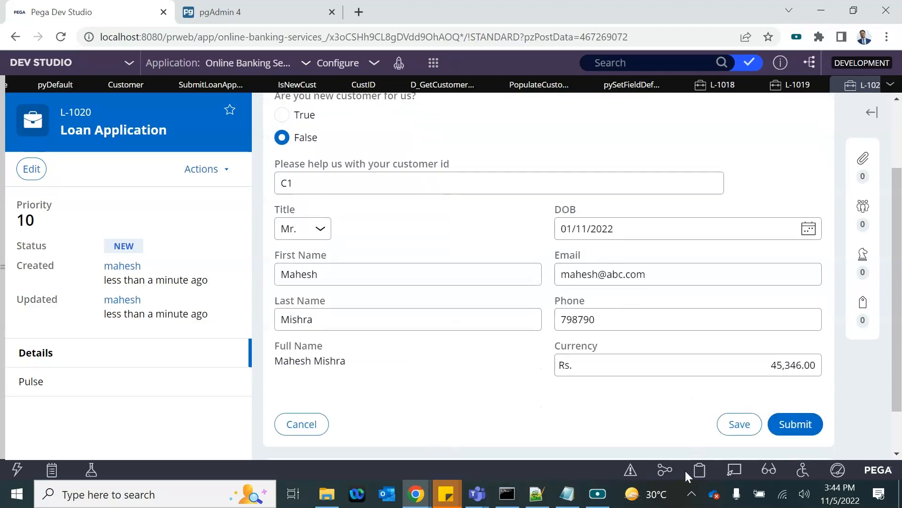
Step: Review the new case's data in the Clipboard viewer, then close it
{"action": "left_click", "coordinate": [700, 470]}
{"action": "scroll", "coordinate": [27, 348], "scroll_direction": "down", "scroll_amount": 10}
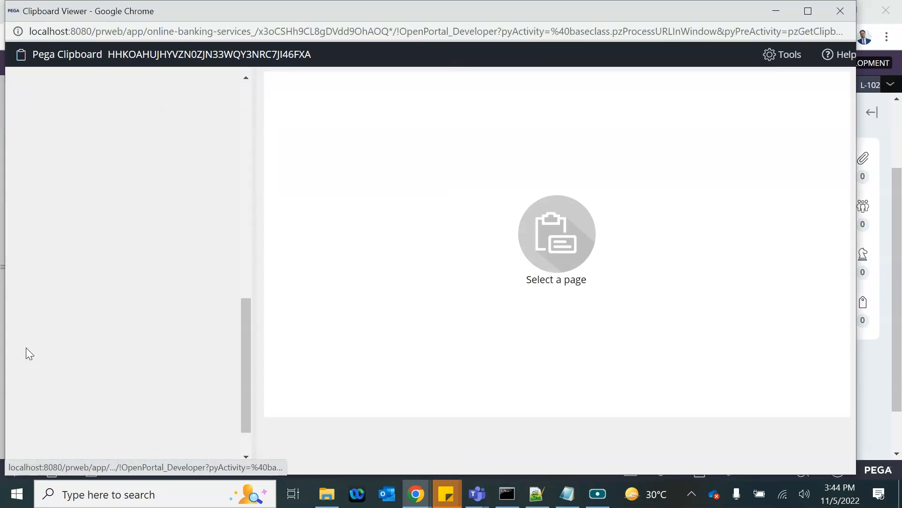
{"action": "scroll", "coordinate": [26, 347], "scroll_direction": "down", "scroll_amount": 1}
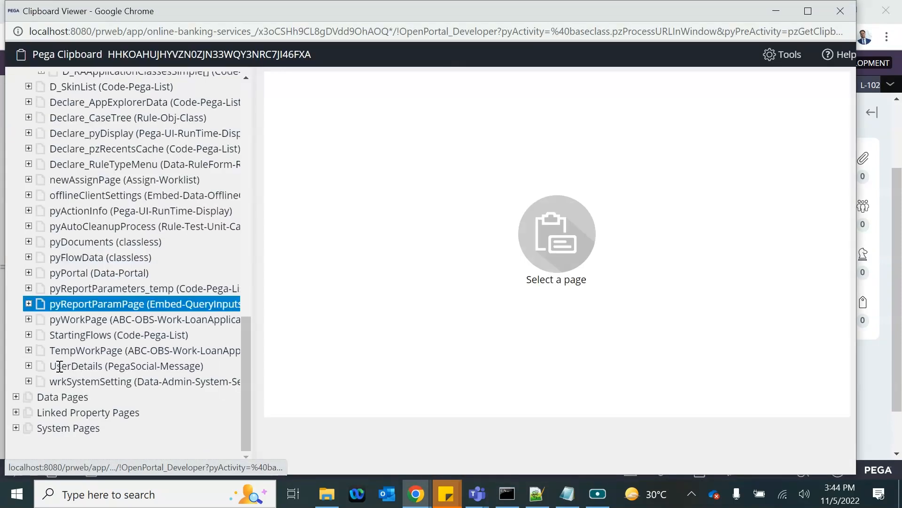
{"action": "left_click", "coordinate": [841, 11]}
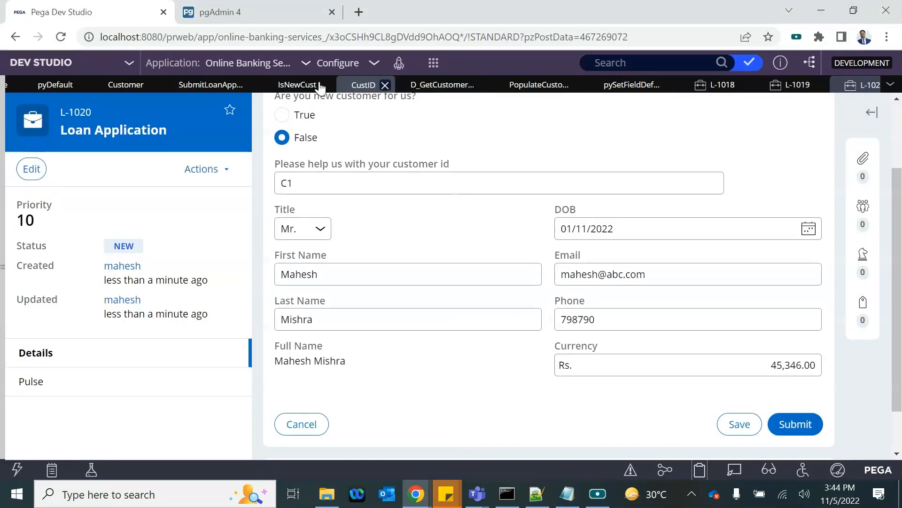
{"action": "left_click", "coordinate": [579, 91]}
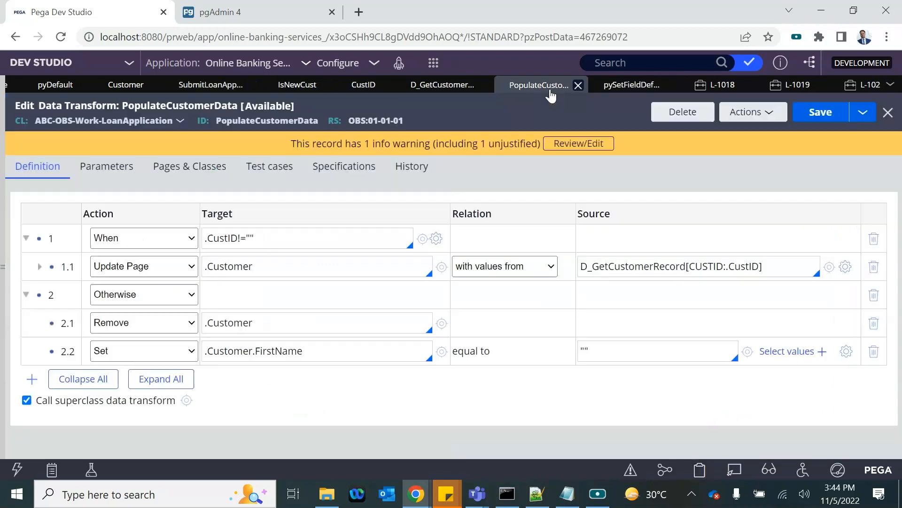
Step: Insert a first step in PopulateCustomerData set to Exit Data Transform and save it
{"action": "left_click", "coordinate": [27, 238]}
{"action": "right_click", "coordinate": [57, 240]}
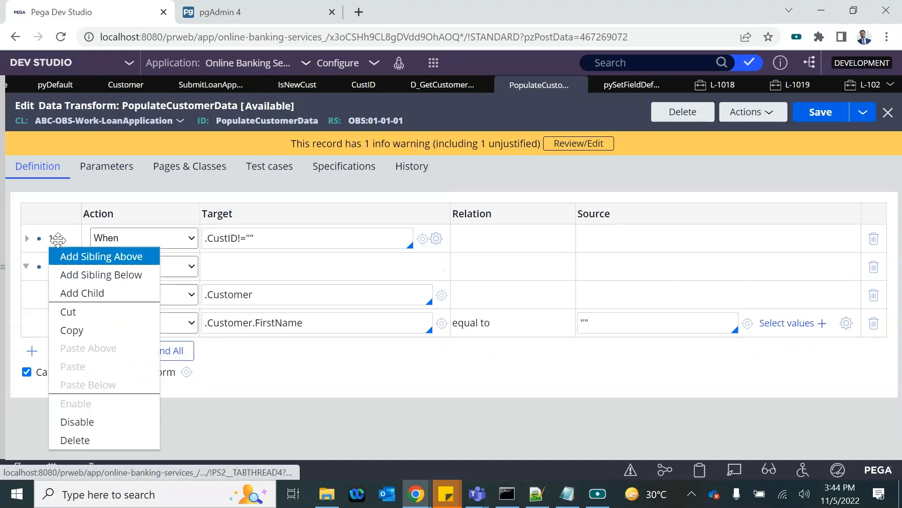
{"action": "left_click", "coordinate": [90, 260]}
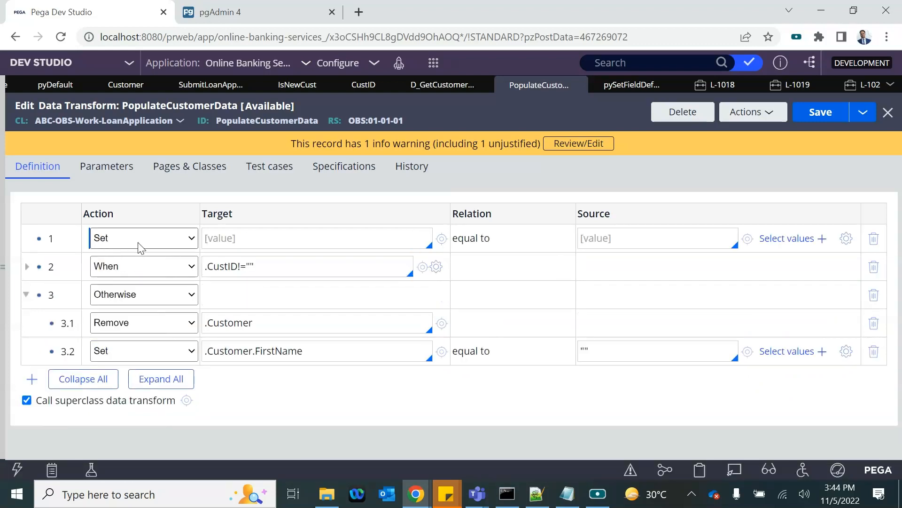
{"action": "left_click", "coordinate": [137, 241]}
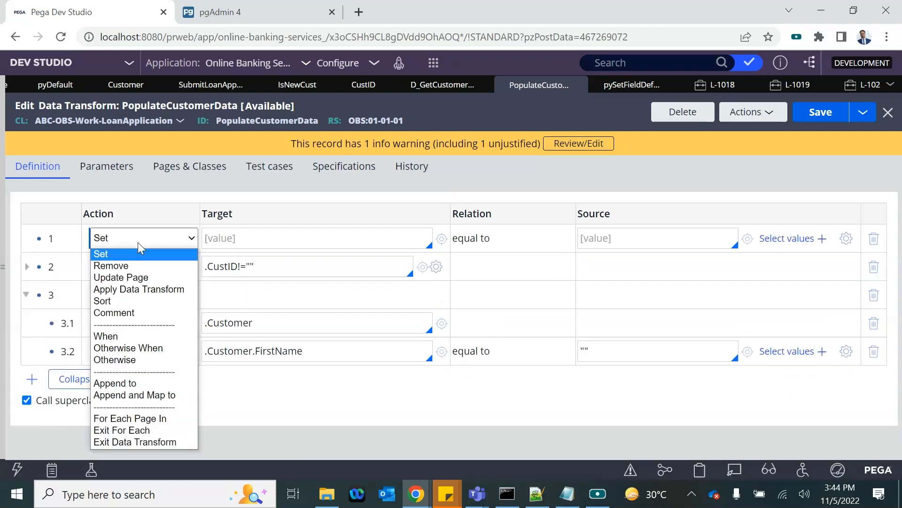
{"action": "left_click", "coordinate": [125, 431]}
{"action": "left_click", "coordinate": [165, 239]}
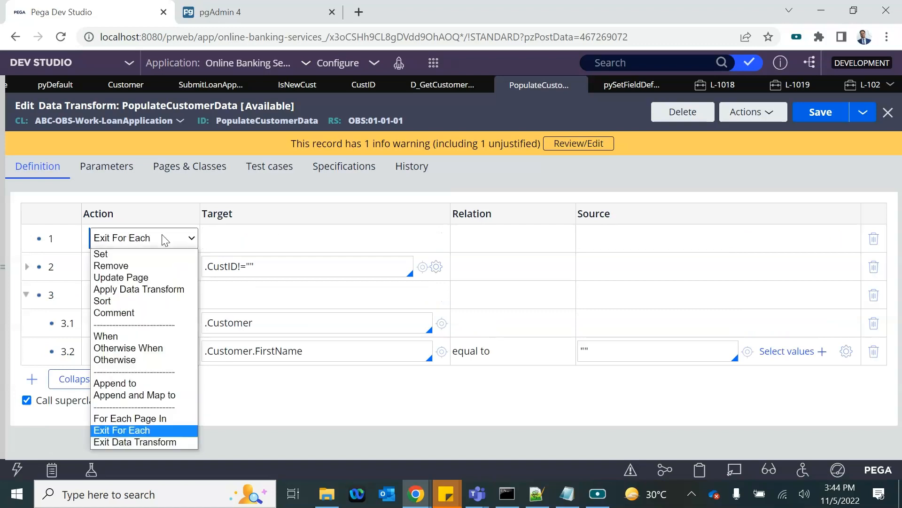
{"action": "left_click", "coordinate": [127, 441]}
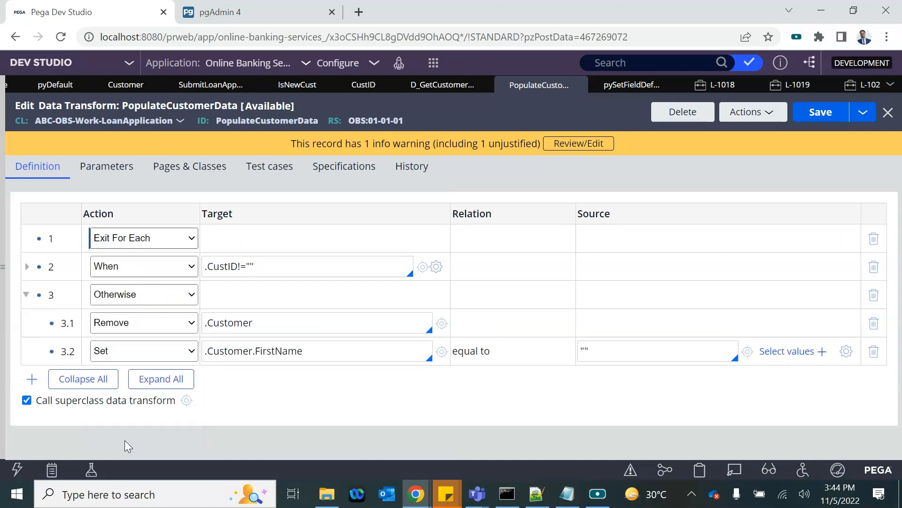
{"action": "left_click", "coordinate": [821, 111]}
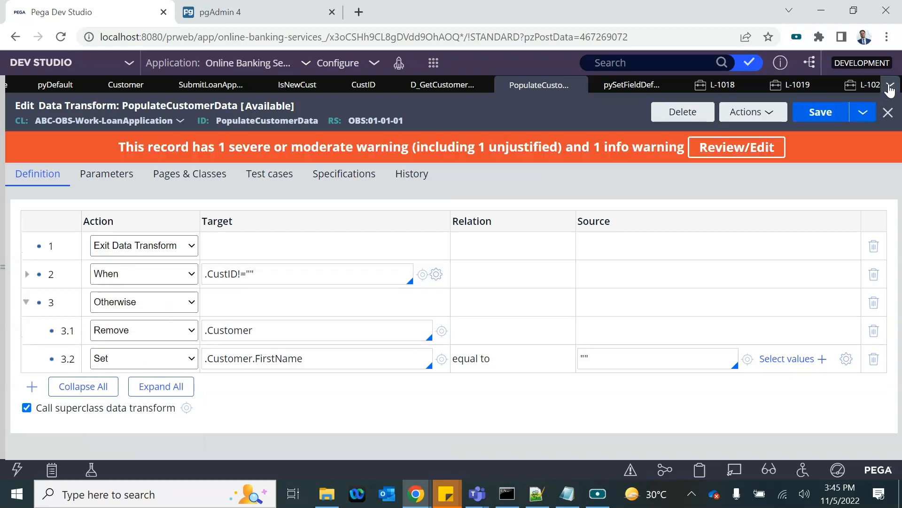
Step: Start a new Loan Application case, L-1021
{"action": "left_click", "coordinate": [890, 87]}
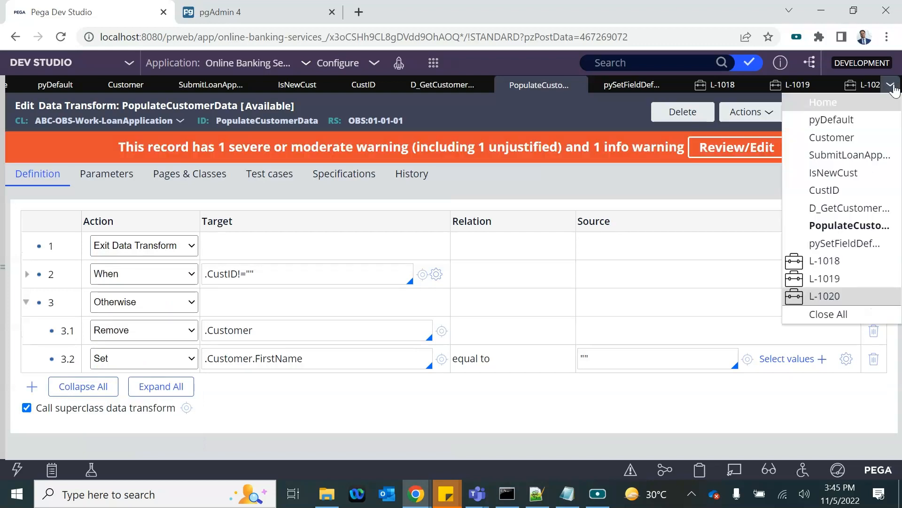
{"action": "left_click", "coordinate": [430, 68]}
{"action": "mouse_move", "coordinate": [540, 76]}
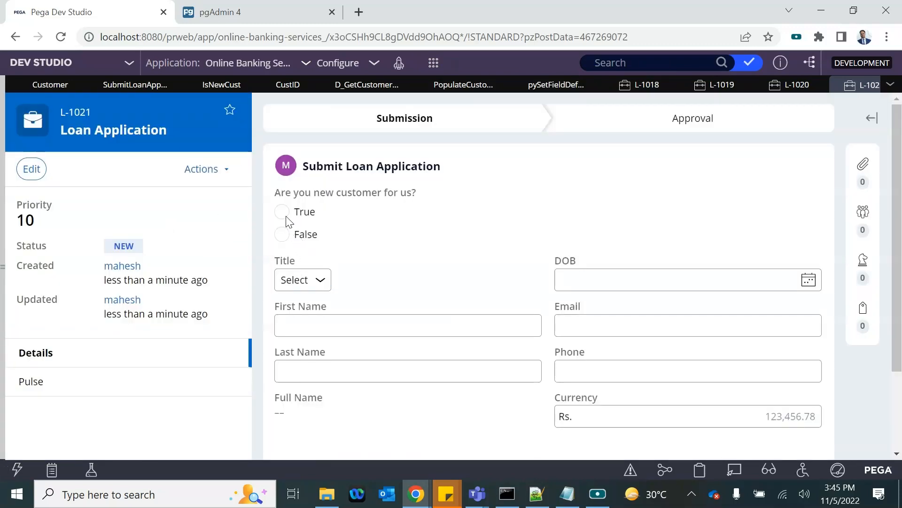
Step: Answer False on case L-1021 and enter customer id C1
{"action": "left_click", "coordinate": [281, 235]}
{"action": "left_click", "coordinate": [316, 275]}
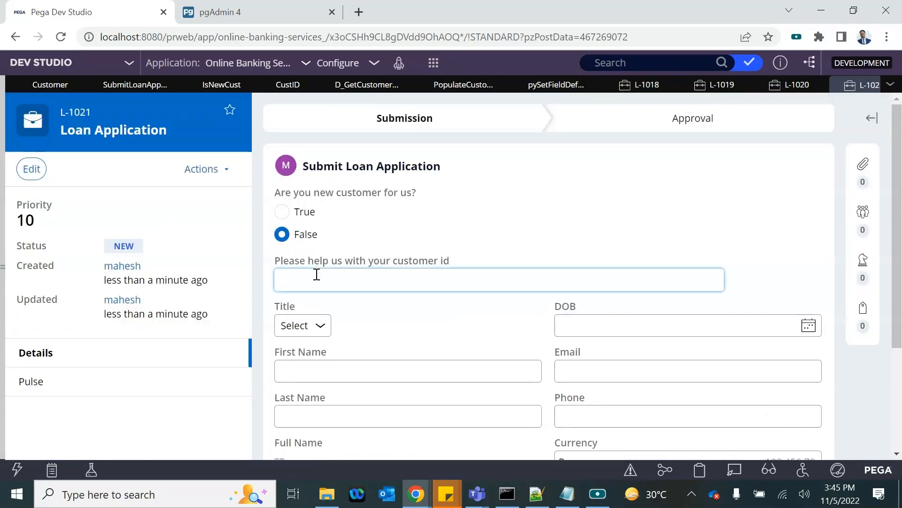
{"action": "type", "text": "C1"}
{"action": "left_click", "coordinate": [384, 229]}
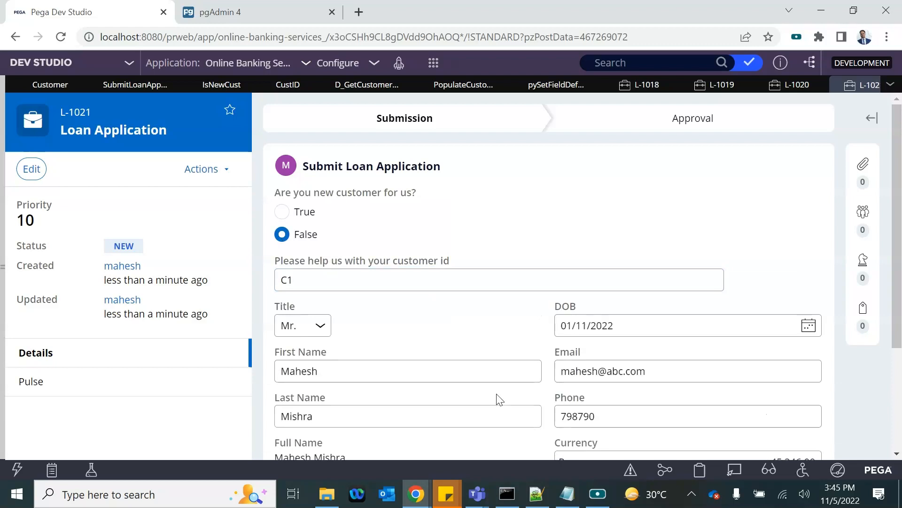
Step: In the Clipboard, inspect pyWorkPage.Customer and the thread-level D_GetCustomerRecord pages
{"action": "left_click", "coordinate": [700, 469]}
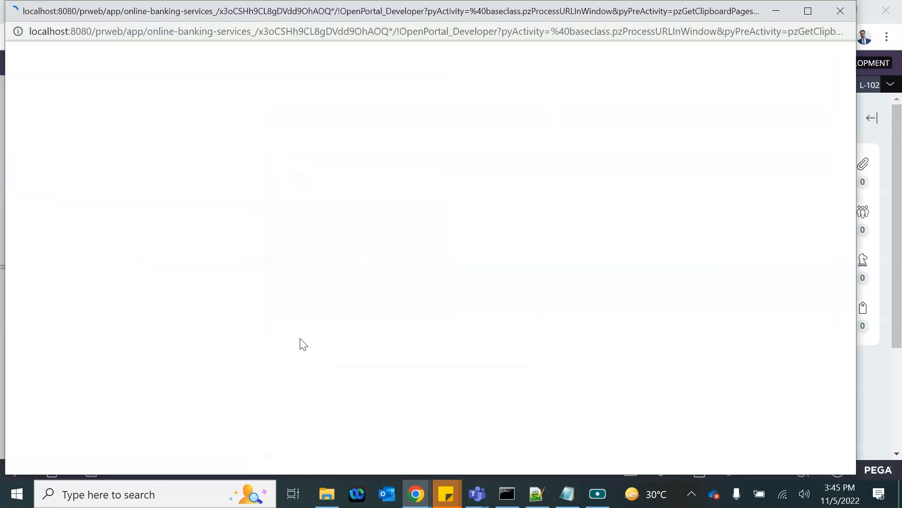
{"action": "scroll", "coordinate": [107, 334], "scroll_direction": "down", "scroll_amount": 15}
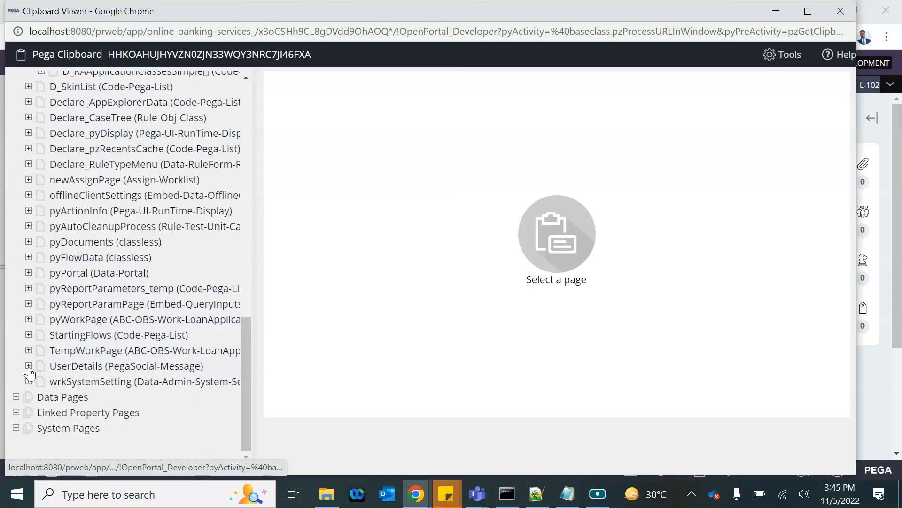
{"action": "left_click", "coordinate": [28, 320]}
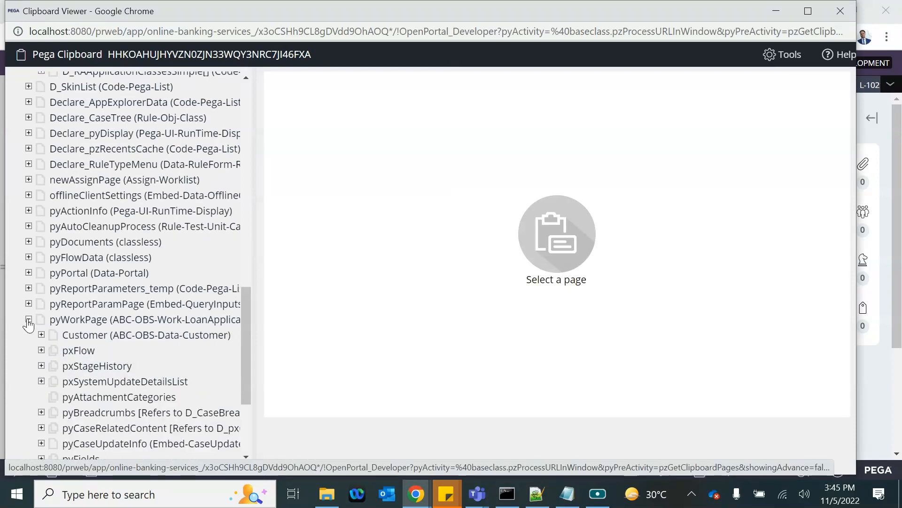
{"action": "left_click", "coordinate": [50, 336]}
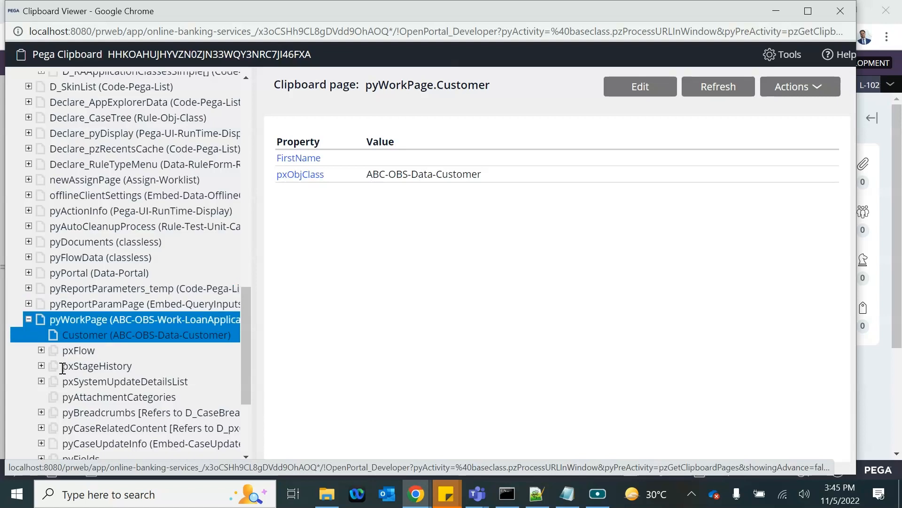
{"action": "scroll", "coordinate": [60, 369], "scroll_direction": "down", "scroll_amount": 4}
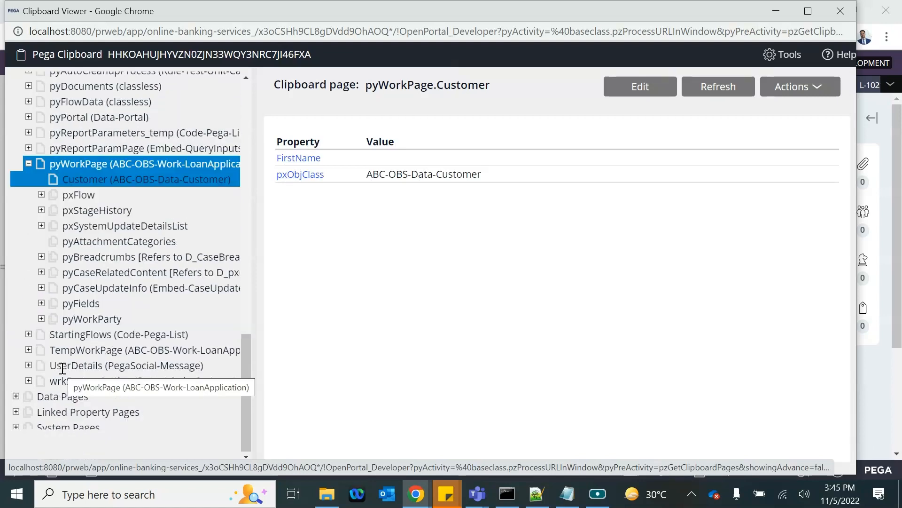
{"action": "left_click", "coordinate": [16, 398]}
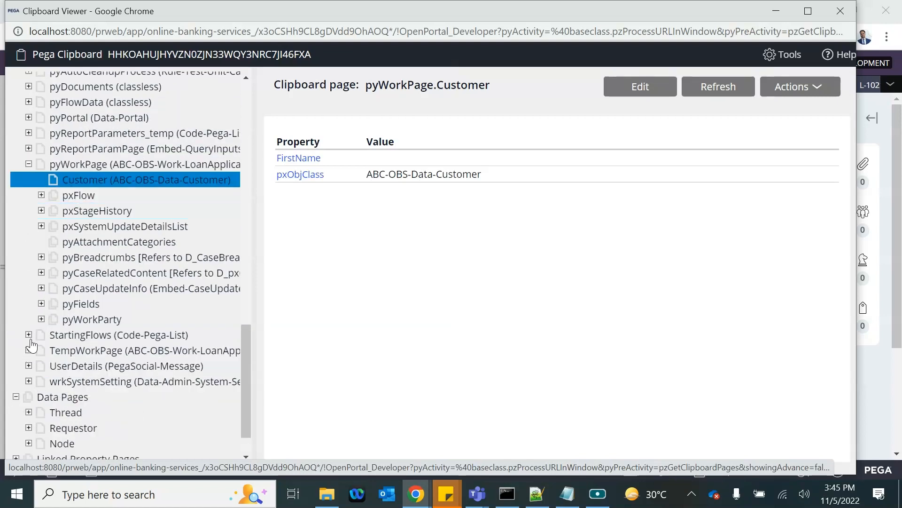
{"action": "scroll", "coordinate": [32, 432], "scroll_direction": "down", "scroll_amount": 1}
{"action": "left_click", "coordinate": [27, 363]}
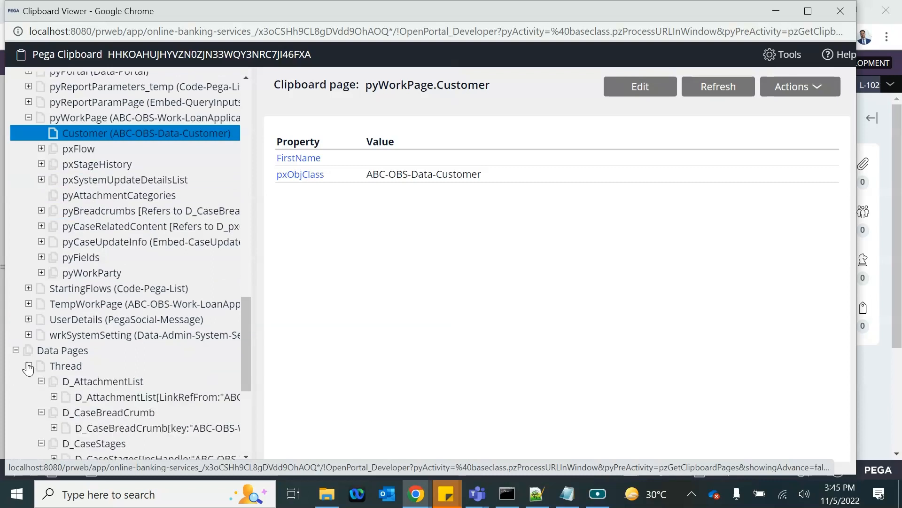
{"action": "scroll", "coordinate": [121, 395], "scroll_direction": "down", "scroll_amount": 3}
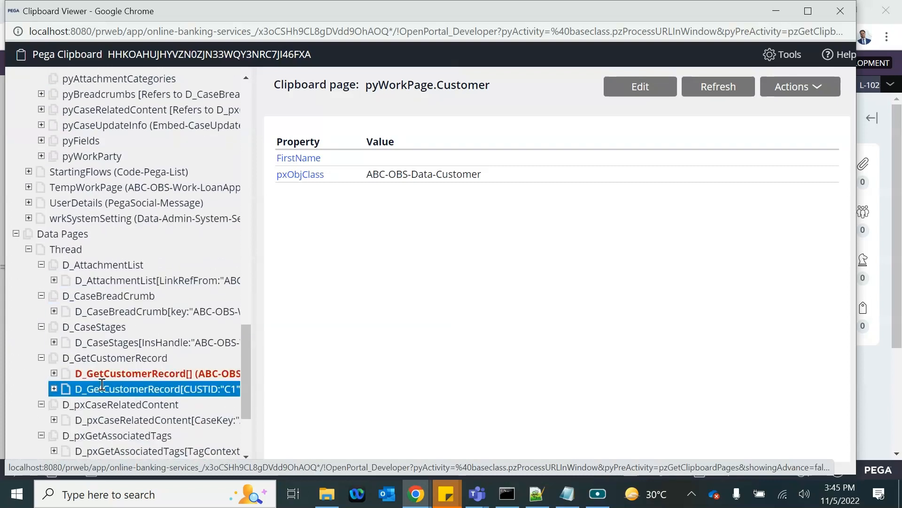
{"action": "left_click", "coordinate": [100, 387]}
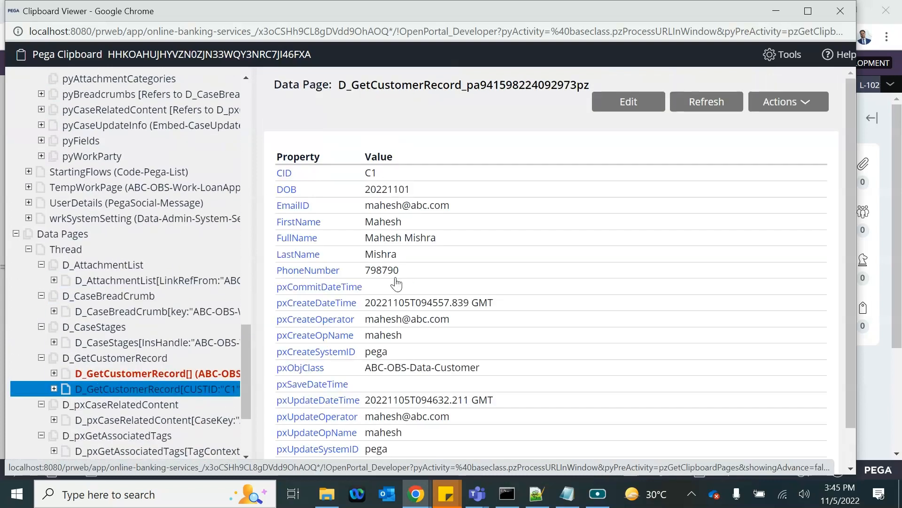
{"action": "scroll", "coordinate": [380, 334], "scroll_direction": "down", "scroll_amount": 1}
{"action": "scroll", "coordinate": [376, 335], "scroll_direction": "up", "scroll_amount": 1}
{"action": "scroll", "coordinate": [380, 333], "scroll_direction": "down", "scroll_amount": 1}
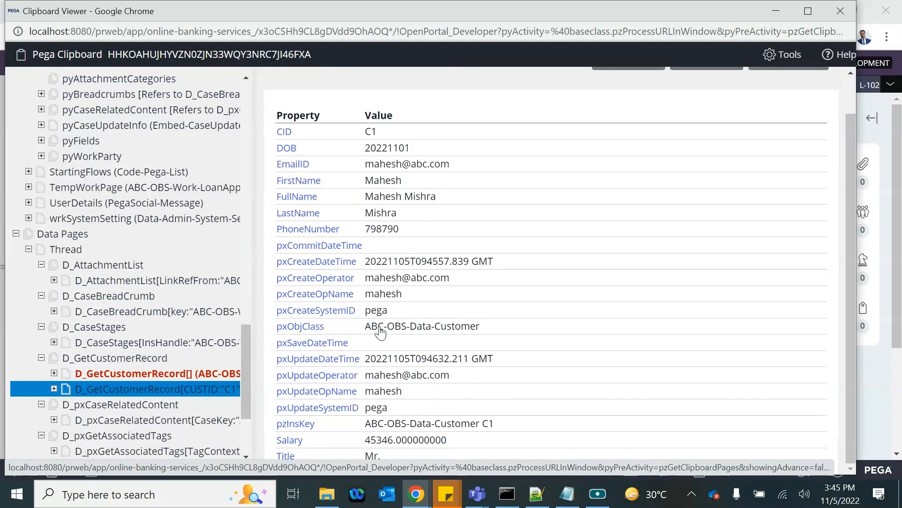
{"action": "left_click", "coordinate": [159, 374]}
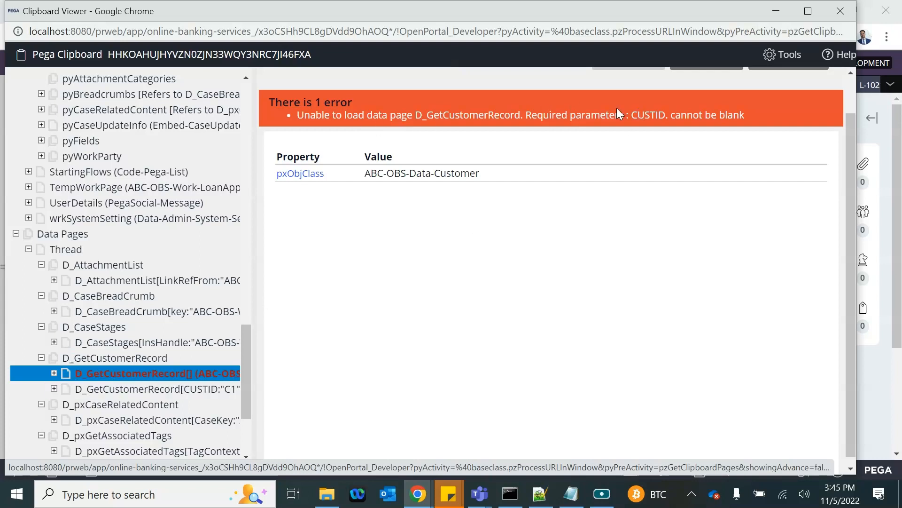
{"action": "left_click", "coordinate": [842, 14]}
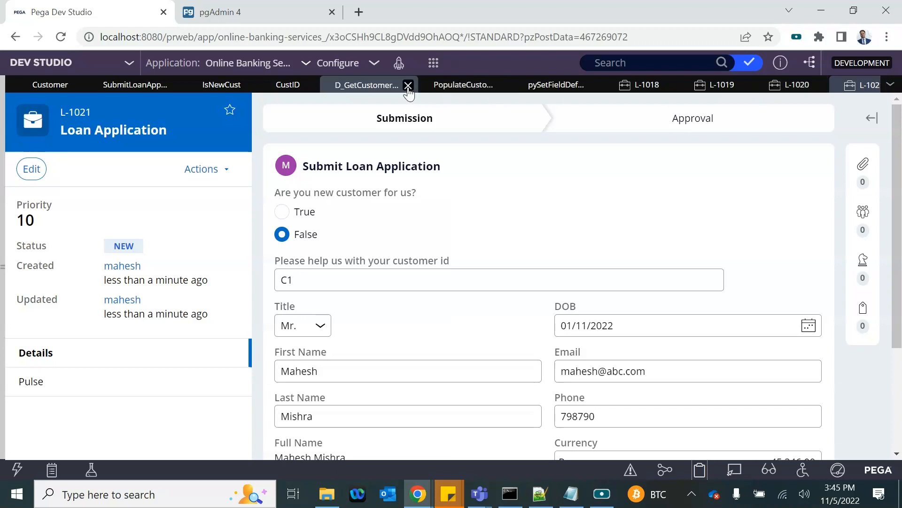
Step: In SubmitLoanApplication, set the .Customer-based Customer Details section's visibility to Always
{"action": "left_click", "coordinate": [151, 88]}
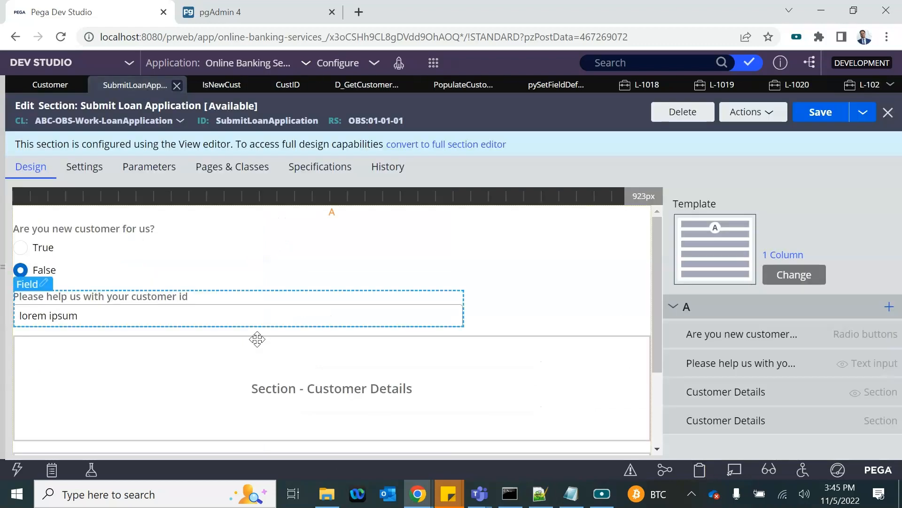
{"action": "scroll", "coordinate": [207, 353], "scroll_direction": "down", "scroll_amount": 2}
{"action": "scroll", "coordinate": [177, 331], "scroll_direction": "up", "scroll_amount": 2}
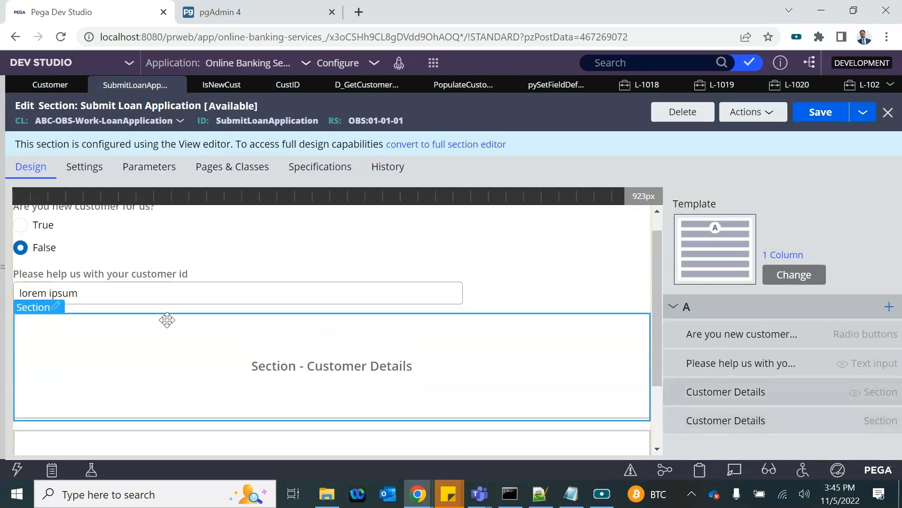
{"action": "left_click", "coordinate": [52, 306]}
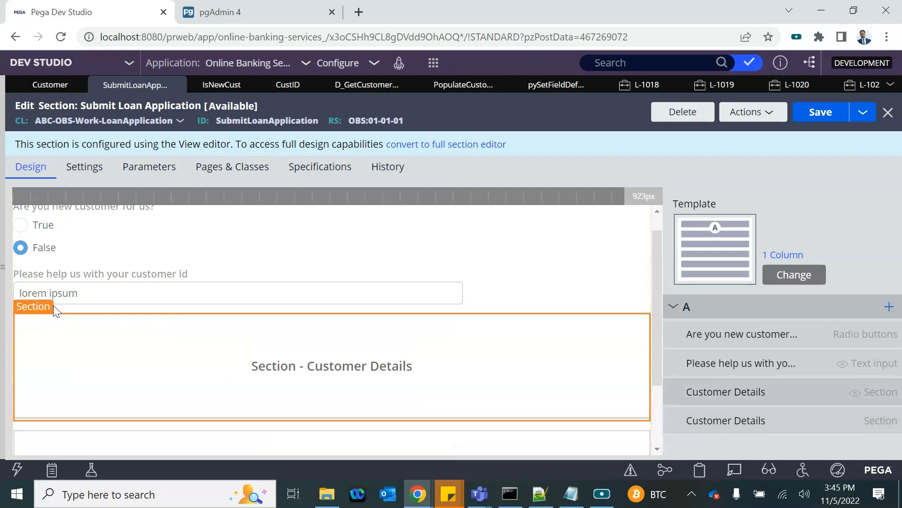
{"action": "scroll", "coordinate": [368, 335], "scroll_direction": "down", "scroll_amount": 4}
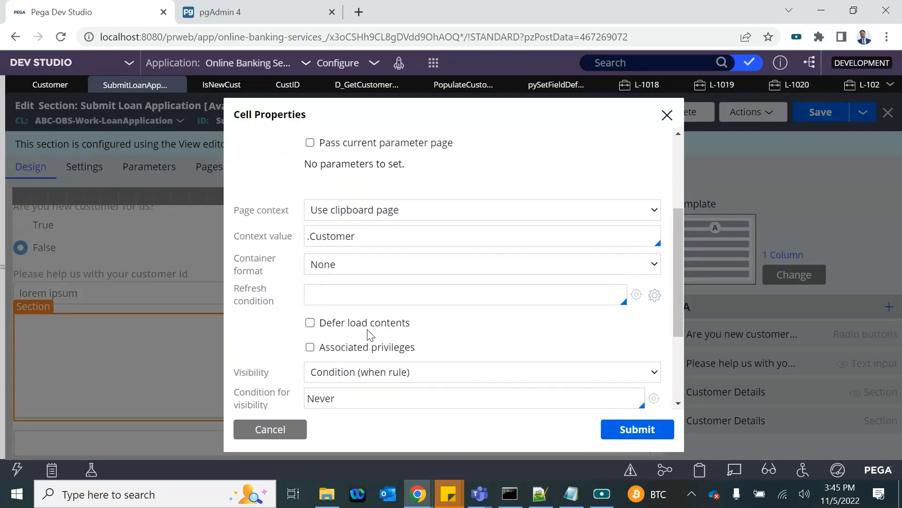
{"action": "scroll", "coordinate": [368, 335], "scroll_direction": "down", "scroll_amount": 1}
{"action": "left_click", "coordinate": [350, 284]}
{"action": "left_click", "coordinate": [331, 293]}
{"action": "left_click", "coordinate": [622, 428]}
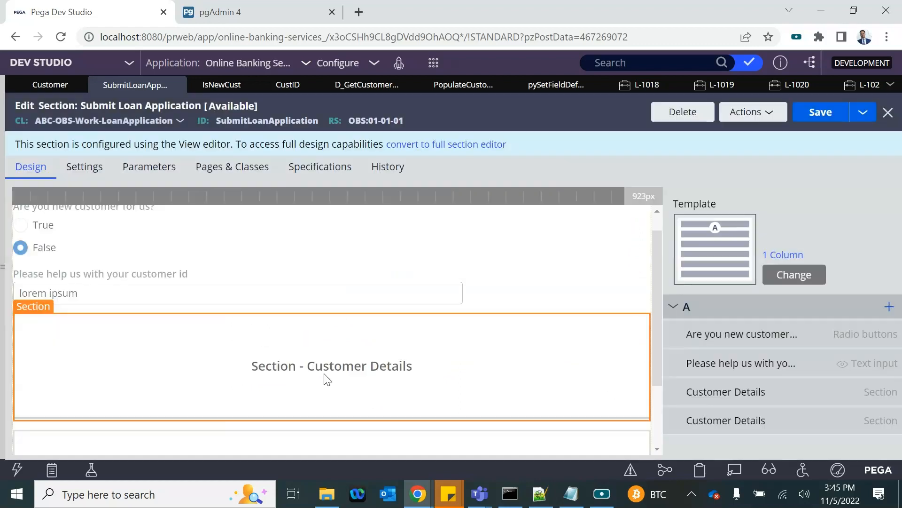
Step: Hide the D_GetCustomerRecord-based Customer Details section with the Never when rule, and save the section
{"action": "scroll", "coordinate": [323, 374], "scroll_direction": "down", "scroll_amount": 3}
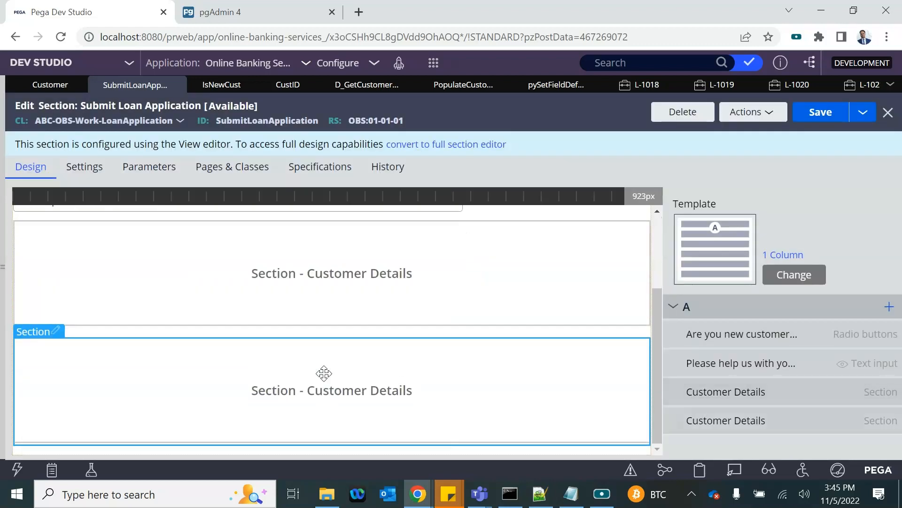
{"action": "left_click_drag", "start_coordinate": [53, 335], "coordinate": [236, 327]}
{"action": "double_click", "coordinate": [182, 345]}
{"action": "scroll", "coordinate": [366, 353], "scroll_direction": "down", "scroll_amount": 1}
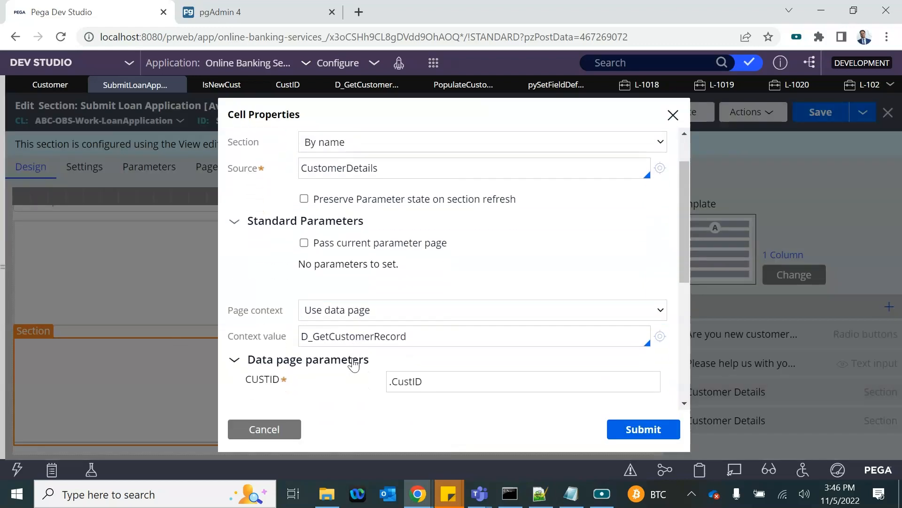
{"action": "scroll", "coordinate": [333, 242], "scroll_direction": "up", "scroll_amount": 1}
{"action": "scroll", "coordinate": [334, 241], "scroll_direction": "down", "scroll_amount": 5}
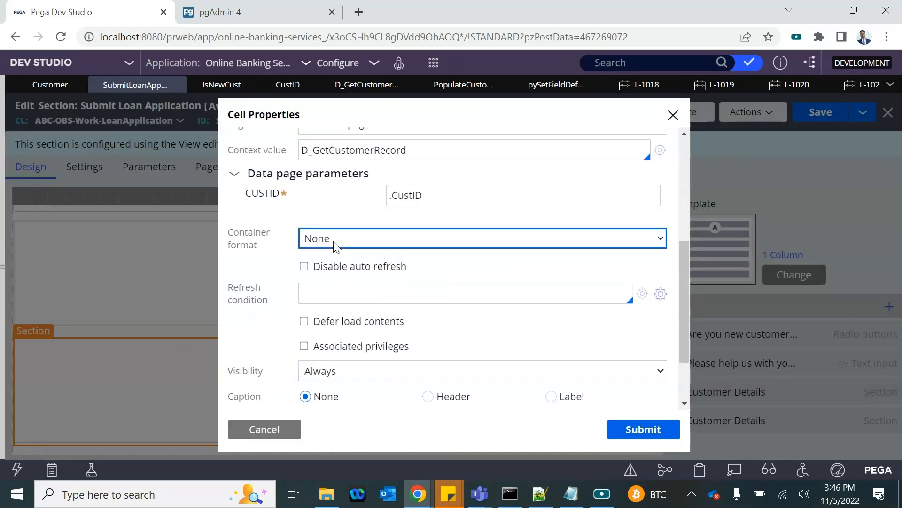
{"action": "left_click", "coordinate": [324, 292]}
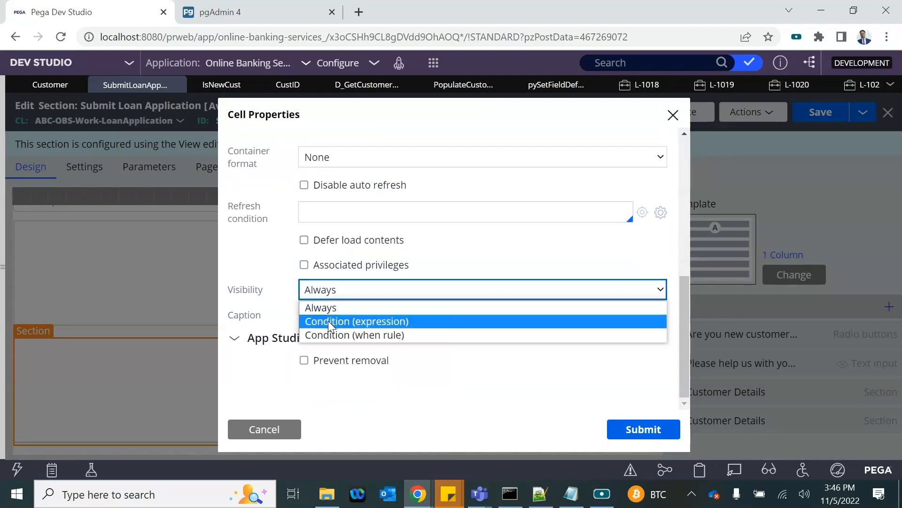
{"action": "left_click", "coordinate": [325, 333]}
{"action": "left_click", "coordinate": [344, 315]}
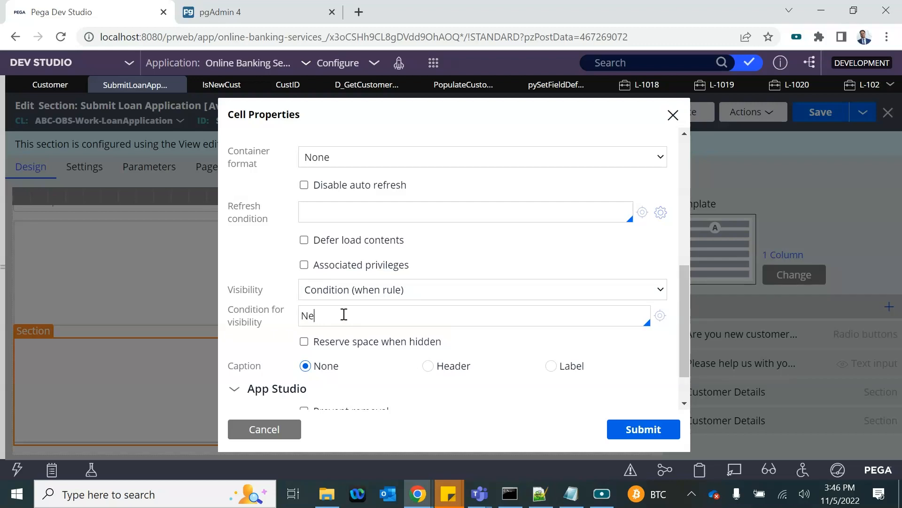
{"action": "left_click", "coordinate": [630, 421]}
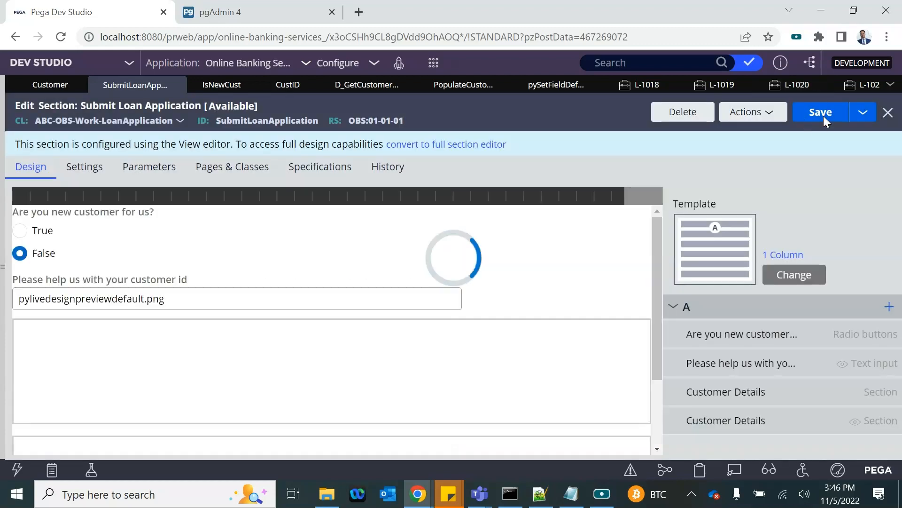
{"action": "left_click", "coordinate": [823, 115]}
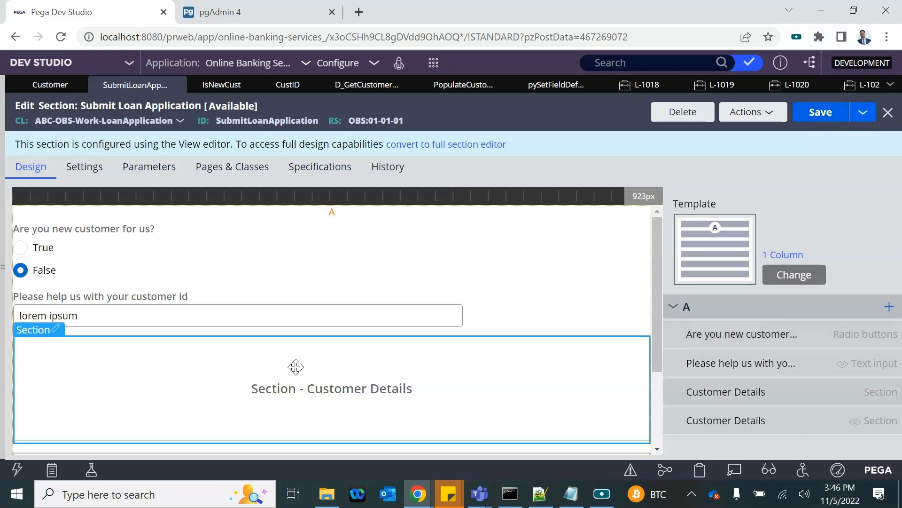
{"action": "scroll", "coordinate": [295, 366], "scroll_direction": "down", "scroll_amount": 3}
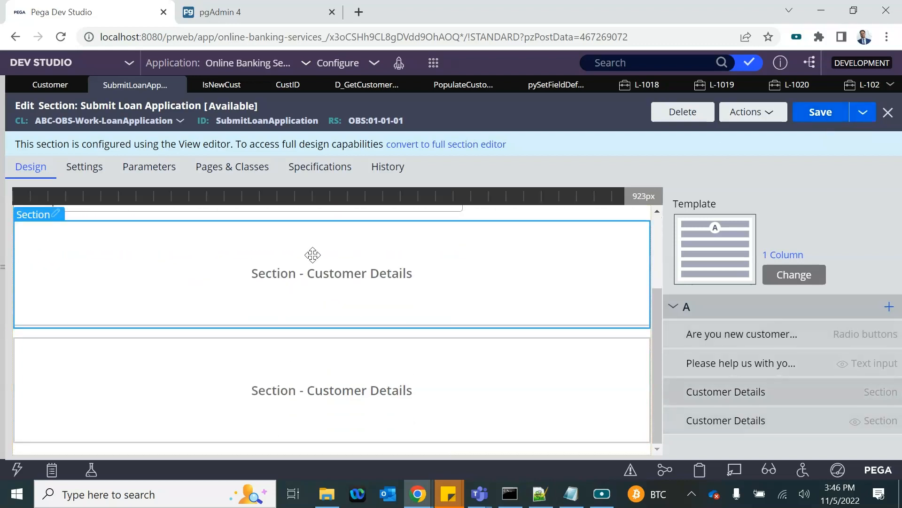